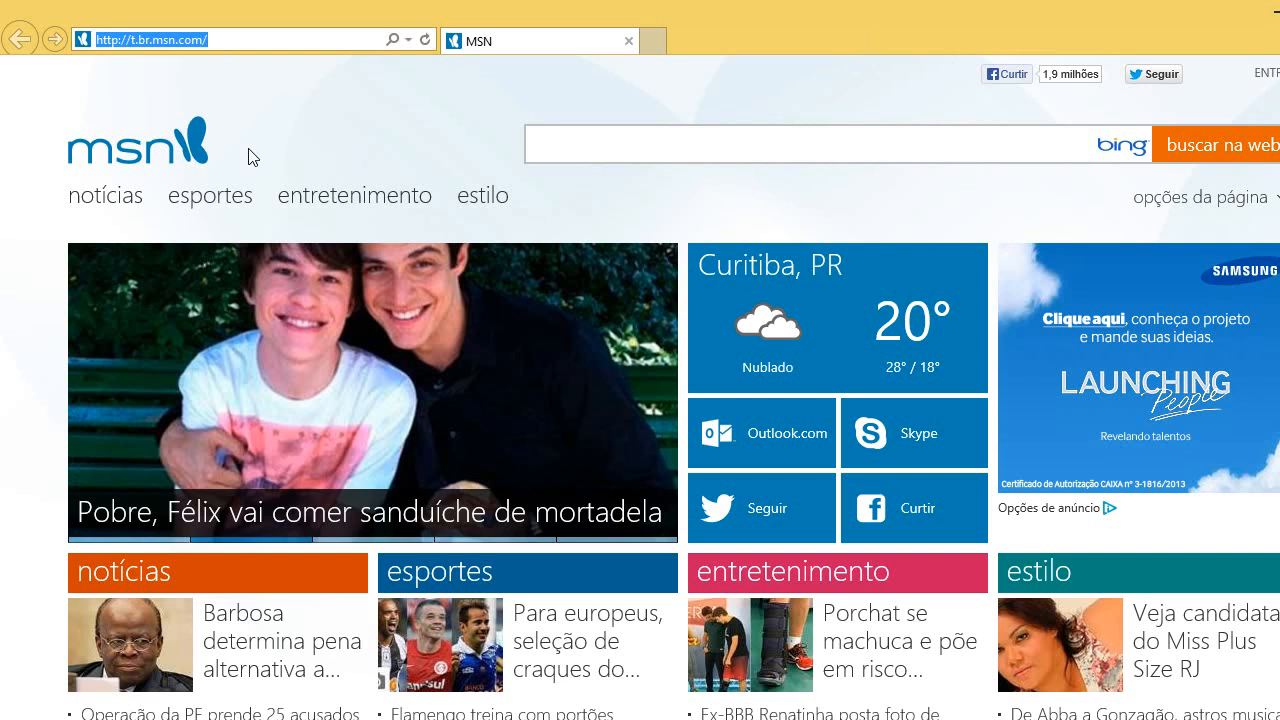
{"action": "type", "text": "www"}
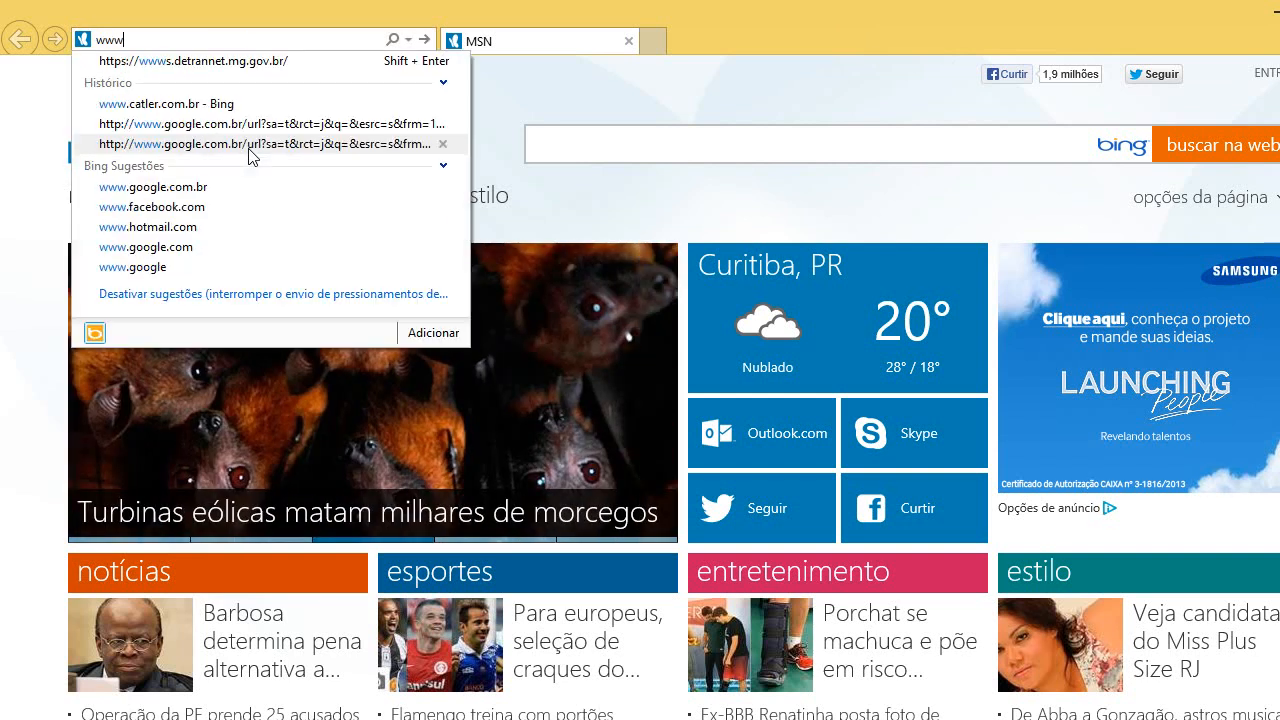
{"action": "type", "text": ".castler.com.br/"}
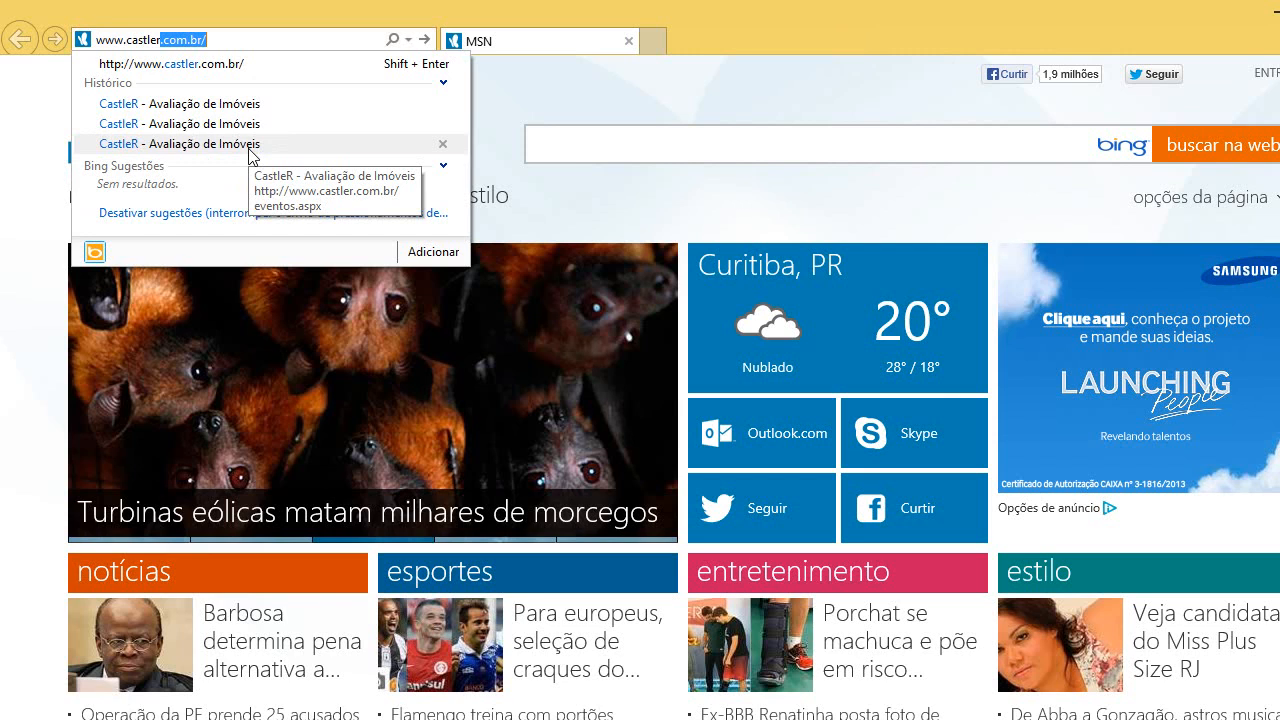
{"action": "key", "text": "Return"}
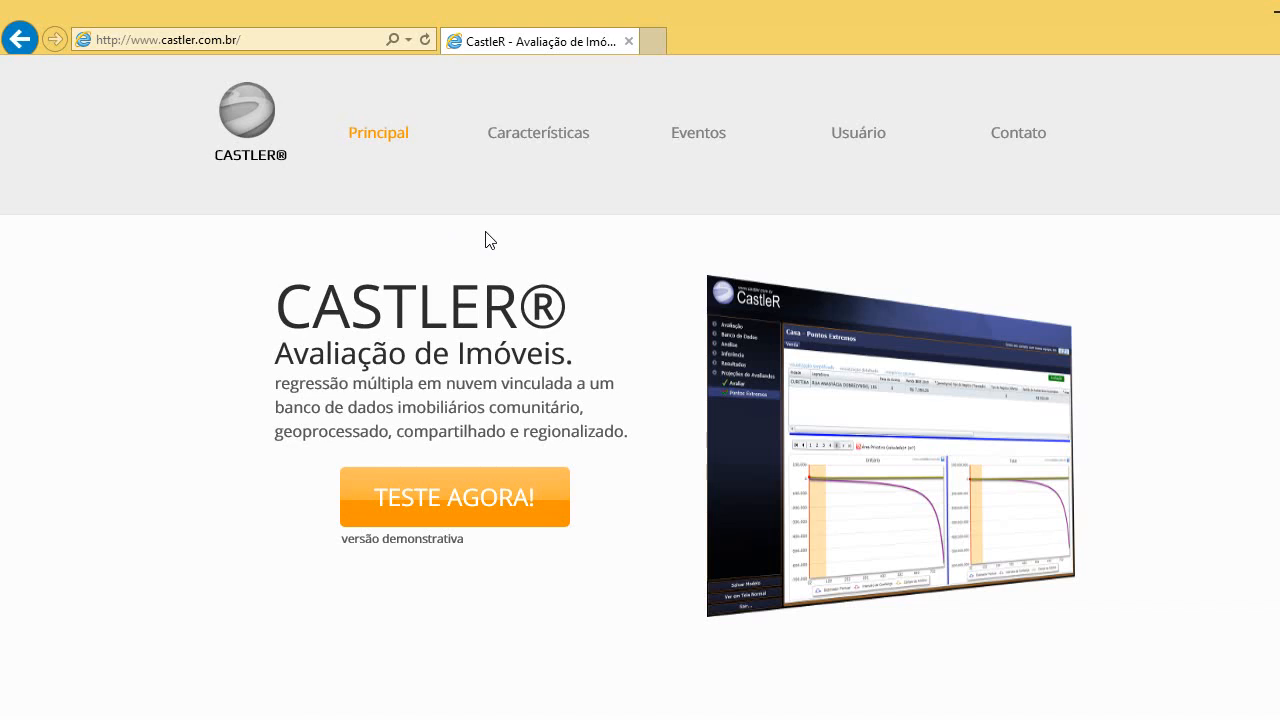
Scroll the CastleR home page down to the Rapidez Com Segurança feature summary.
{"action": "scroll", "coordinate": [490, 240], "scroll_direction": "down", "scroll_amount": 4}
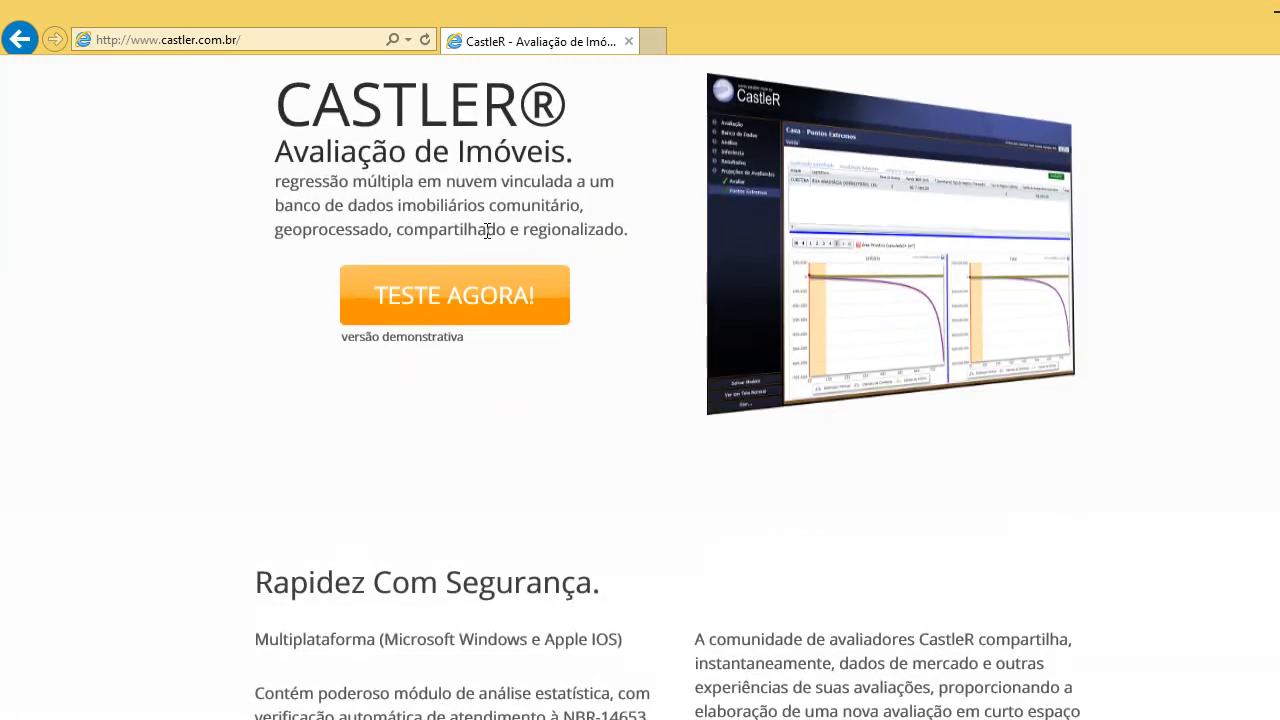
{"action": "scroll", "coordinate": [487, 231], "scroll_direction": "down", "scroll_amount": 2}
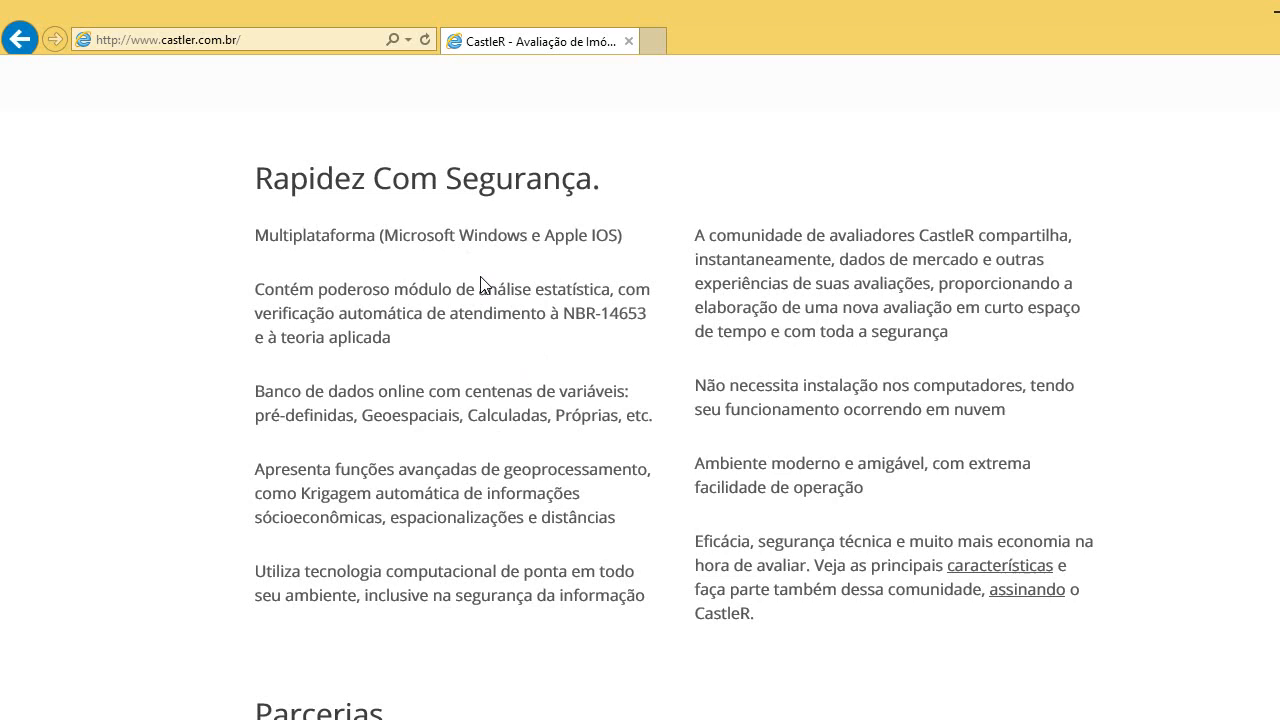
{"action": "scroll", "coordinate": [480, 285], "scroll_direction": "down", "scroll_amount": 2}
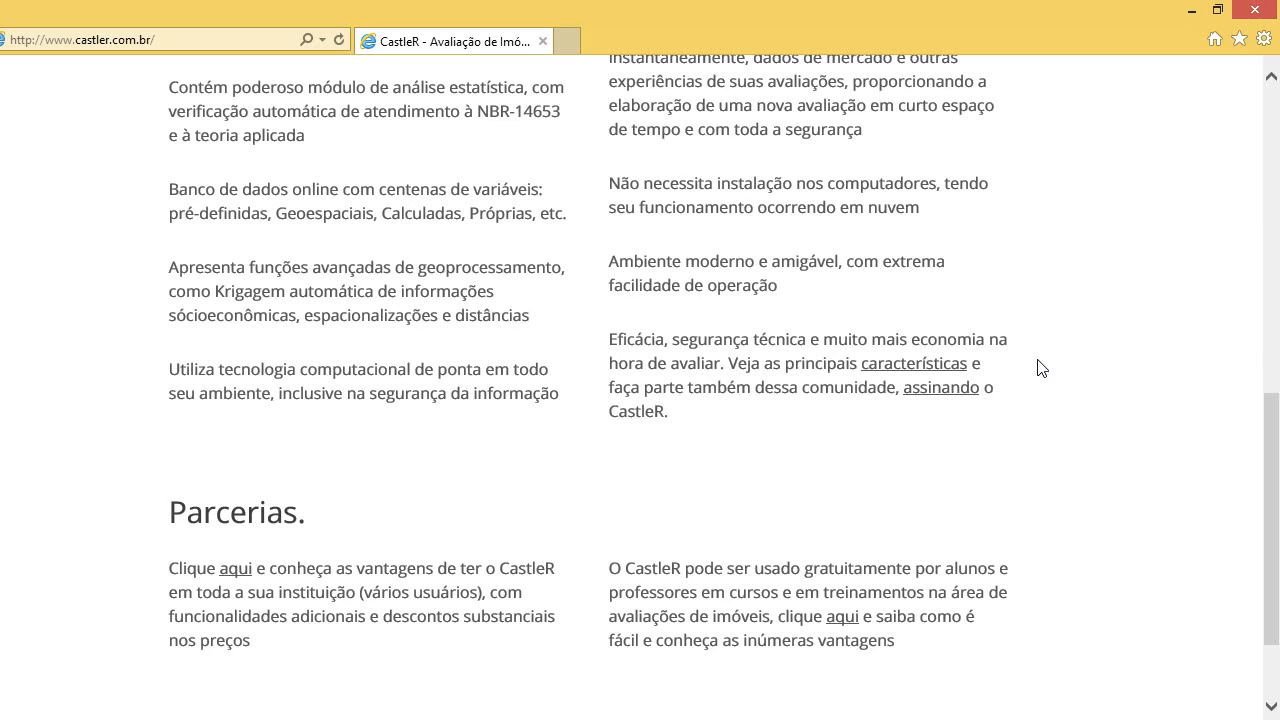
{"action": "scroll", "coordinate": [1040, 368], "scroll_direction": "up", "scroll_amount": 1}
{"action": "scroll", "coordinate": [1035, 368], "scroll_direction": "up", "scroll_amount": 1}
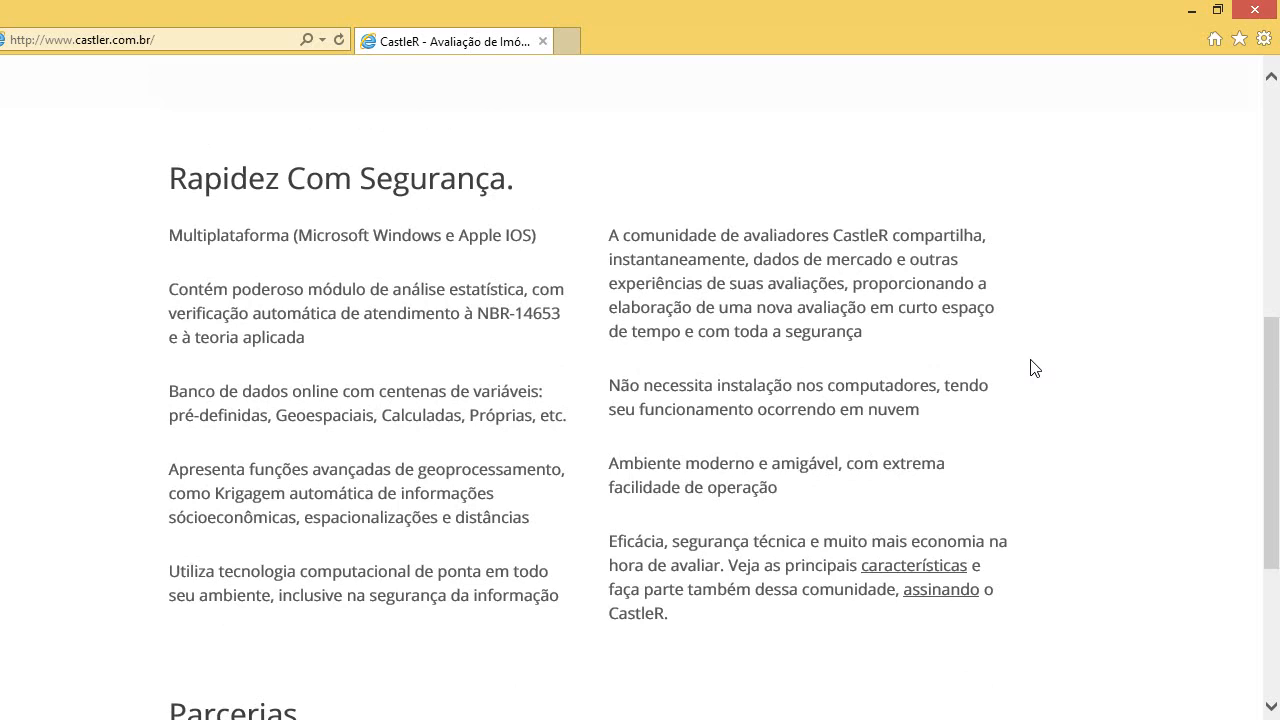
{"action": "scroll", "coordinate": [657, 244], "scroll_direction": "up", "scroll_amount": 6}
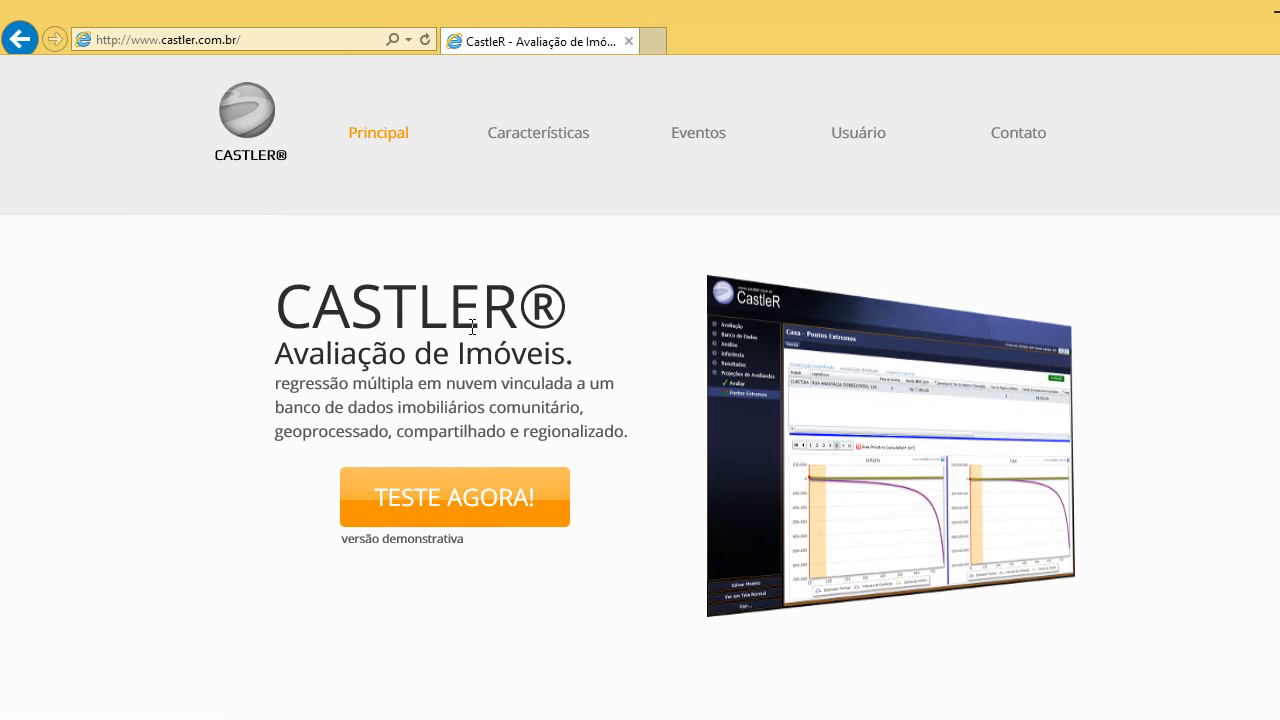
{"action": "scroll", "coordinate": [473, 288], "scroll_direction": "down", "scroll_amount": 2}
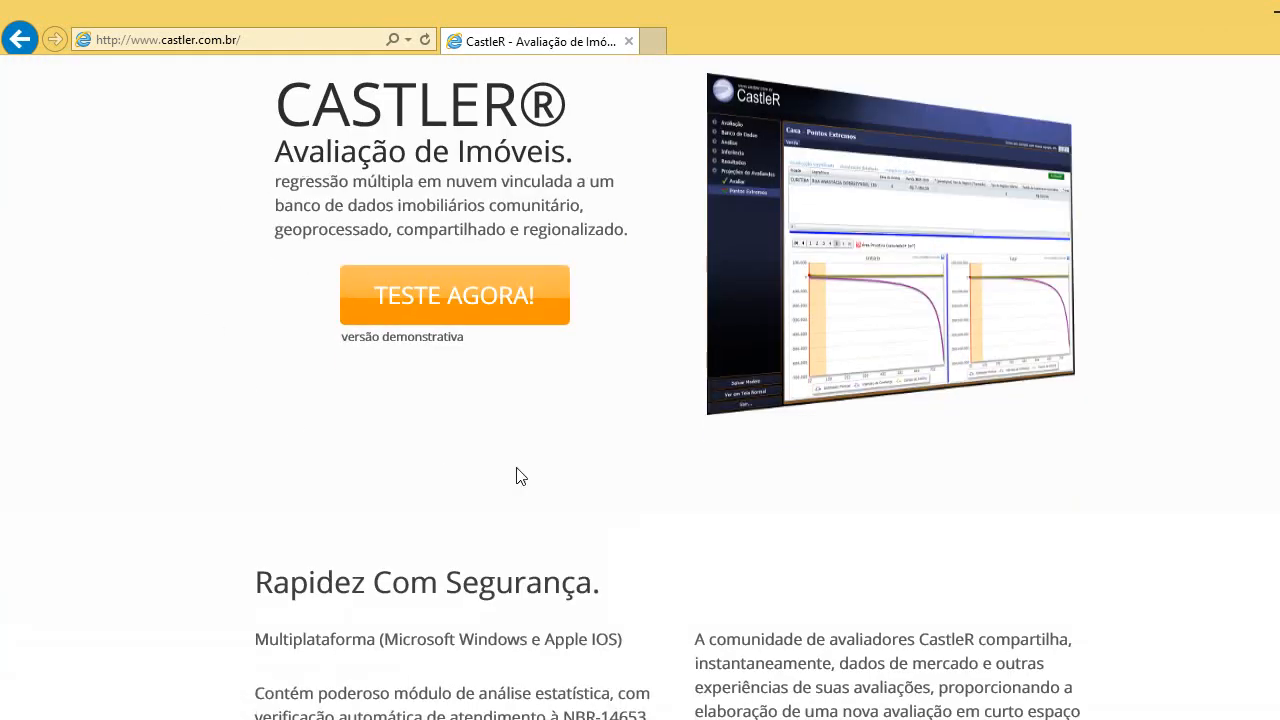
{"action": "scroll", "coordinate": [530, 430], "scroll_direction": "up", "scroll_amount": 2}
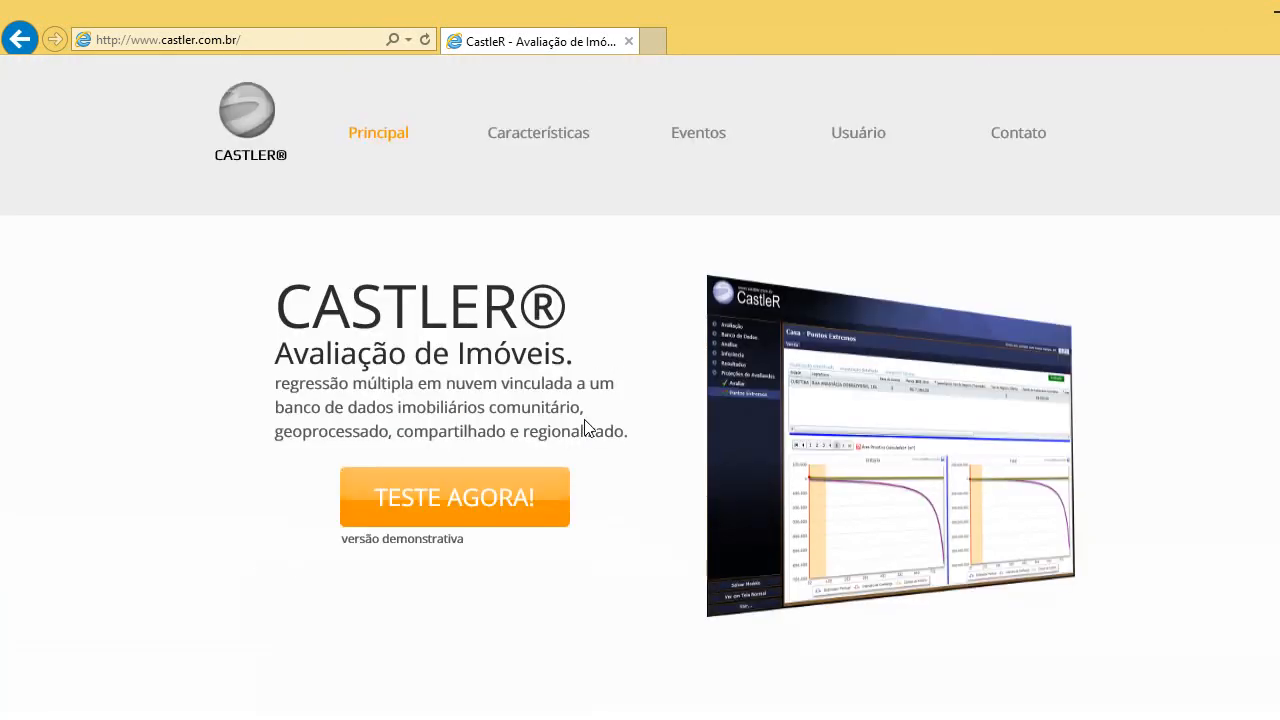
Open Características and scroll through Localização, Armazenamento Inteligente, Compartilhamento e Privacidade, Relatórios and Facilidades.
{"action": "left_click", "coordinate": [548, 140]}
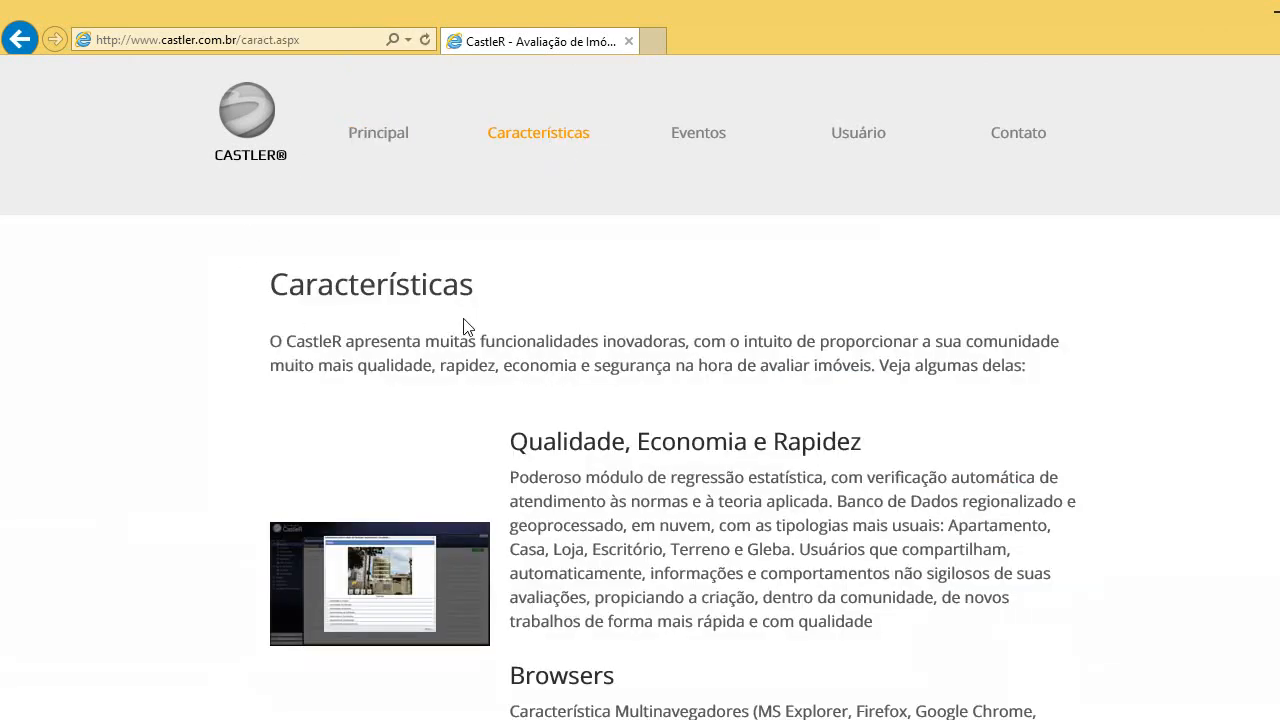
{"action": "scroll", "coordinate": [516, 292], "scroll_direction": "down", "scroll_amount": 1}
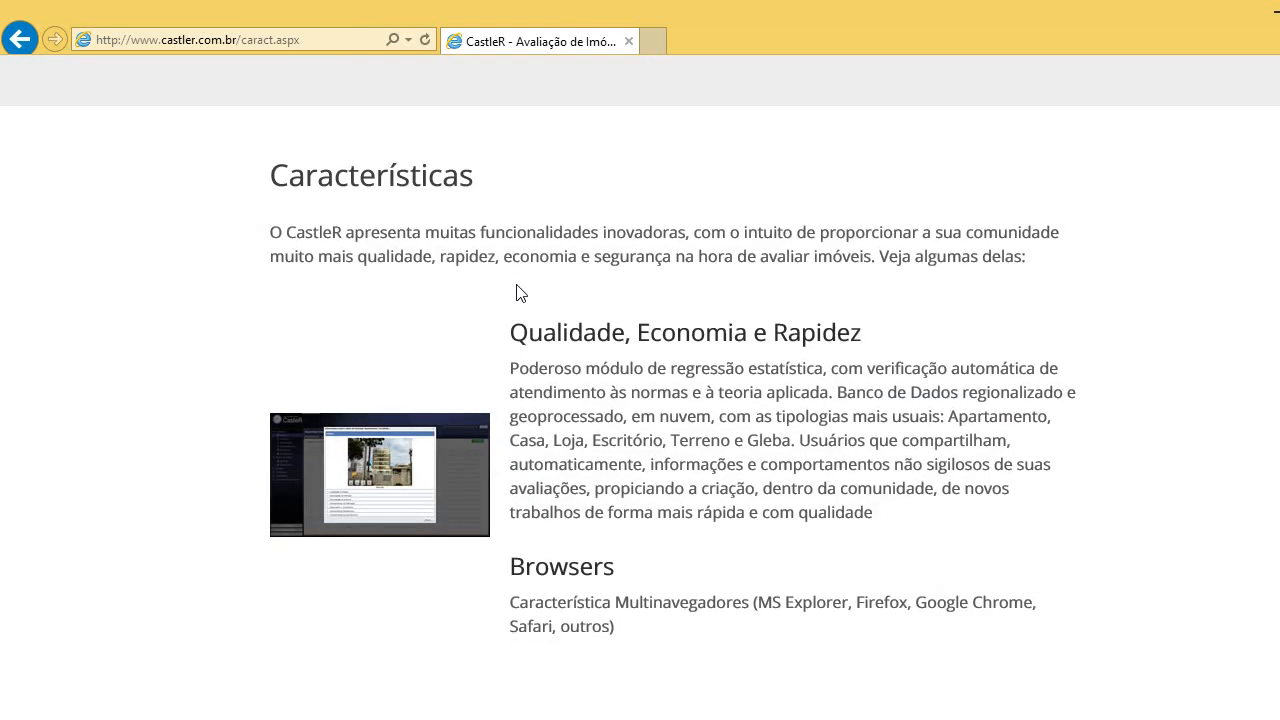
{"action": "scroll", "coordinate": [516, 292], "scroll_direction": "down", "scroll_amount": 2}
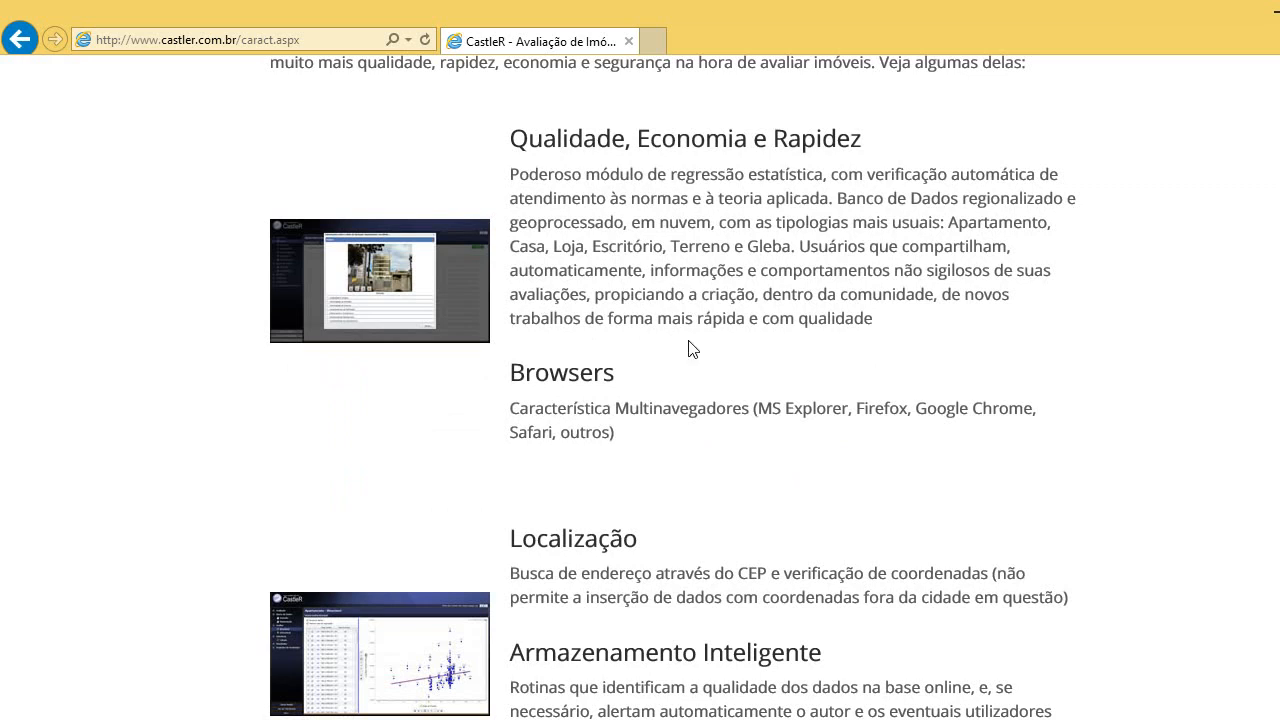
{"action": "scroll", "coordinate": [565, 237], "scroll_direction": "down", "scroll_amount": 1}
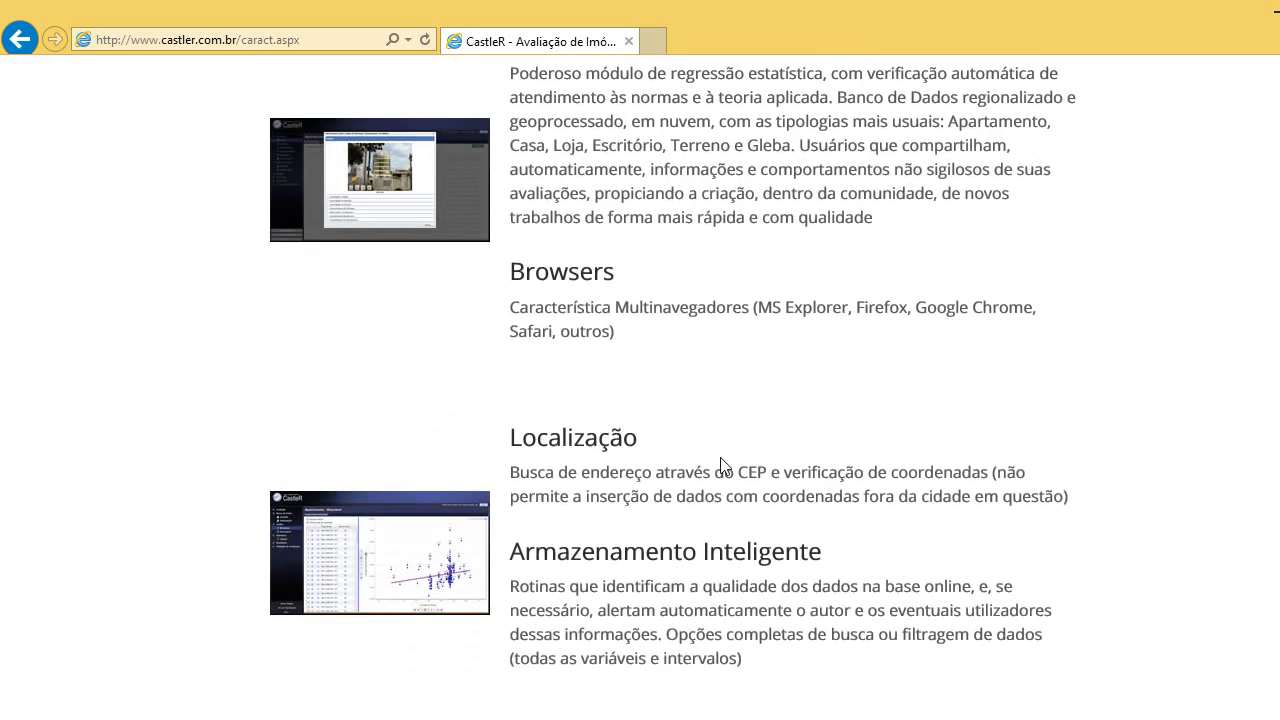
{"action": "scroll", "coordinate": [725, 462], "scroll_direction": "up", "scroll_amount": 1}
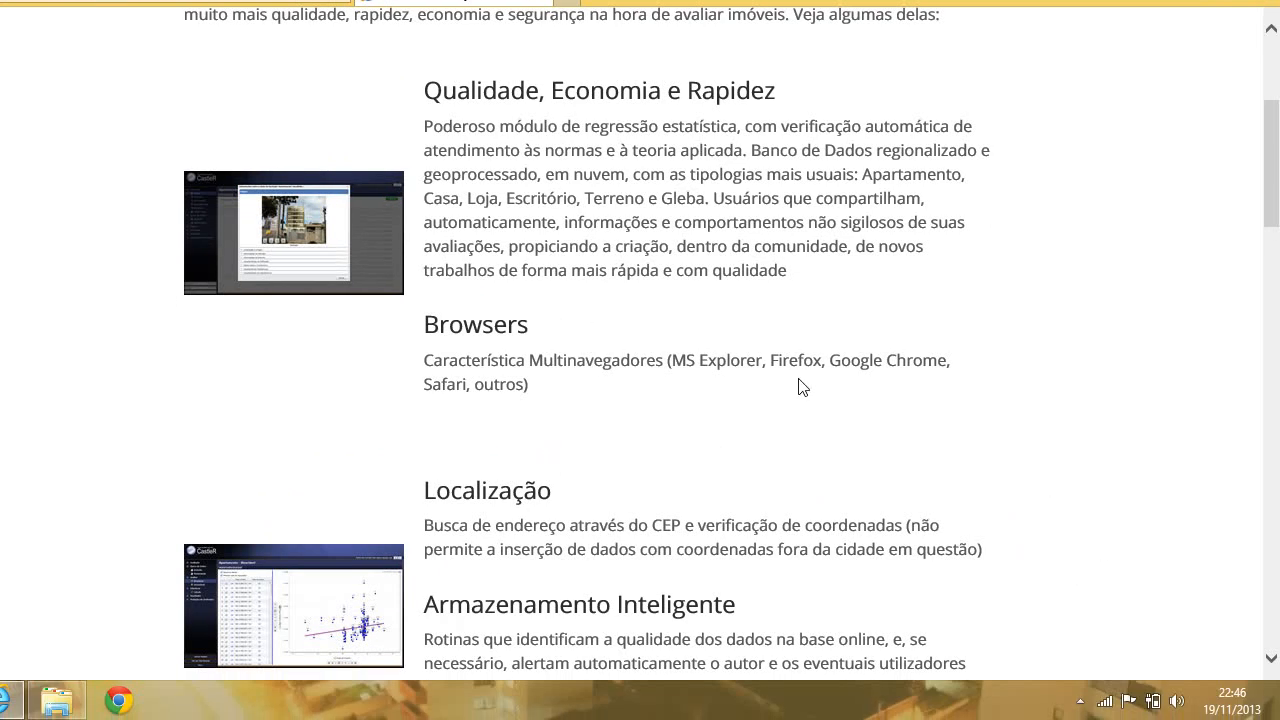
{"action": "scroll", "coordinate": [723, 329], "scroll_direction": "down", "scroll_amount": 1}
{"action": "scroll", "coordinate": [703, 307], "scroll_direction": "down", "scroll_amount": 1}
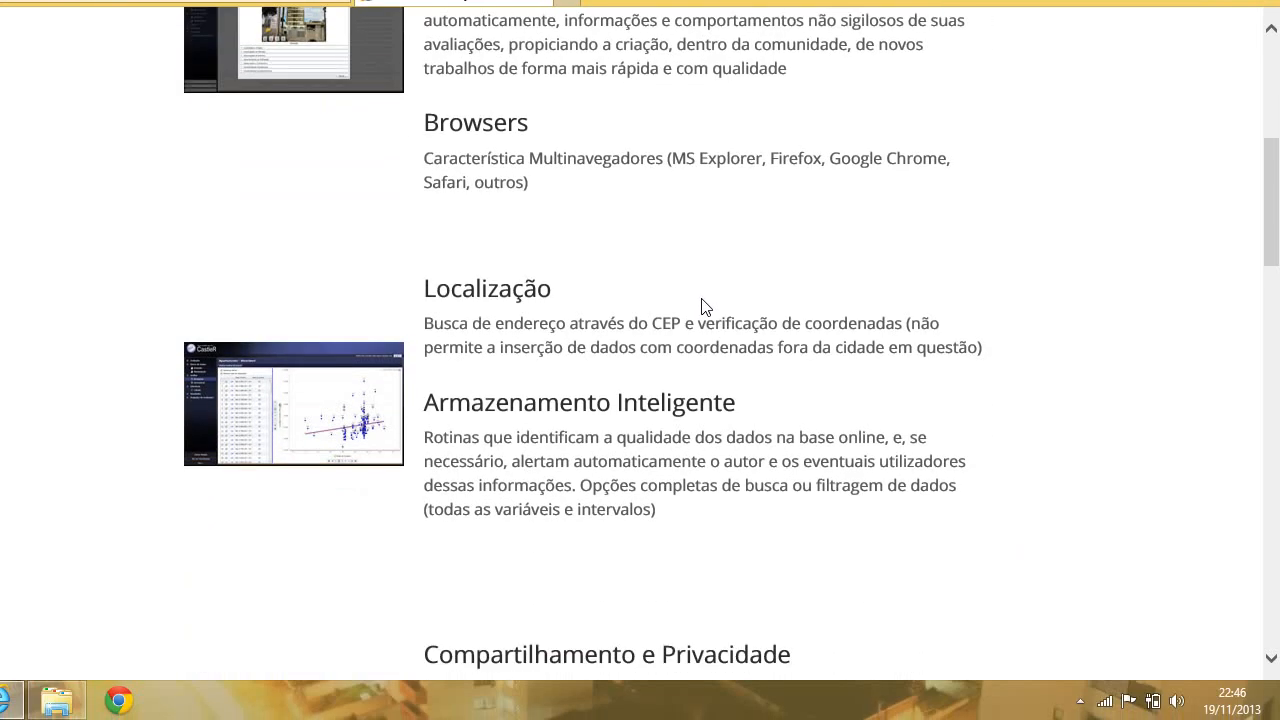
{"action": "scroll", "coordinate": [702, 307], "scroll_direction": "down", "scroll_amount": 1}
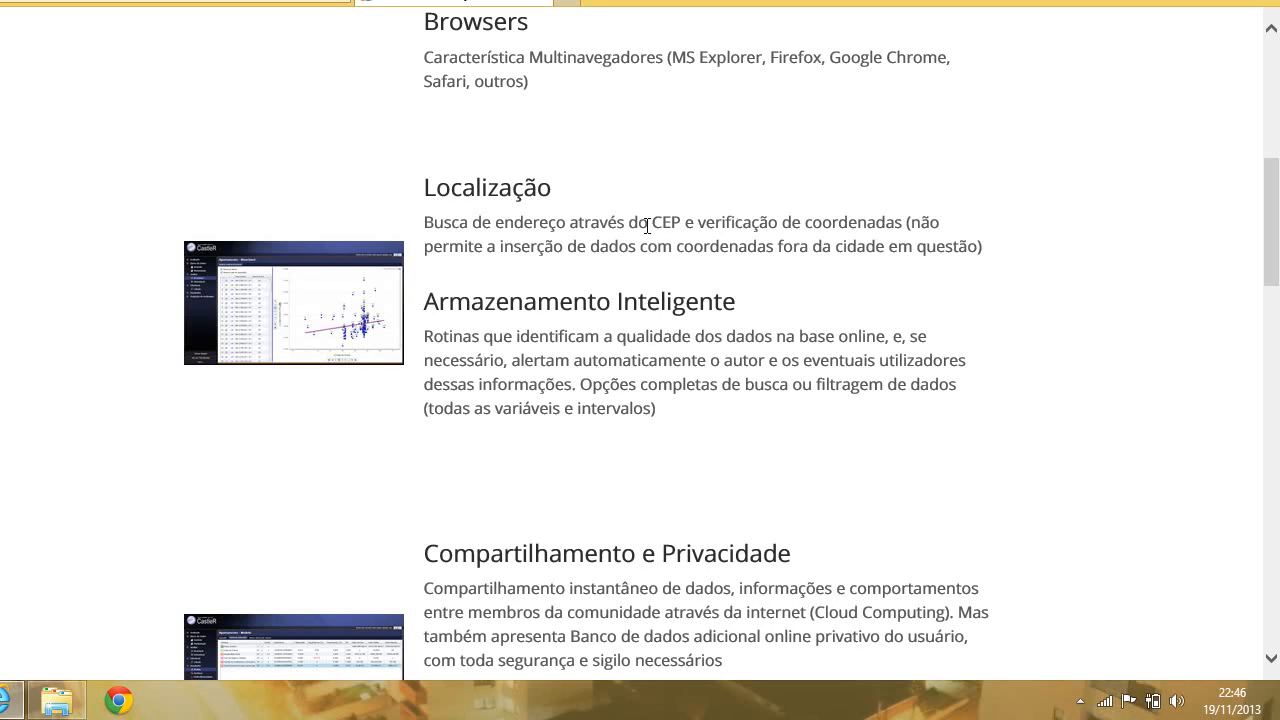
{"action": "scroll", "coordinate": [630, 232], "scroll_direction": "down", "scroll_amount": 3}
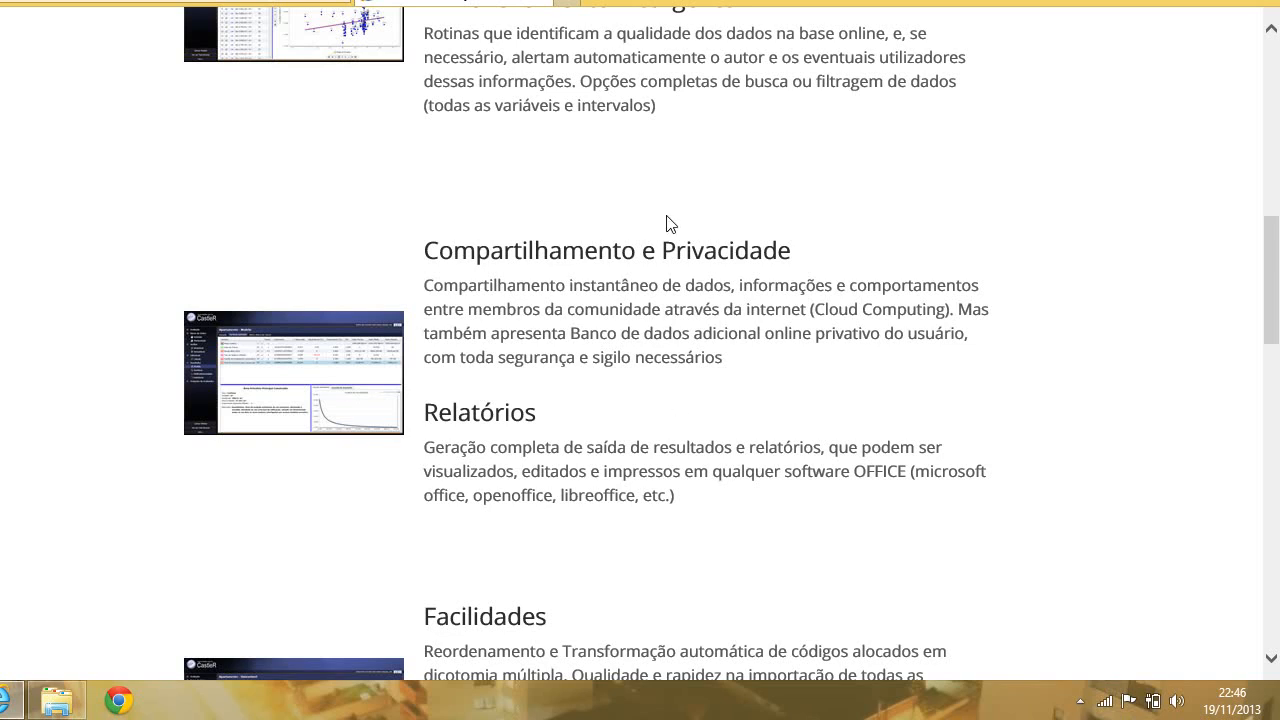
Scroll past Calculada Recursiva, Padrão de Acabamento and Amostra to Geoprocessamento and Fotos dos Imóveis.
{"action": "scroll", "coordinate": [656, 216], "scroll_direction": "down", "scroll_amount": 2}
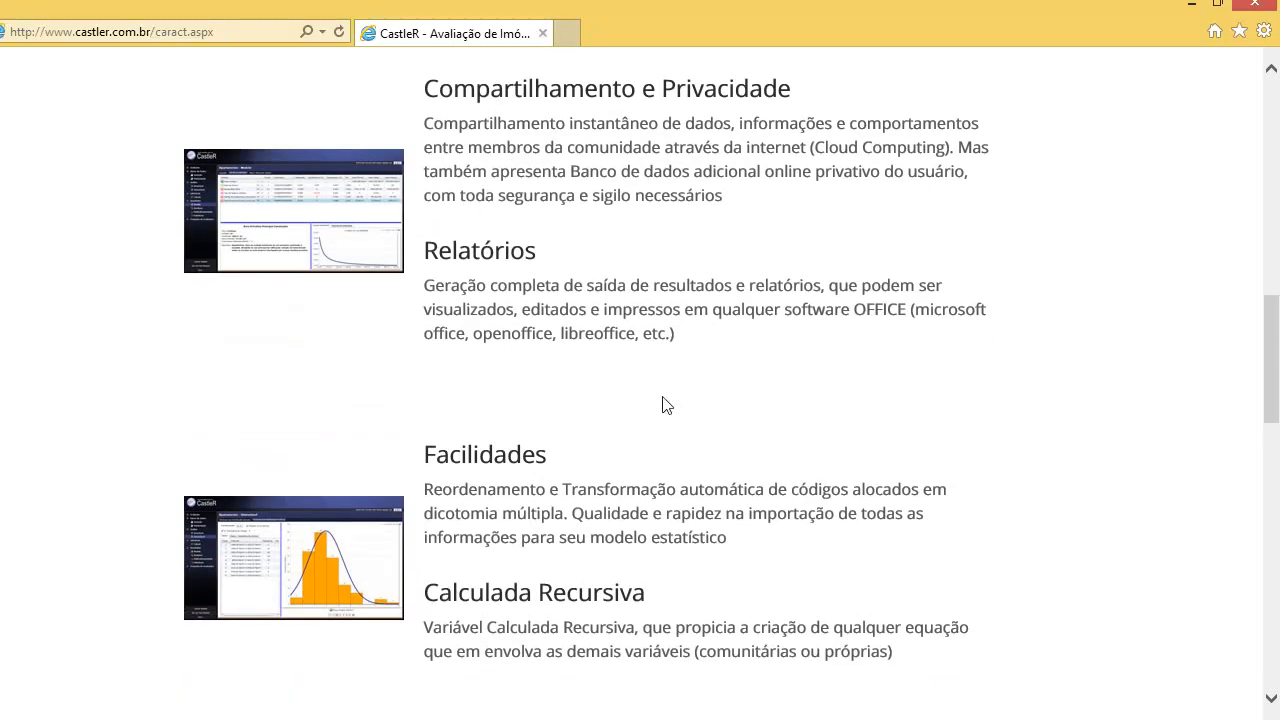
{"action": "scroll", "coordinate": [790, 246], "scroll_direction": "down", "scroll_amount": 2}
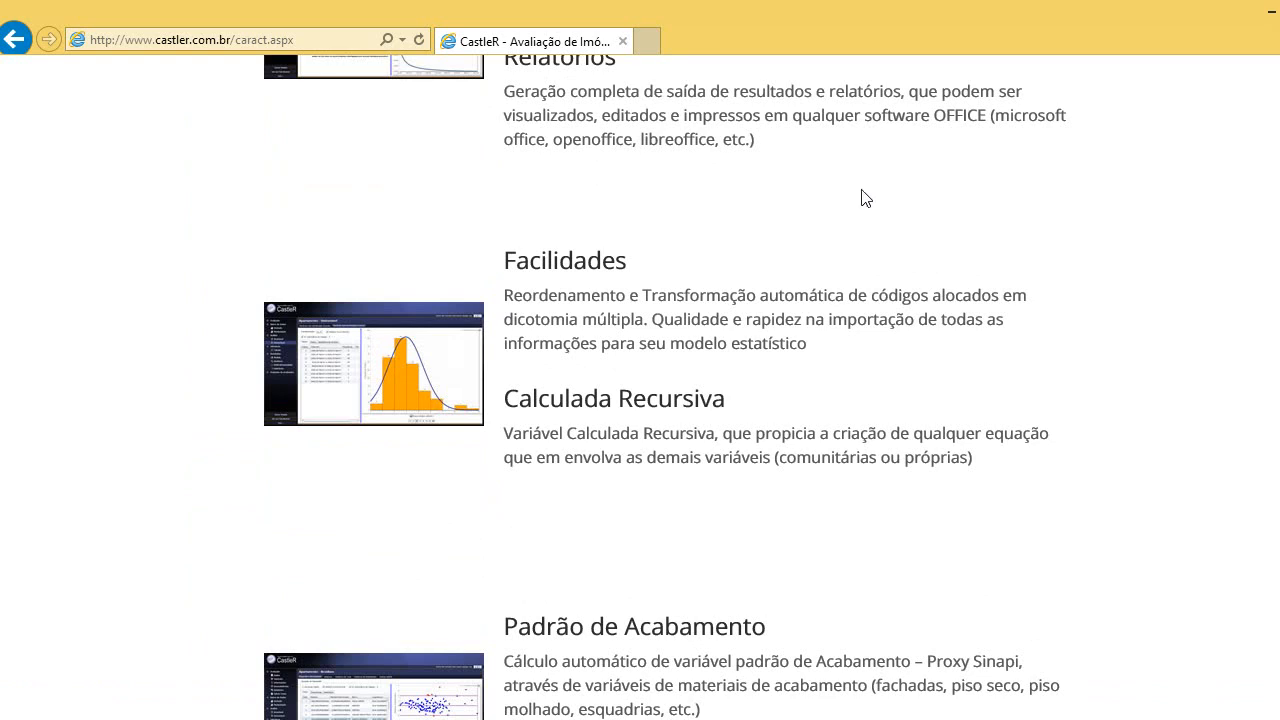
{"action": "scroll", "coordinate": [829, 180], "scroll_direction": "down", "scroll_amount": 1}
{"action": "scroll", "coordinate": [826, 179], "scroll_direction": "down", "scroll_amount": 1}
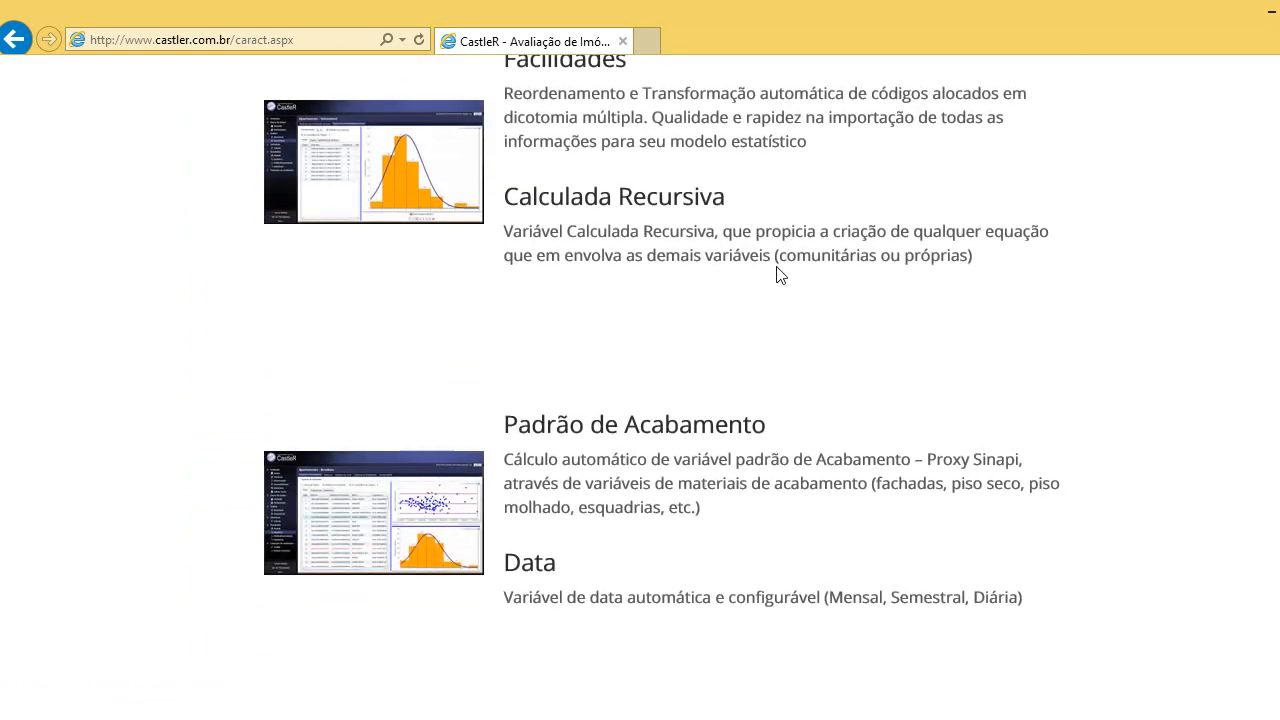
{"action": "scroll", "coordinate": [756, 222], "scroll_direction": "down", "scroll_amount": 1}
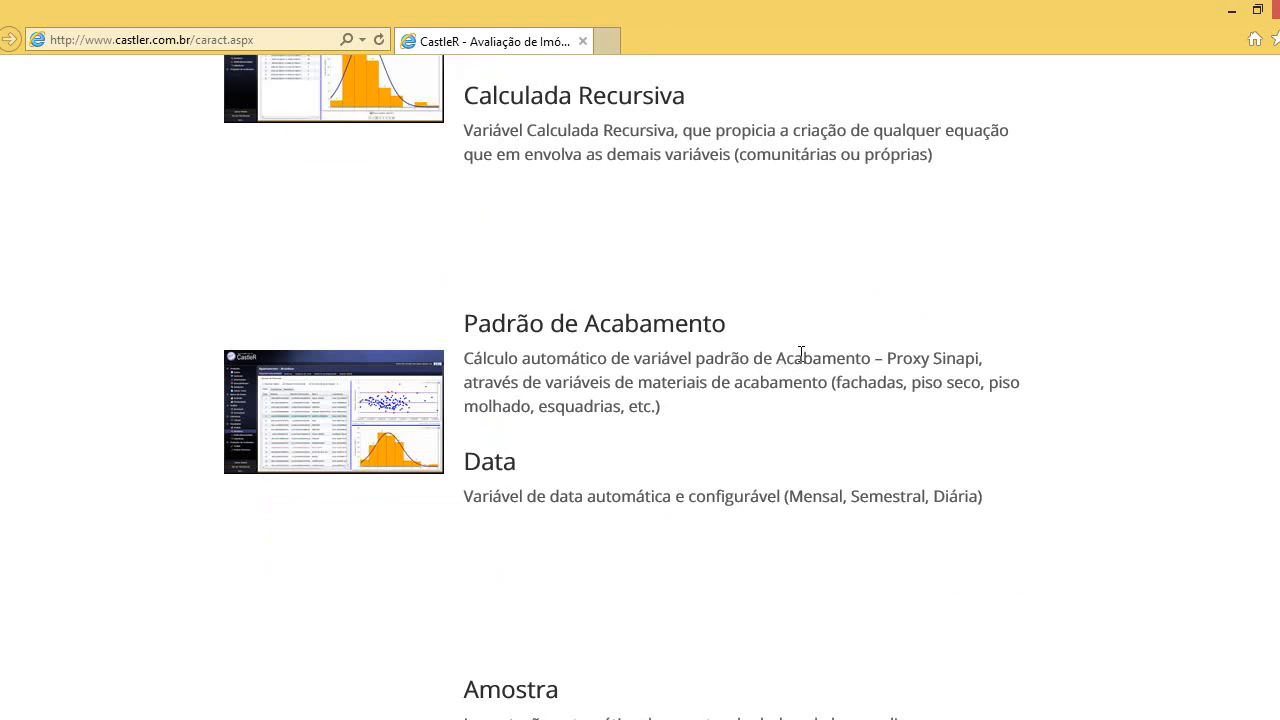
{"action": "scroll", "coordinate": [854, 355], "scroll_direction": "down", "scroll_amount": 2}
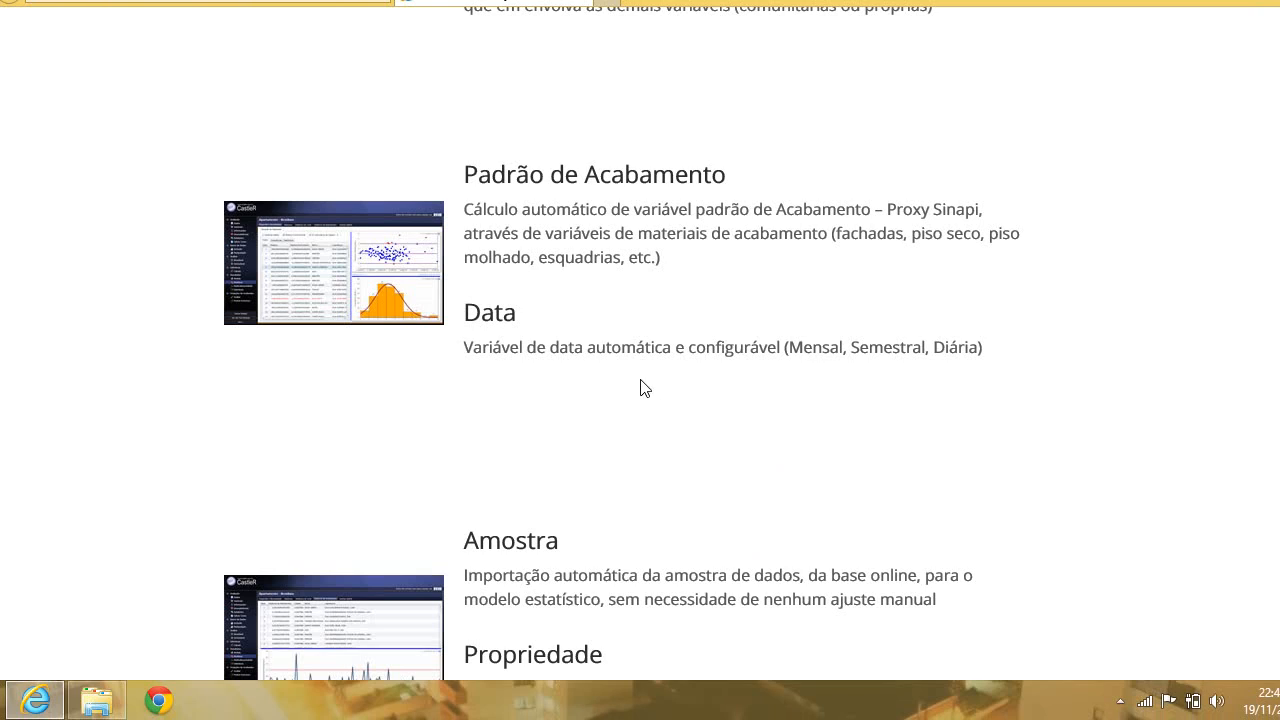
{"action": "scroll", "coordinate": [640, 343], "scroll_direction": "down", "scroll_amount": 3}
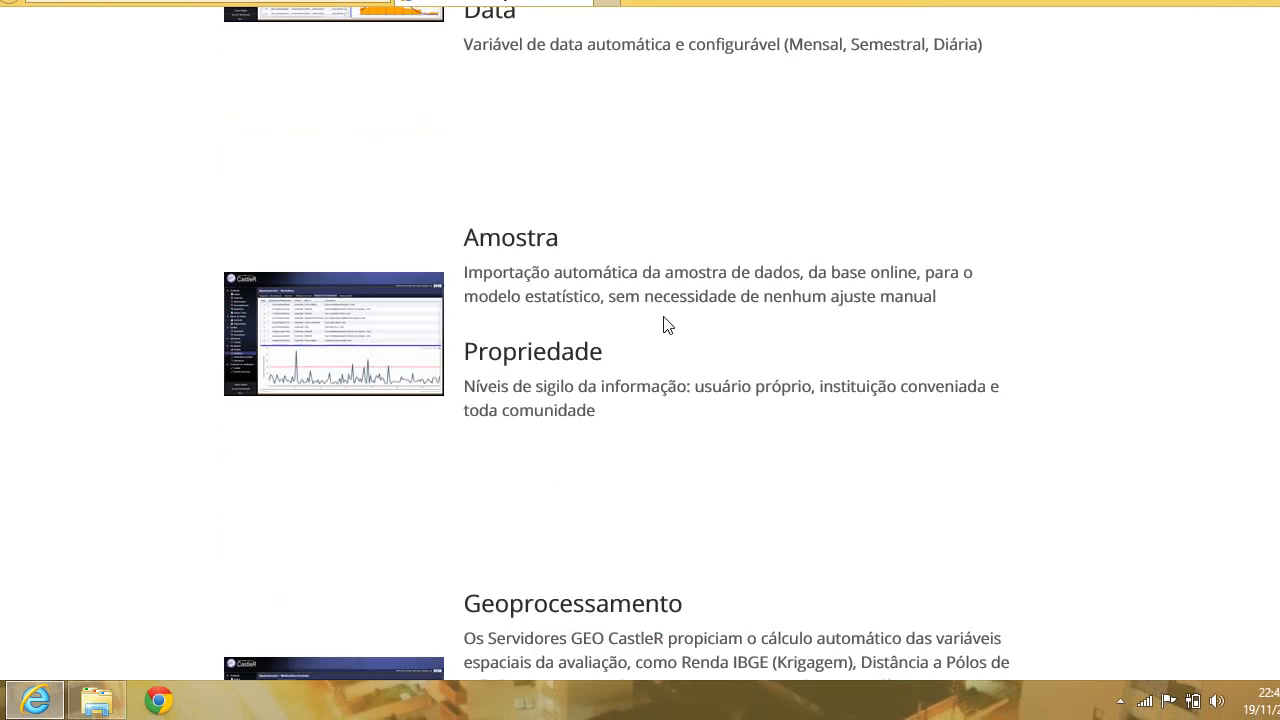
{"action": "scroll", "coordinate": [667, 325], "scroll_direction": "down", "scroll_amount": 1}
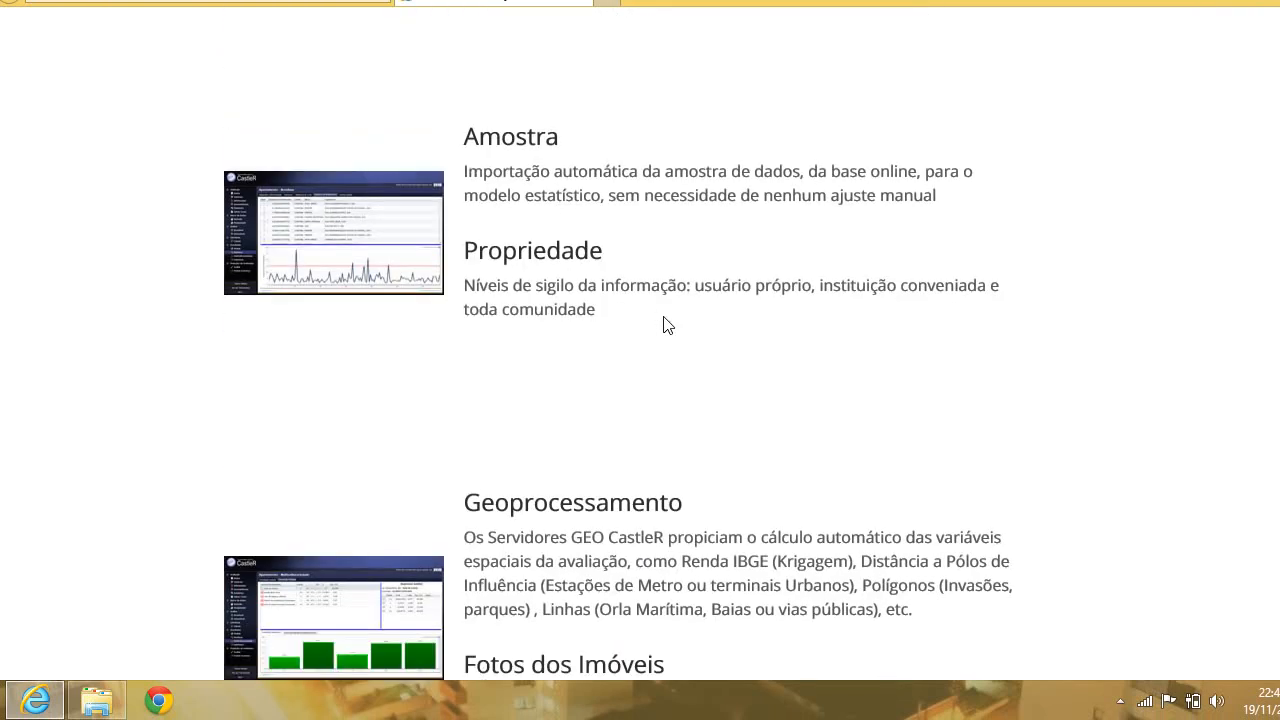
{"action": "scroll", "coordinate": [667, 325], "scroll_direction": "down", "scroll_amount": 1}
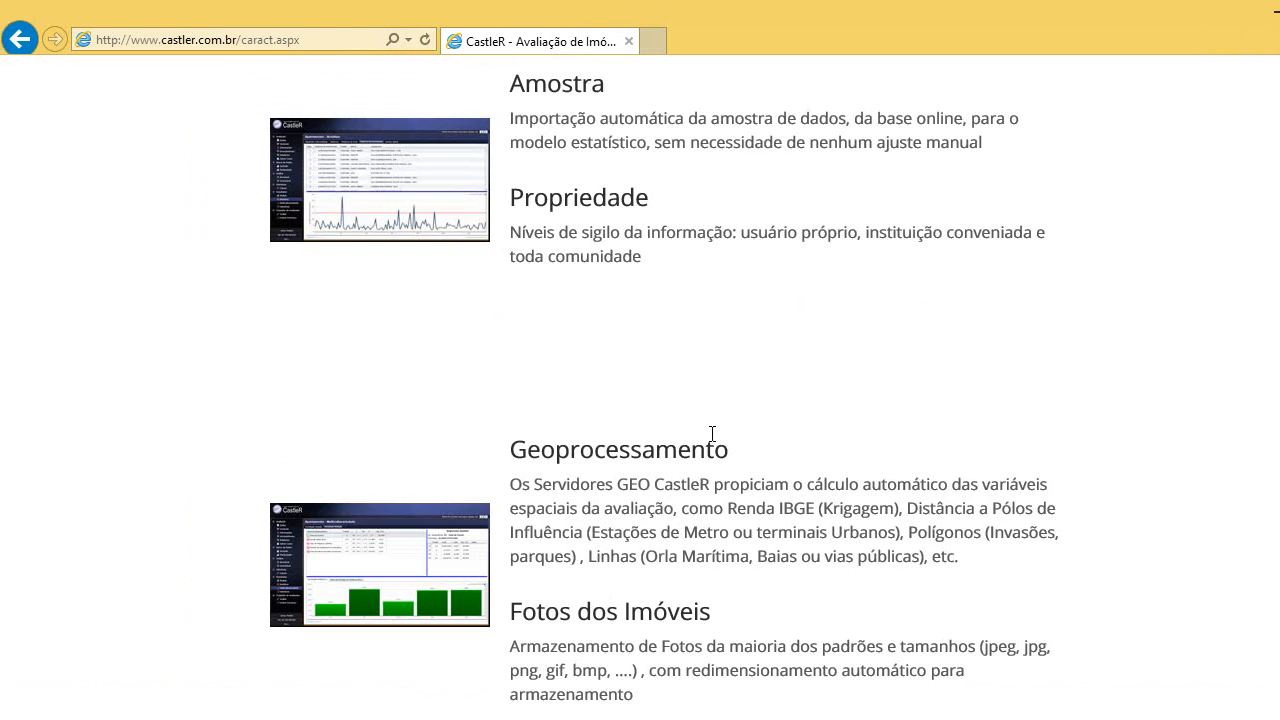
{"action": "scroll", "coordinate": [774, 334], "scroll_direction": "down", "scroll_amount": 3}
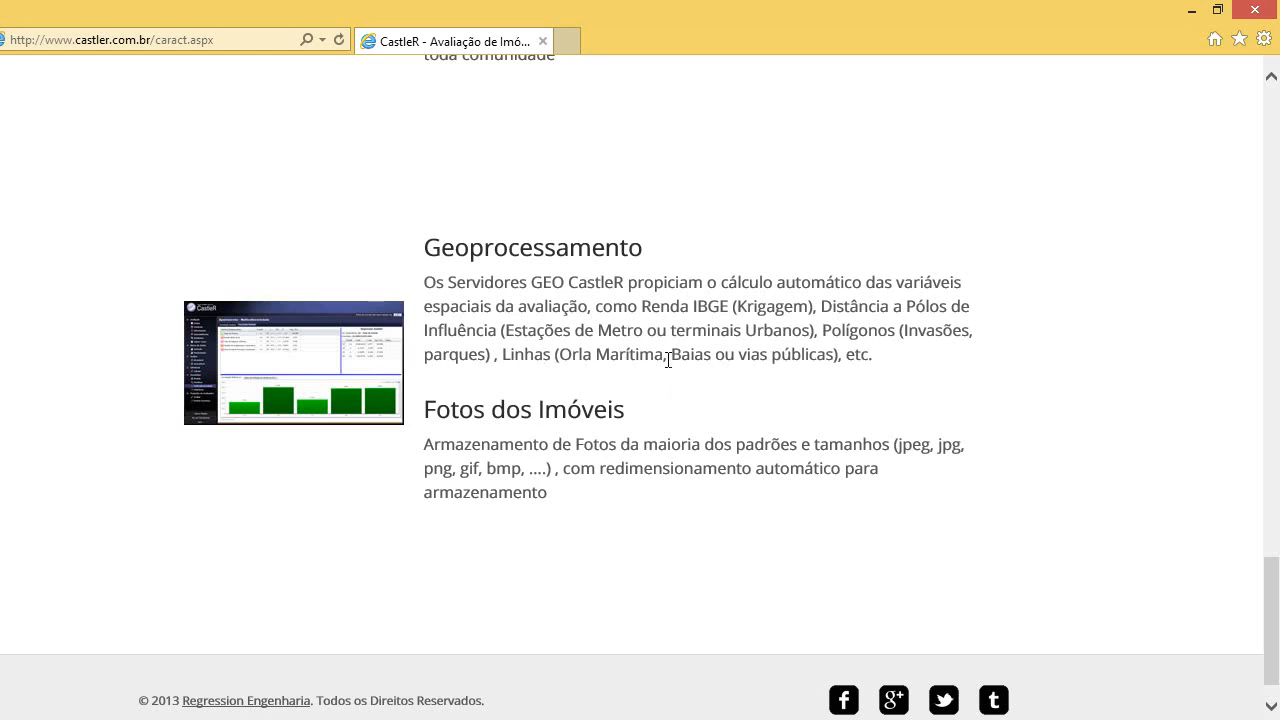
{"action": "left_click_drag", "start_coordinate": [667, 356], "coordinate": [560, 354]}
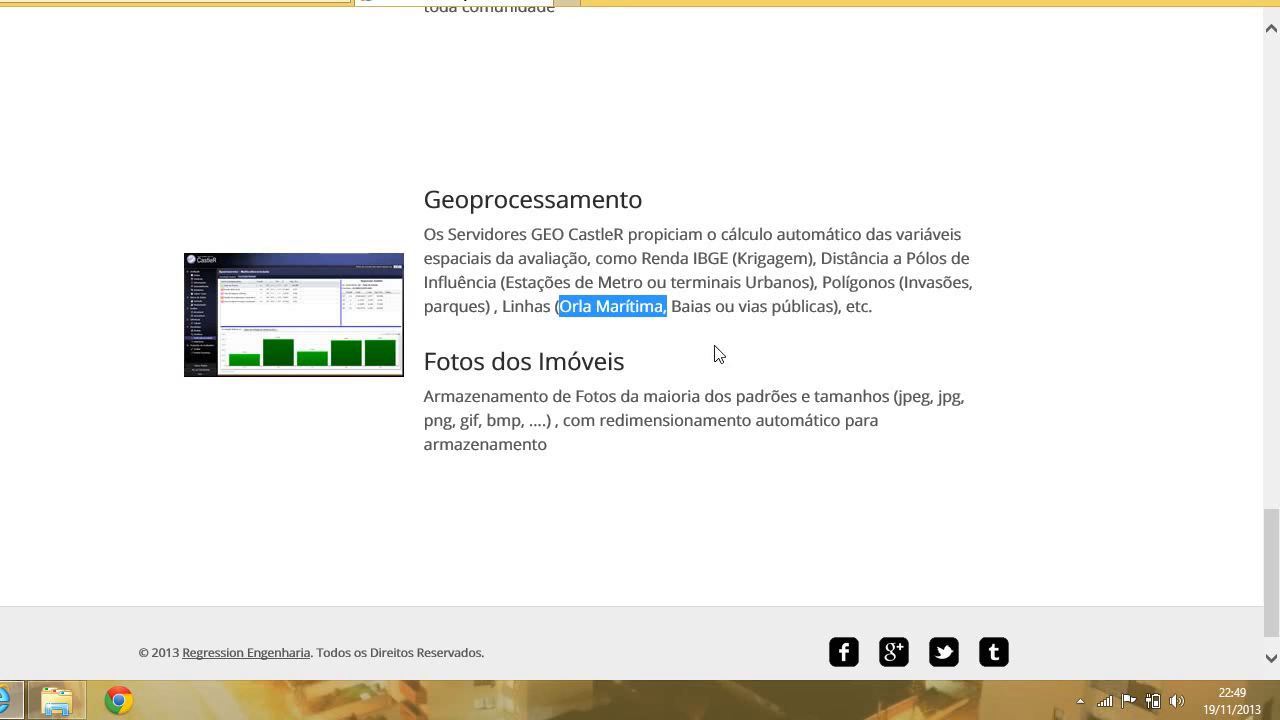
{"action": "scroll", "coordinate": [720, 329], "scroll_direction": "up", "scroll_amount": 20}
{"action": "scroll", "coordinate": [720, 329], "scroll_direction": "up", "scroll_amount": 5}
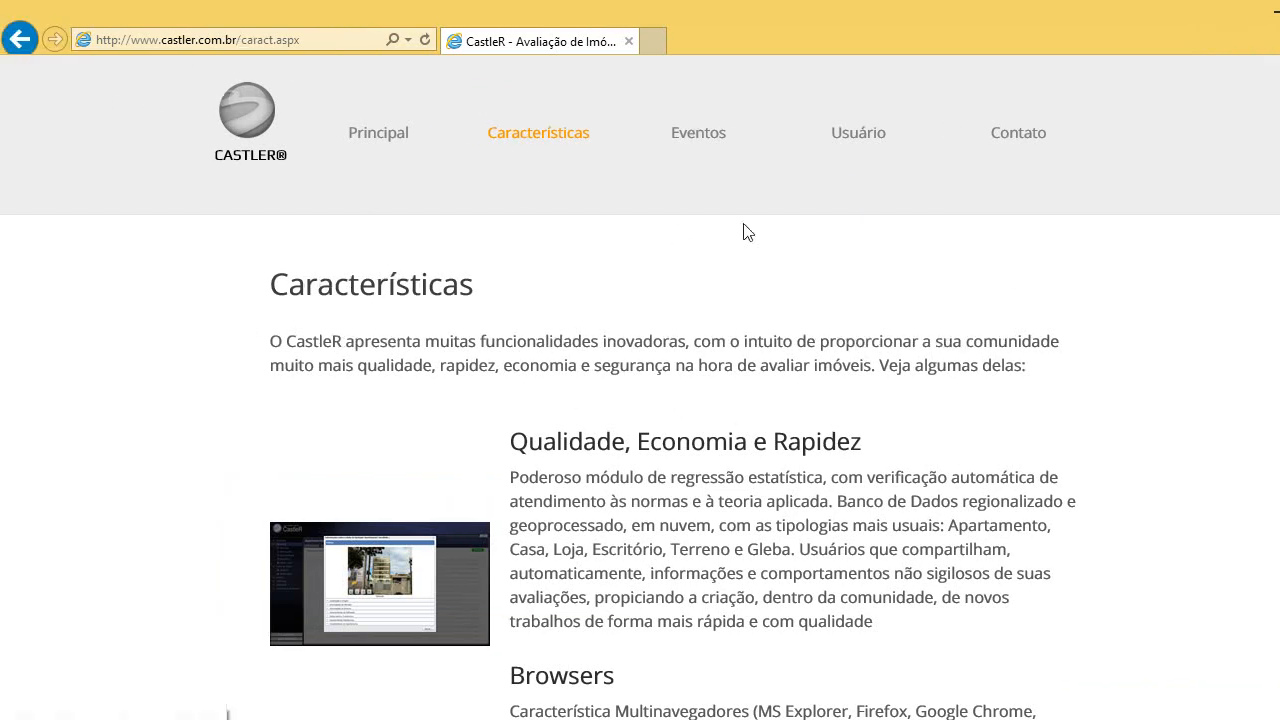
Open the Usuário page and review its Painel de Controle, Módulo de Avaliação, Manual and Vídeos links.
{"action": "left_click", "coordinate": [873, 147]}
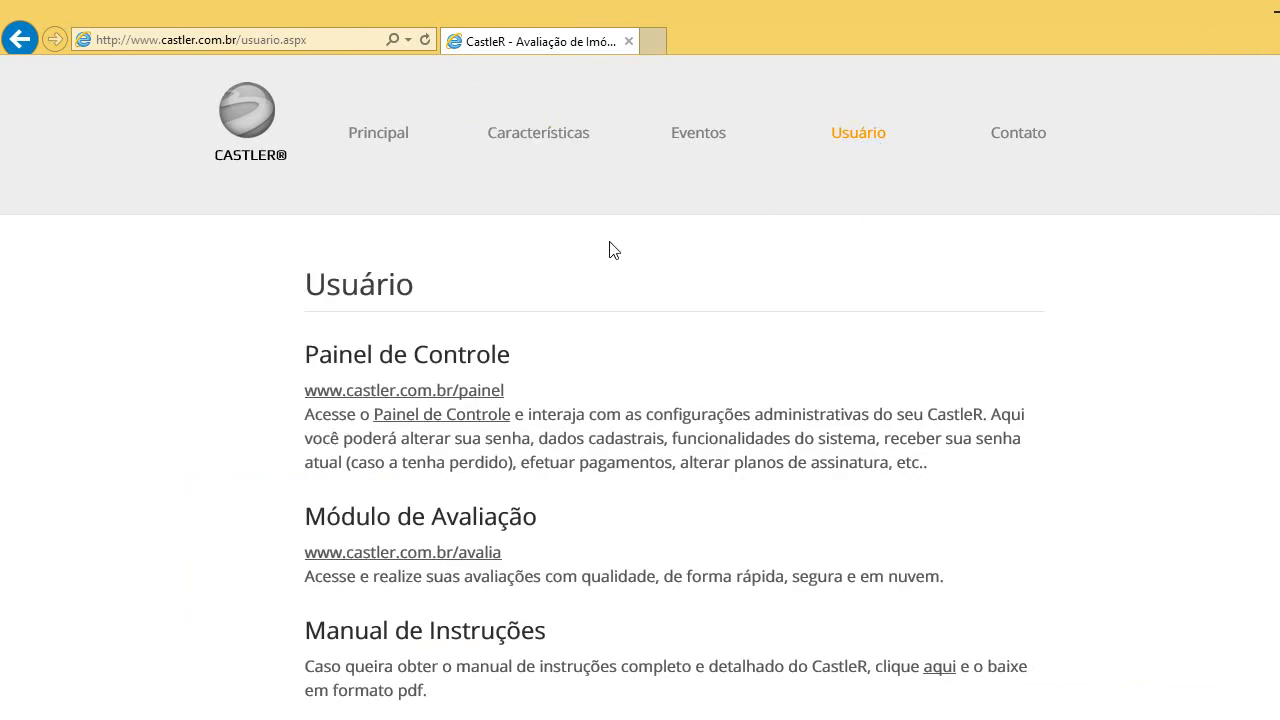
{"action": "scroll", "coordinate": [429, 243], "scroll_direction": "down", "scroll_amount": 3}
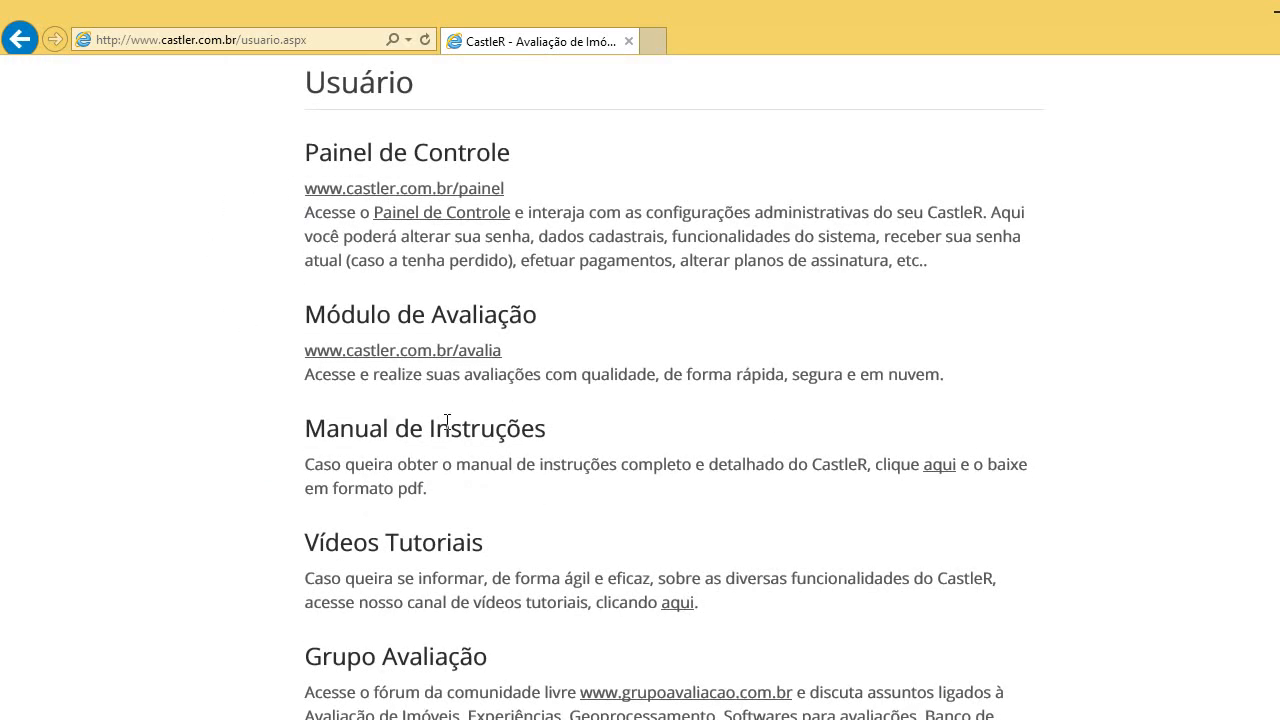
{"action": "scroll", "coordinate": [606, 177], "scroll_direction": "up", "scroll_amount": 2}
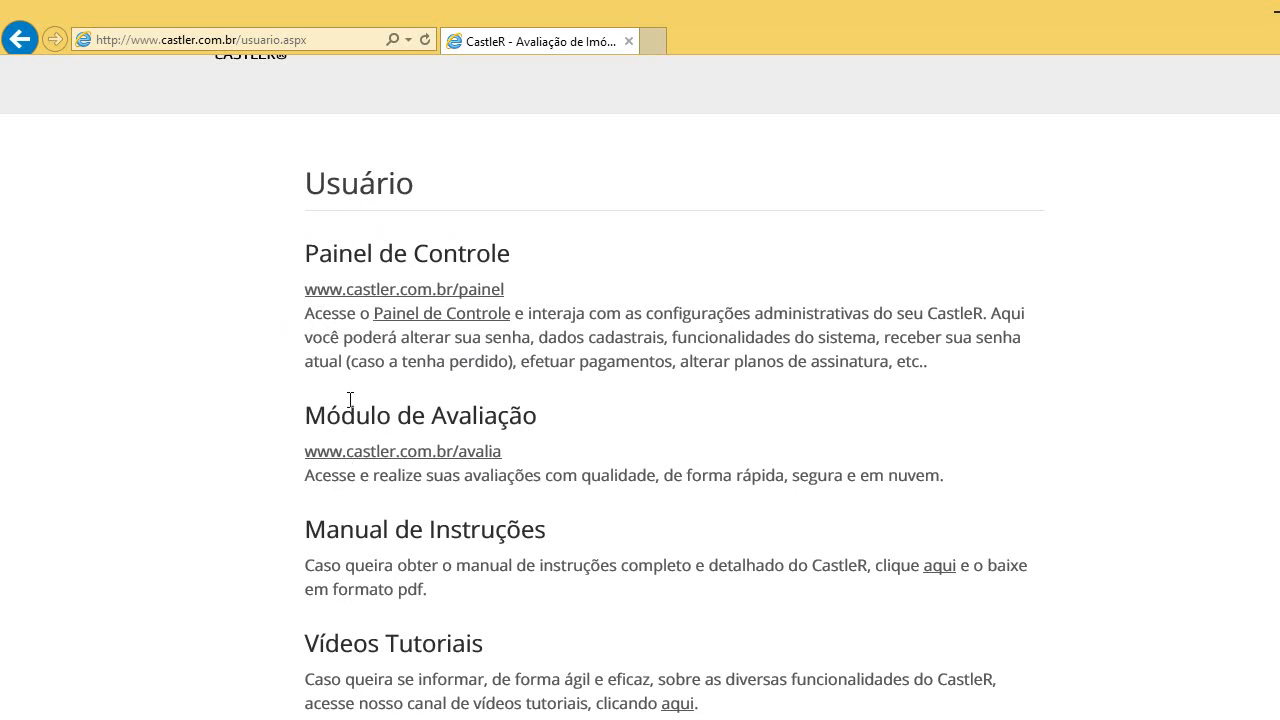
Open the avalia module, save the Microsoft Silverlight installer download, and show the downloads list.
{"action": "left_click", "coordinate": [438, 458]}
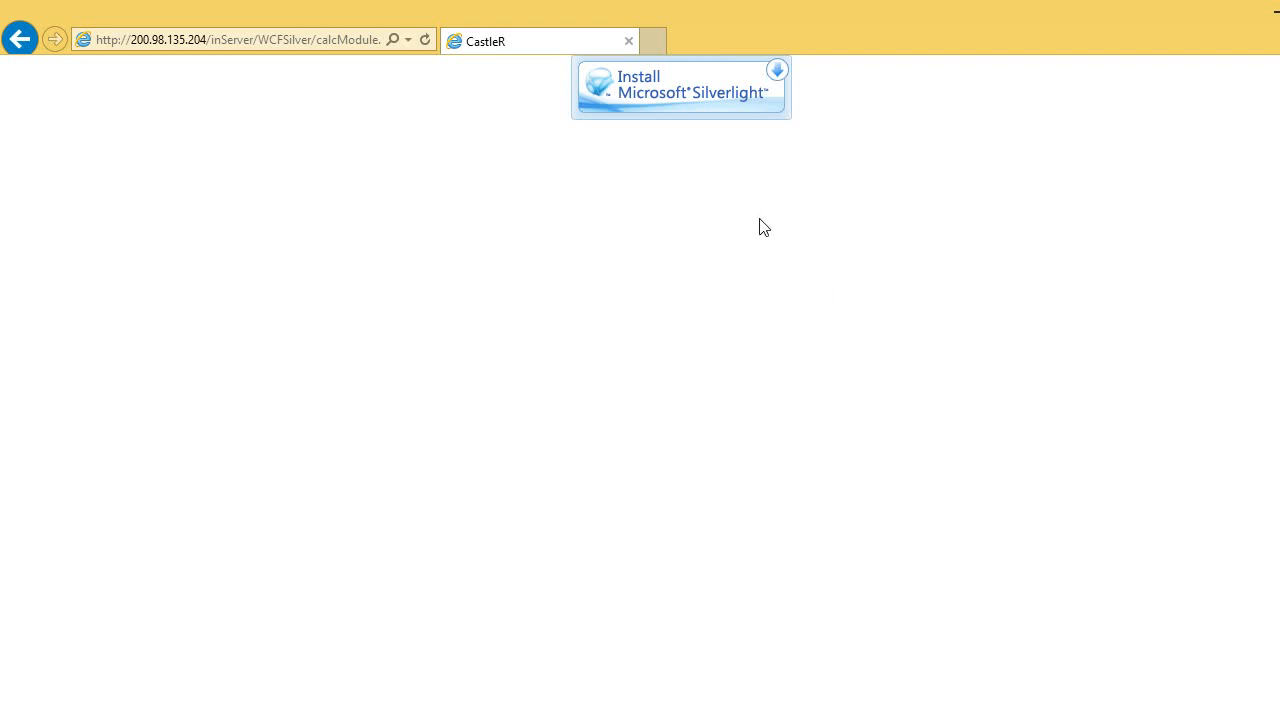
{"action": "left_click", "coordinate": [701, 99]}
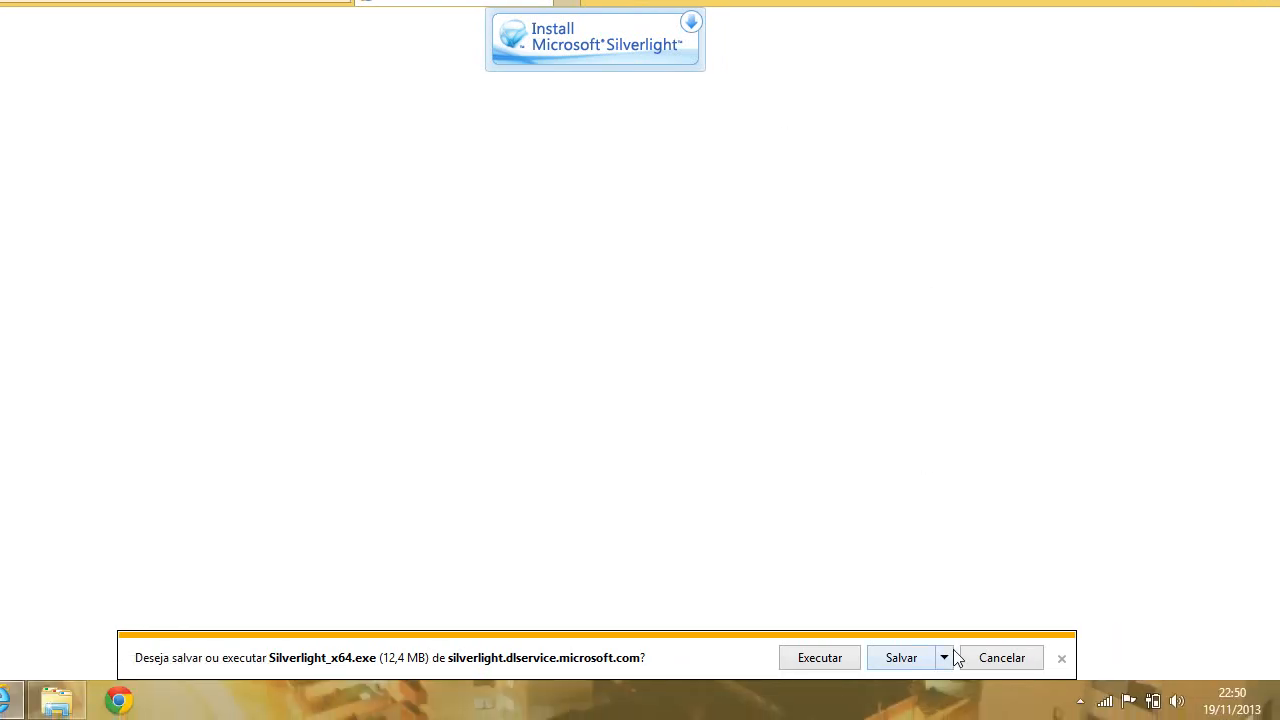
{"action": "left_click", "coordinate": [943, 658]}
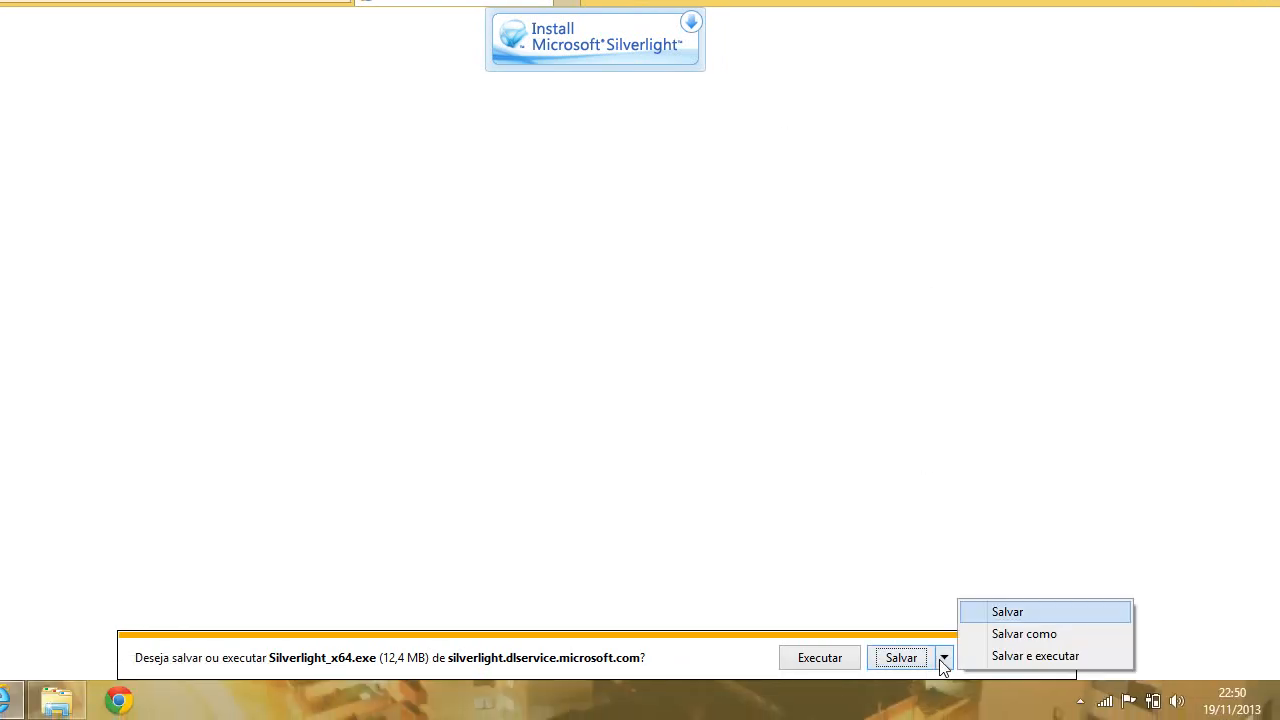
{"action": "left_click", "coordinate": [1019, 612]}
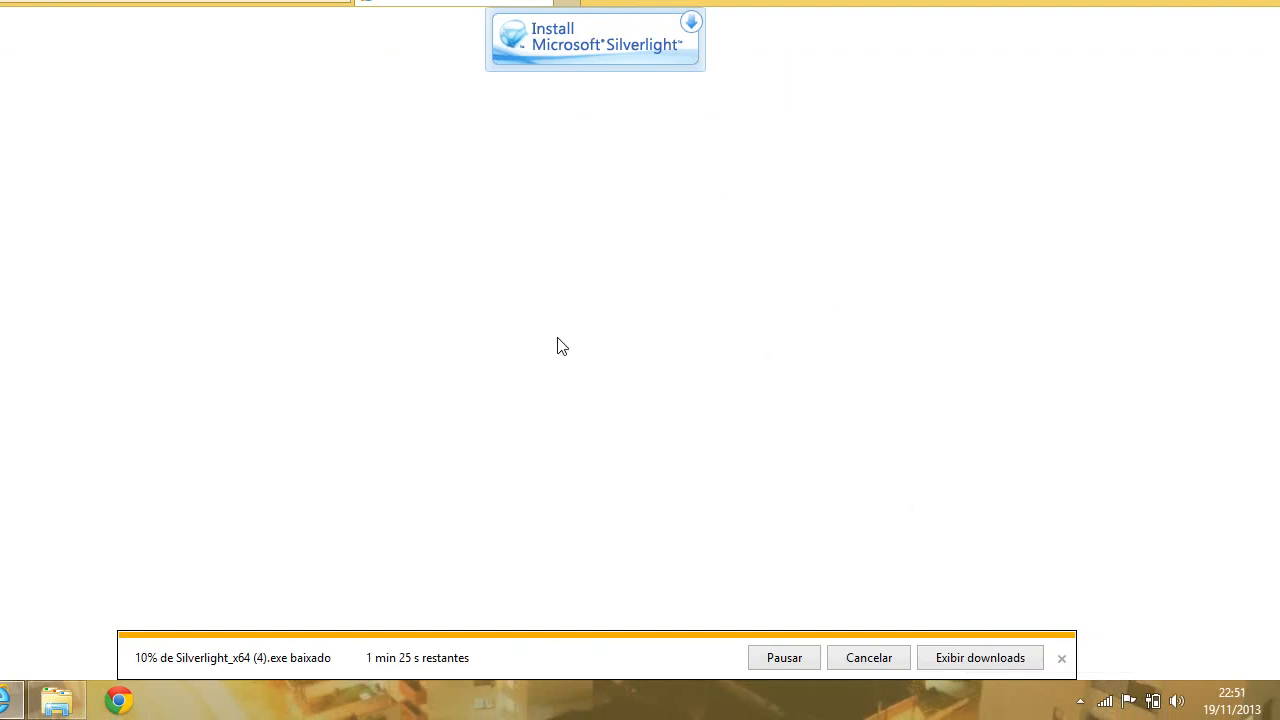
{"action": "left_click", "coordinate": [980, 658]}
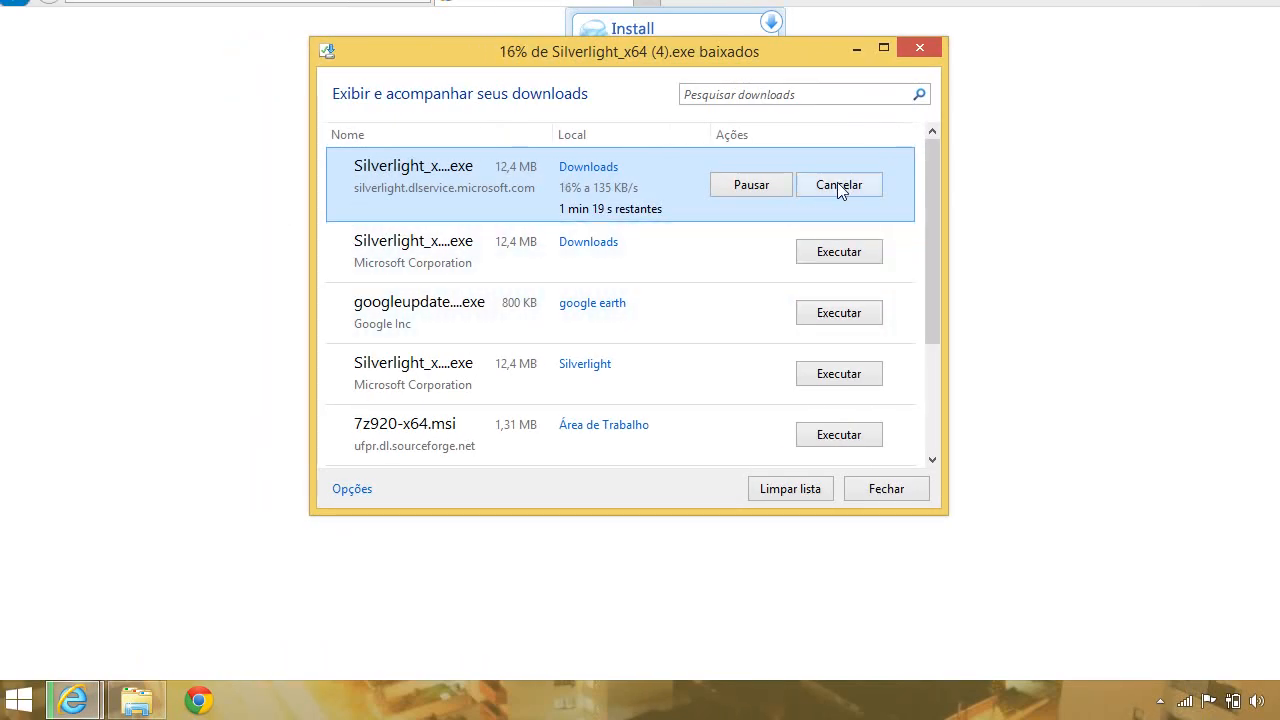
Cancel the duplicate Silverlight_x64 (4).exe download and run the earlier downloaded Silverlight_x64.exe.
{"action": "left_click", "coordinate": [838, 186]}
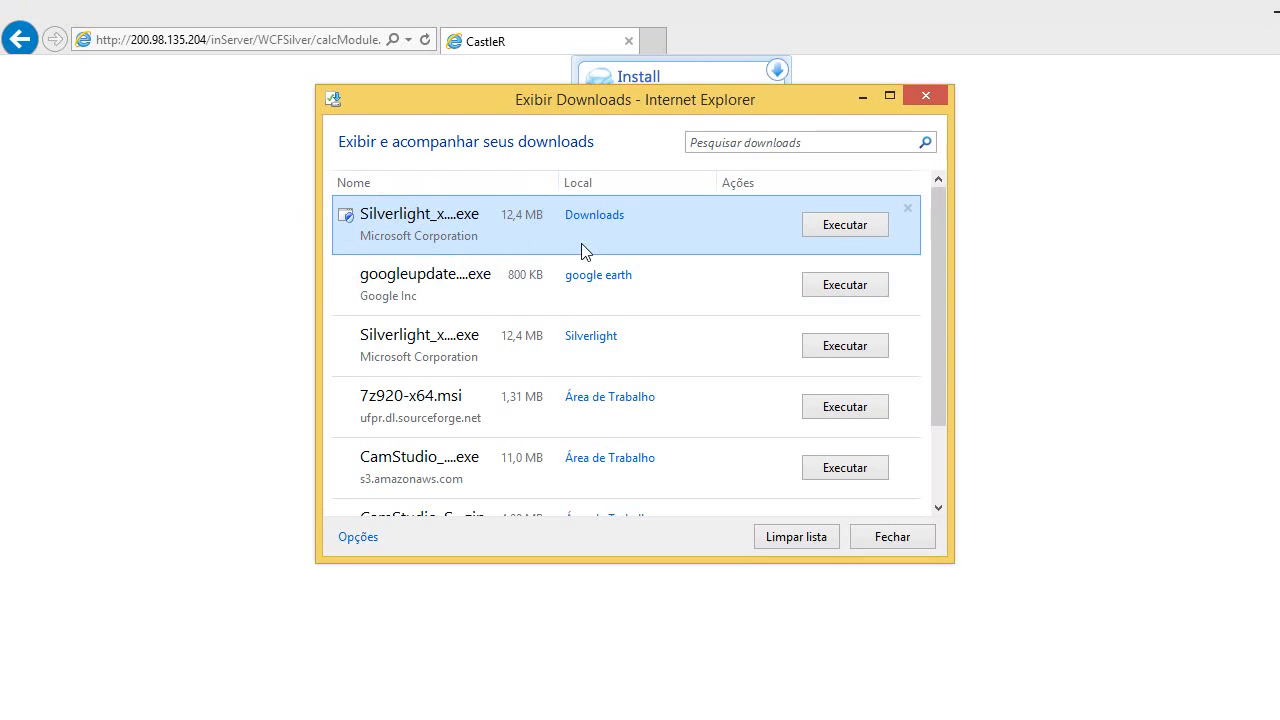
{"action": "left_click", "coordinate": [860, 231]}
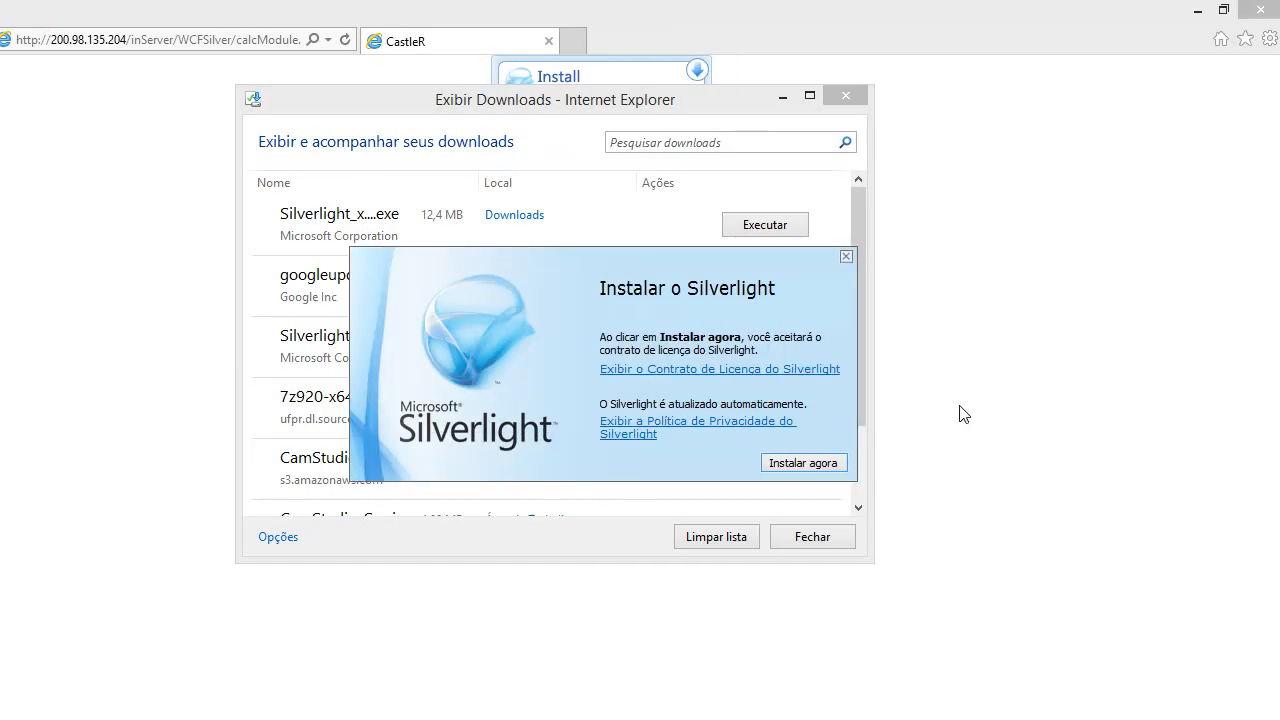
Install Silverlight, dismiss the success message, and close the Exibir Downloads window.
{"action": "left_click", "coordinate": [820, 468]}
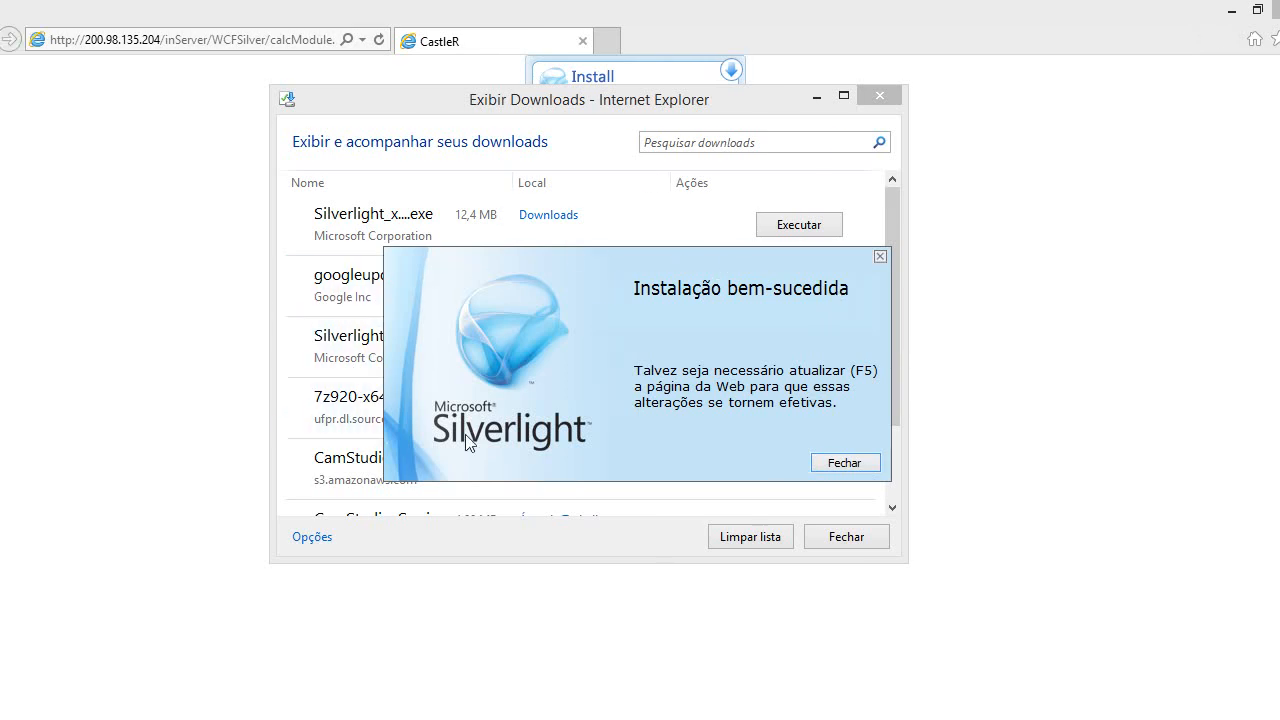
{"action": "left_click", "coordinate": [850, 465]}
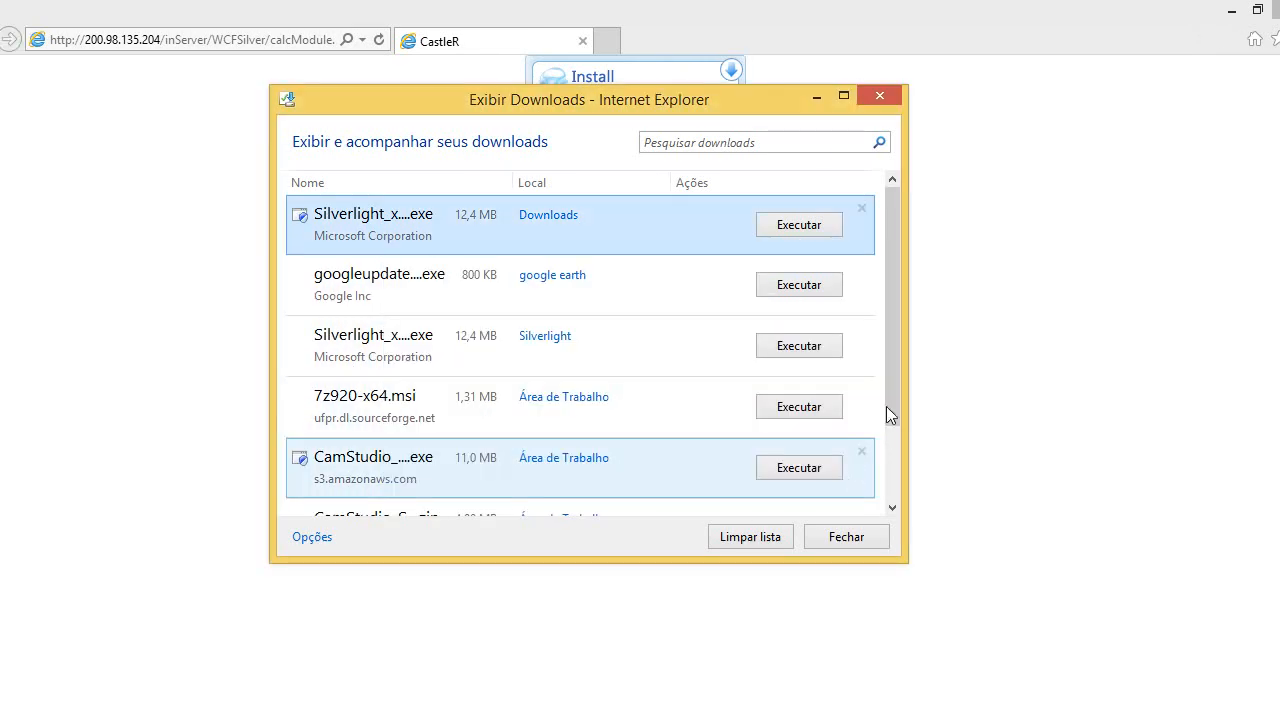
{"action": "left_click", "coordinate": [893, 101]}
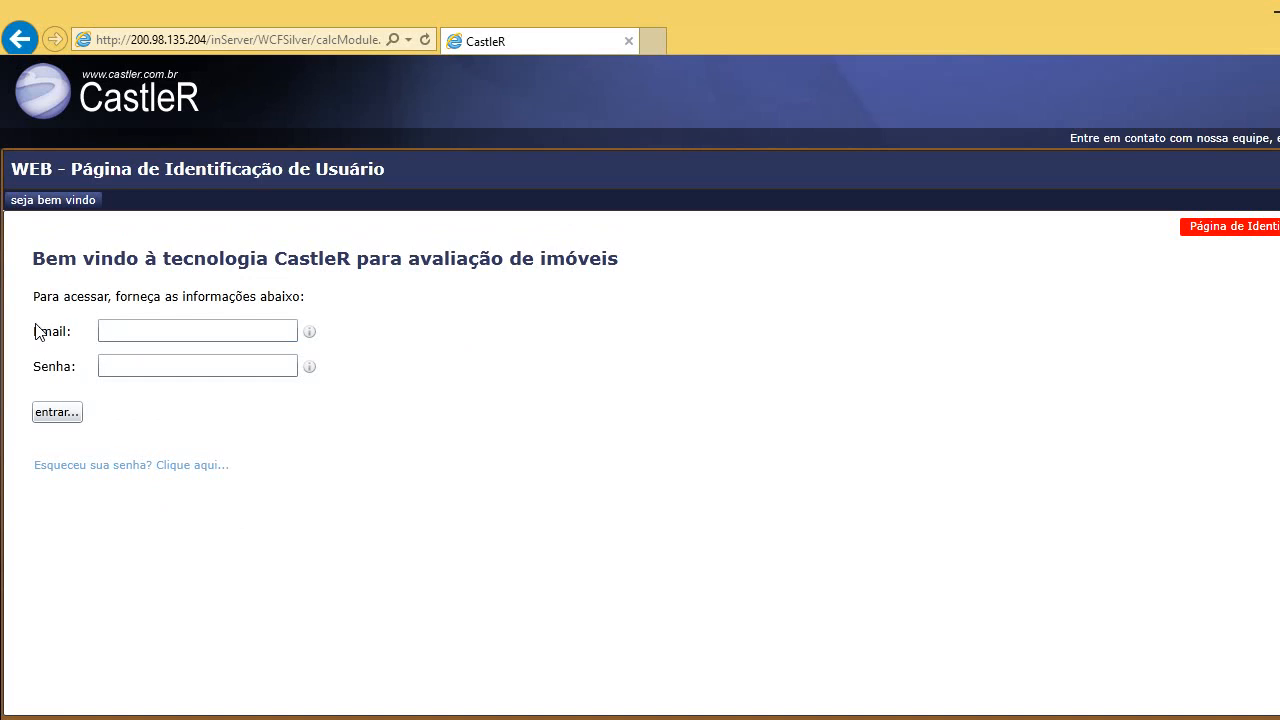
Log in with the account e-mail and password, correcting a mistyped password before entering.
{"action": "left_click", "coordinate": [103, 330]}
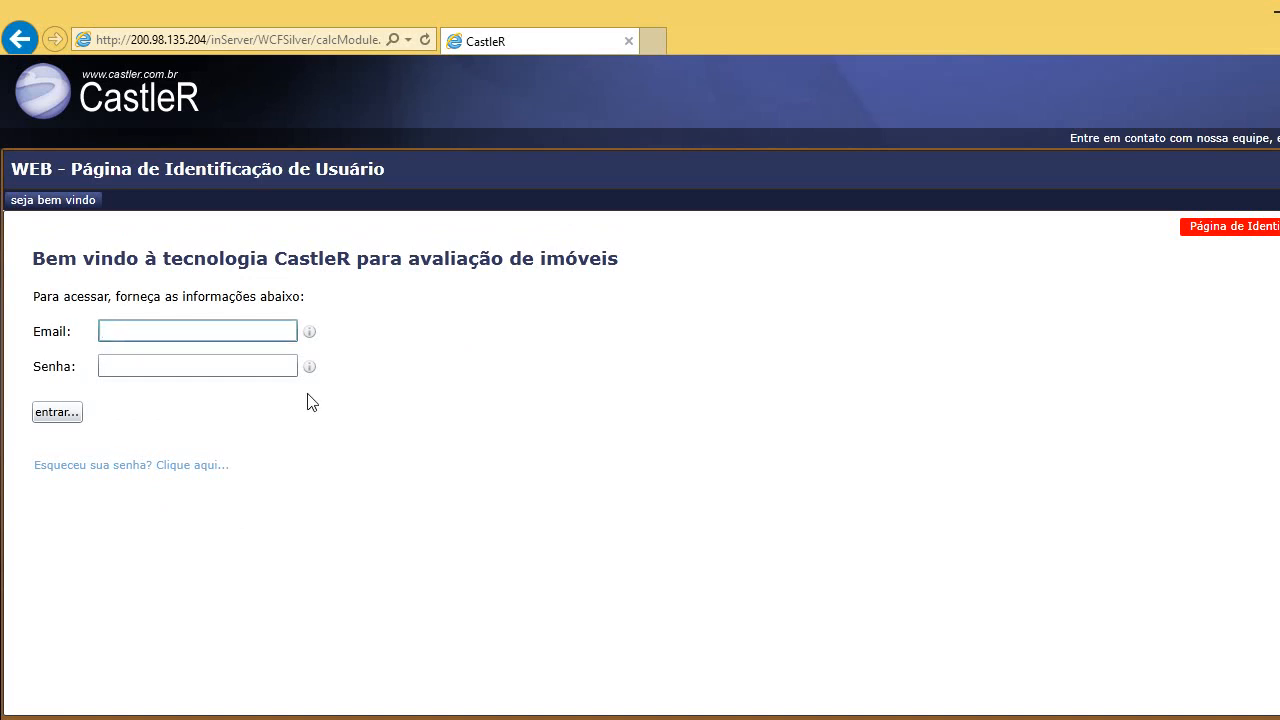
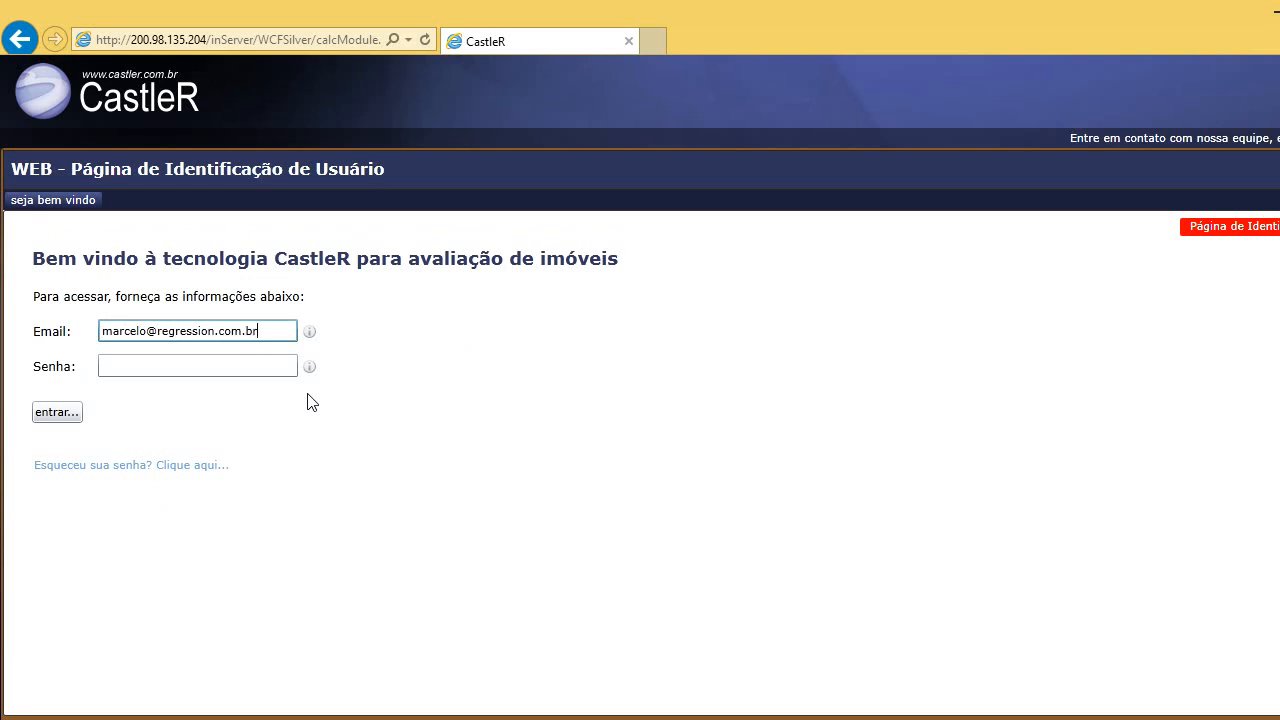
{"action": "mouse_move", "coordinate": [311, 337]}
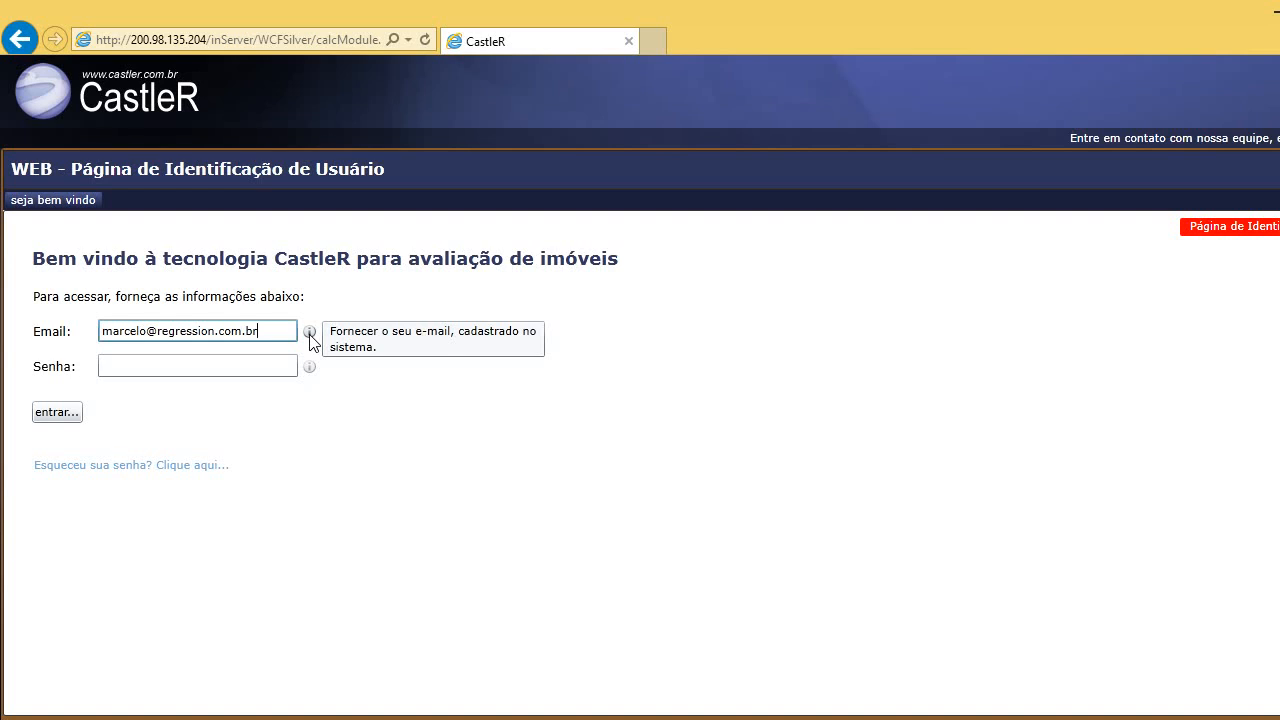
{"action": "left_click", "coordinate": [145, 370]}
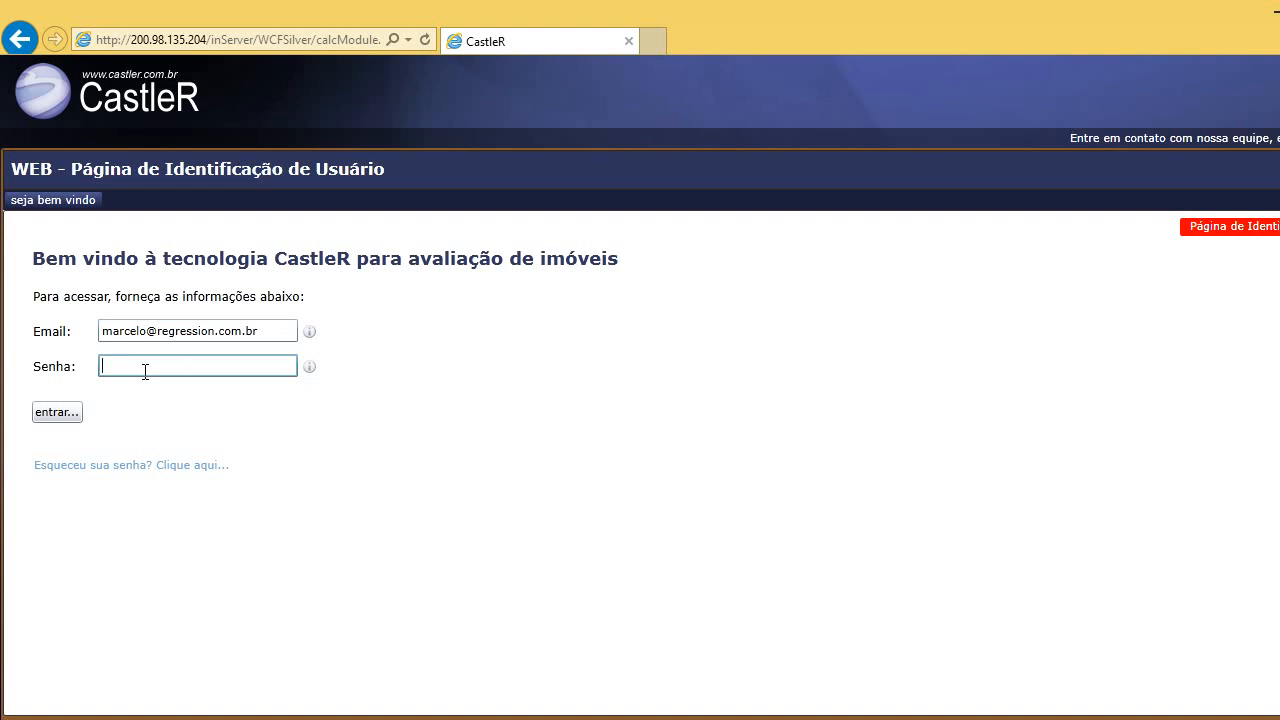
{"action": "type", "text": "****"}
{"action": "key", "text": "BackSpace"}
{"action": "key", "text": "BackSpace"}
{"action": "key", "text": "BackSpace"}
{"action": "type", "text": "***"}
{"action": "left_click", "coordinate": [75, 412]}
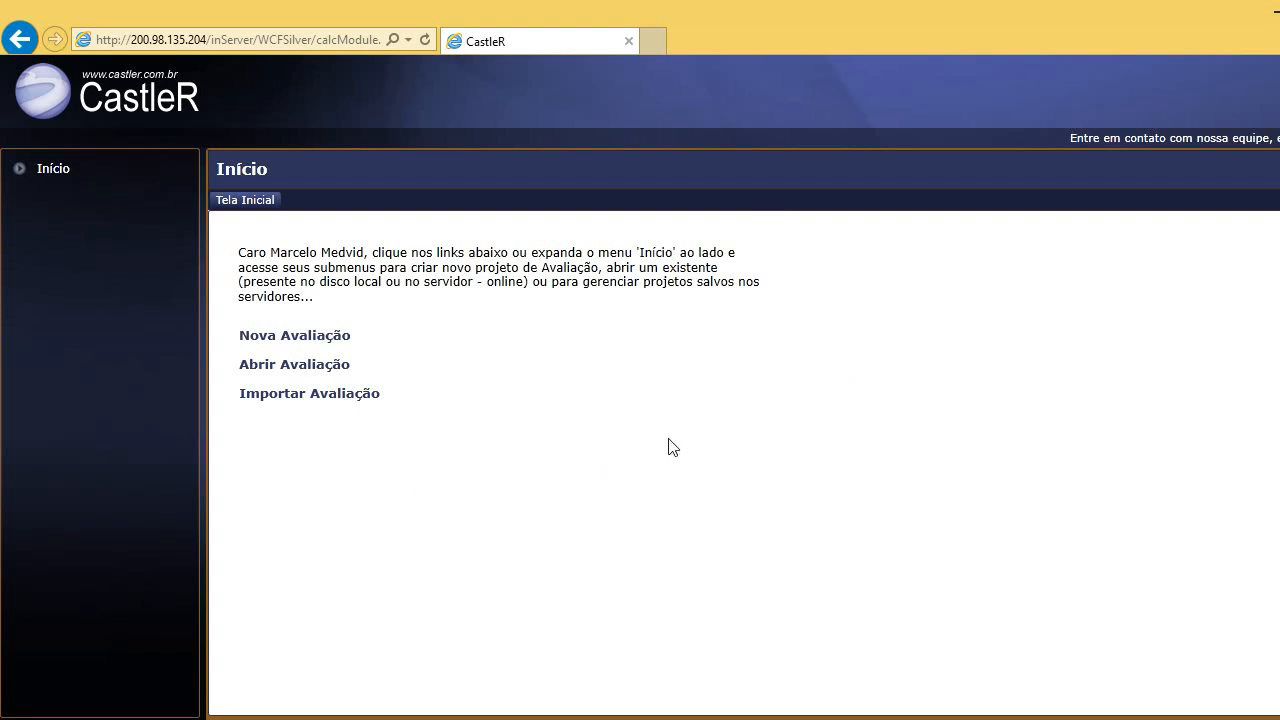
Choose Instalar CastleR neste computador... from the Silverlight right-click menu.
{"action": "right_click", "coordinate": [533, 327]}
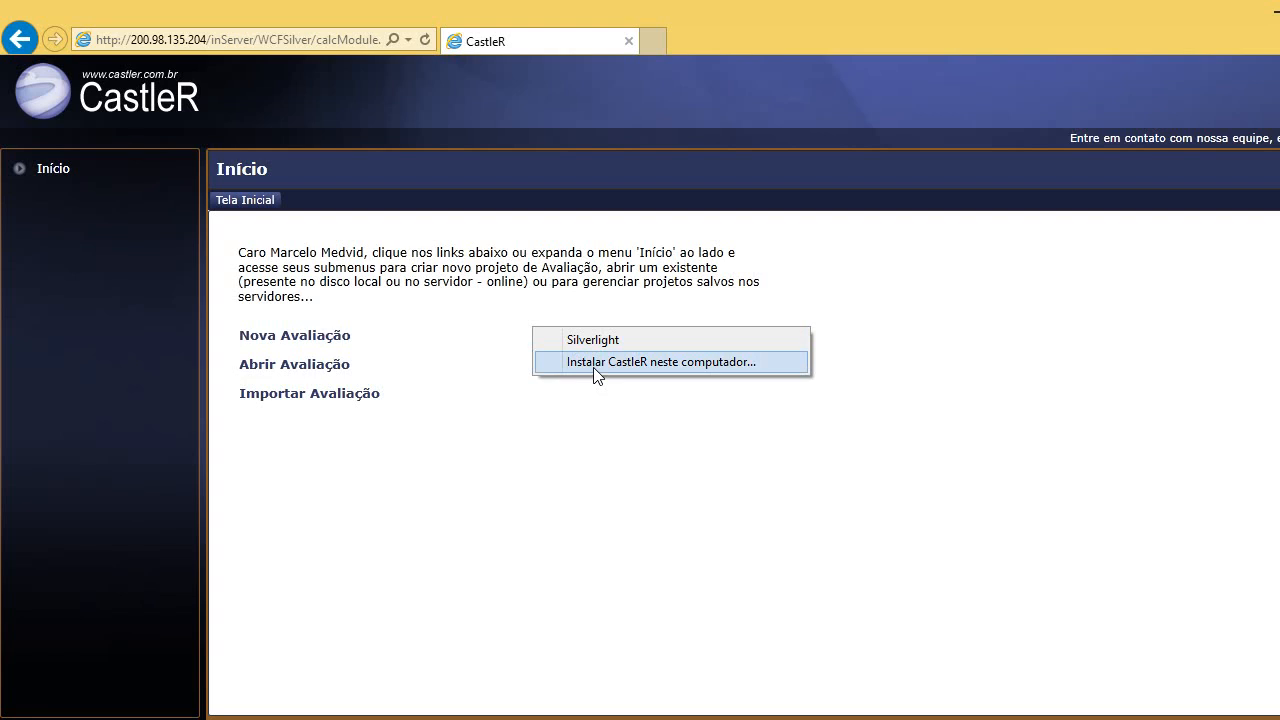
{"action": "left_click", "coordinate": [500, 373]}
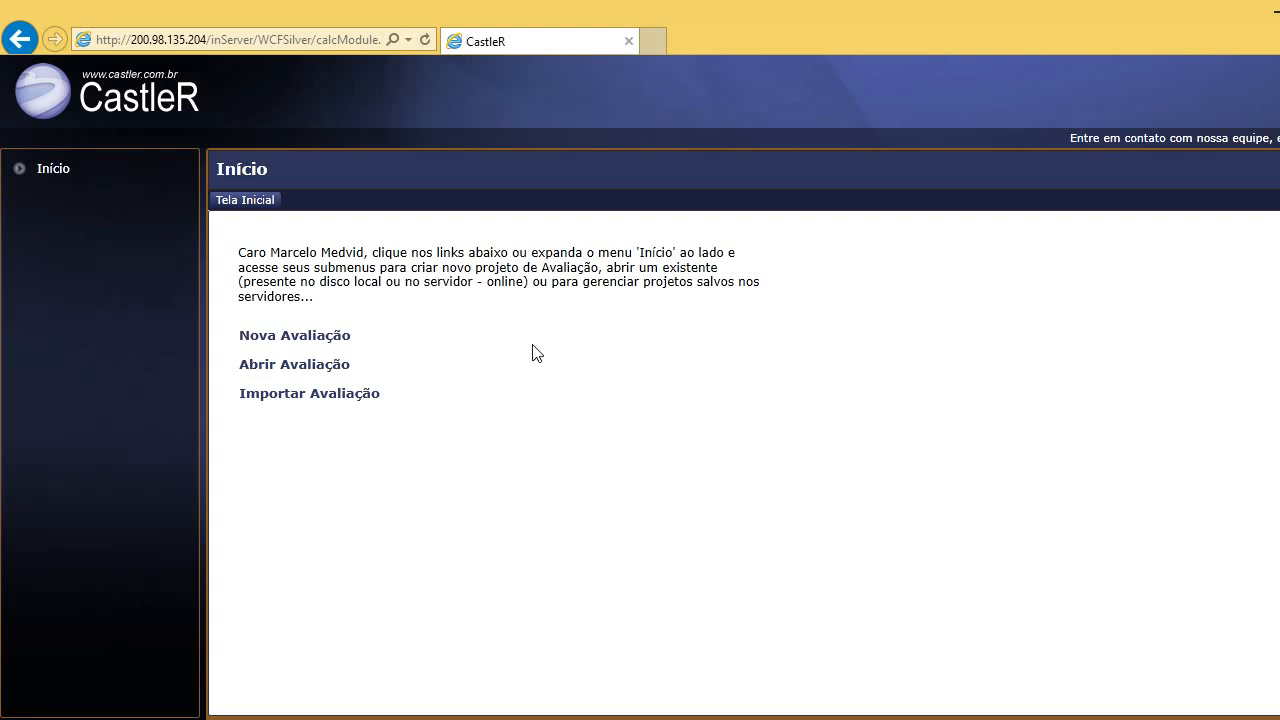
{"action": "right_click", "coordinate": [533, 352]}
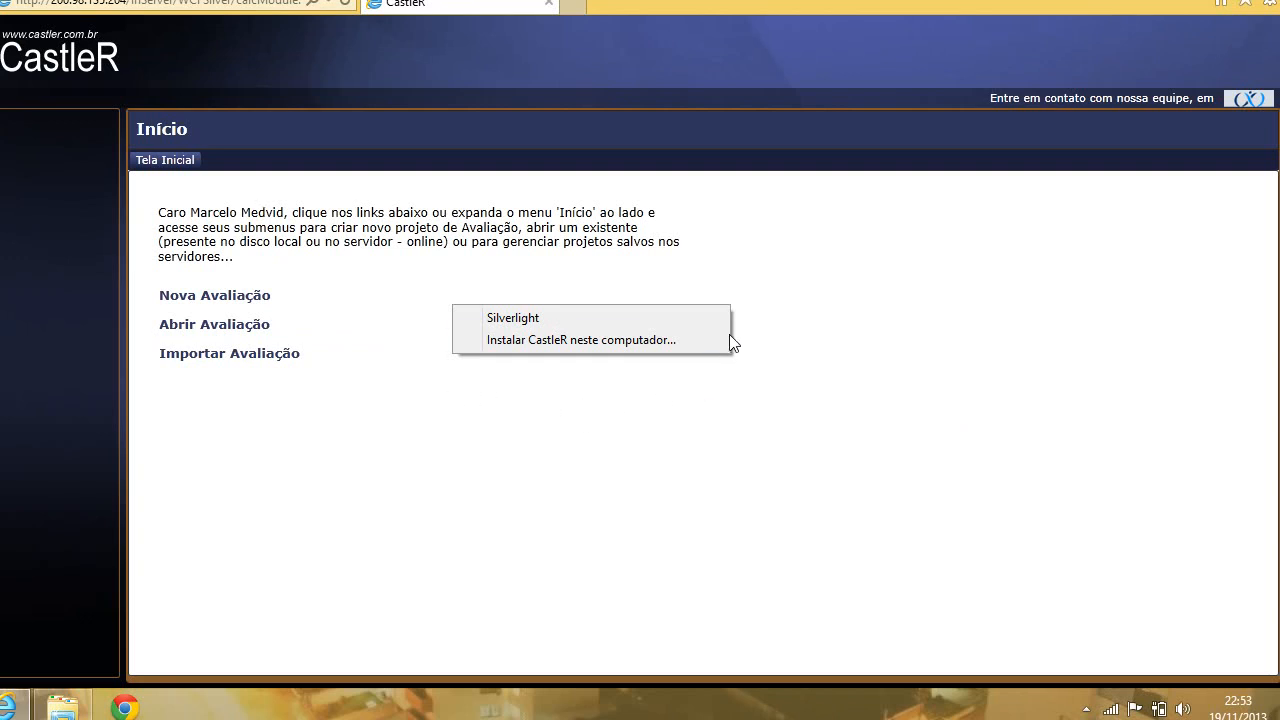
{"action": "left_click", "coordinate": [537, 345]}
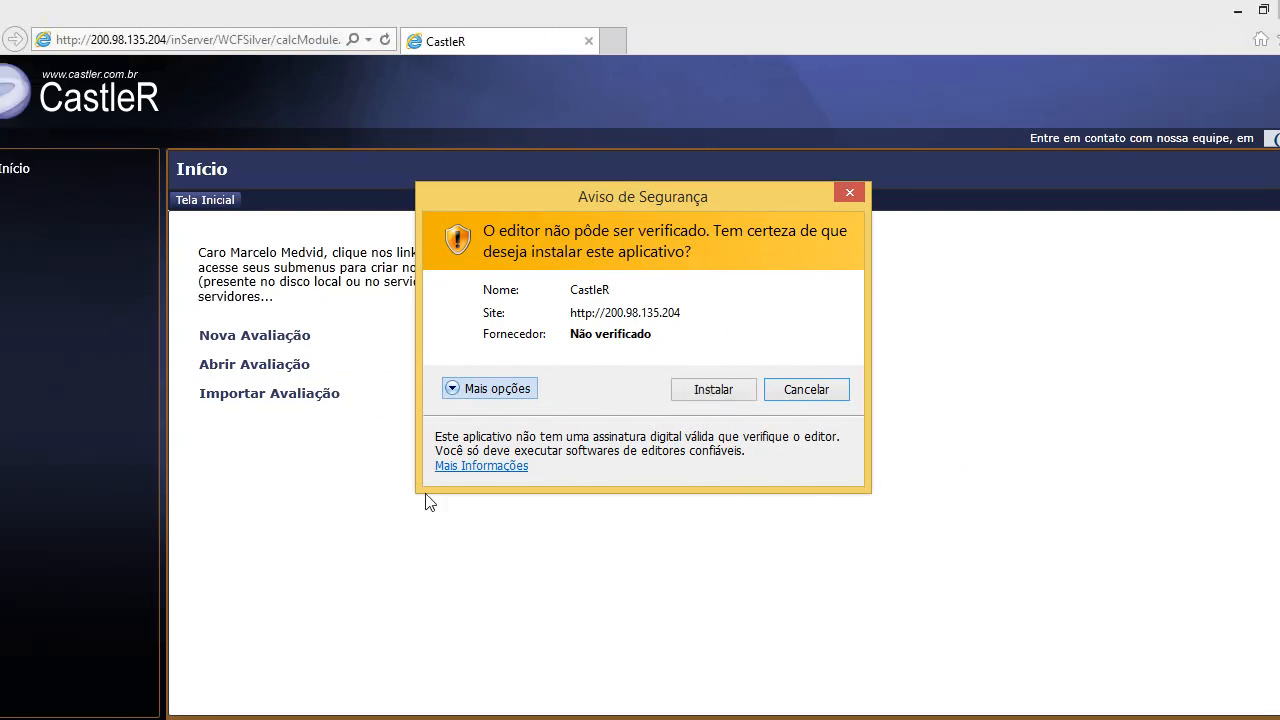
Confirm installing the unverified CastleR app and drag its window aside.
{"action": "left_click", "coordinate": [711, 391]}
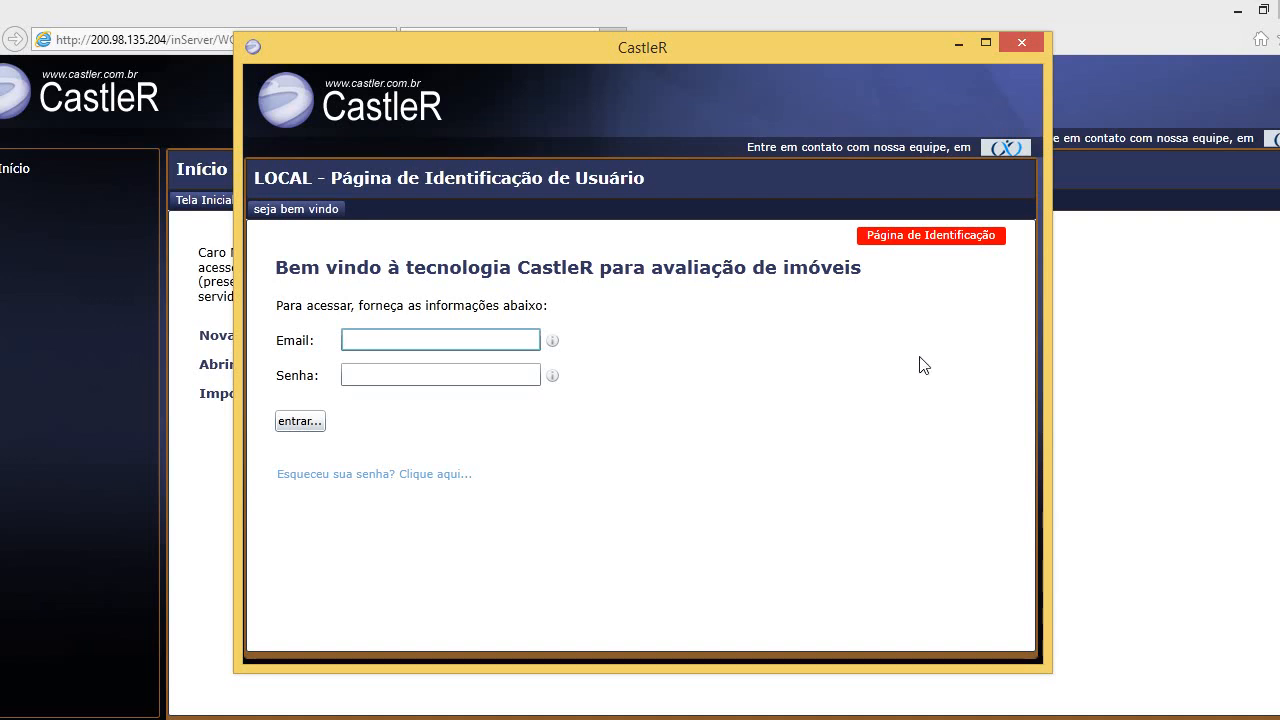
{"action": "left_click_drag", "start_coordinate": [787, 67], "coordinate": [651, 170]}
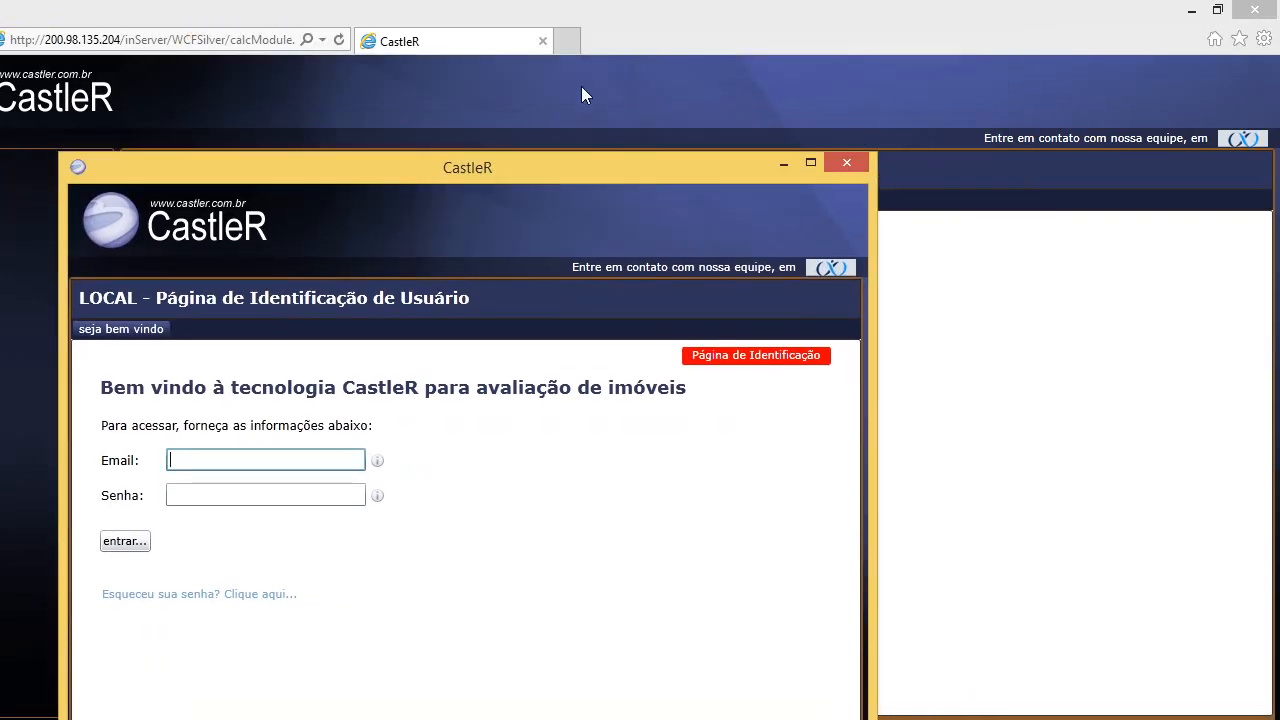
{"action": "left_click_drag", "start_coordinate": [621, 170], "coordinate": [725, 128]}
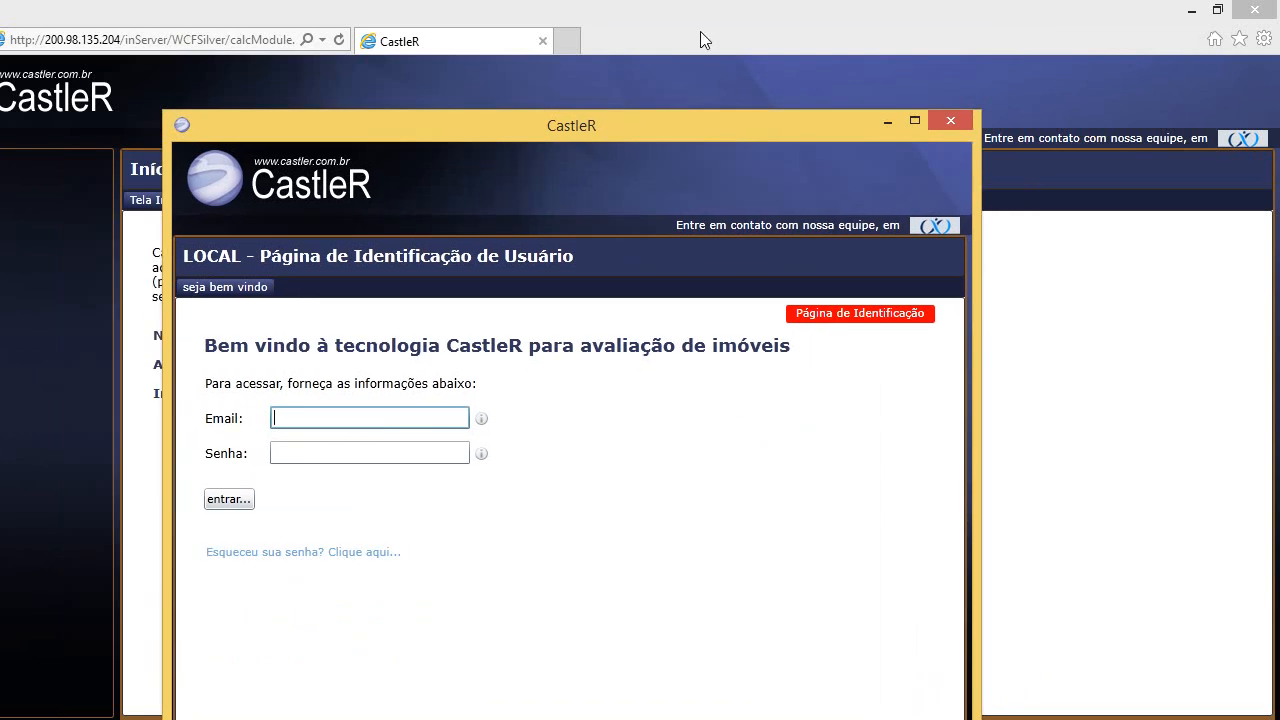
Shift the login window right, then close the web-version browser and the CastleR login window.
{"action": "left_click_drag", "start_coordinate": [675, 126], "coordinate": [815, 123]}
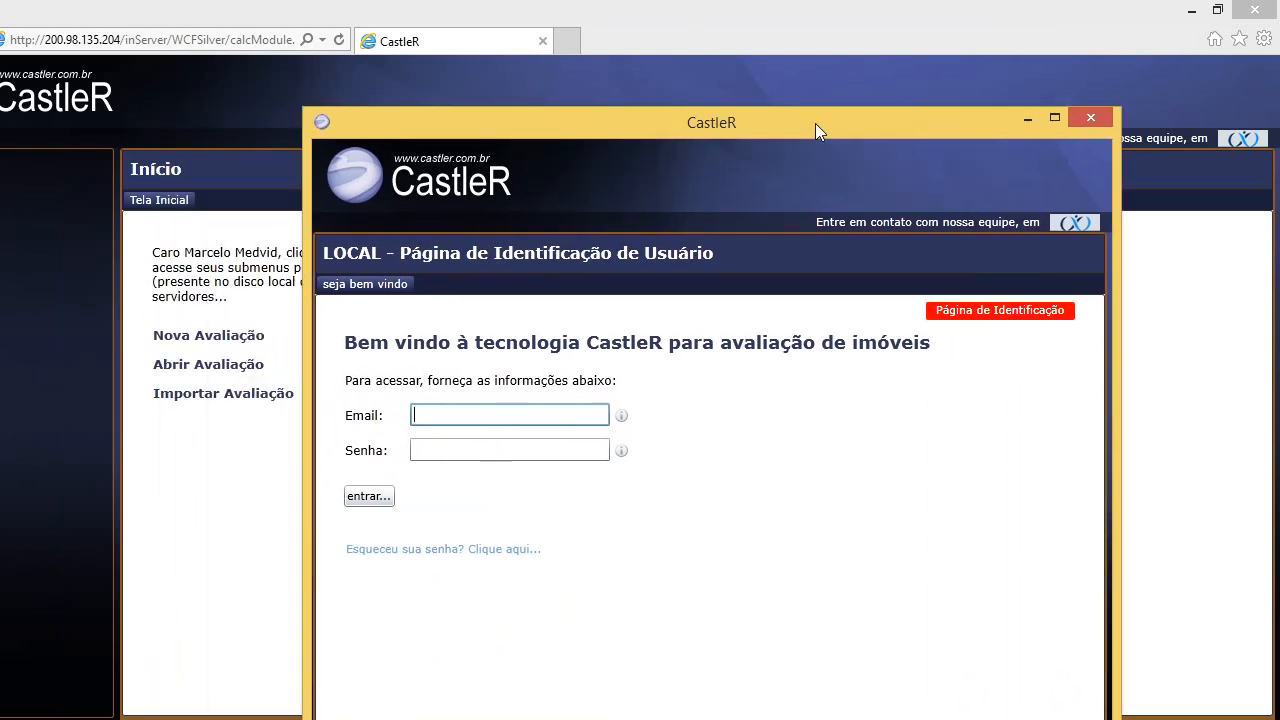
{"action": "left_click", "coordinate": [543, 41]}
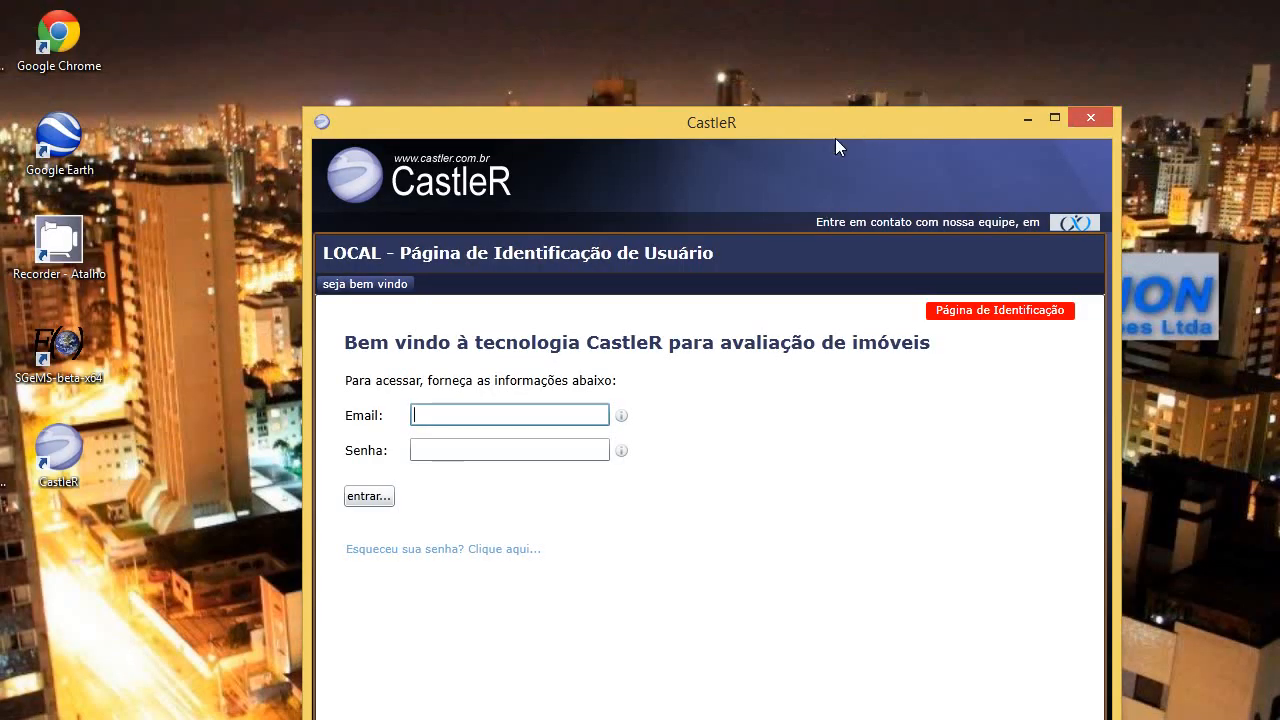
{"action": "left_click", "coordinate": [1094, 117]}
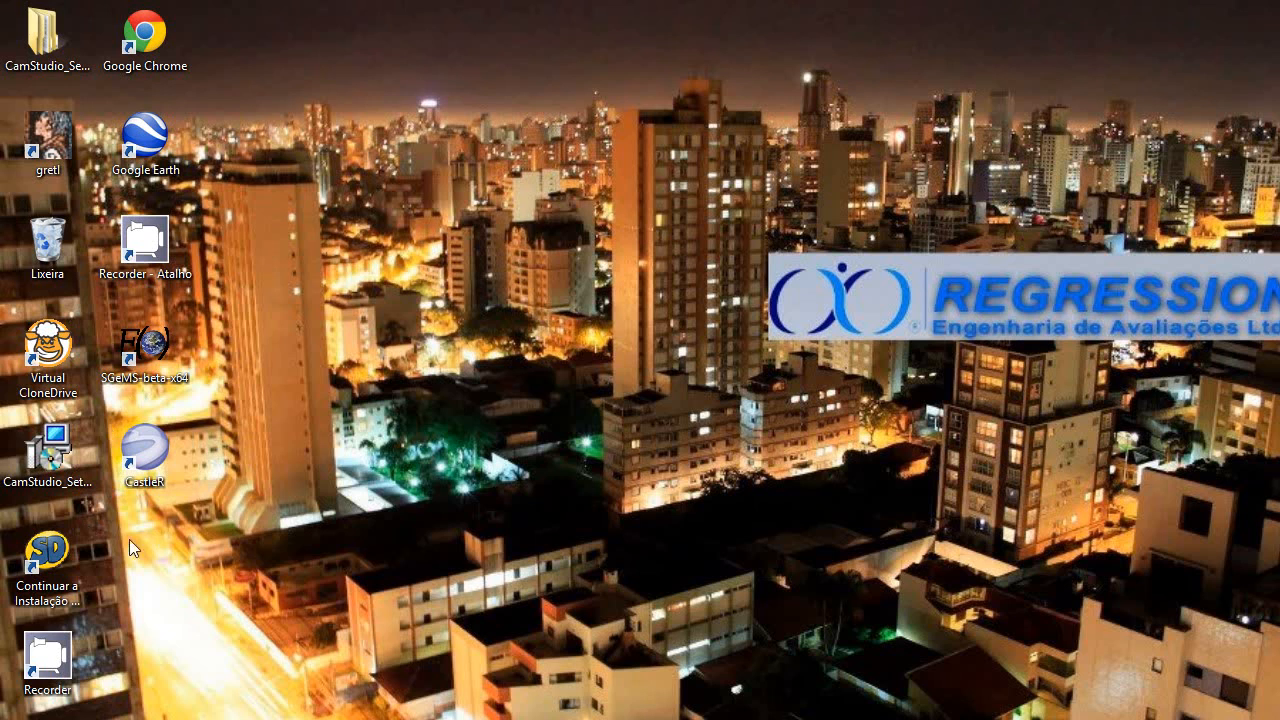
Launch CastleR from the desktop, maximize it, and sign in with the account e-mail and password.
{"action": "double_click", "coordinate": [148, 455]}
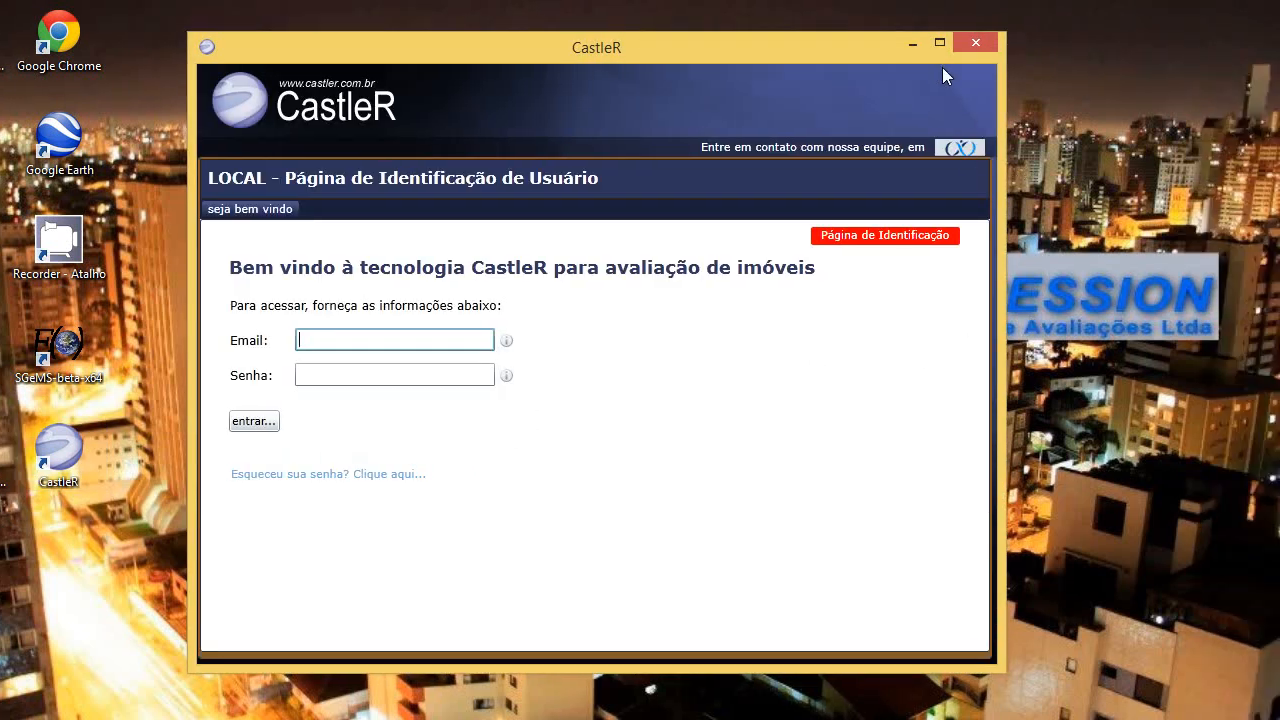
{"action": "left_click", "coordinate": [939, 42]}
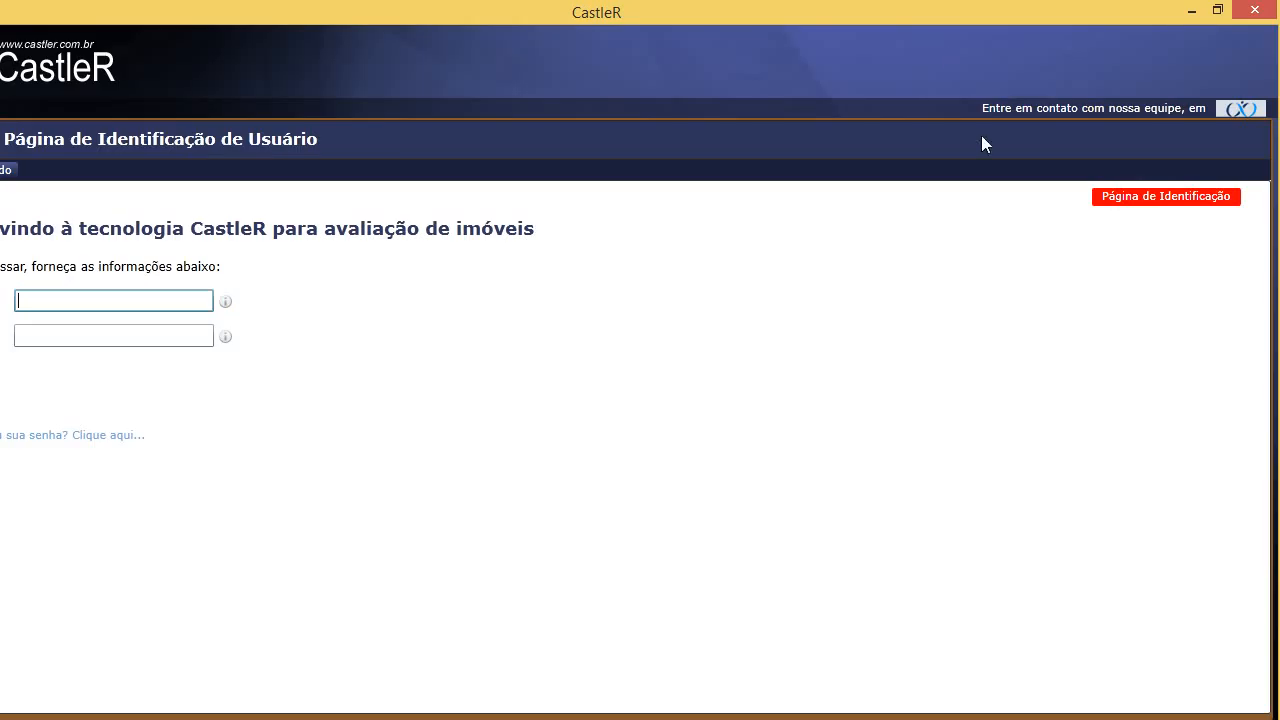
{"action": "left_click", "coordinate": [154, 334]}
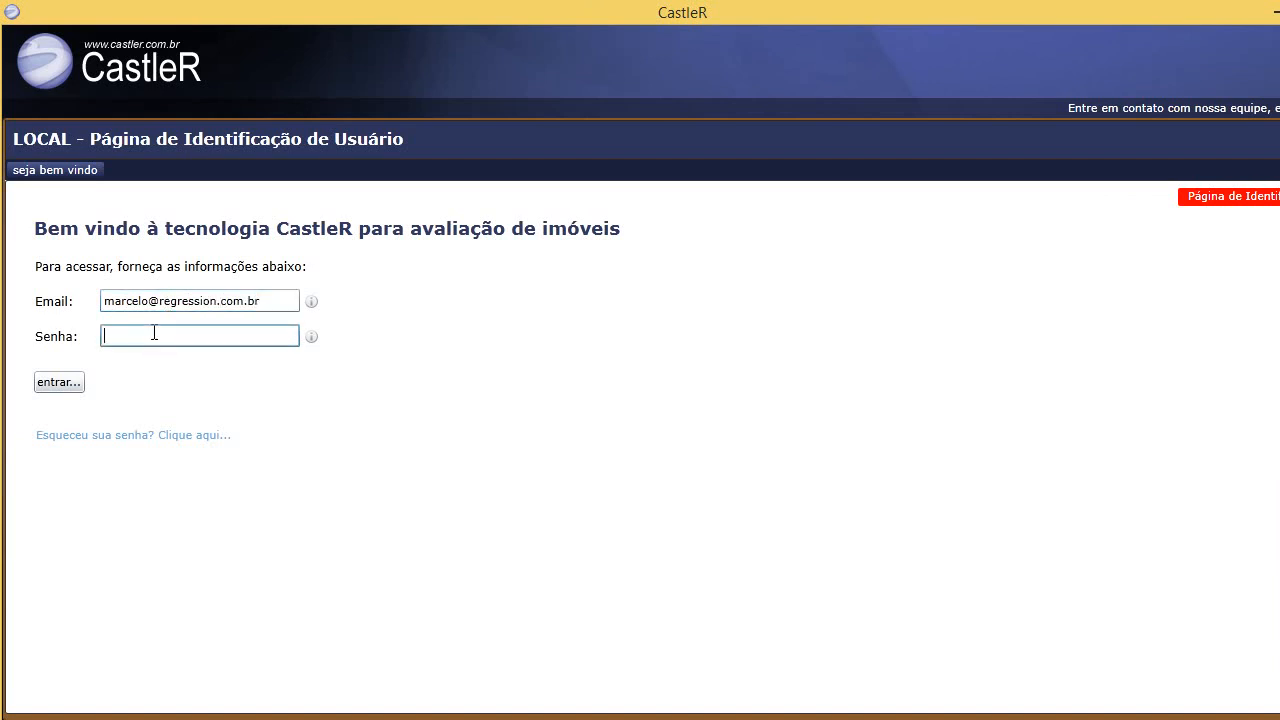
{"action": "type", "text": "•••••••••"}
{"action": "left_click", "coordinate": [58, 382]}
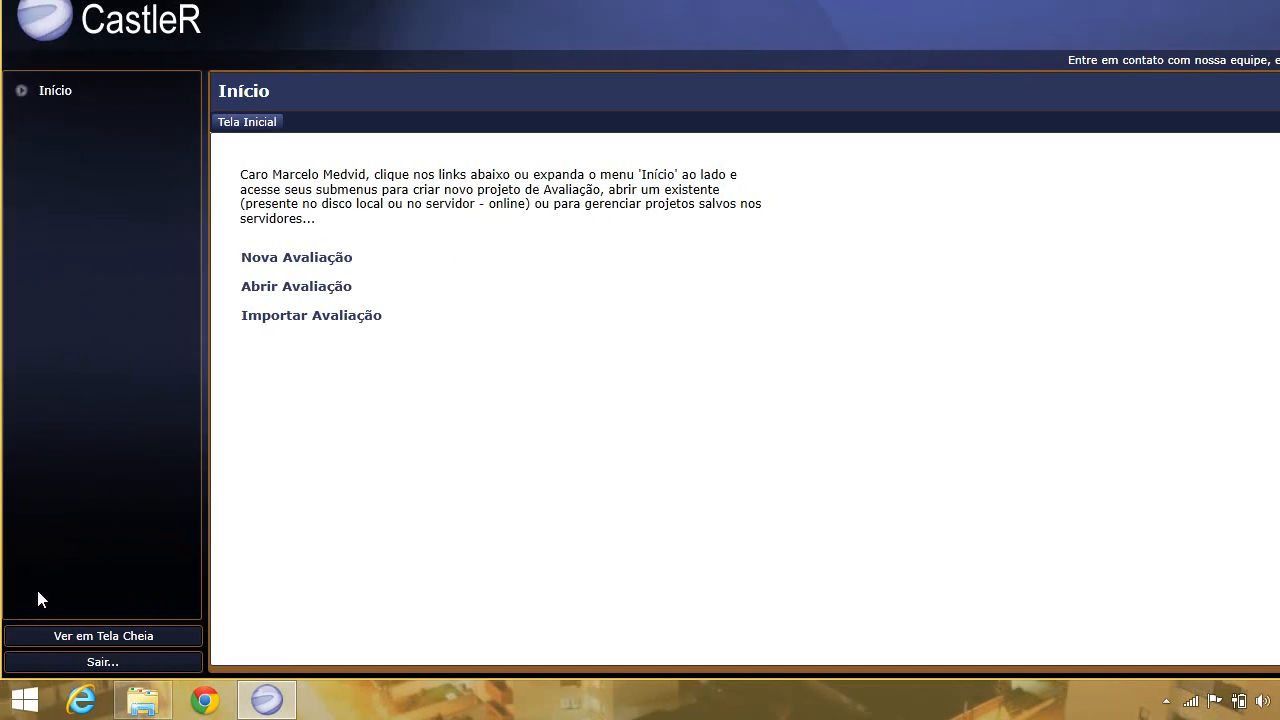
Switch CastleR to full-screen view and expand the Início options in the sidebar.
{"action": "left_click", "coordinate": [150, 645]}
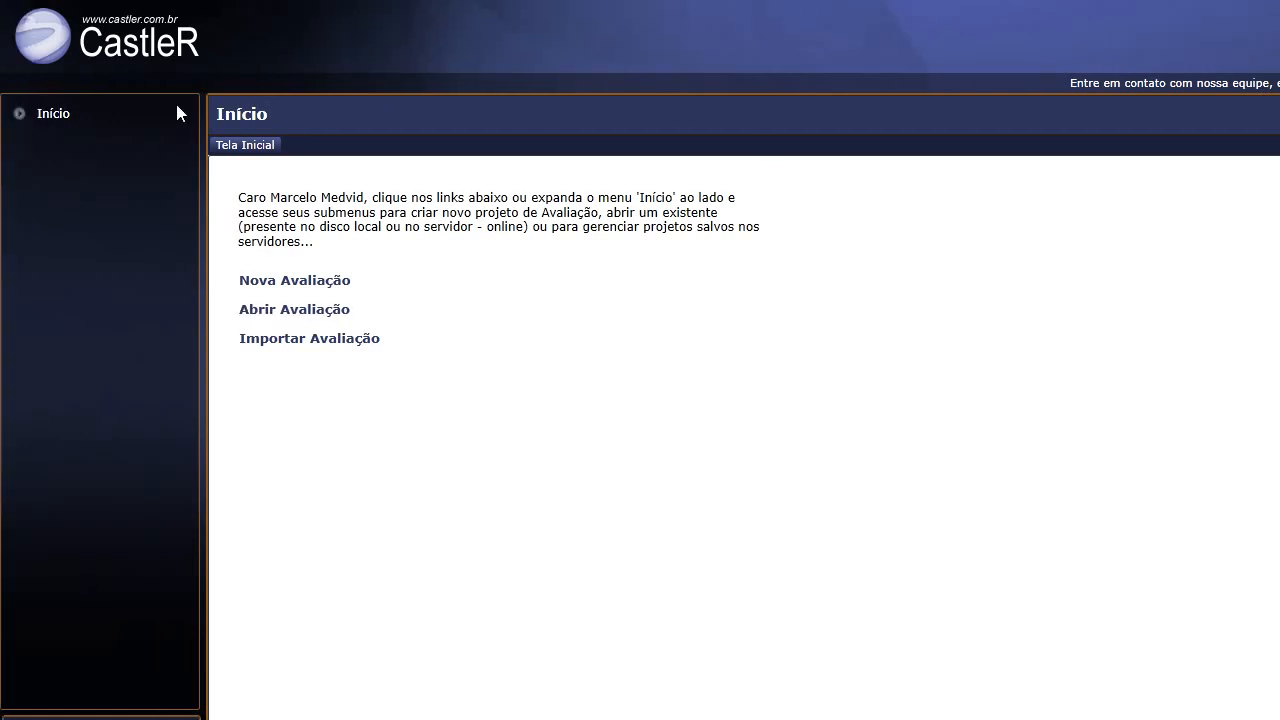
{"action": "left_click", "coordinate": [19, 115]}
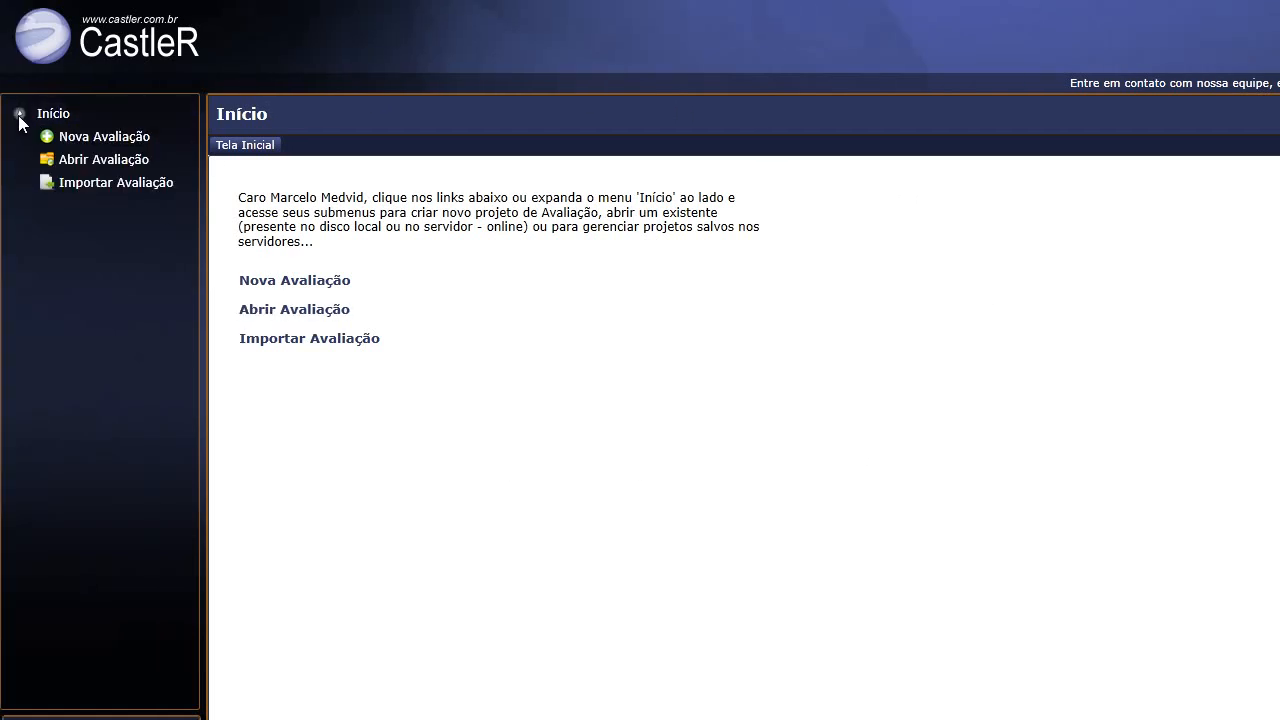
Start a new evaluation and settle its Tipo de valor on Valor de Venda.
{"action": "left_click", "coordinate": [97, 146]}
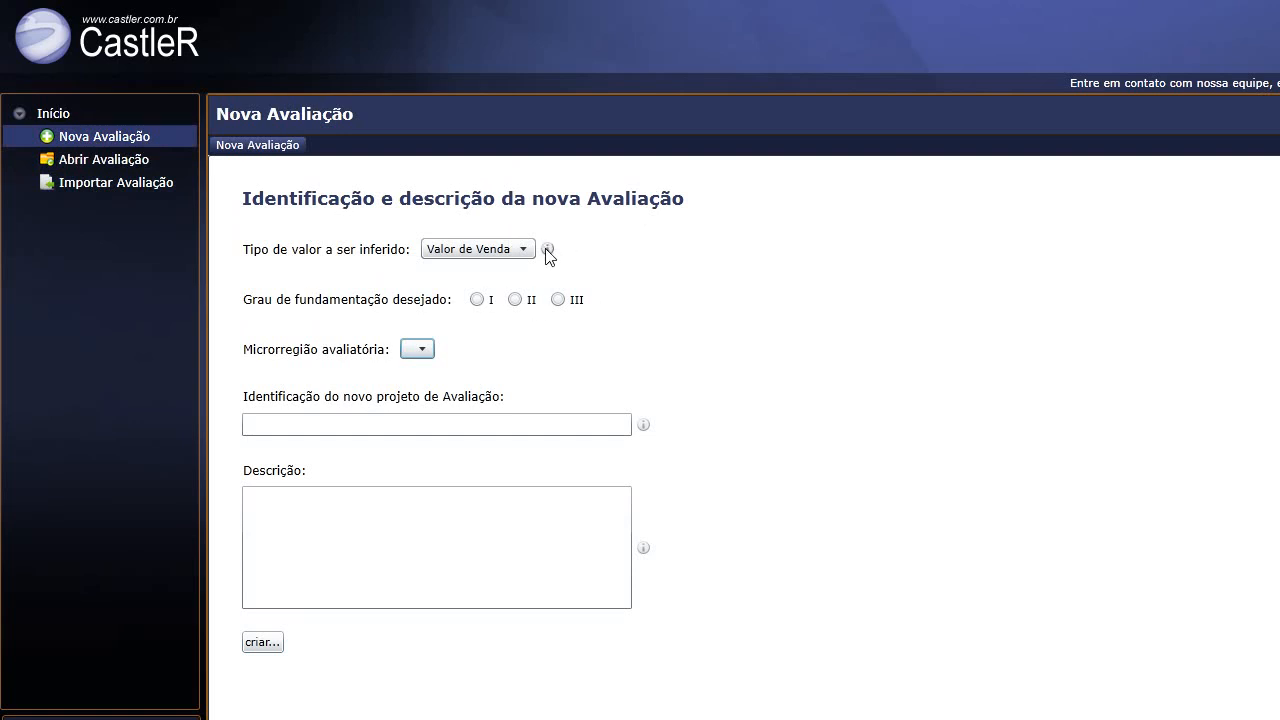
{"action": "mouse_move", "coordinate": [548, 252]}
{"action": "left_click", "coordinate": [523, 250]}
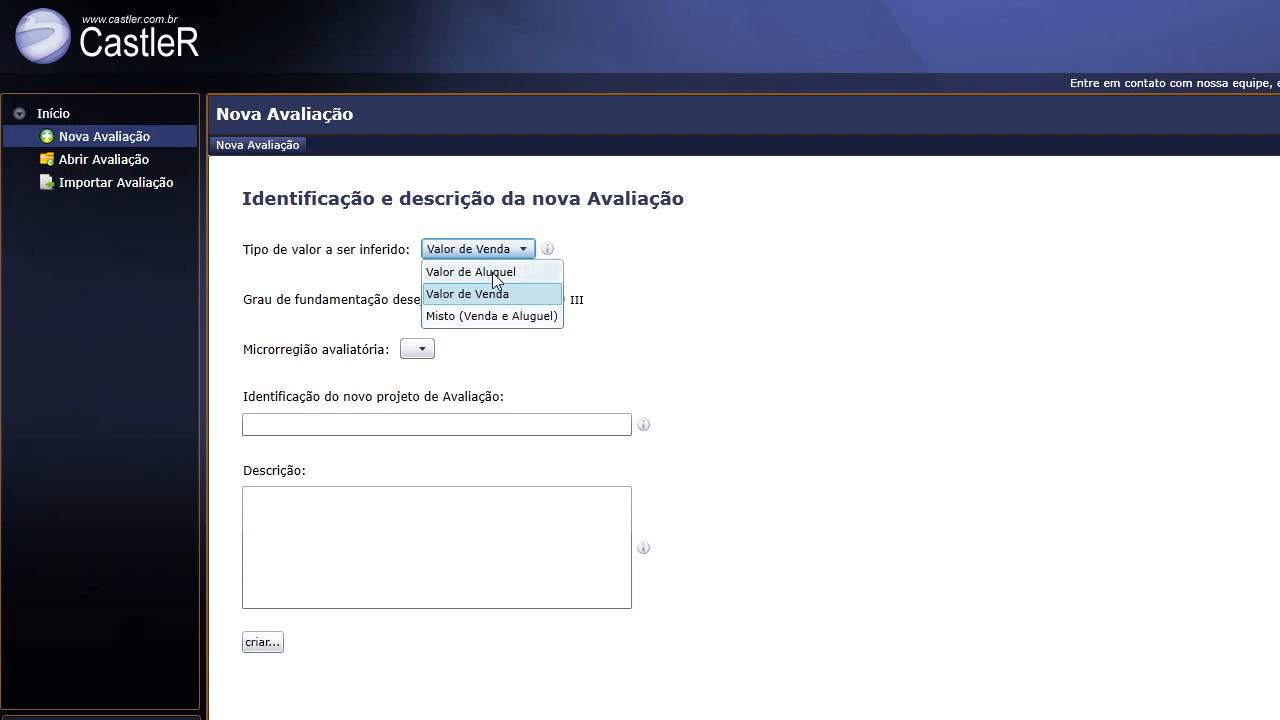
{"action": "left_click", "coordinate": [493, 273]}
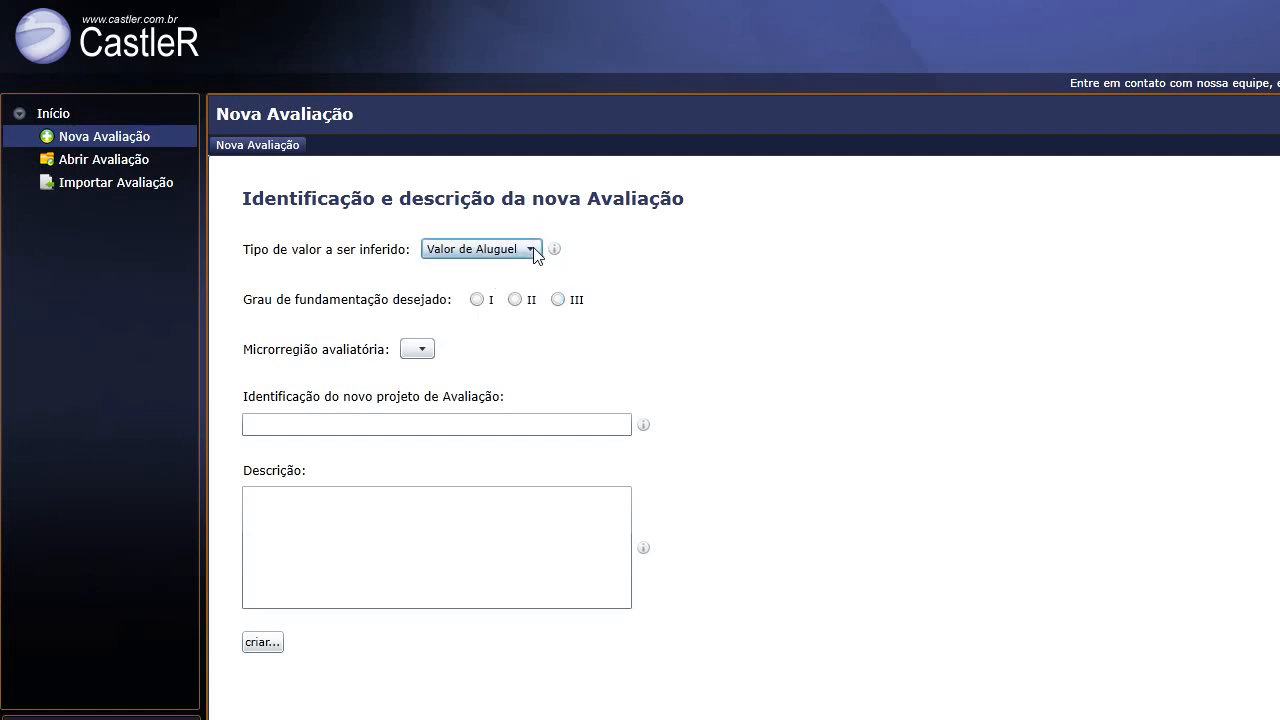
{"action": "left_click", "coordinate": [530, 250]}
{"action": "left_click", "coordinate": [508, 294]}
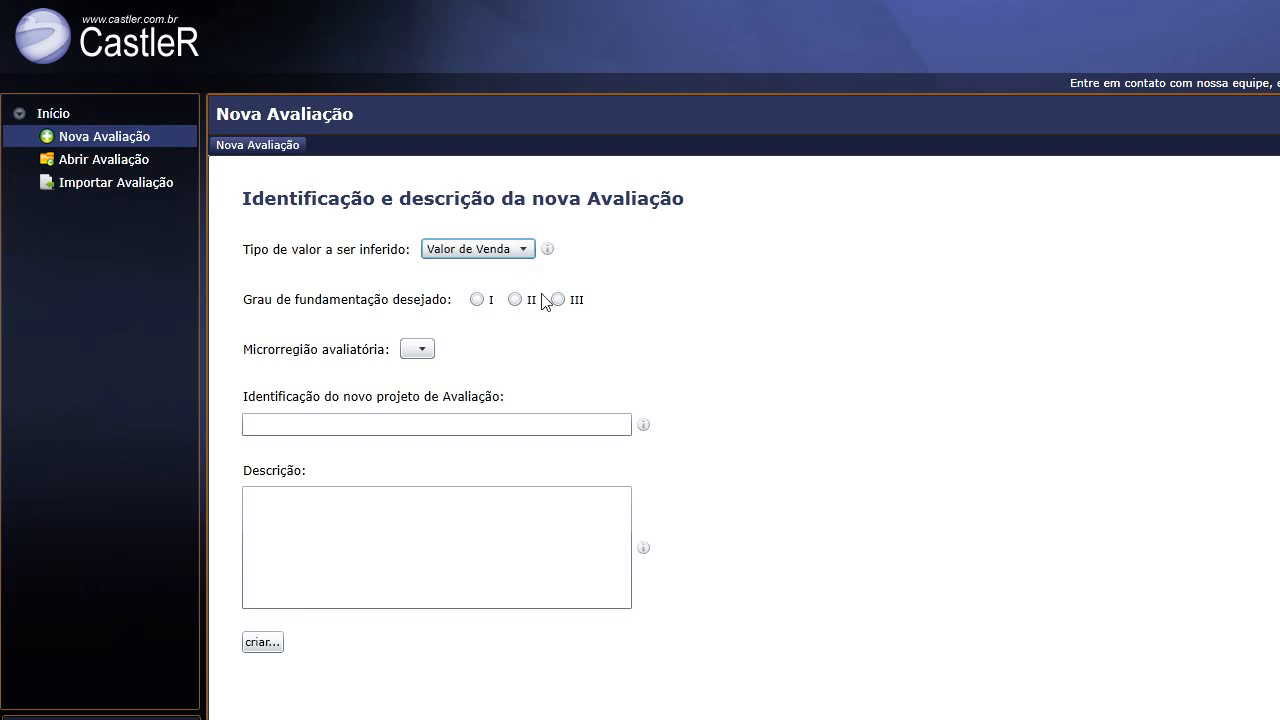
{"action": "left_click", "coordinate": [529, 249]}
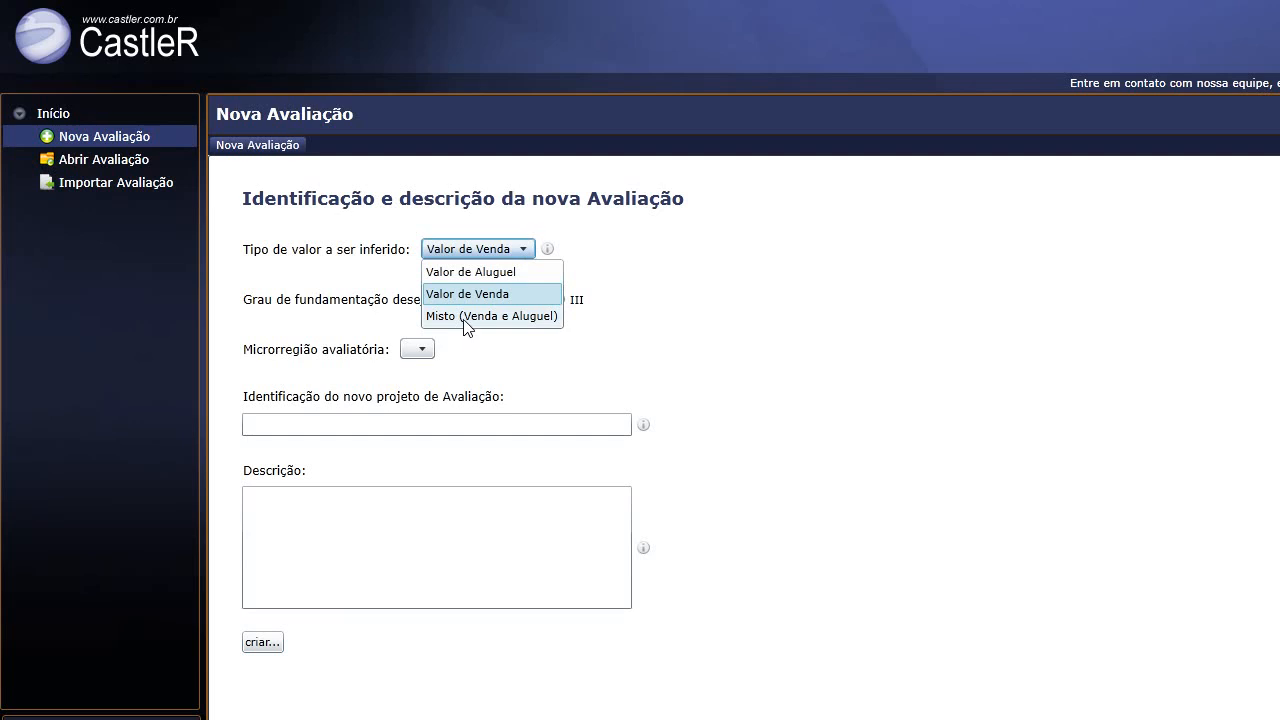
{"action": "left_click", "coordinate": [466, 316]}
{"action": "left_click", "coordinate": [578, 252]}
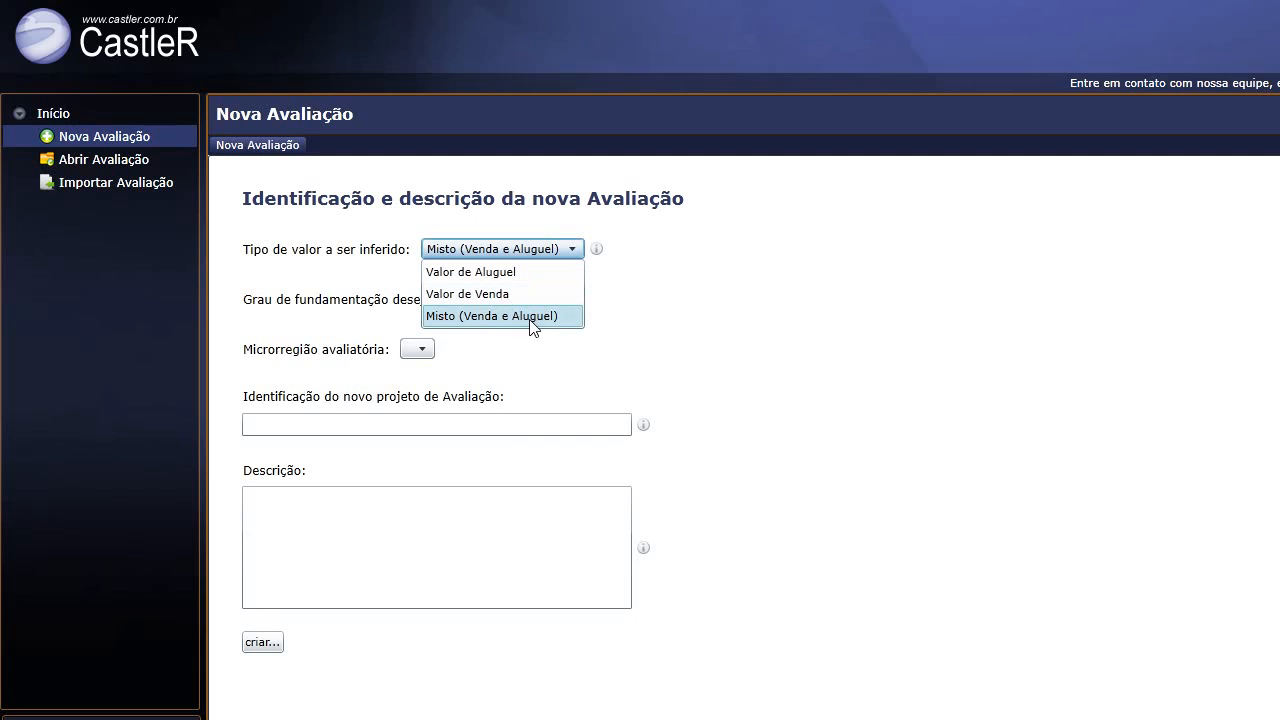
{"action": "left_click", "coordinate": [531, 320]}
{"action": "left_click", "coordinate": [576, 252]}
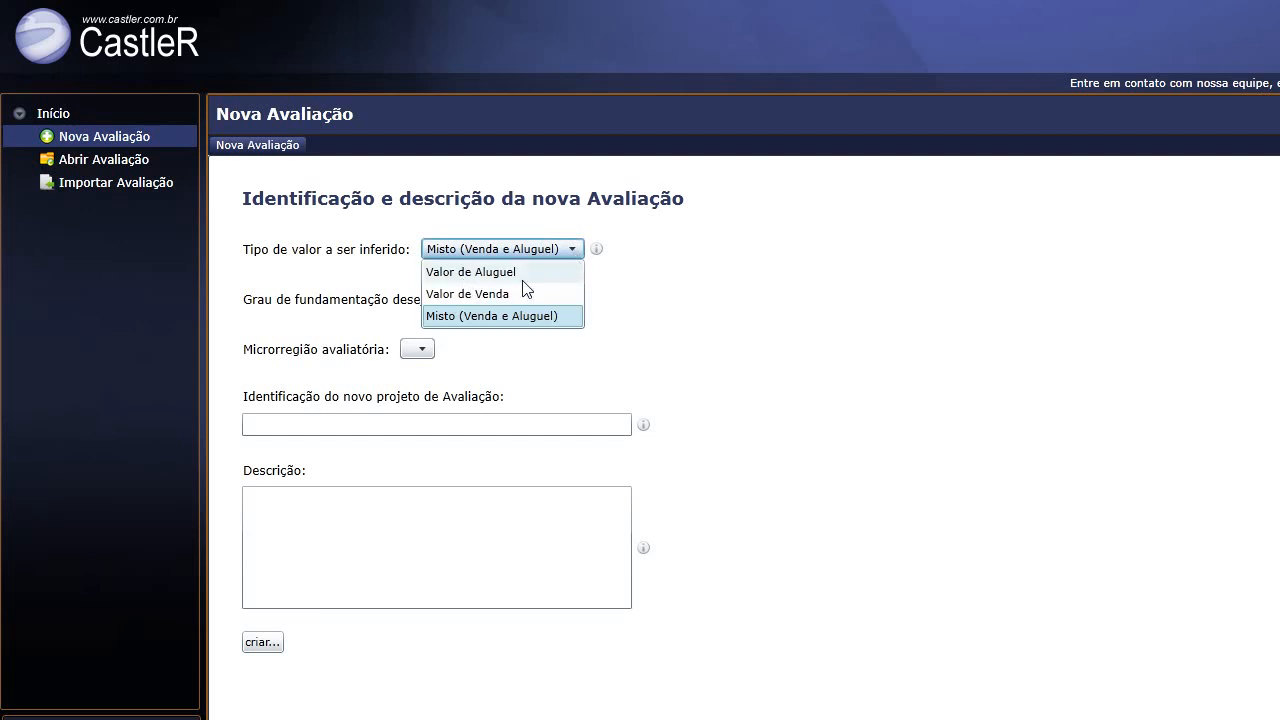
{"action": "left_click", "coordinate": [499, 296]}
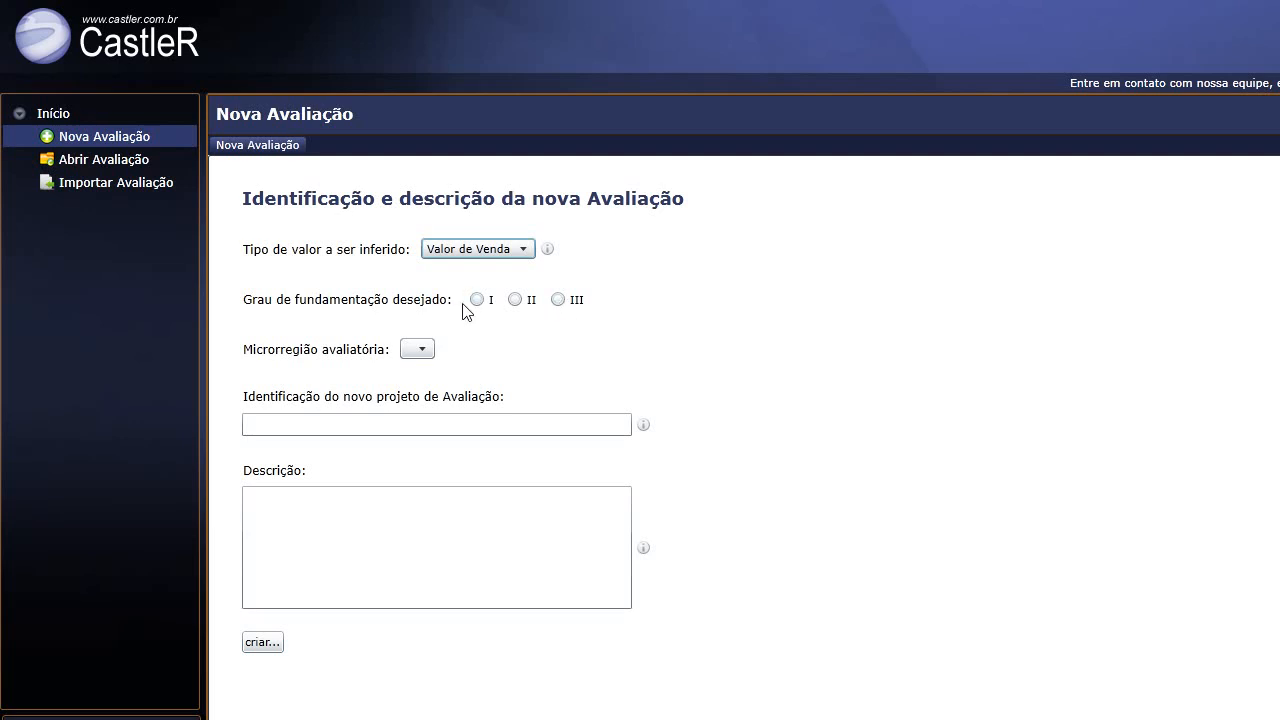
Choose fundamentation grade II and Curitiba as the Microrregião avaliatória.
{"action": "left_click", "coordinate": [516, 300]}
{"action": "left_click", "coordinate": [421, 350]}
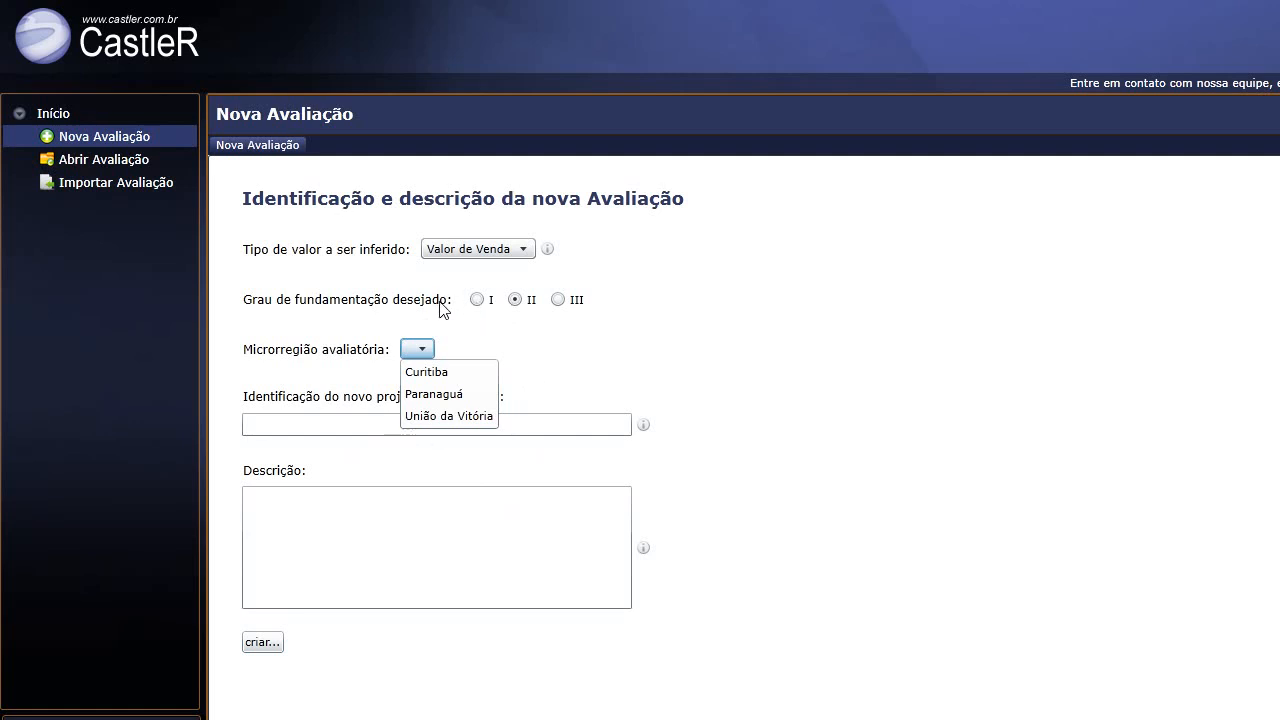
{"action": "left_click", "coordinate": [427, 373]}
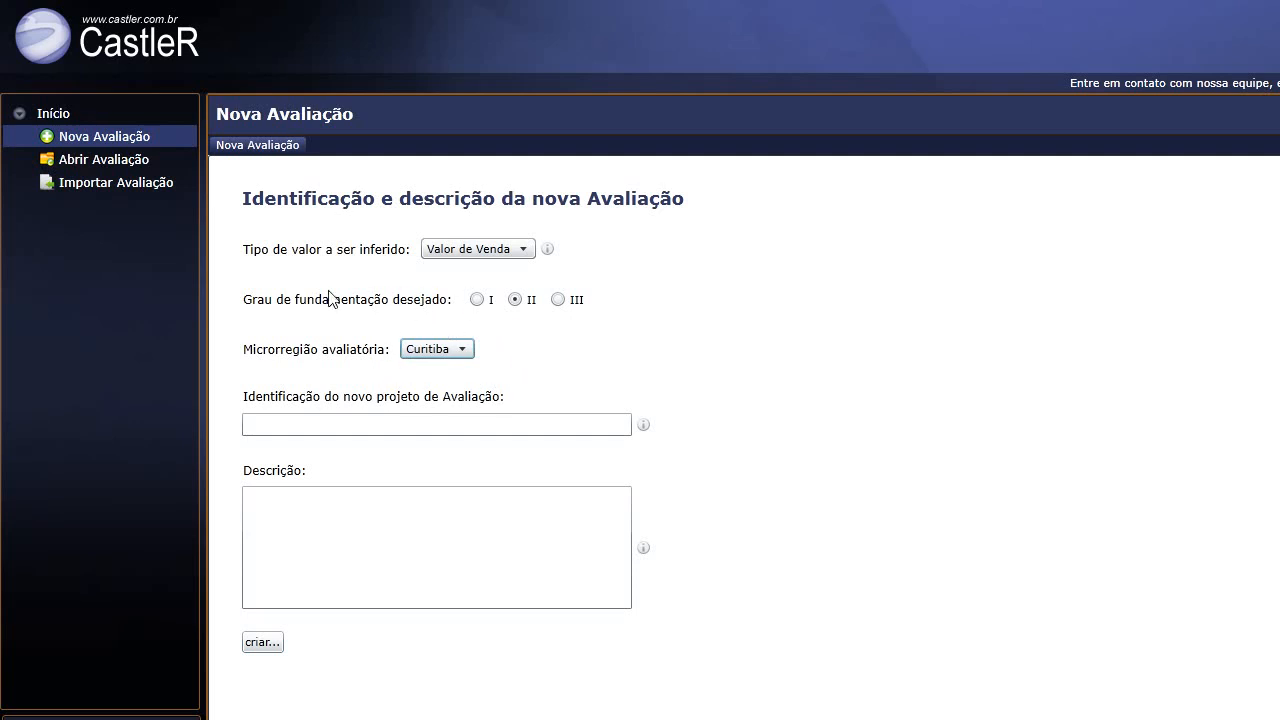
{"action": "left_click", "coordinate": [413, 427]}
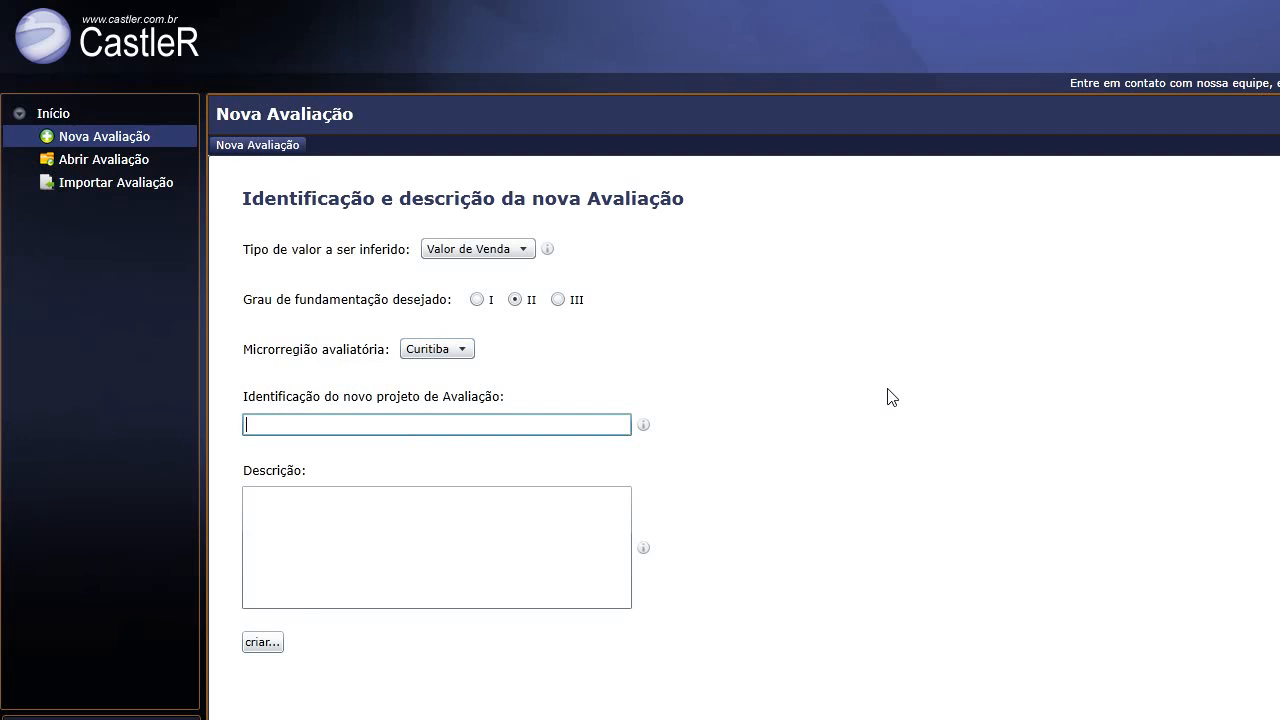
Create the evaluation 'Apartamentos em Curitiba/PR' described as 'Valor de Venda de Apartamentos em Curitiba/PR - Referencia nov/2013'.
{"action": "type", "text": "Apartamentos em Curitiba"}
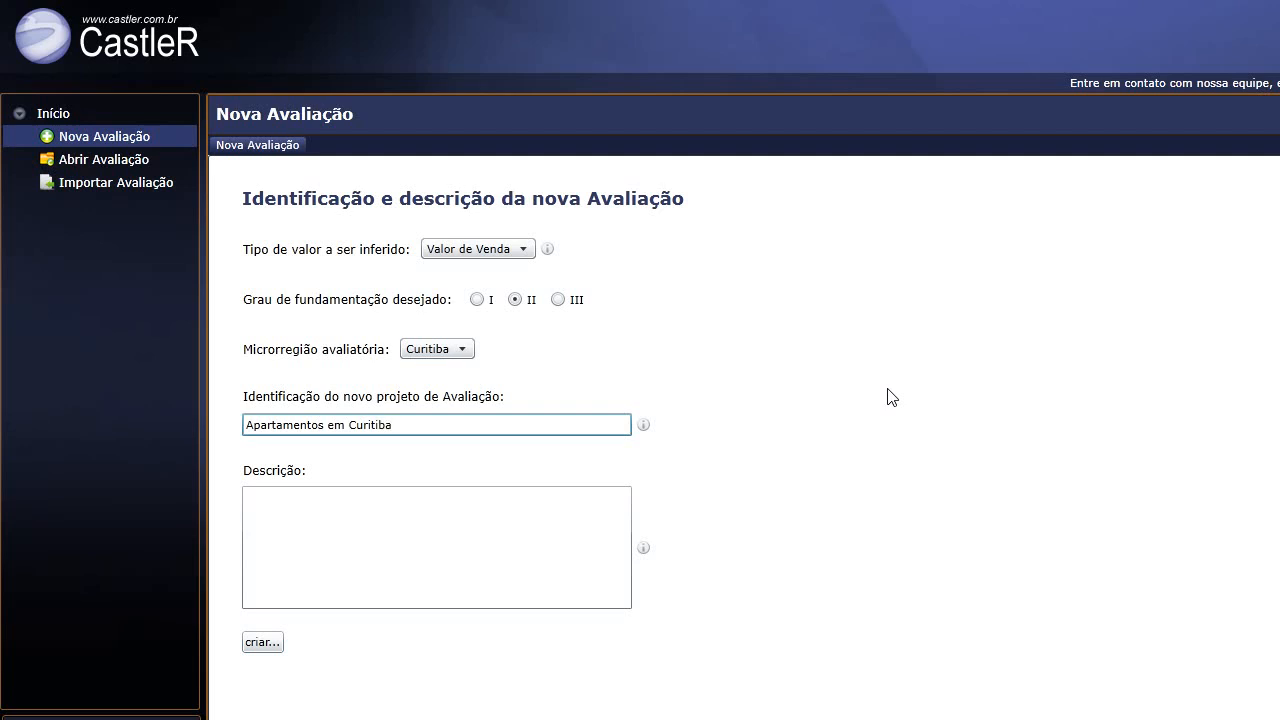
{"action": "type", "text": "/PR"}
{"action": "left_click", "coordinate": [361, 503]}
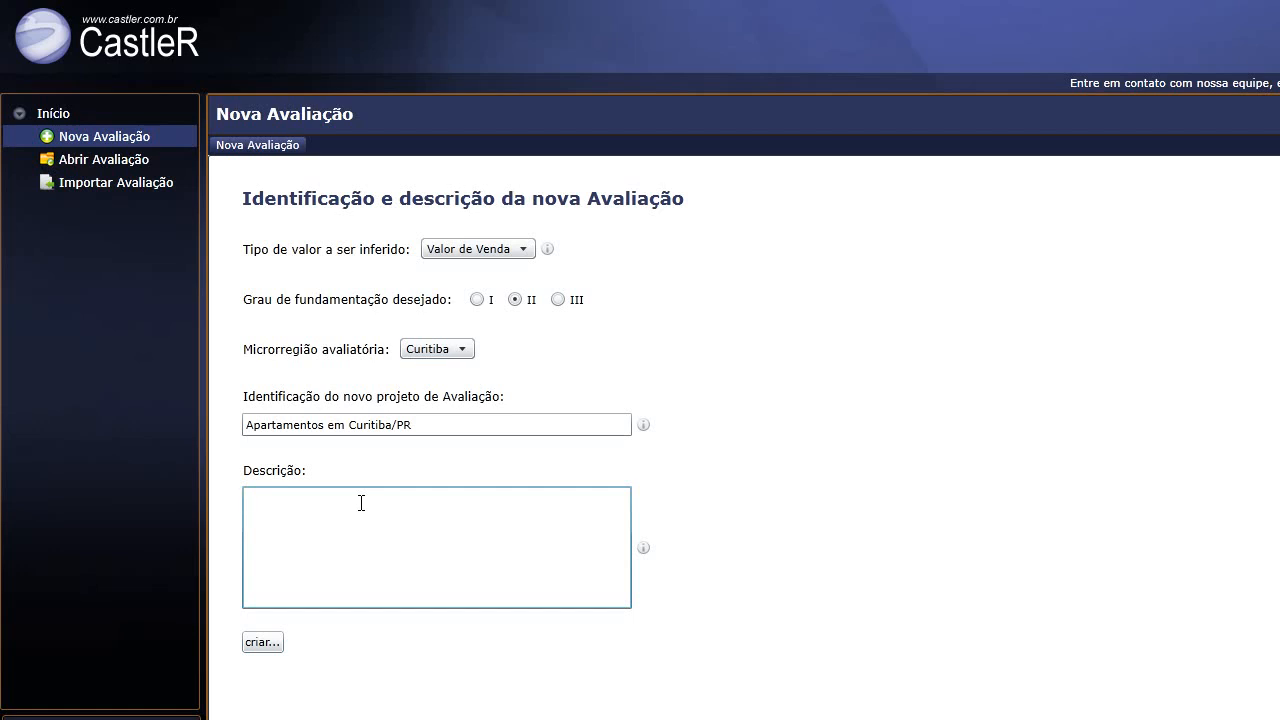
{"action": "type", "text": "Valor de Venda de Apartamentos em Cu"}
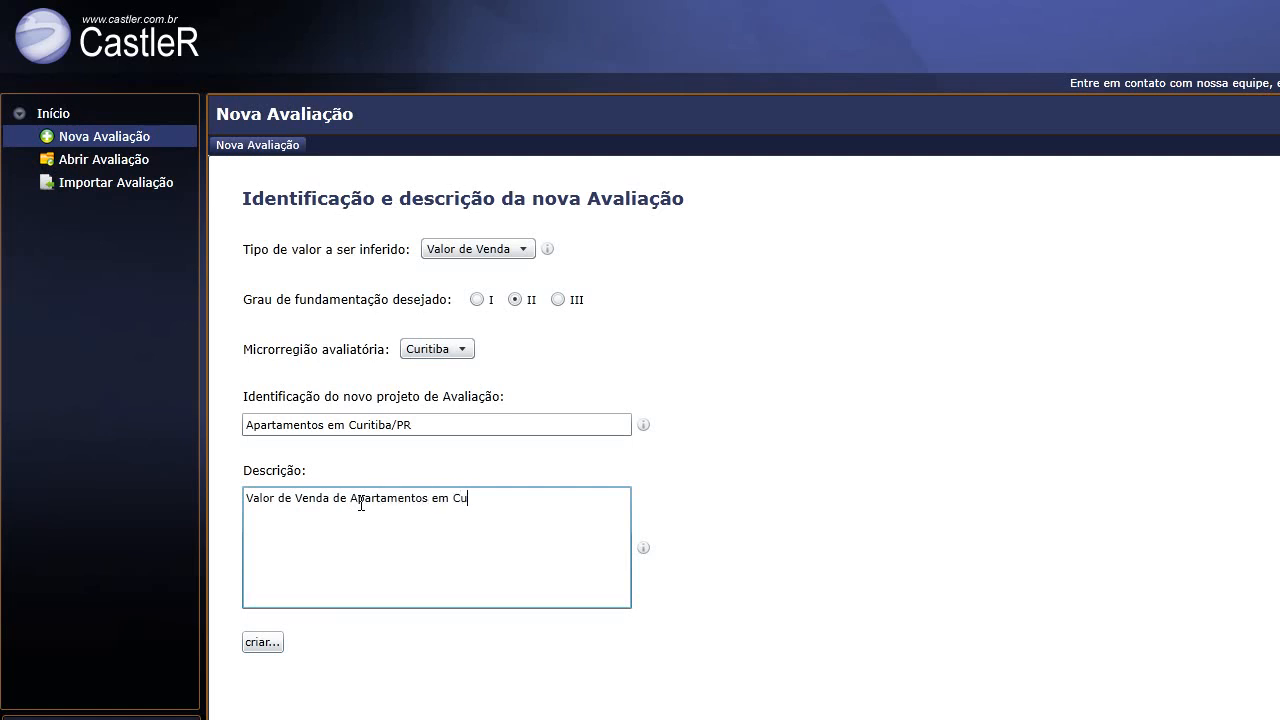
{"action": "type", "text": "ritiba/PR - Refrere"}
{"action": "key", "text": "BackSpace"}
{"action": "key", "text": "BackSpace"}
{"action": "key", "text": "BackSpace"}
{"action": "key", "text": "BackSpace"}
{"action": "type", "text": "erencia nov/2013"}
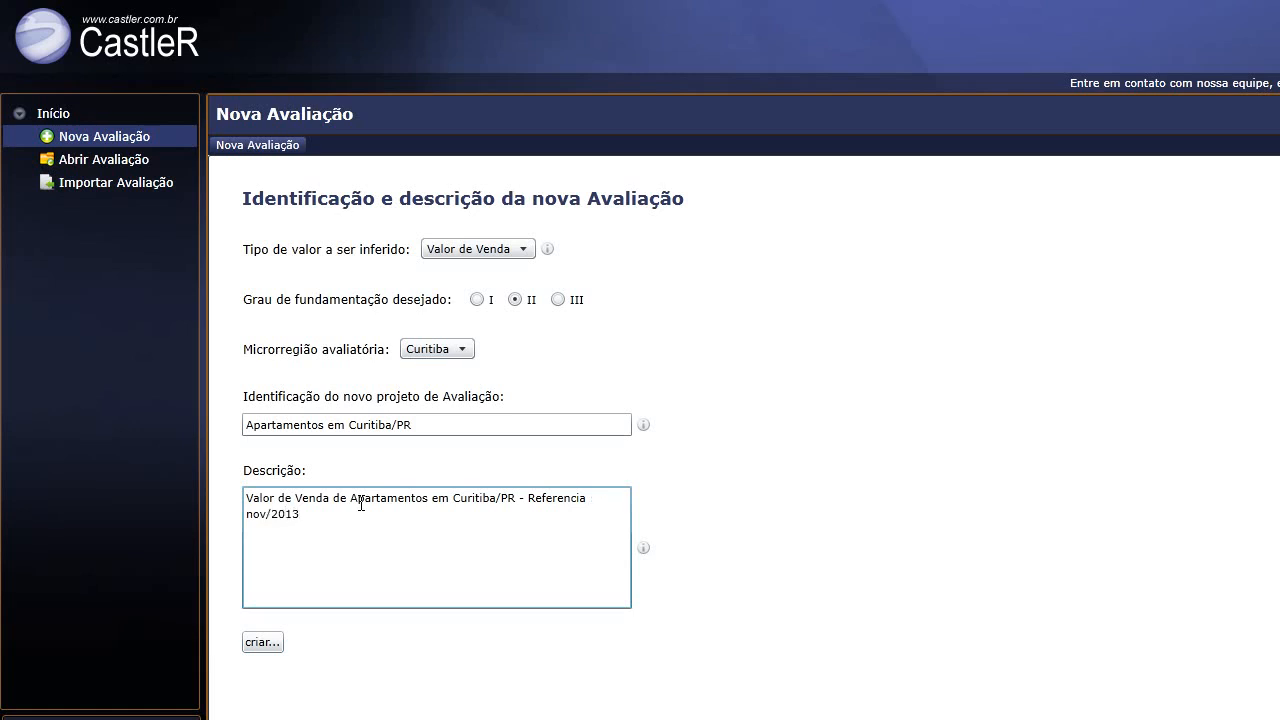
{"action": "scroll", "coordinate": [394, 540], "scroll_direction": "down", "scroll_amount": 1}
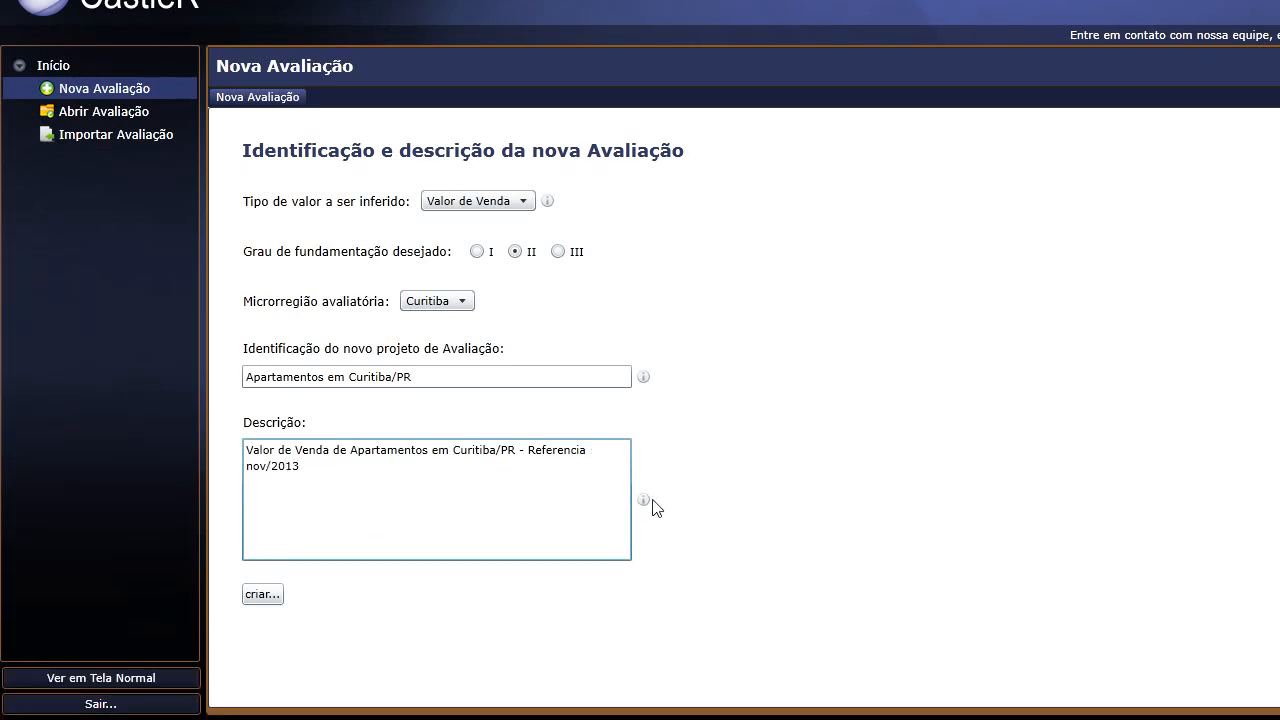
{"action": "mouse_move", "coordinate": [644, 505]}
{"action": "left_click", "coordinate": [260, 599]}
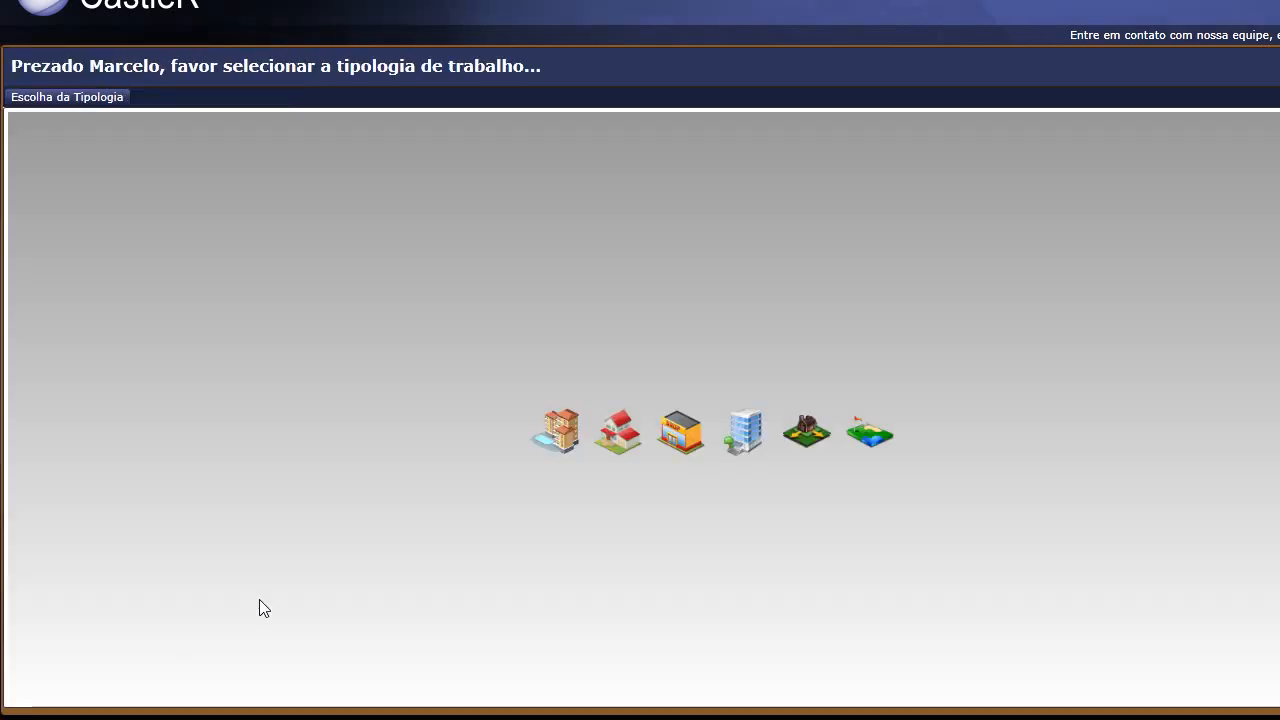
Pick the Apartamento typology to load the statistical inference workspace.
{"action": "scroll", "coordinate": [628, 300], "scroll_direction": "up", "scroll_amount": 1}
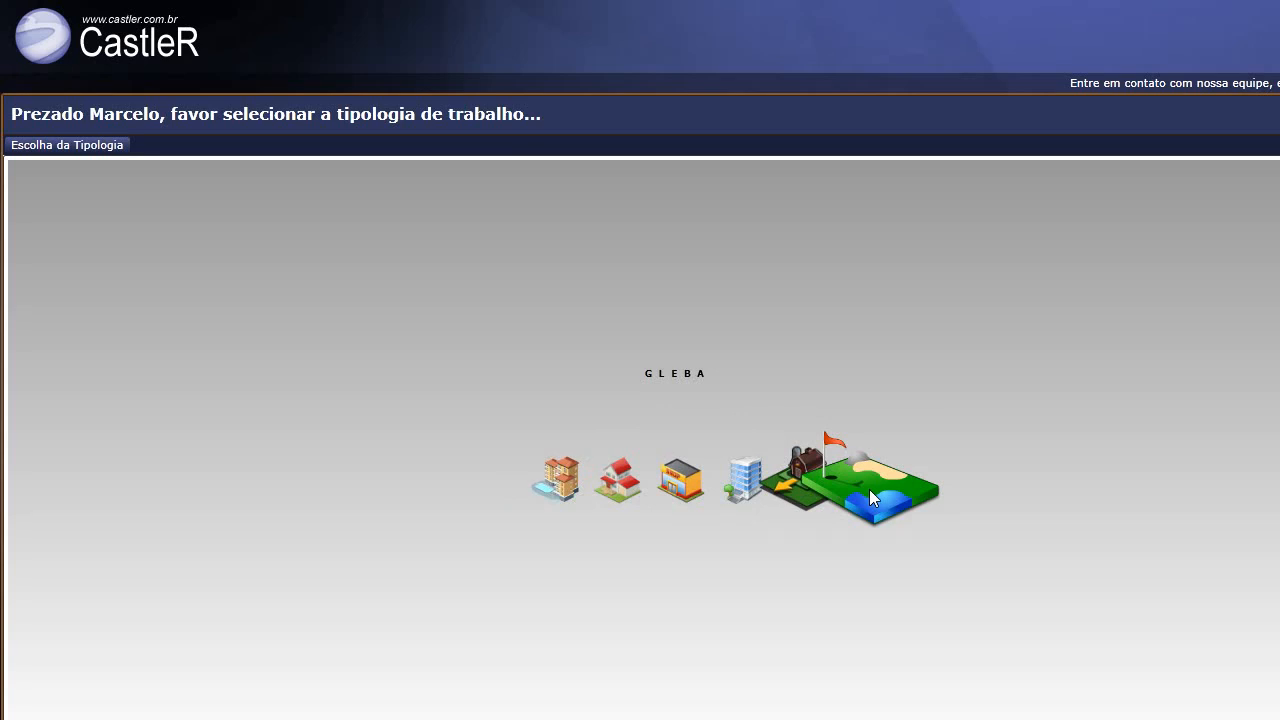
{"action": "left_click", "coordinate": [556, 483]}
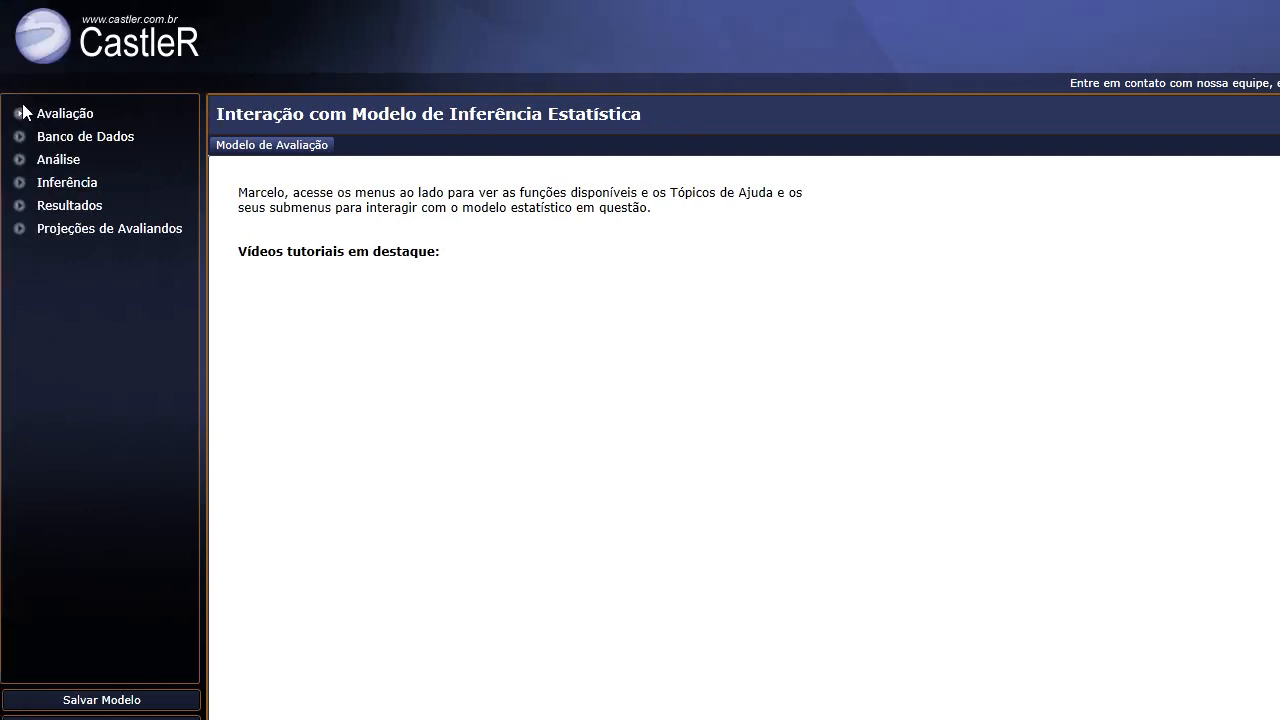
Expand the Avaliação section and scroll through its help page.
{"action": "left_click", "coordinate": [20, 114]}
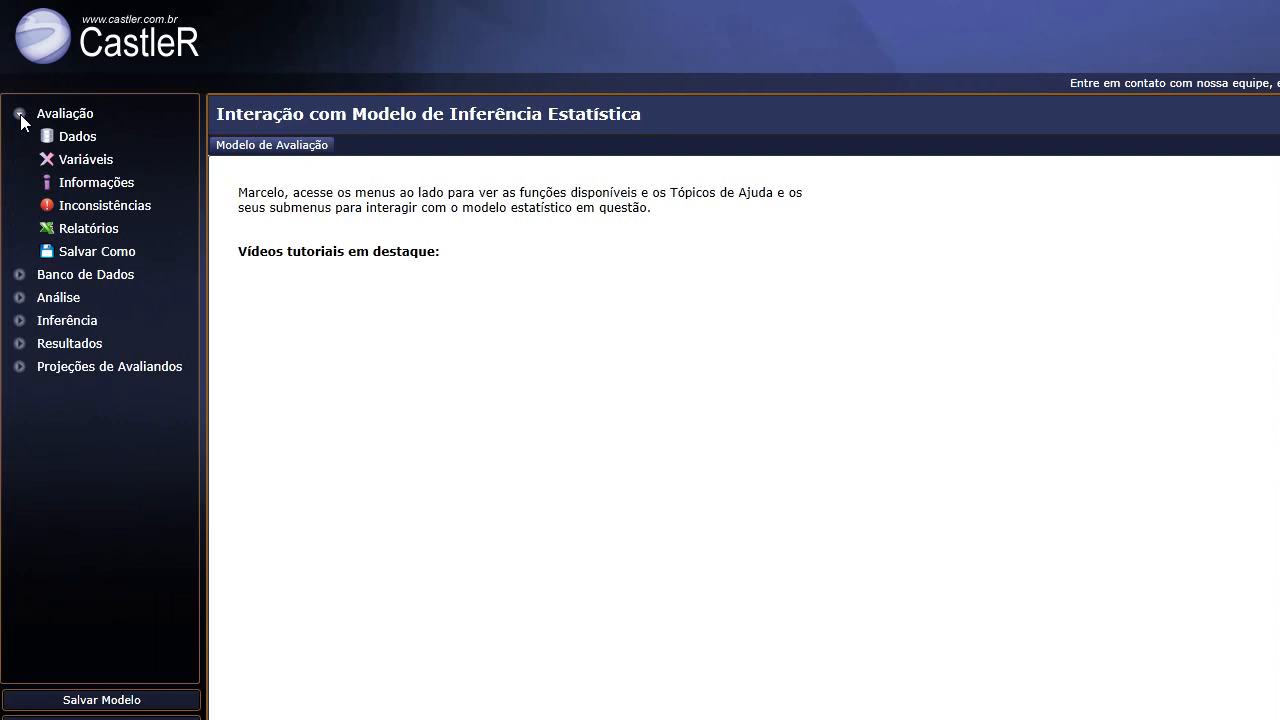
{"action": "left_click", "coordinate": [20, 114]}
{"action": "left_click", "coordinate": [20, 114]}
{"action": "left_click", "coordinate": [67, 114]}
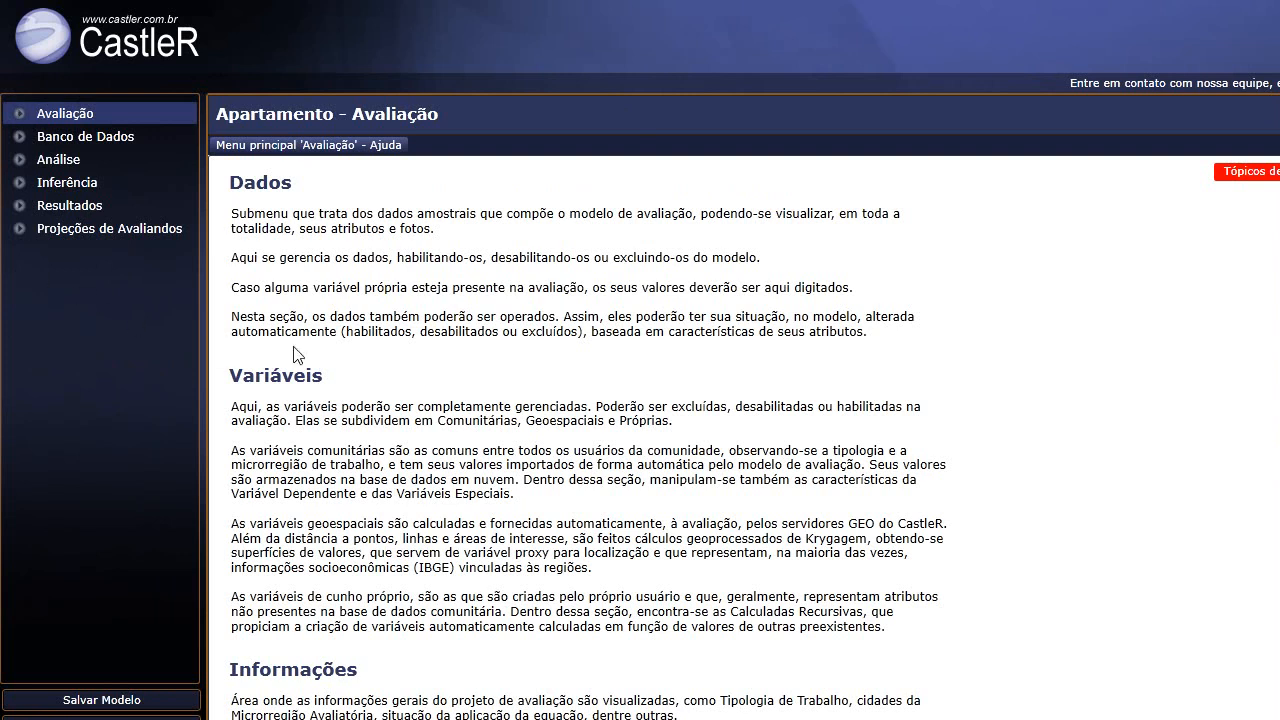
{"action": "scroll", "coordinate": [420, 290], "scroll_direction": "down", "scroll_amount": 1}
{"action": "scroll", "coordinate": [400, 265], "scroll_direction": "up", "scroll_amount": 1}
{"action": "scroll", "coordinate": [262, 162], "scroll_direction": "down", "scroll_amount": 1}
{"action": "scroll", "coordinate": [280, 415], "scroll_direction": "down", "scroll_amount": 8}
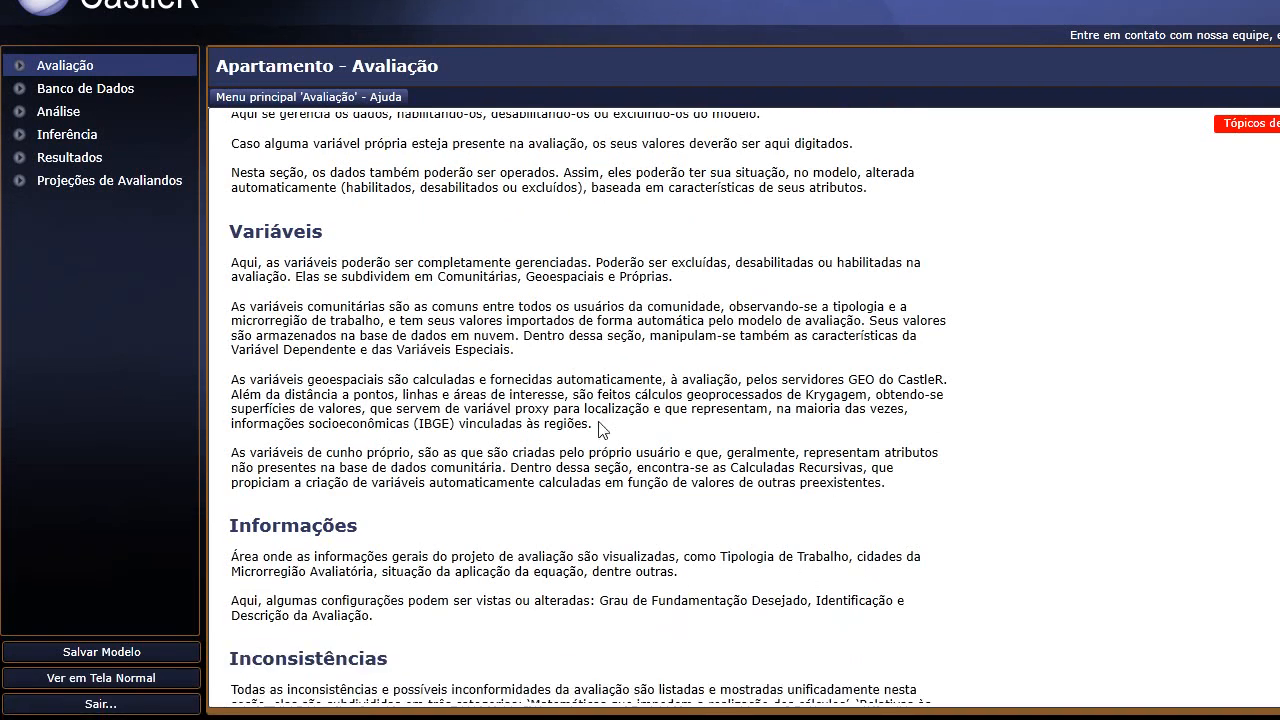
{"action": "scroll", "coordinate": [104, 170], "scroll_direction": "up", "scroll_amount": 1}
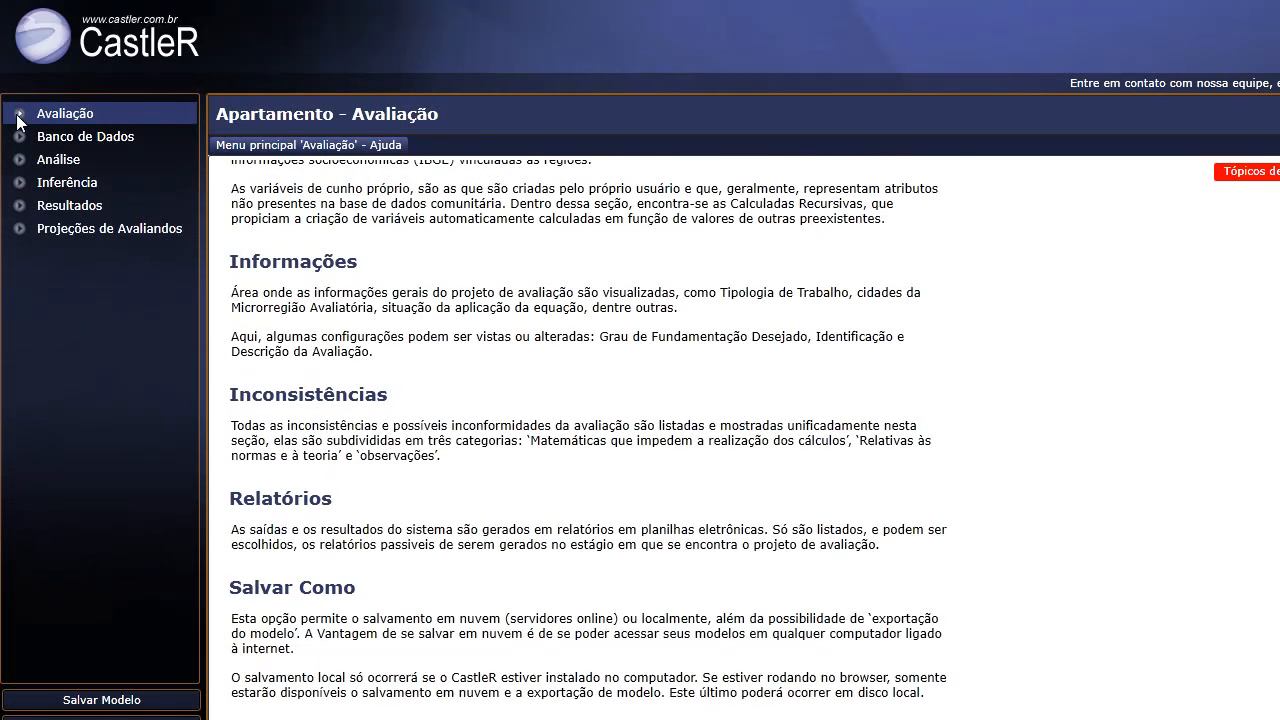
Visit the empty Dados, Variáveis and Informações pages, then return to the Avaliação help page.
{"action": "left_click", "coordinate": [14, 116]}
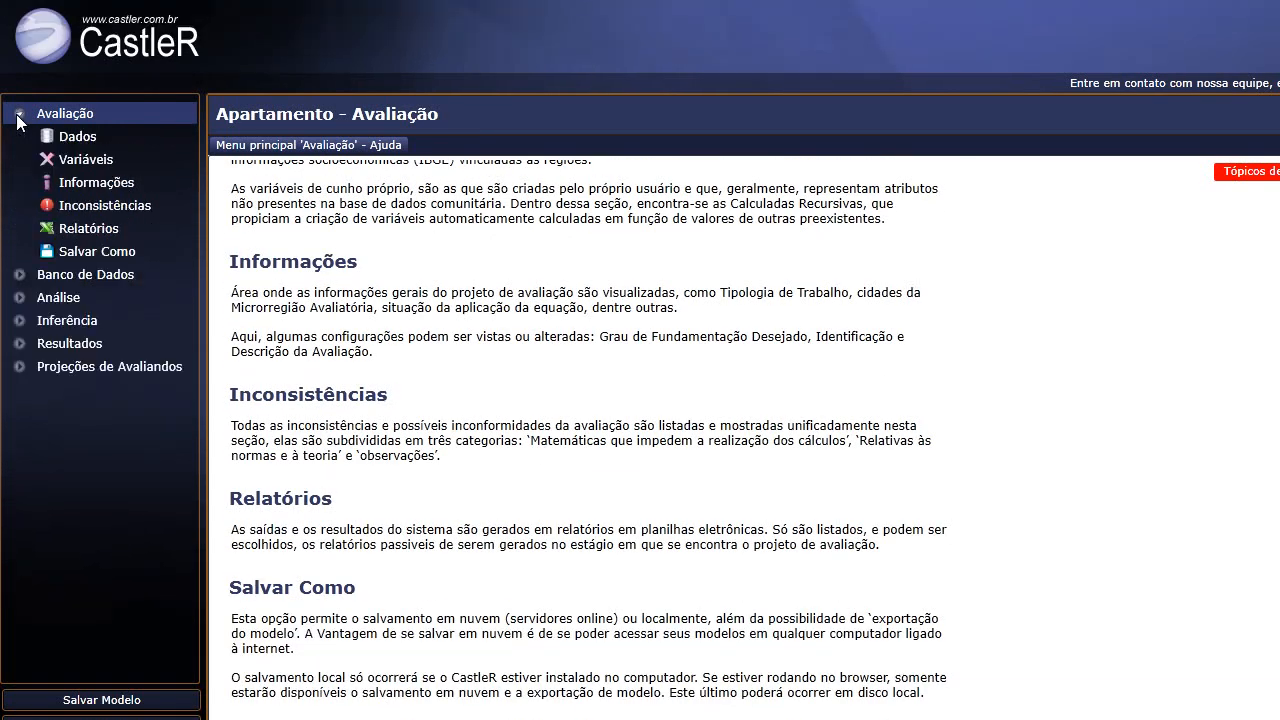
{"action": "left_click", "coordinate": [70, 140]}
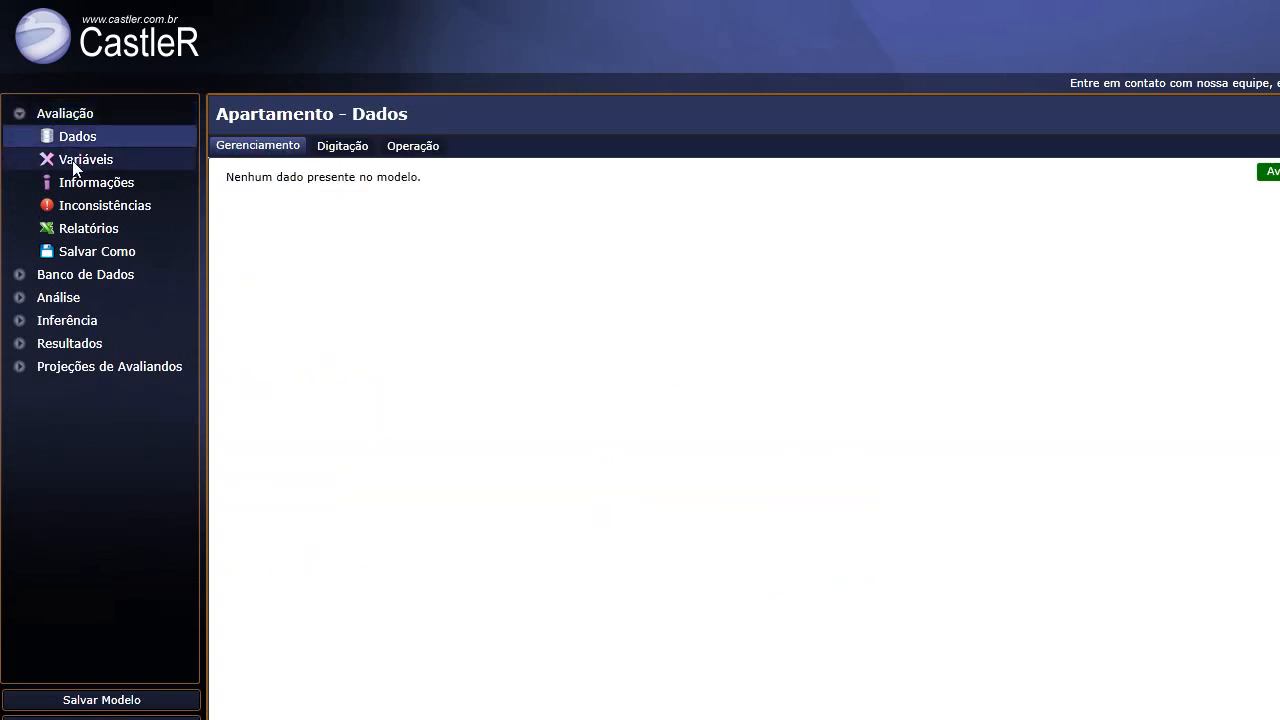
{"action": "left_click", "coordinate": [75, 162]}
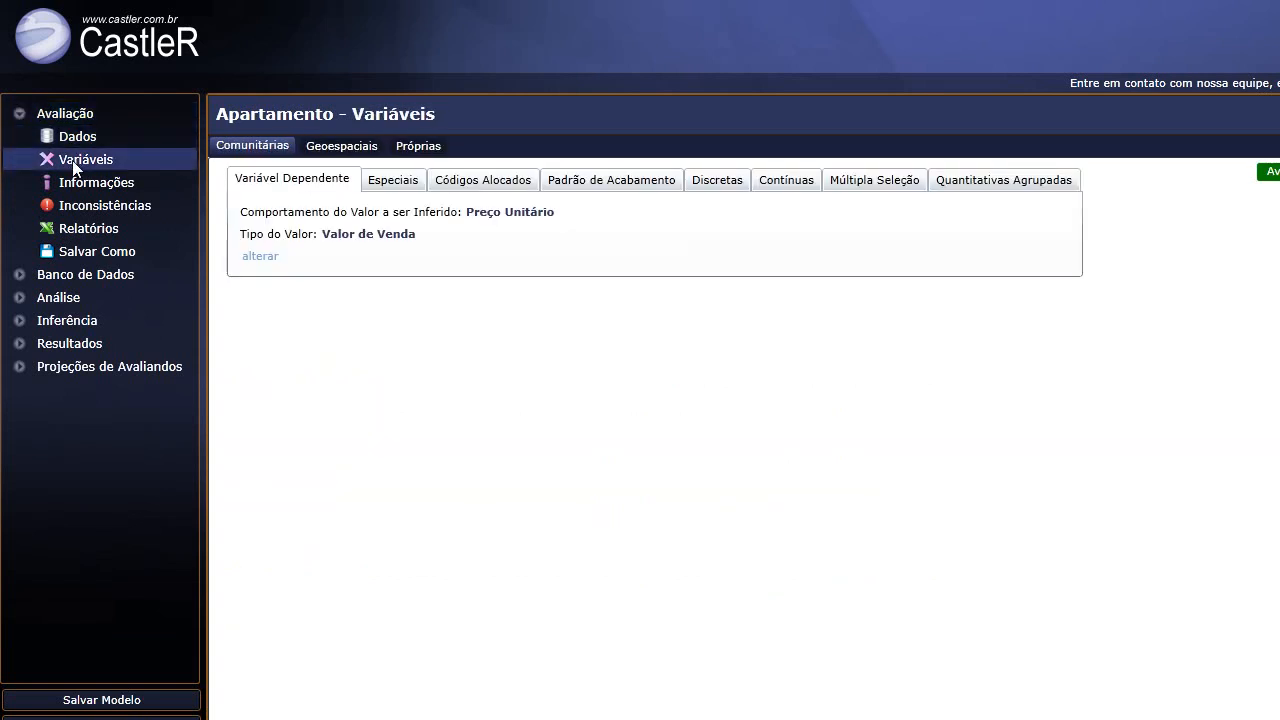
{"action": "left_click", "coordinate": [48, 182]}
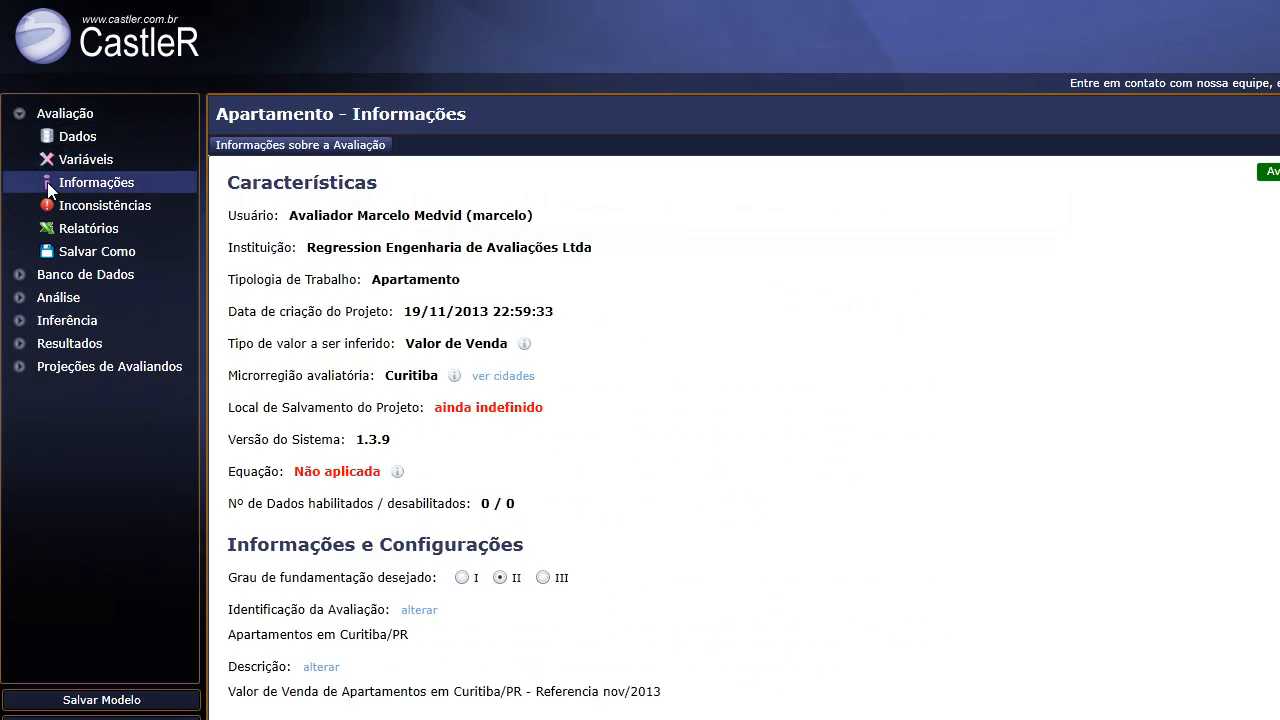
{"action": "left_click", "coordinate": [74, 160]}
{"action": "left_click", "coordinate": [78, 138]}
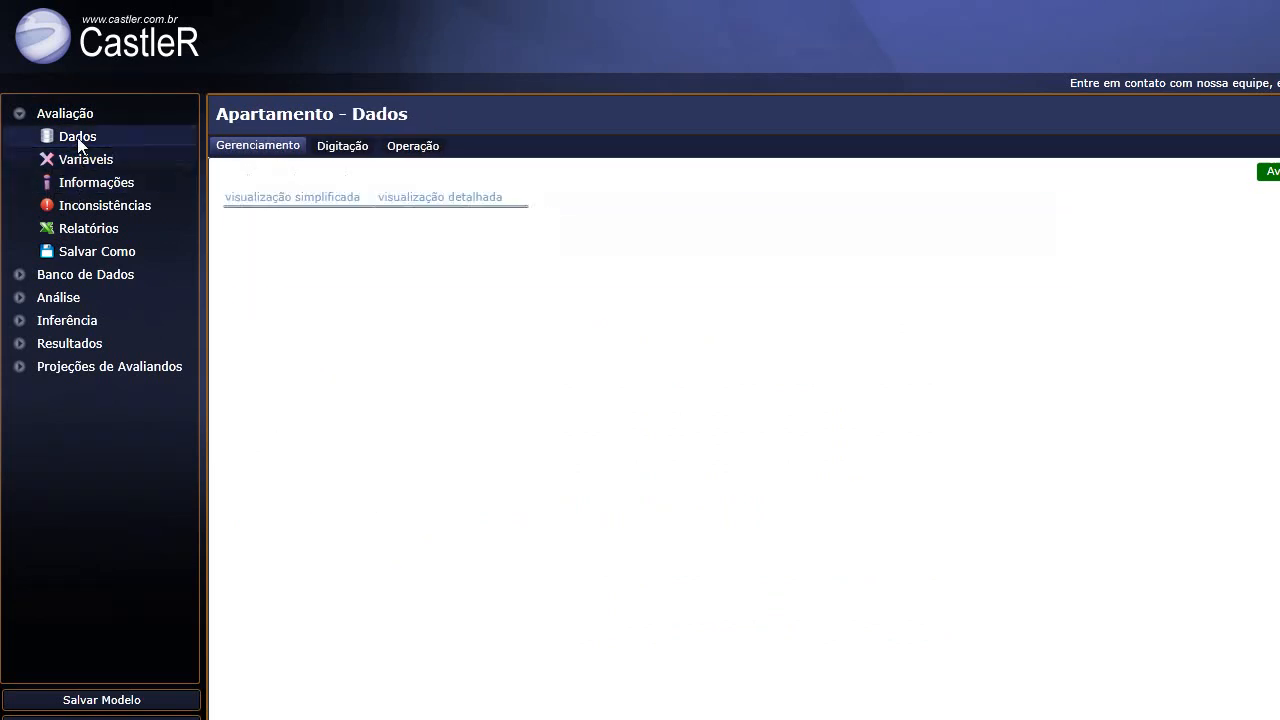
{"action": "left_click", "coordinate": [25, 114]}
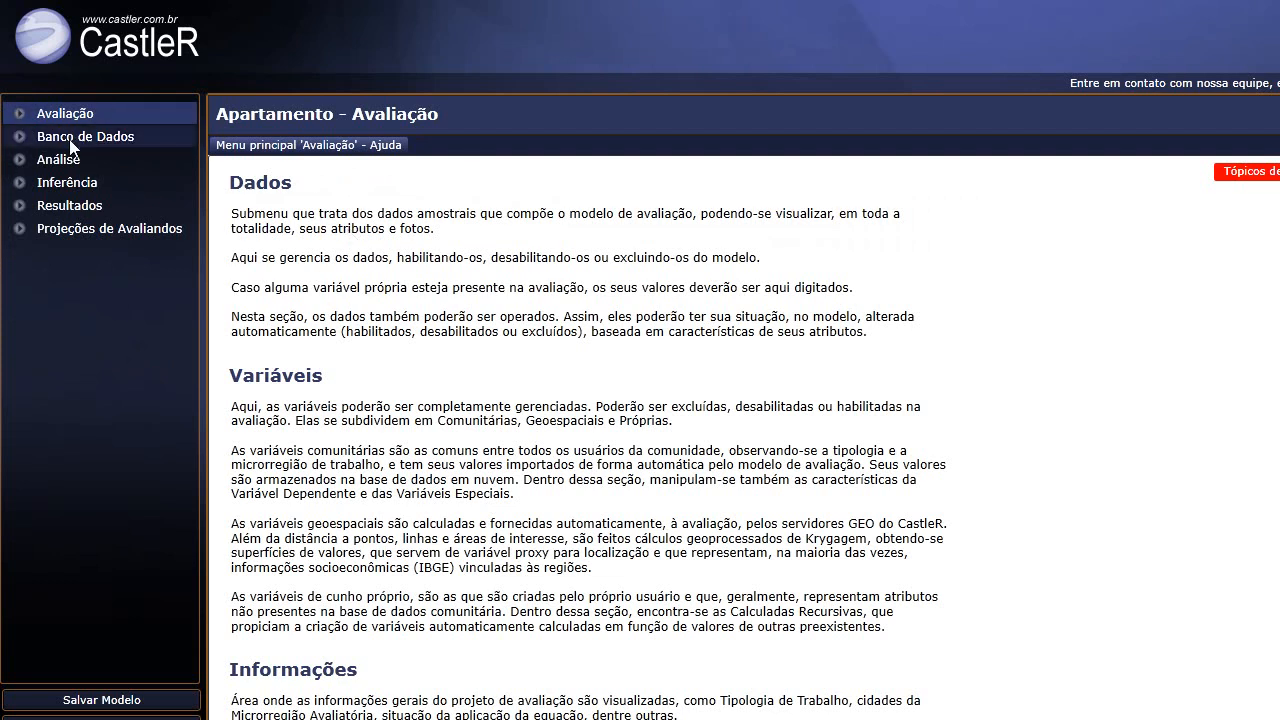
{"action": "left_click", "coordinate": [20, 138]}
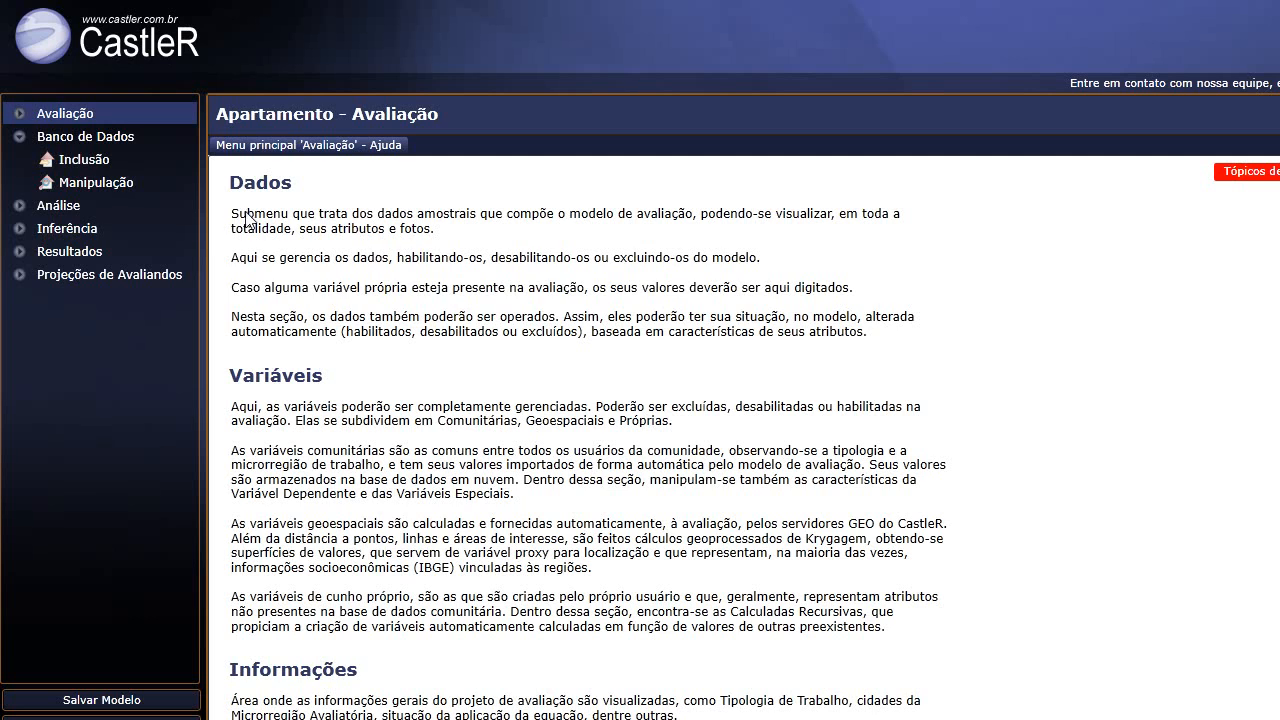
{"action": "left_click", "coordinate": [20, 138]}
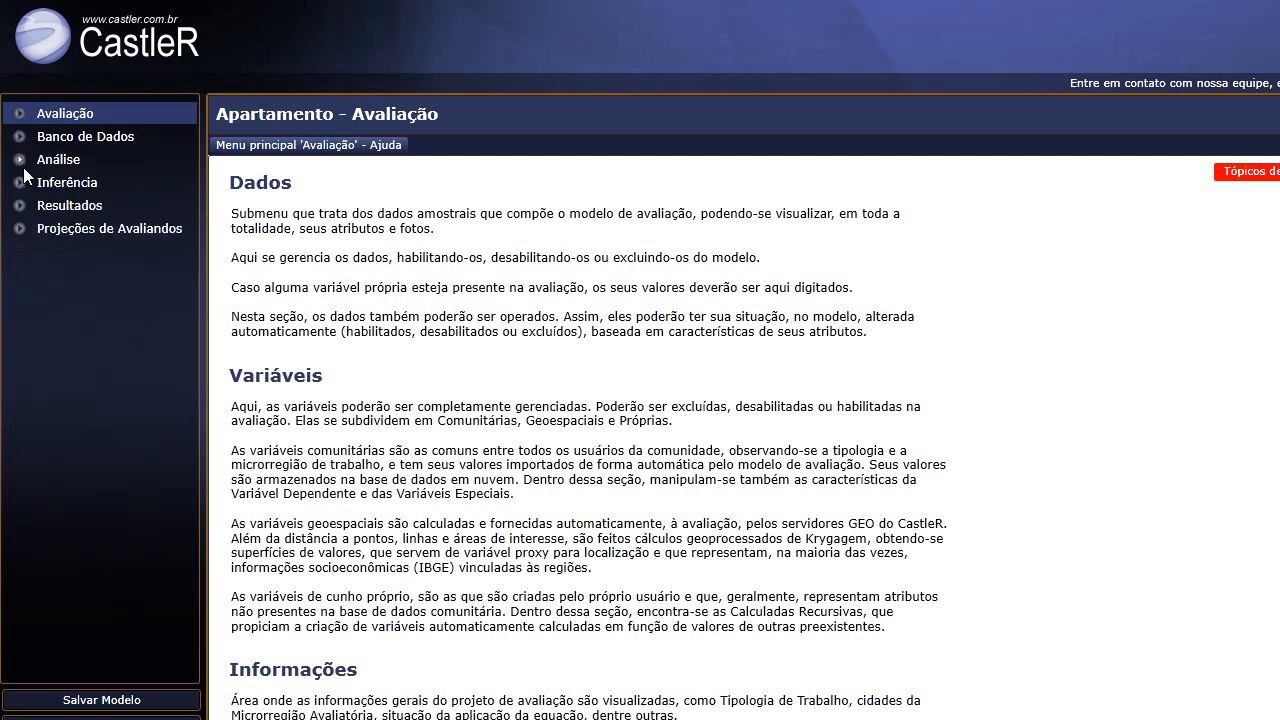
{"action": "left_click", "coordinate": [19, 160]}
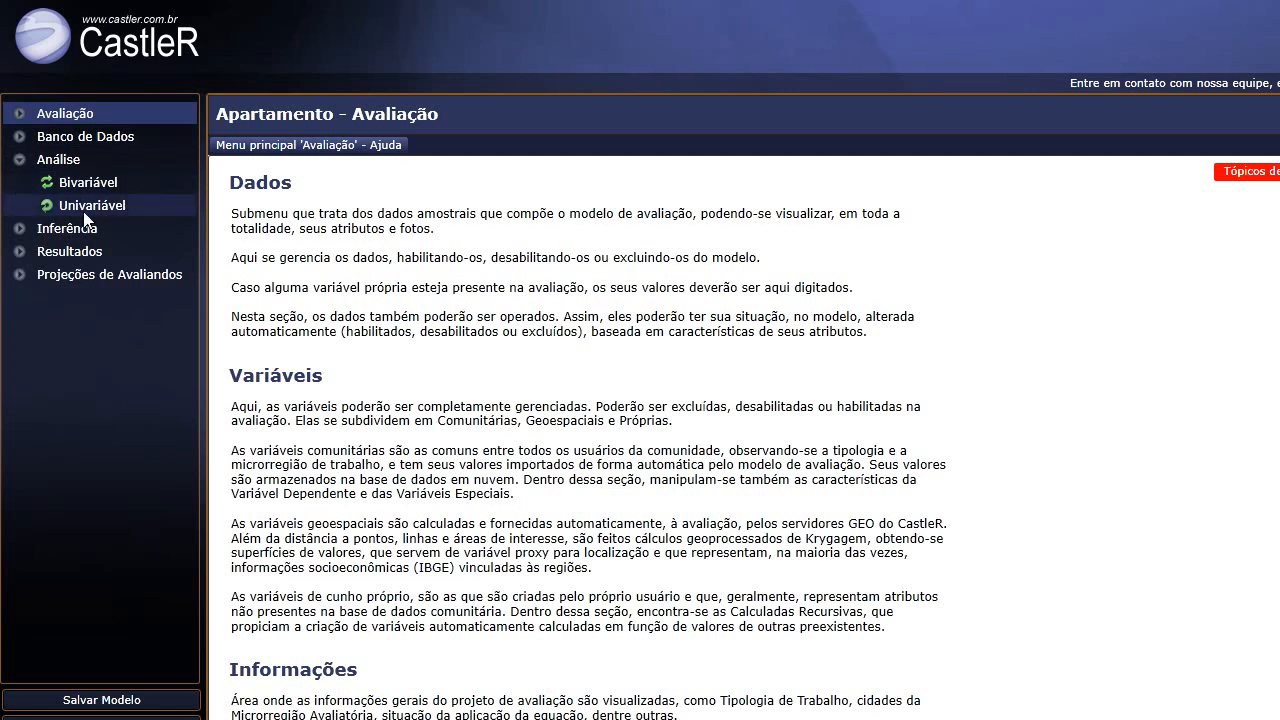
{"action": "left_click", "coordinate": [18, 160]}
{"action": "left_click", "coordinate": [19, 183]}
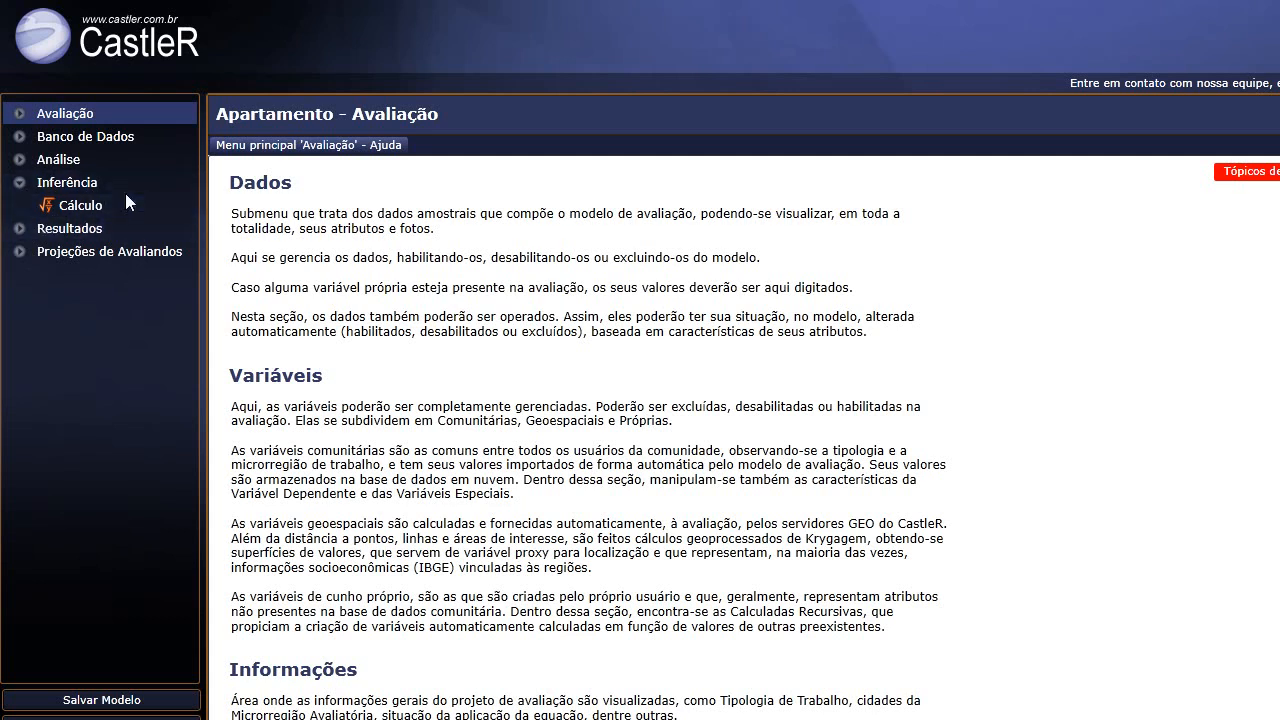
{"action": "left_click", "coordinate": [19, 185]}
{"action": "left_click", "coordinate": [19, 205]}
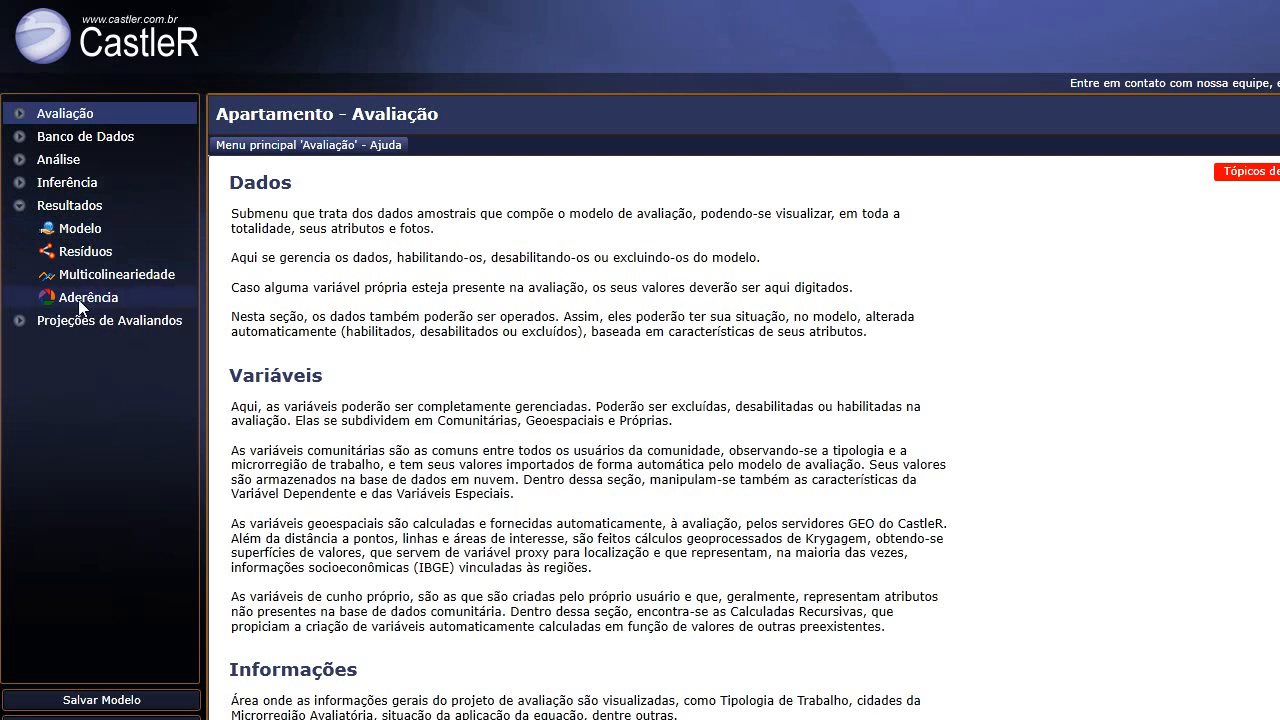
{"action": "left_click", "coordinate": [16, 209]}
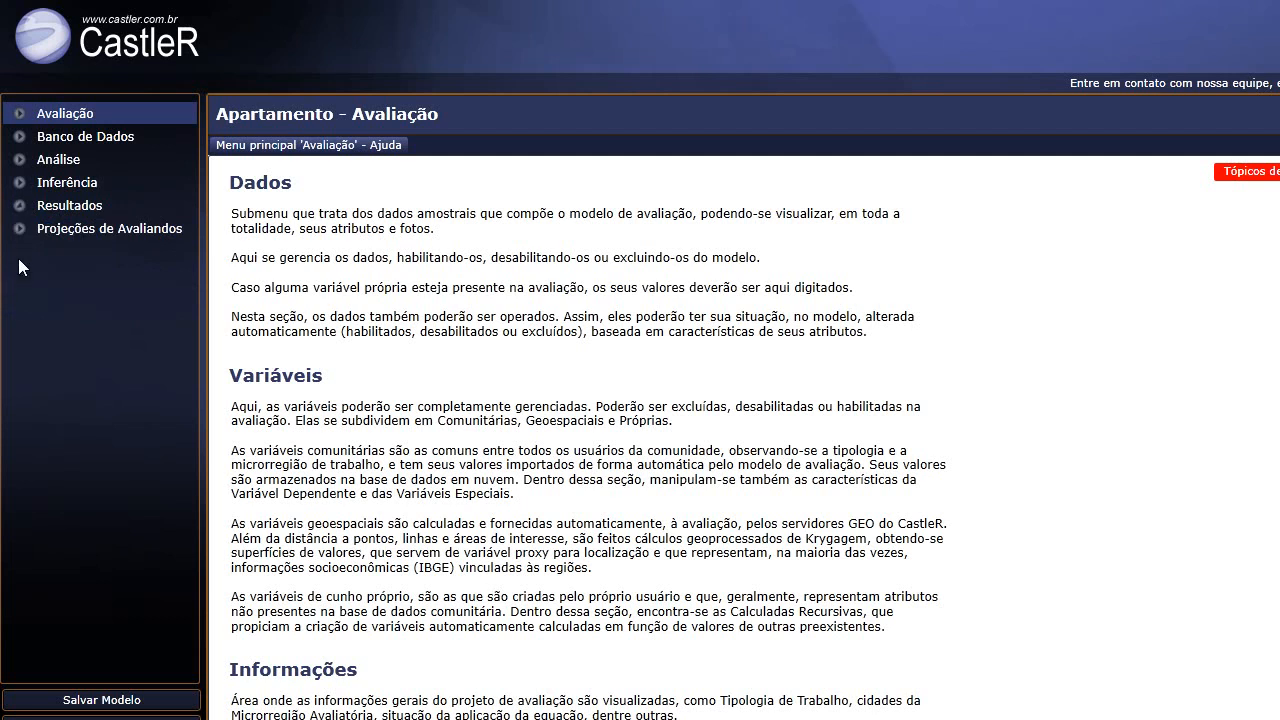
{"action": "left_click", "coordinate": [18, 229]}
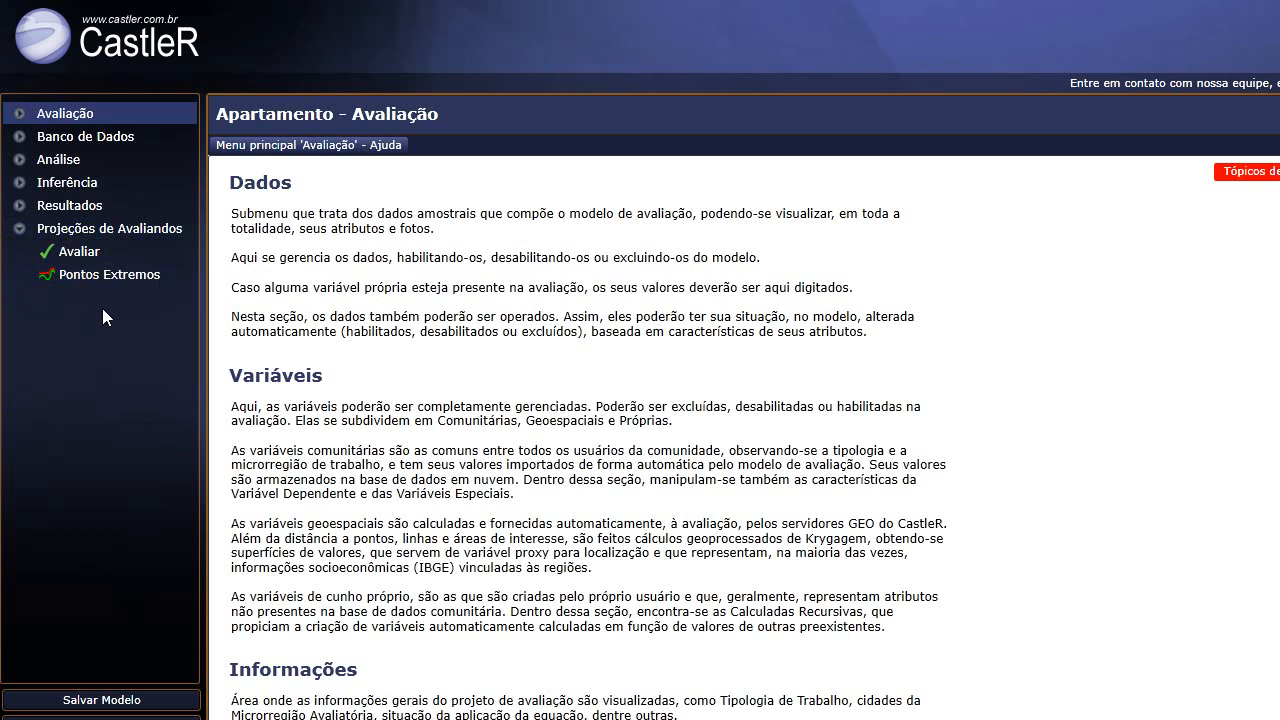
{"action": "left_click", "coordinate": [22, 231]}
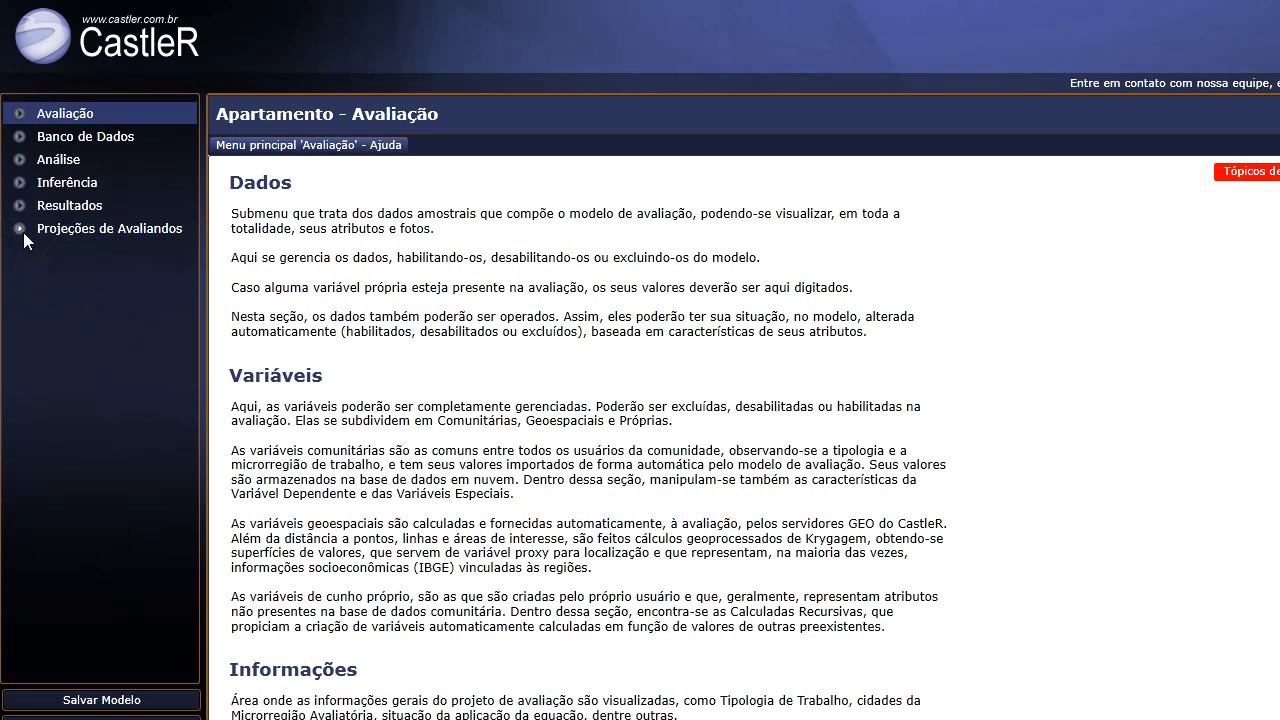
{"action": "left_click", "coordinate": [33, 115]}
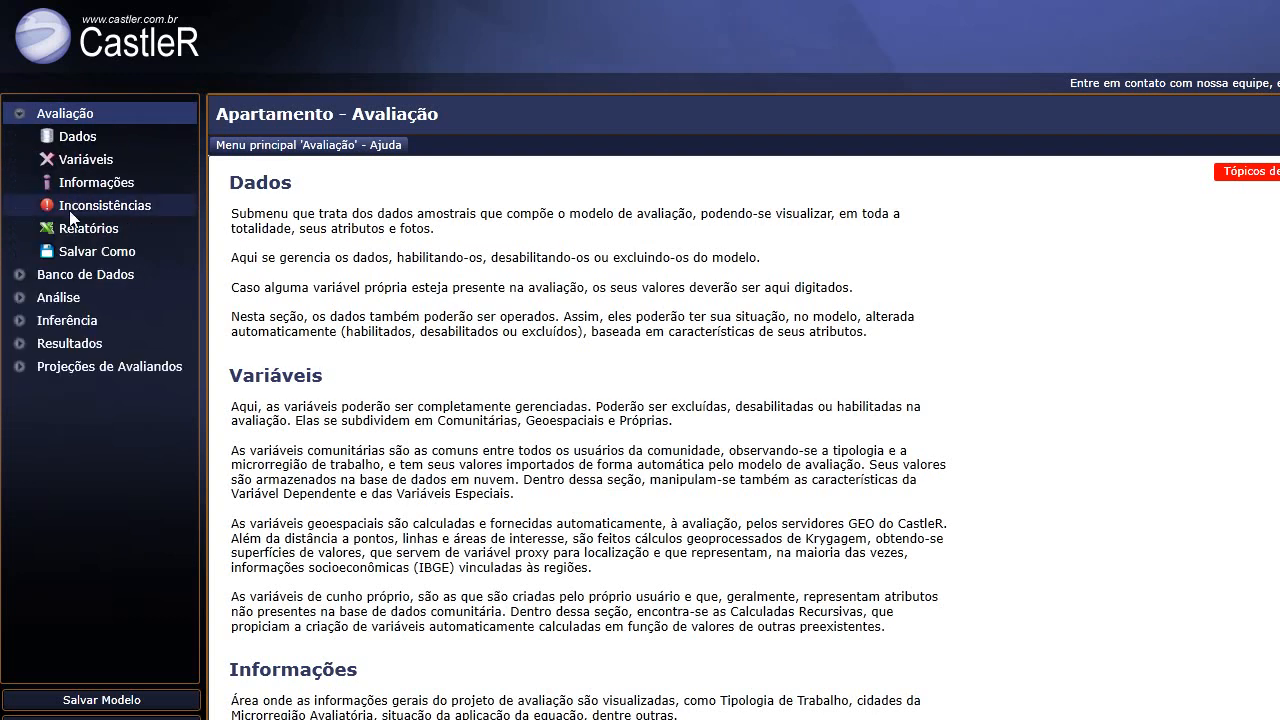
Check the Dados page, then expand Banco de Dados and open its Manipulação filter form.
{"action": "left_click", "coordinate": [89, 146]}
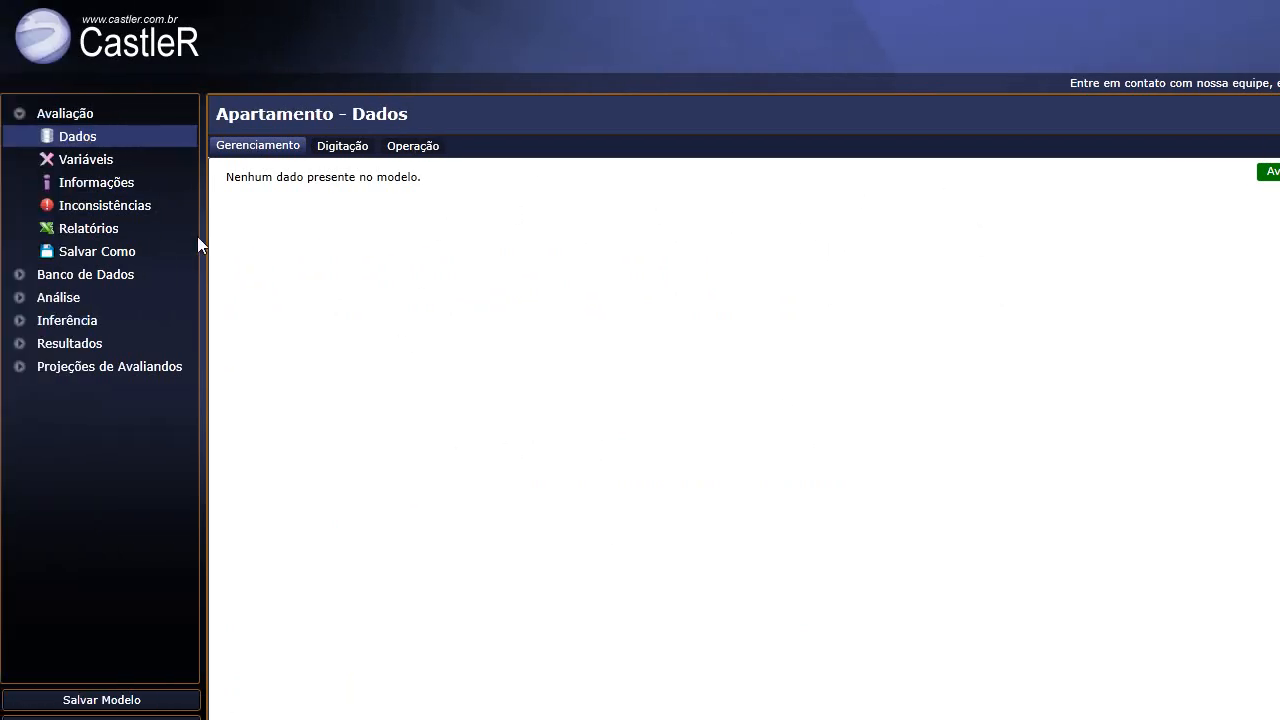
{"action": "left_click", "coordinate": [17, 121]}
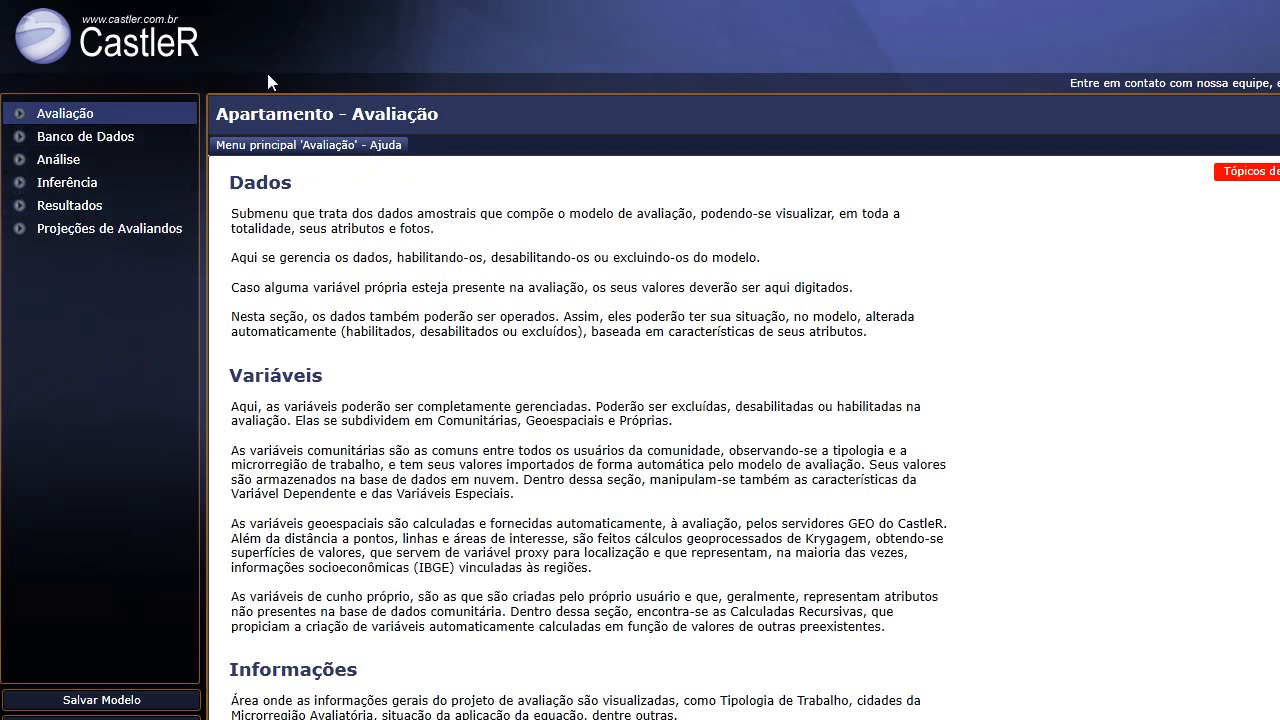
{"action": "left_click", "coordinate": [20, 140]}
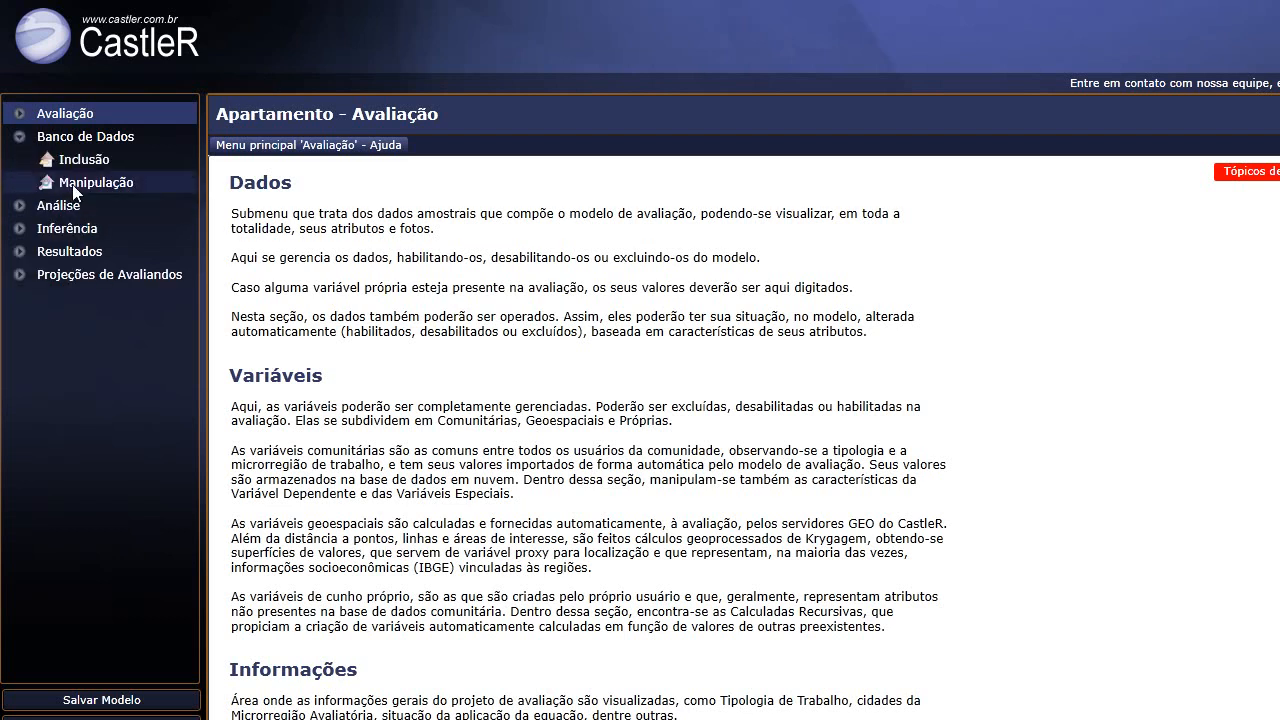
{"action": "left_click", "coordinate": [21, 140]}
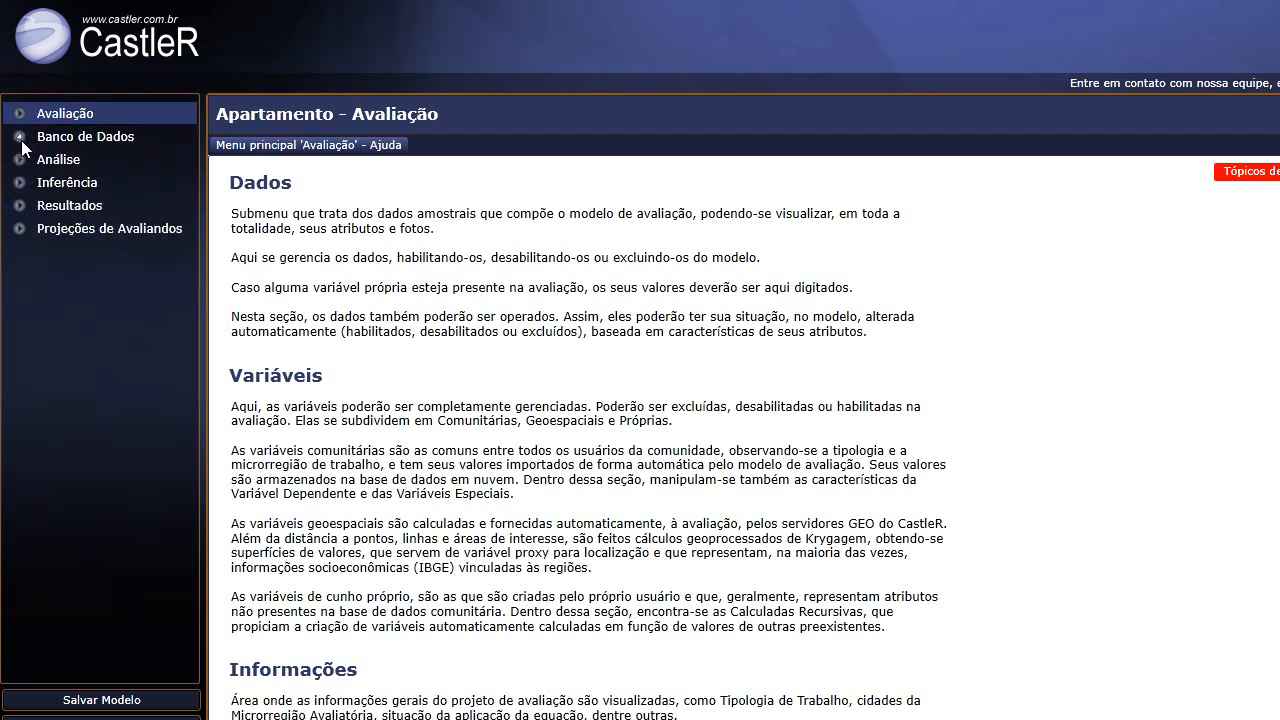
{"action": "left_click", "coordinate": [20, 140]}
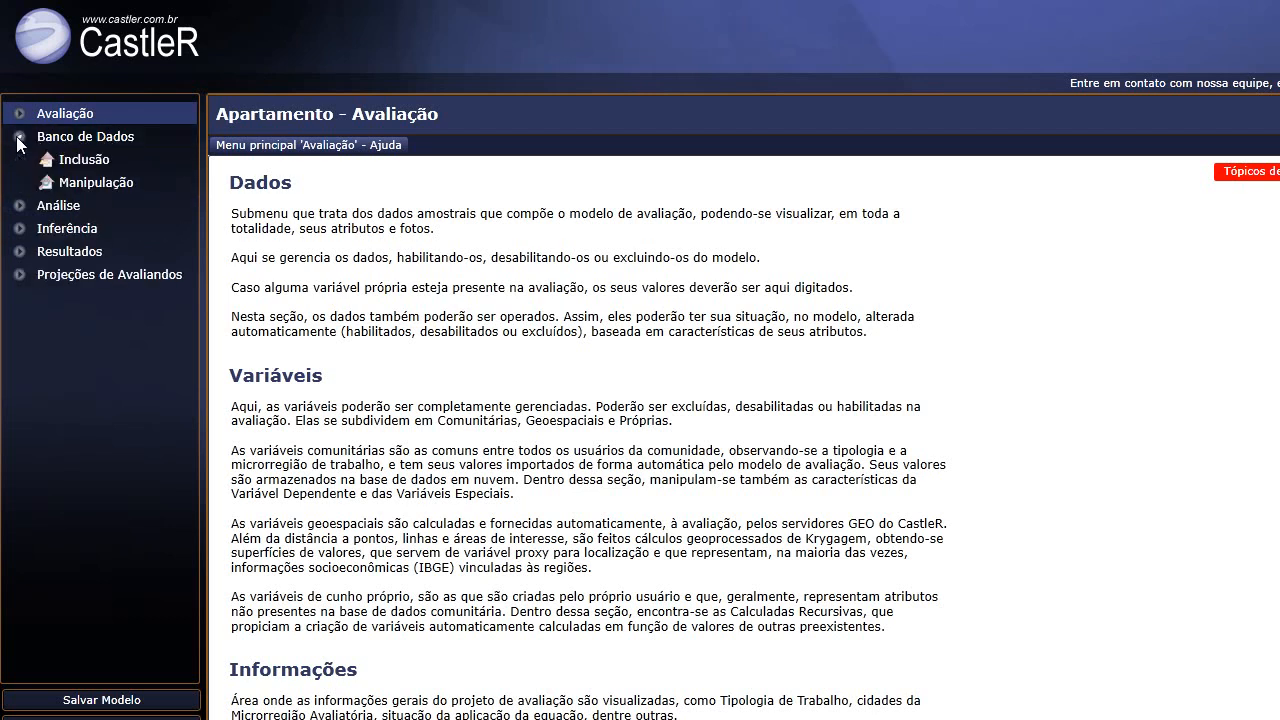
{"action": "left_click", "coordinate": [92, 182]}
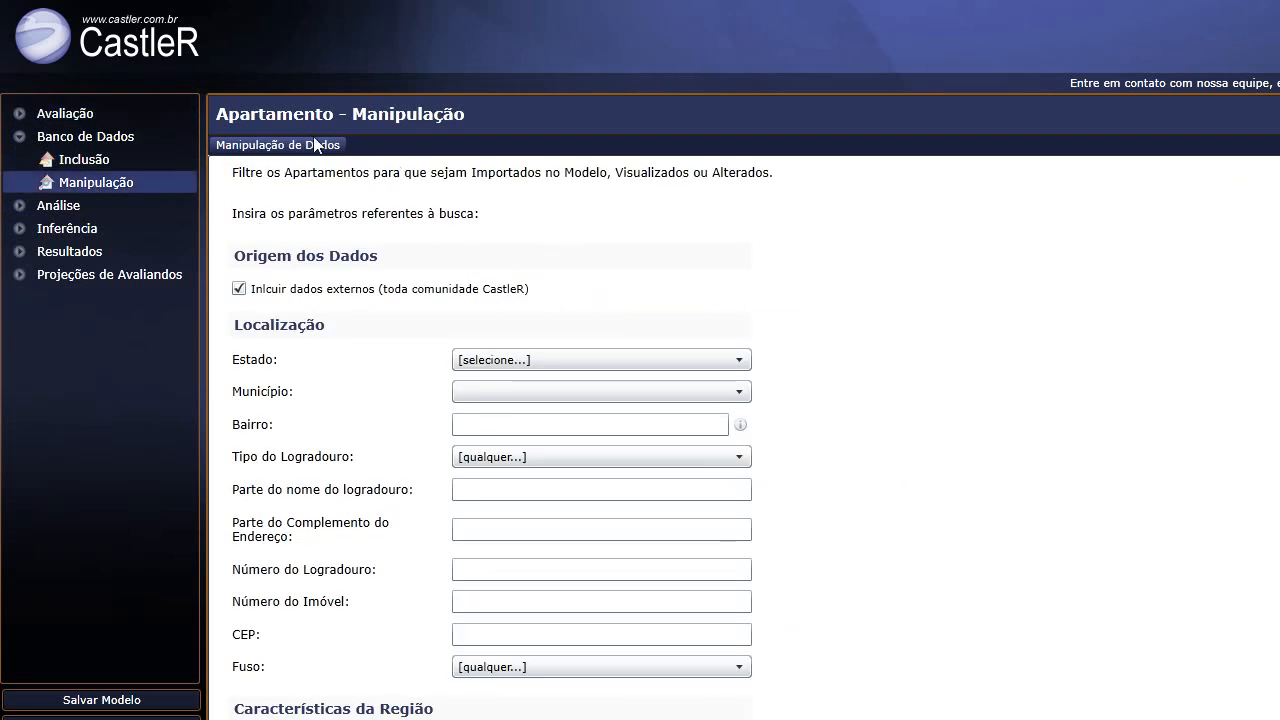
Look over the filter form and set the Estado filter to PARANÁ.
{"action": "scroll", "coordinate": [807, 347], "scroll_direction": "down", "scroll_amount": 2}
{"action": "scroll", "coordinate": [809, 330], "scroll_direction": "up", "scroll_amount": 2}
{"action": "scroll", "coordinate": [354, 374], "scroll_direction": "down", "scroll_amount": 3}
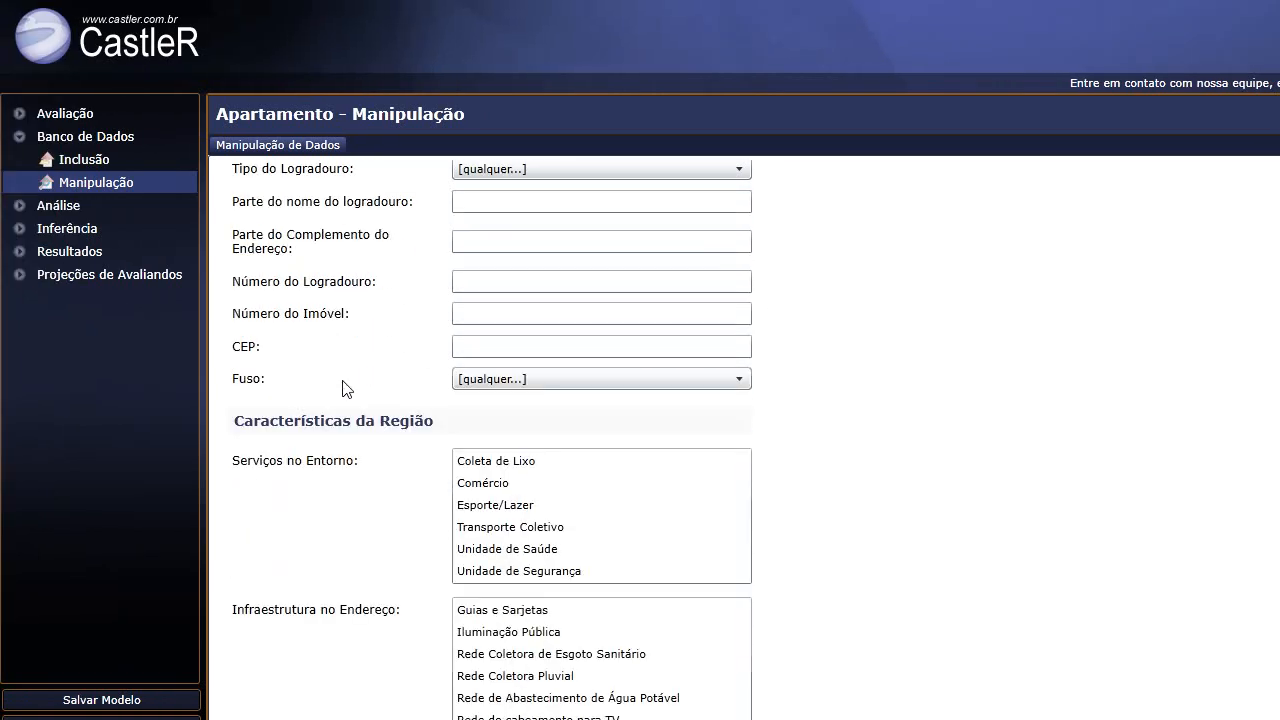
{"action": "scroll", "coordinate": [342, 389], "scroll_direction": "down", "scroll_amount": 1}
{"action": "left_click_drag", "start_coordinate": [1264, 270], "coordinate": [1263, 568]}
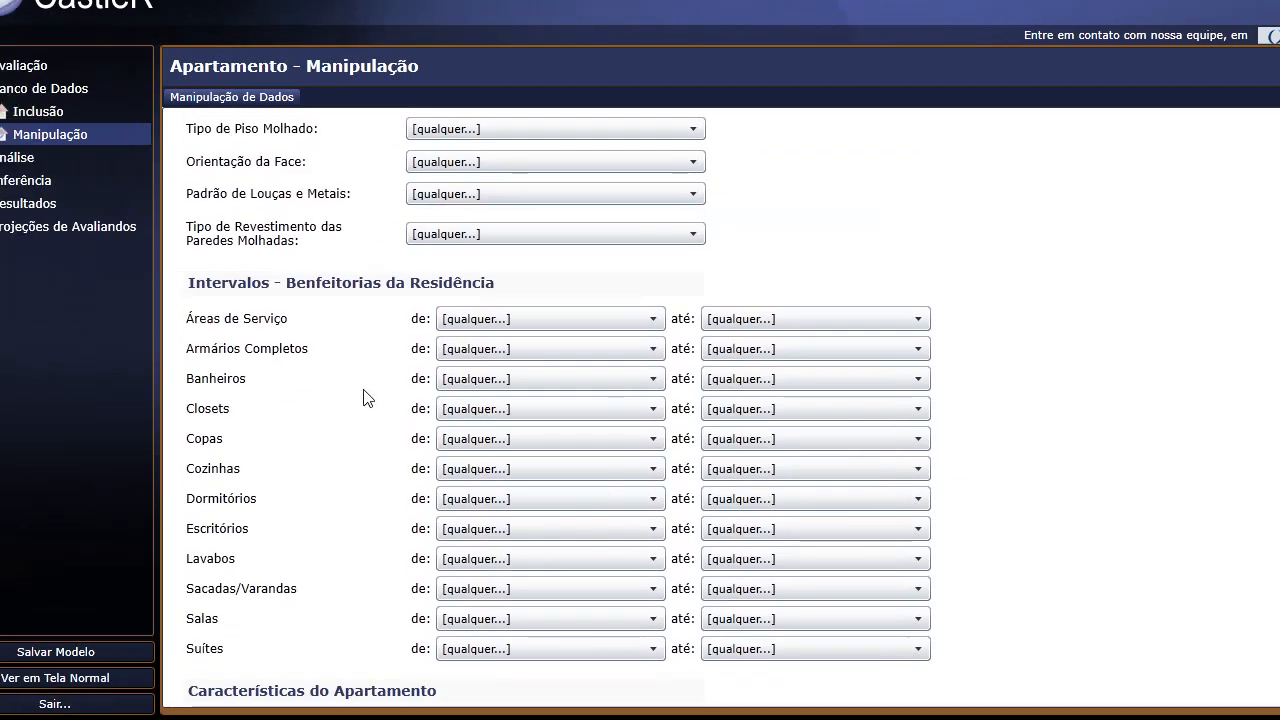
{"action": "scroll", "coordinate": [366, 397], "scroll_direction": "down", "scroll_amount": 3}
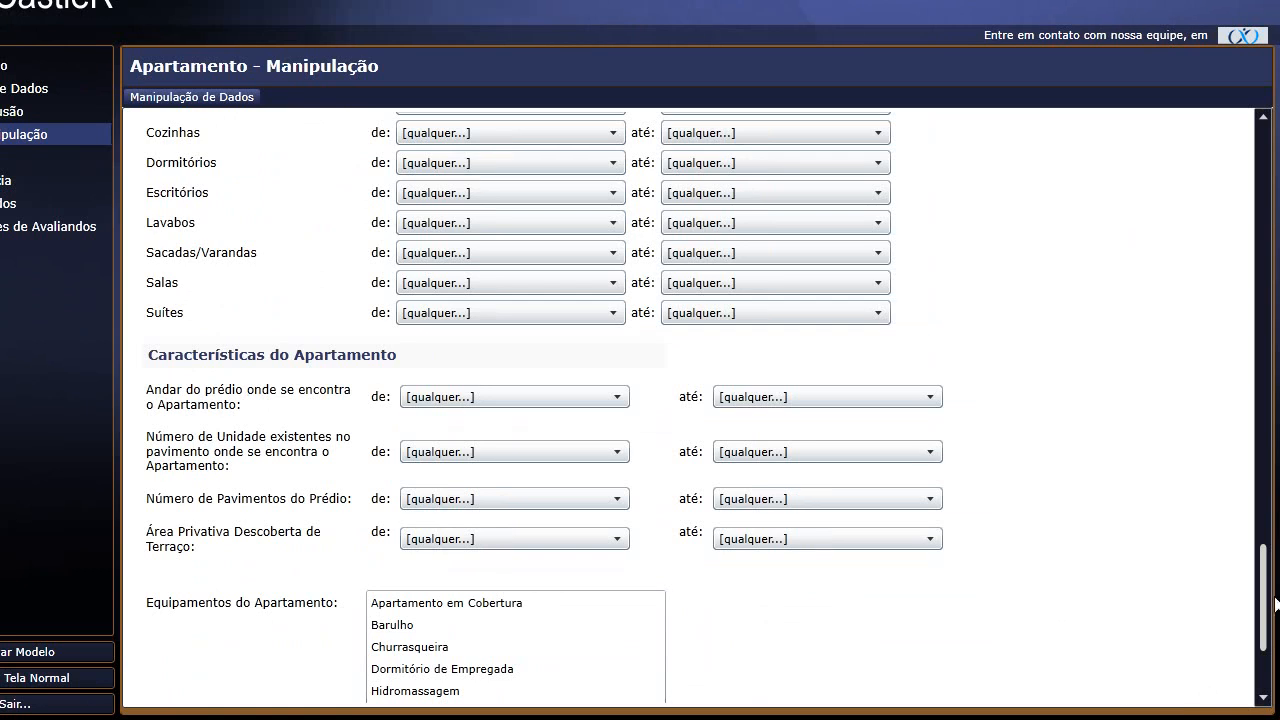
{"action": "left_click_drag", "start_coordinate": [1265, 587], "coordinate": [1278, 120]}
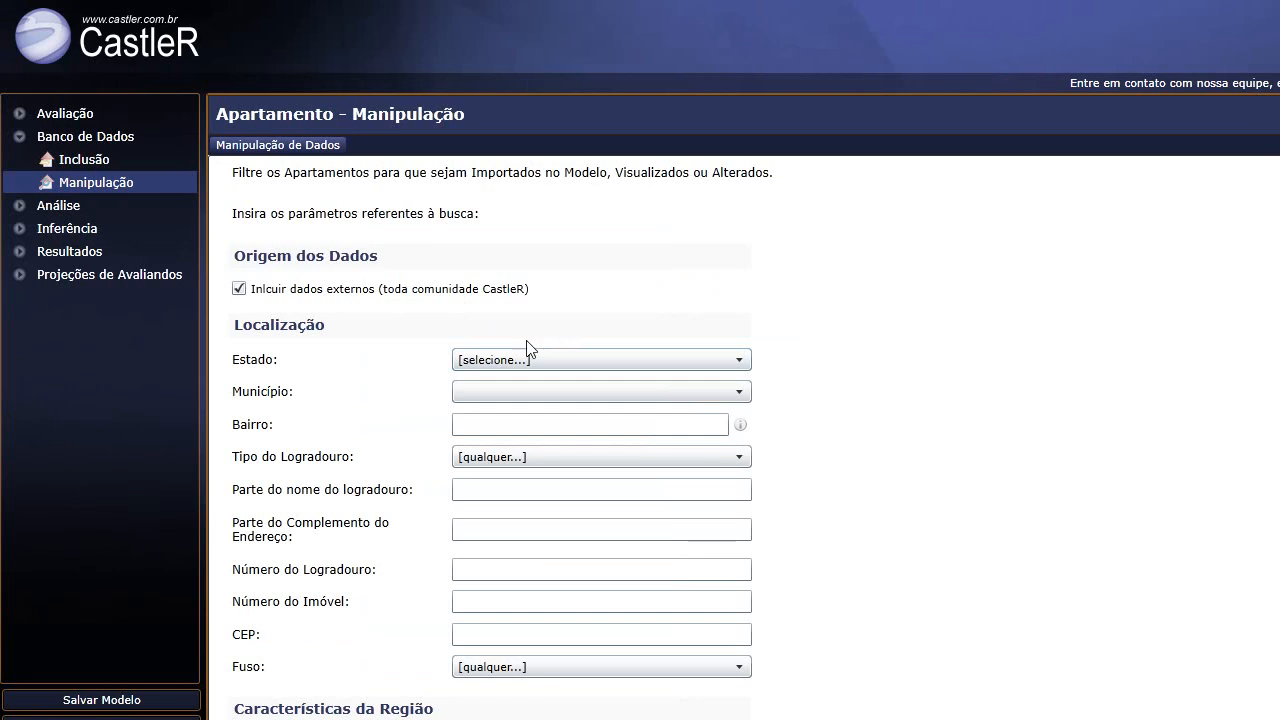
{"action": "left_click", "coordinate": [494, 362]}
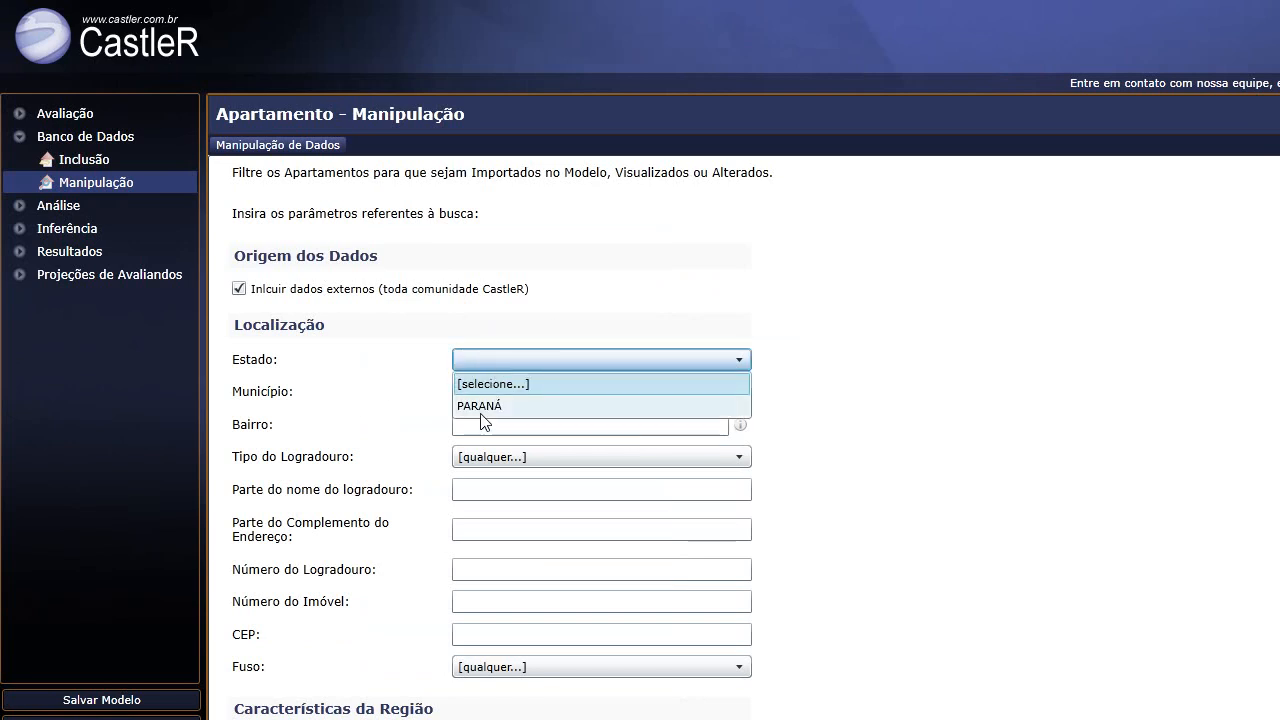
{"action": "left_click", "coordinate": [482, 407]}
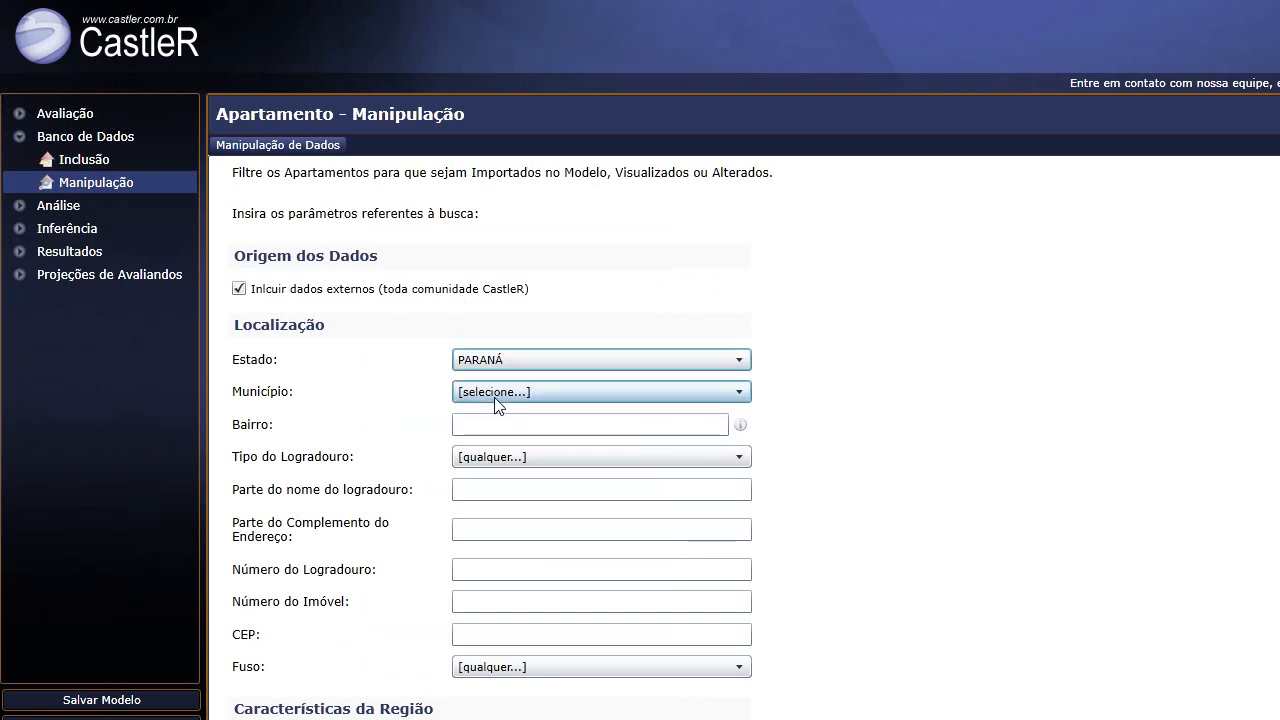
Set Município to CURITIBA and run the search for matching apartments.
{"action": "left_click", "coordinate": [495, 395]}
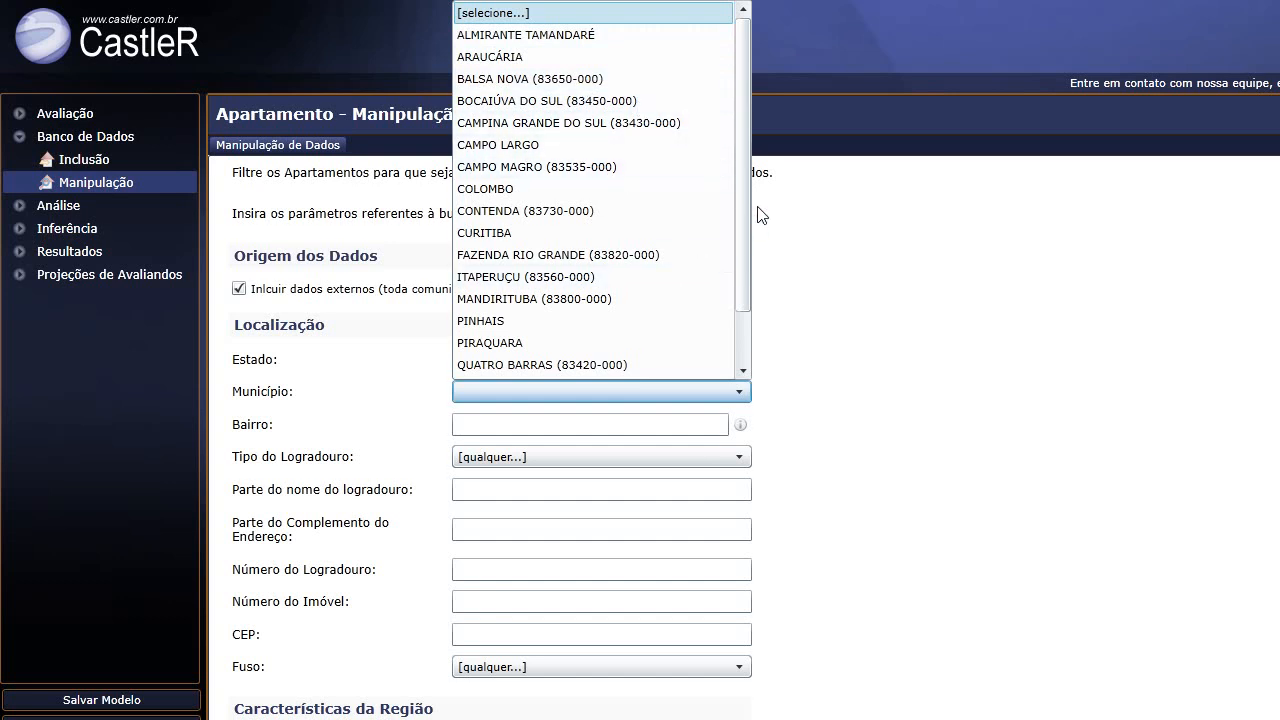
{"action": "scroll", "coordinate": [745, 180], "scroll_direction": "down", "scroll_amount": 1}
{"action": "scroll", "coordinate": [747, 275], "scroll_direction": "up", "scroll_amount": 1}
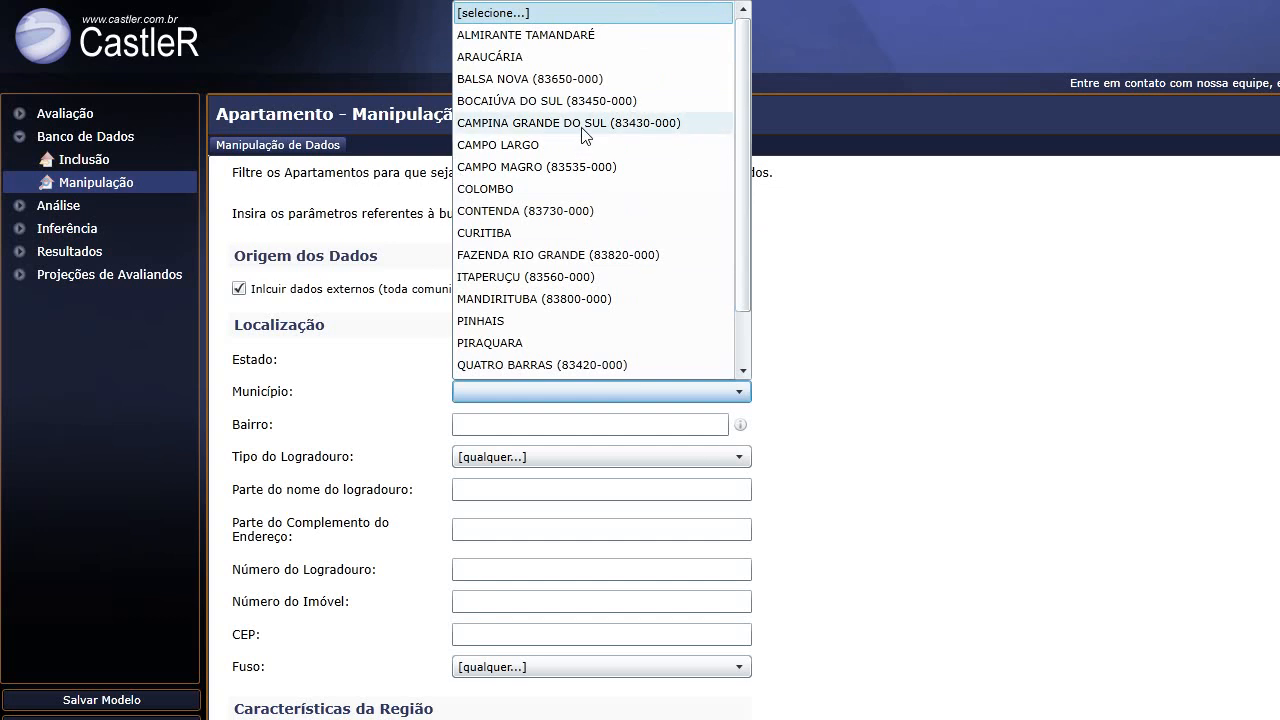
{"action": "left_click", "coordinate": [493, 240]}
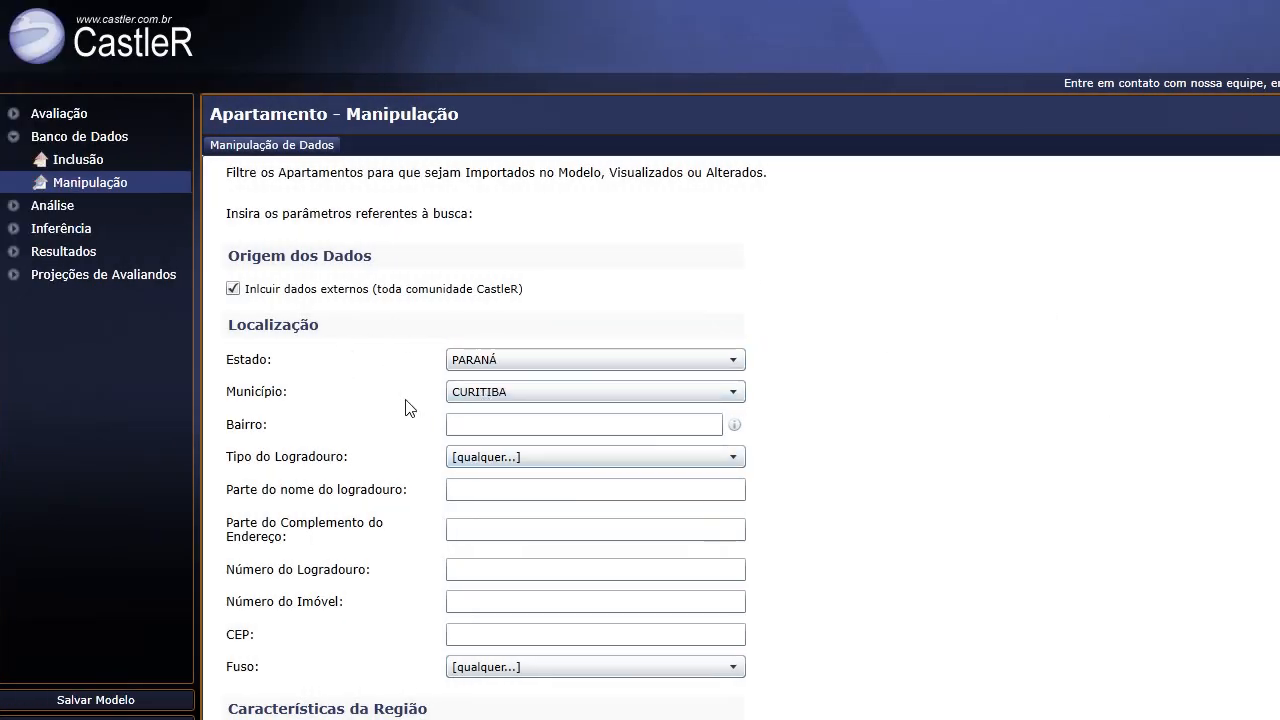
{"action": "left_click_drag", "start_coordinate": [1262, 235], "coordinate": [1262, 257]}
{"action": "left_click", "coordinate": [442, 298]}
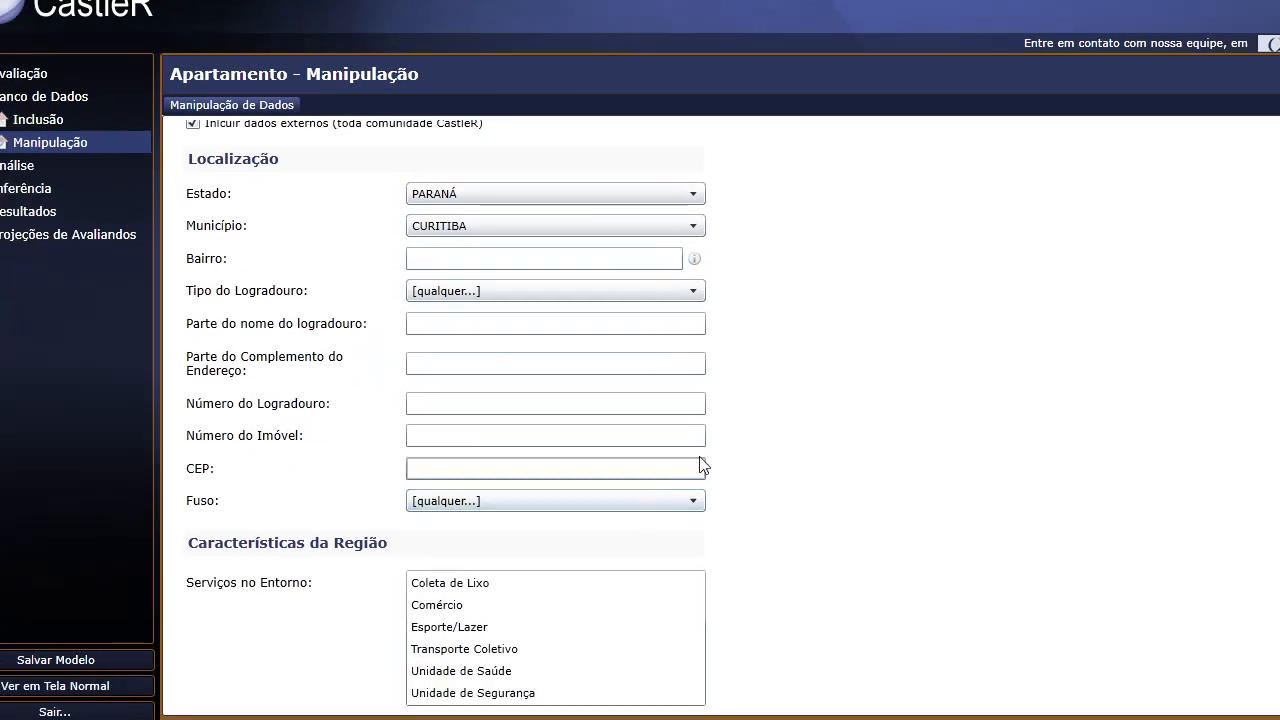
{"action": "left_click_drag", "start_coordinate": [1262, 187], "coordinate": [1275, 650]}
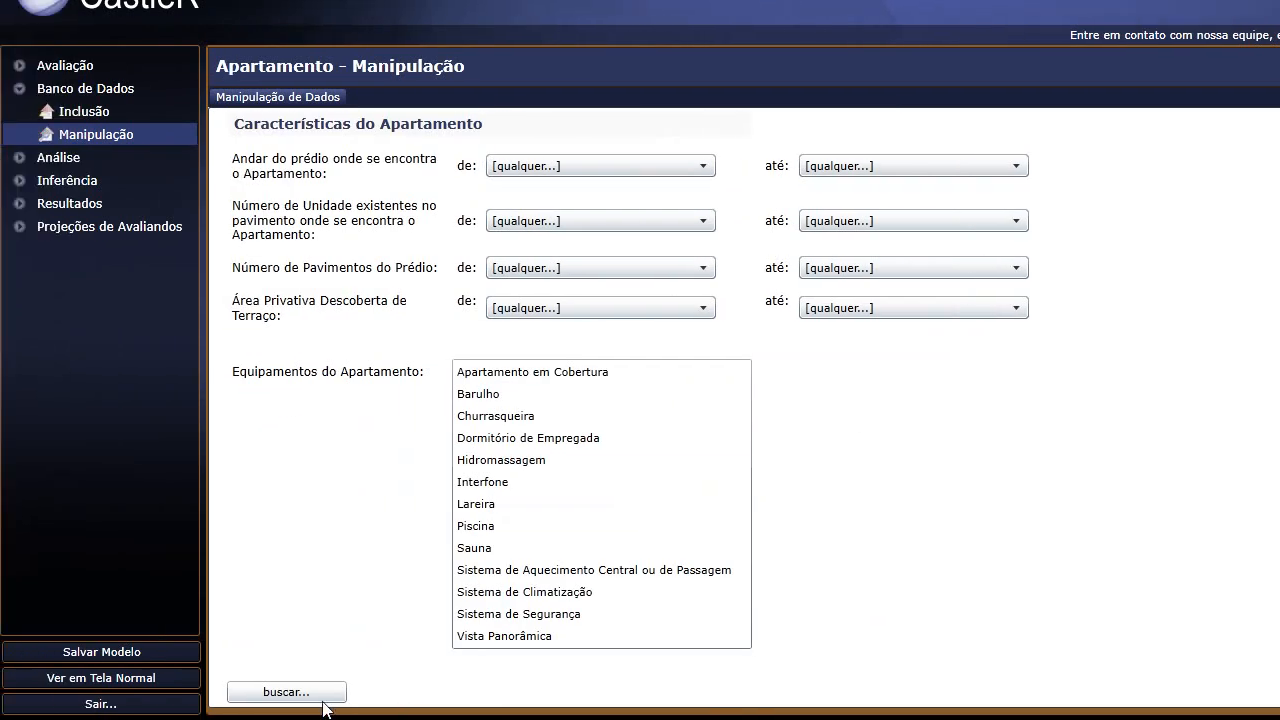
{"action": "left_click", "coordinate": [327, 697]}
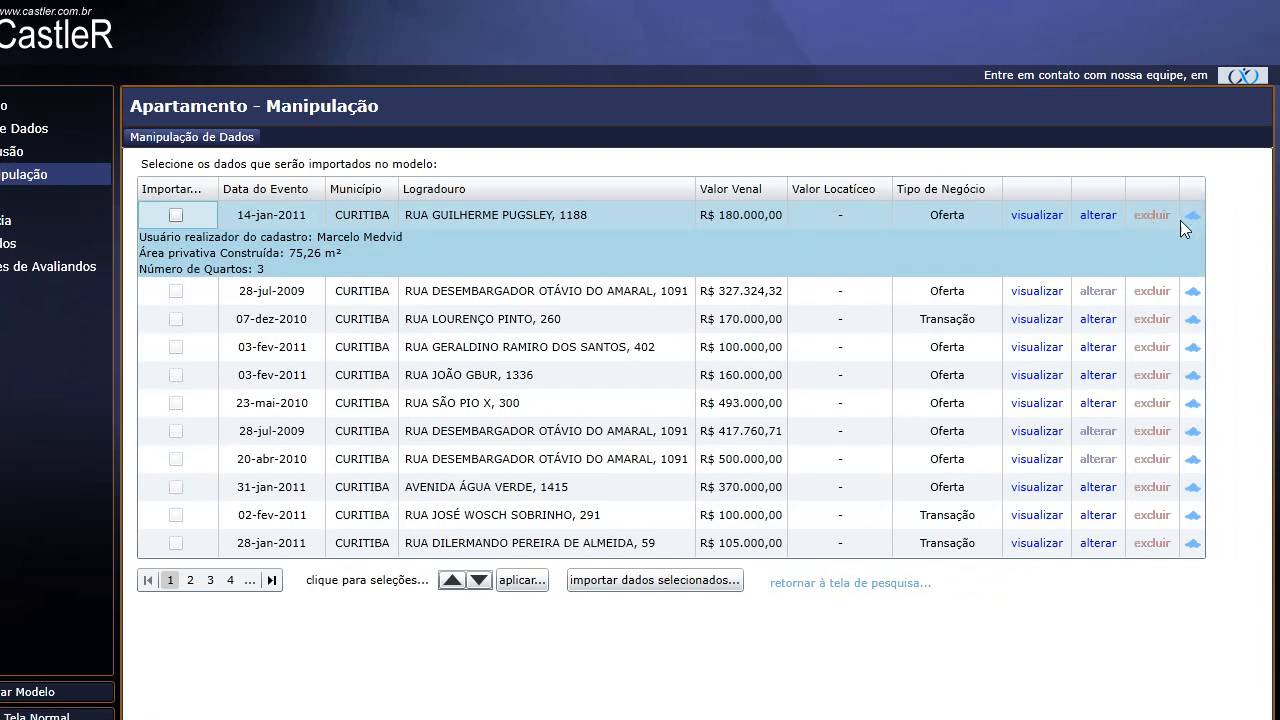
Mark the first apartment record and page through the results back to page 2.
{"action": "mouse_move", "coordinate": [1196, 216]}
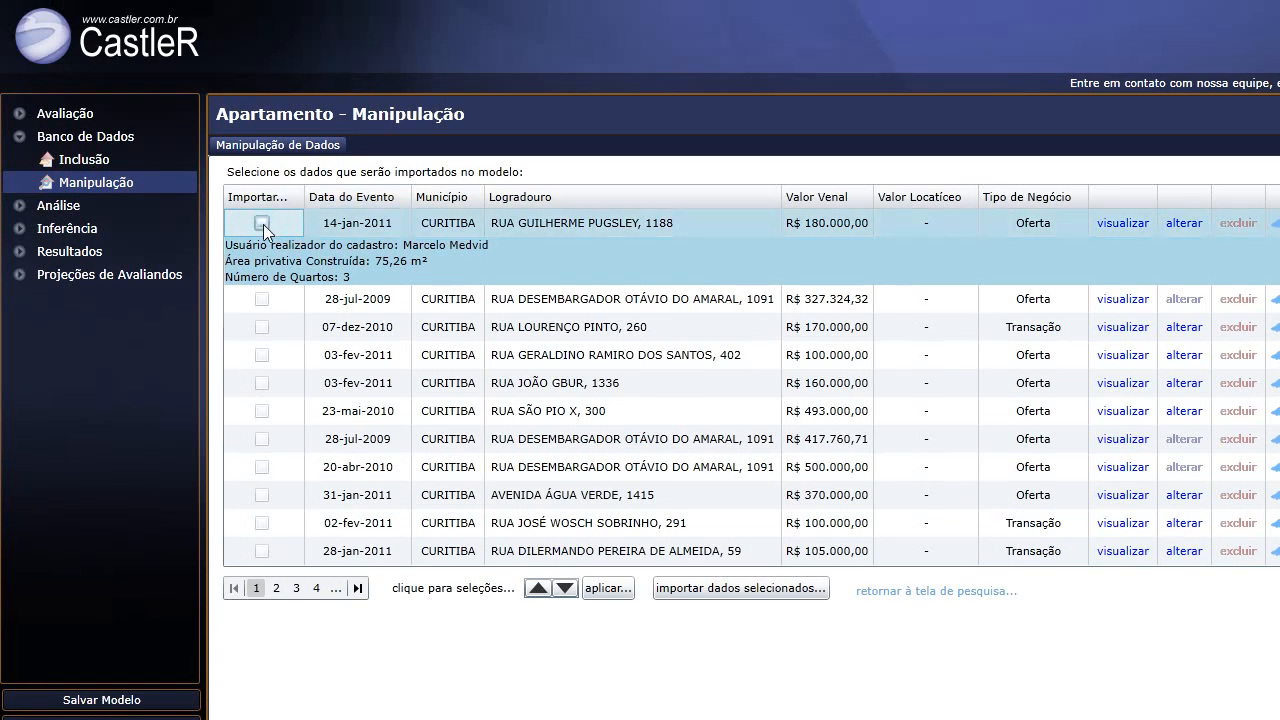
{"action": "left_click", "coordinate": [262, 223]}
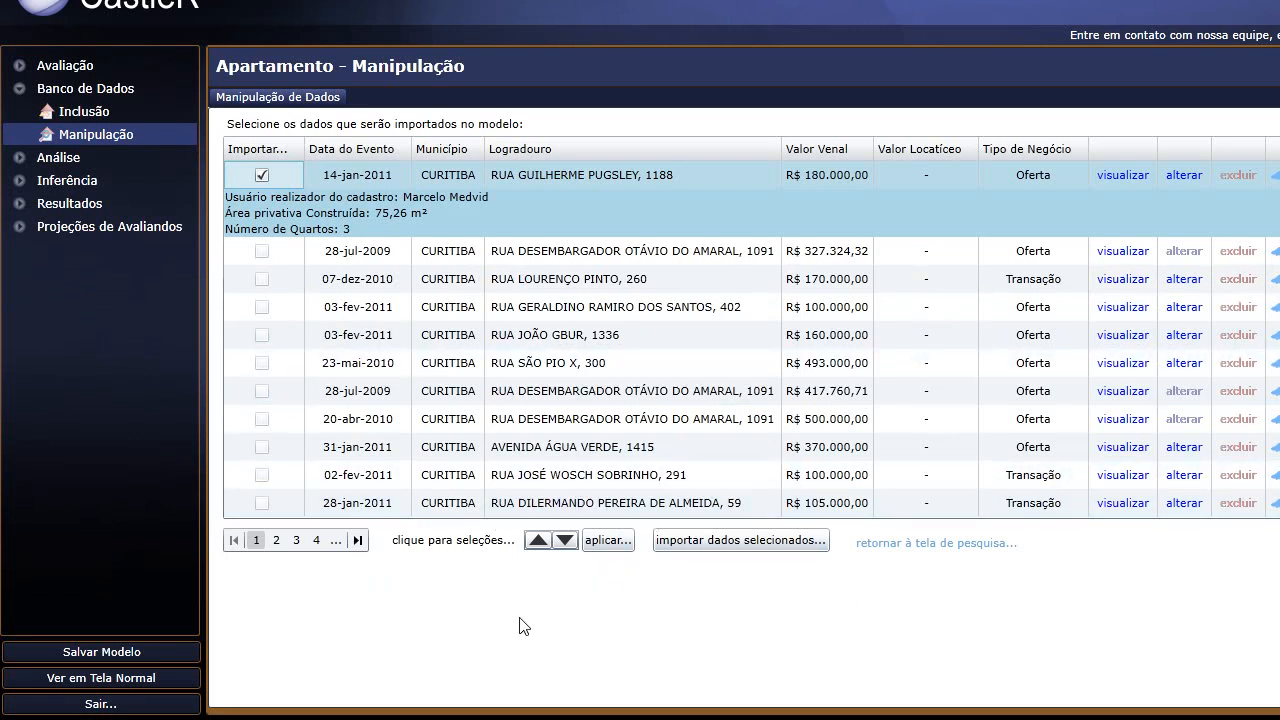
{"action": "left_click", "coordinate": [316, 543]}
{"action": "left_click", "coordinate": [278, 543]}
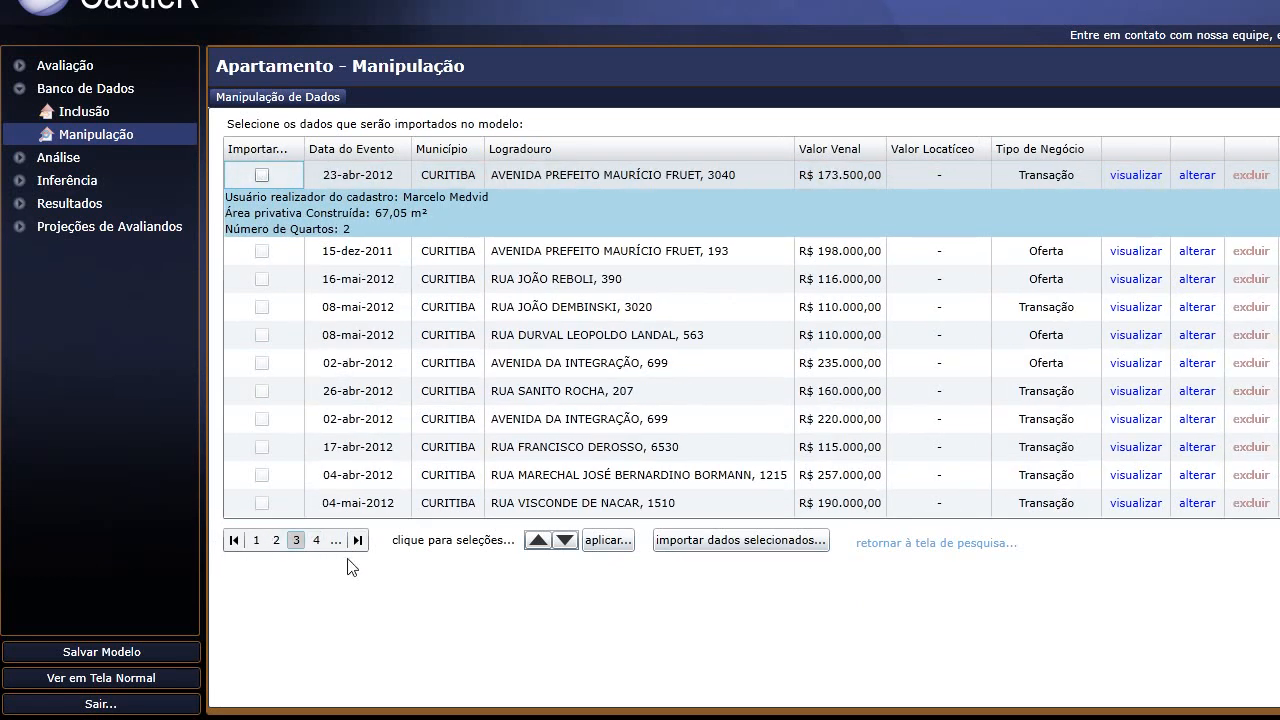
{"action": "left_click", "coordinate": [277, 540]}
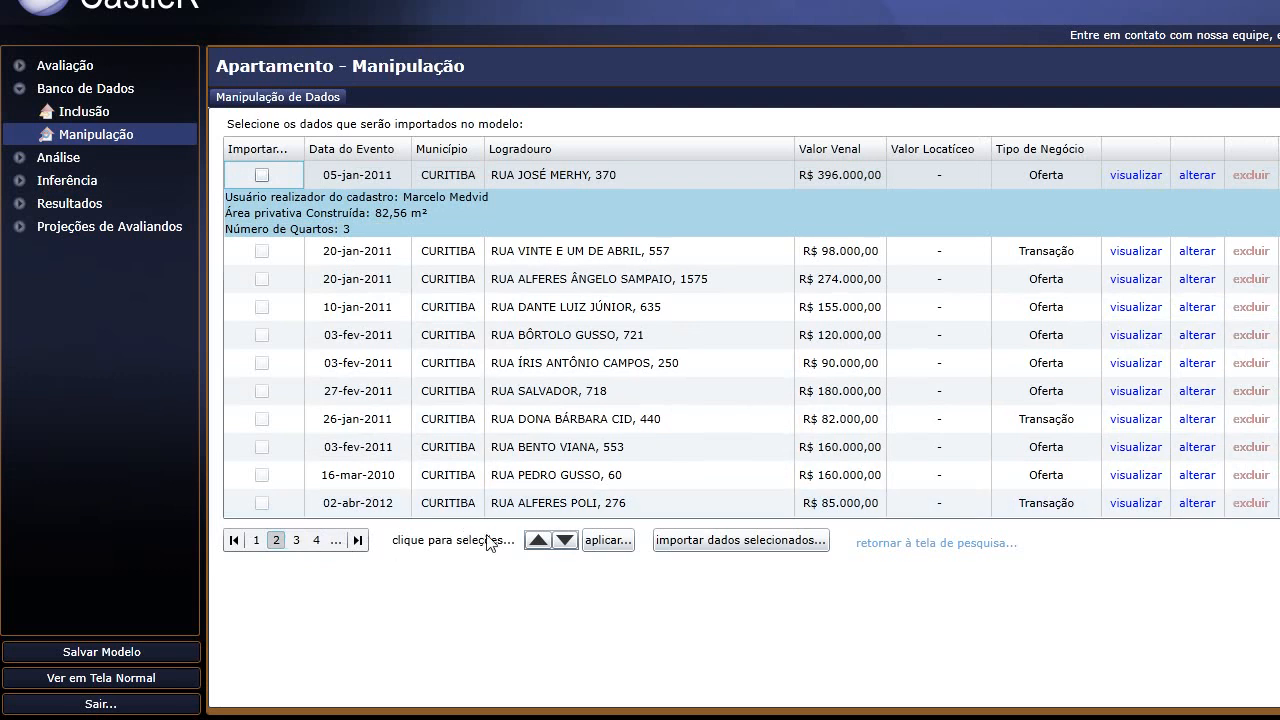
Set the bulk selection option to Selecionar todos.
{"action": "left_click", "coordinate": [540, 543]}
{"action": "left_click", "coordinate": [564, 541]}
{"action": "left_click", "coordinate": [540, 542]}
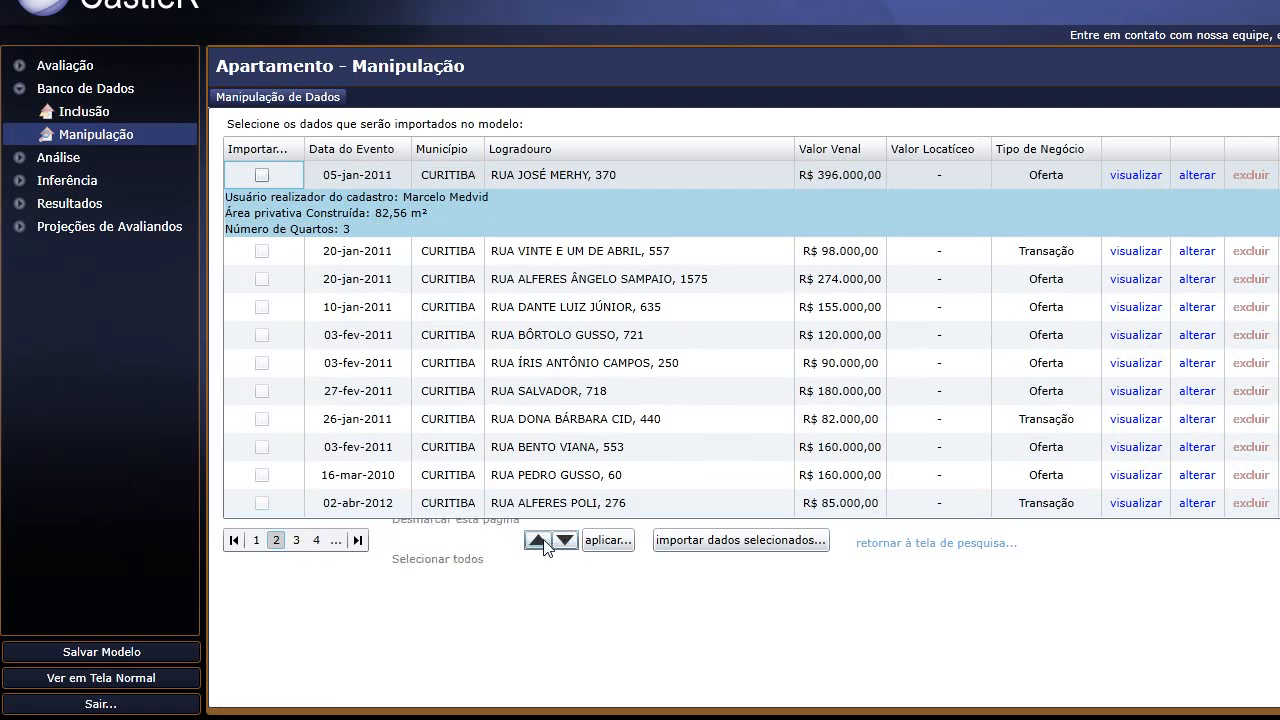
{"action": "left_click", "coordinate": [564, 545]}
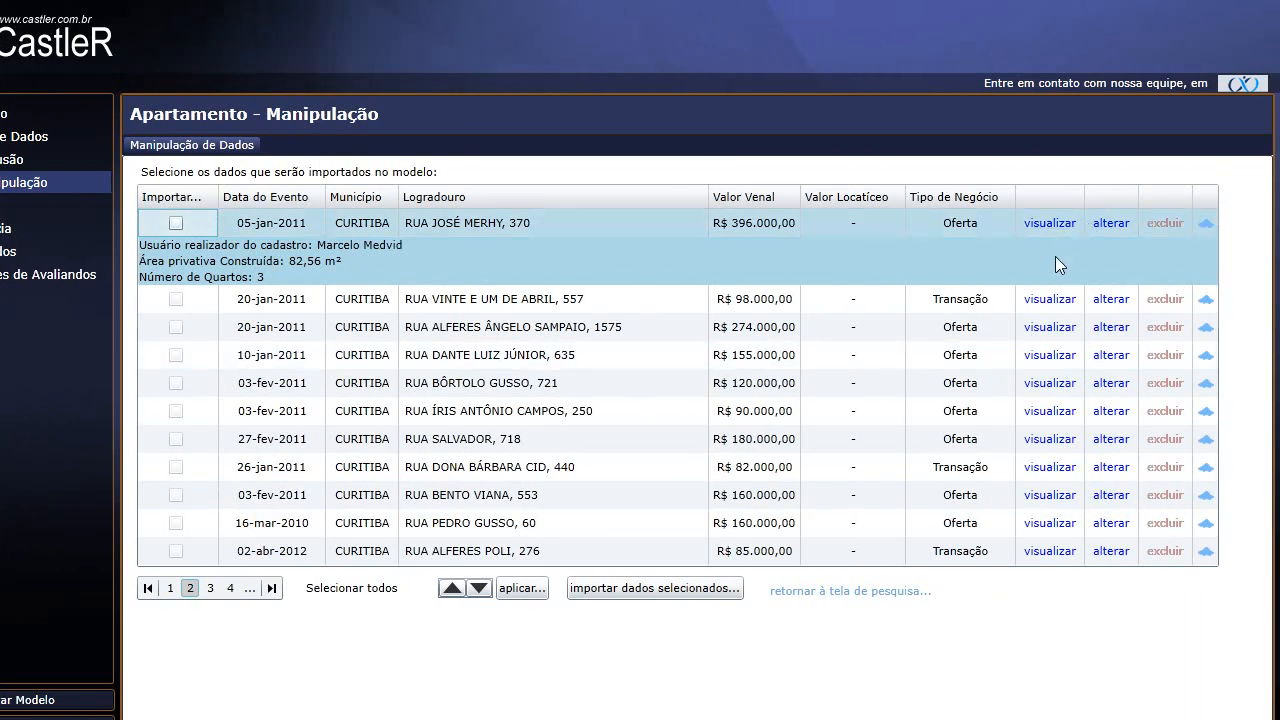
{"action": "left_click", "coordinate": [1045, 231]}
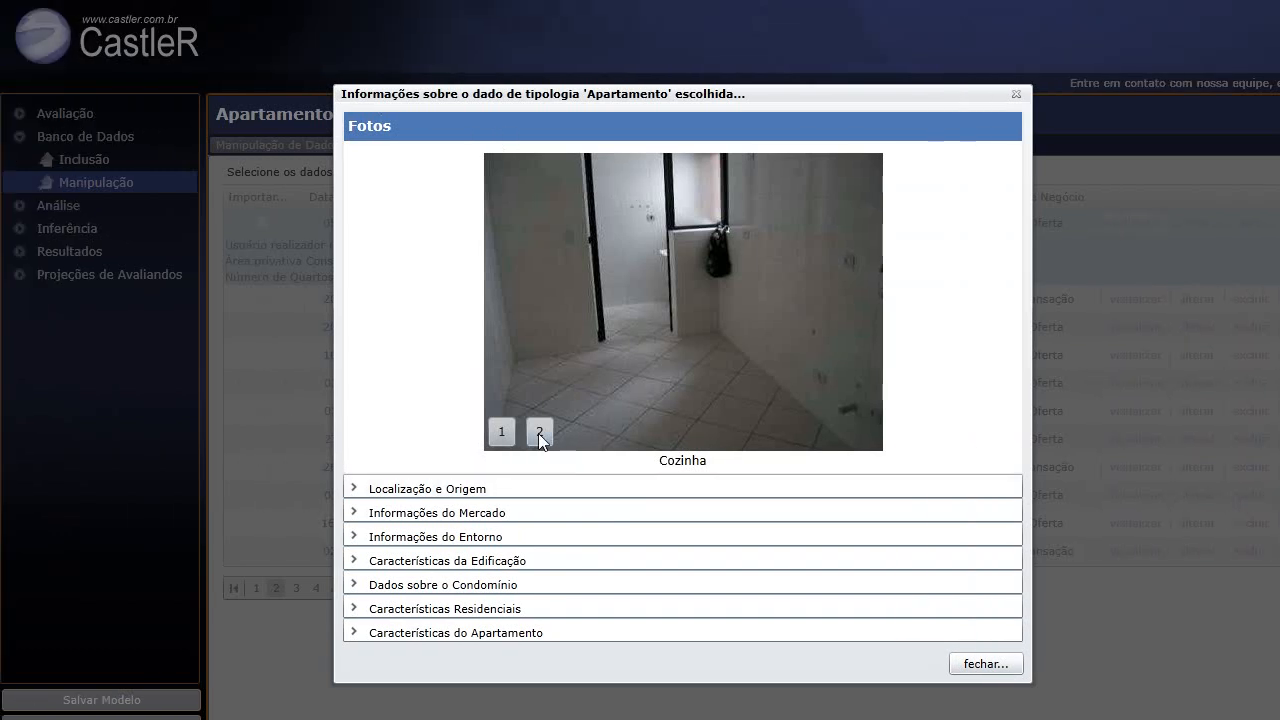
{"action": "left_click", "coordinate": [538, 433]}
{"action": "left_click", "coordinate": [437, 492]}
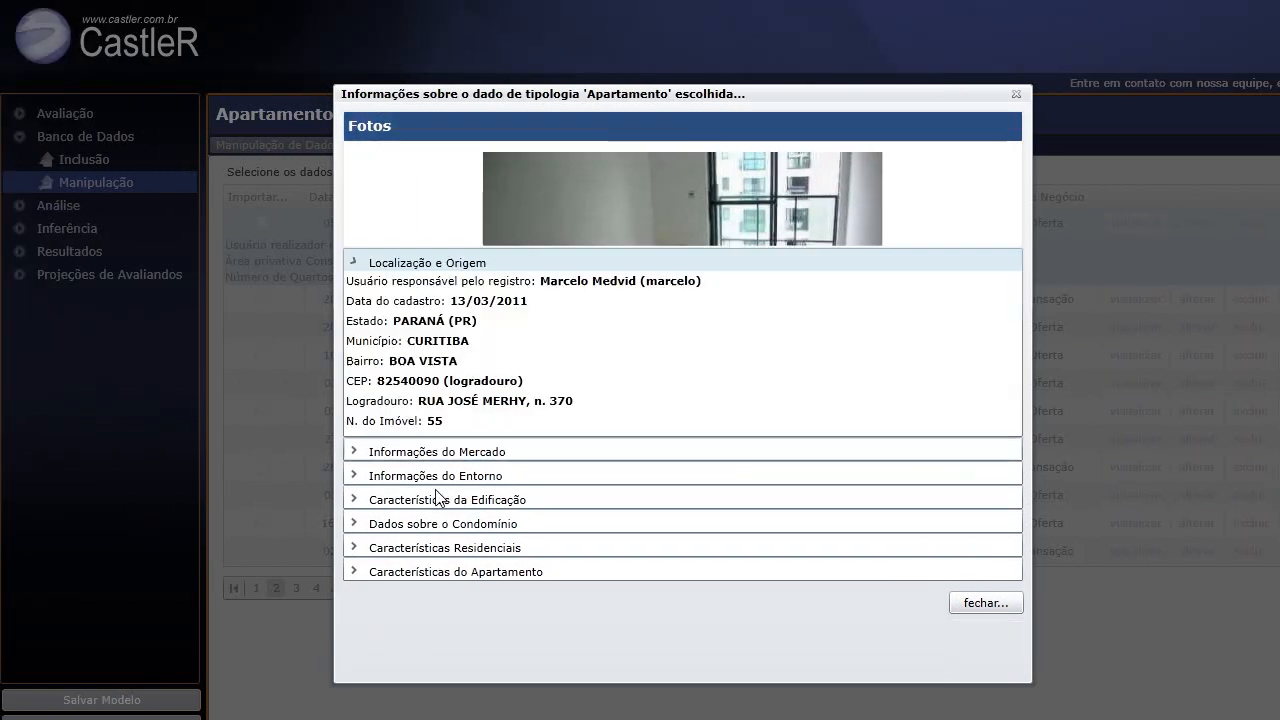
{"action": "left_click", "coordinate": [438, 424]}
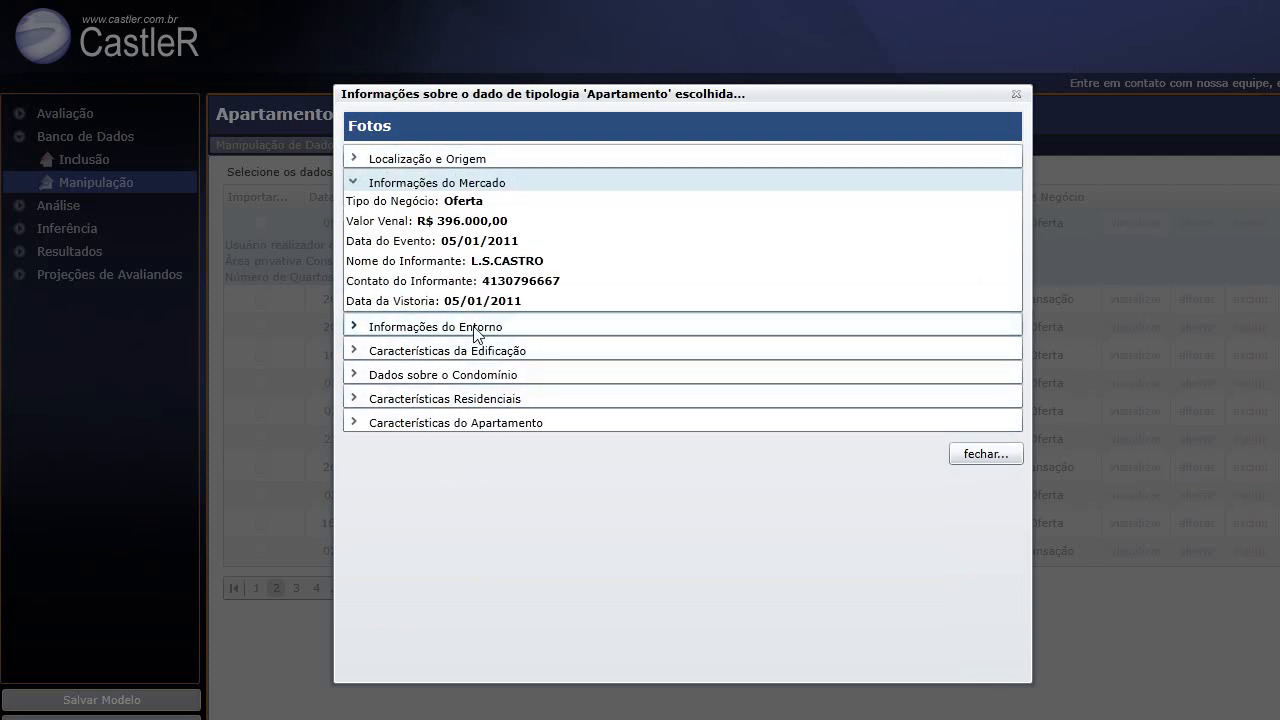
{"action": "left_click", "coordinate": [475, 327]}
{"action": "left_click", "coordinate": [477, 407]}
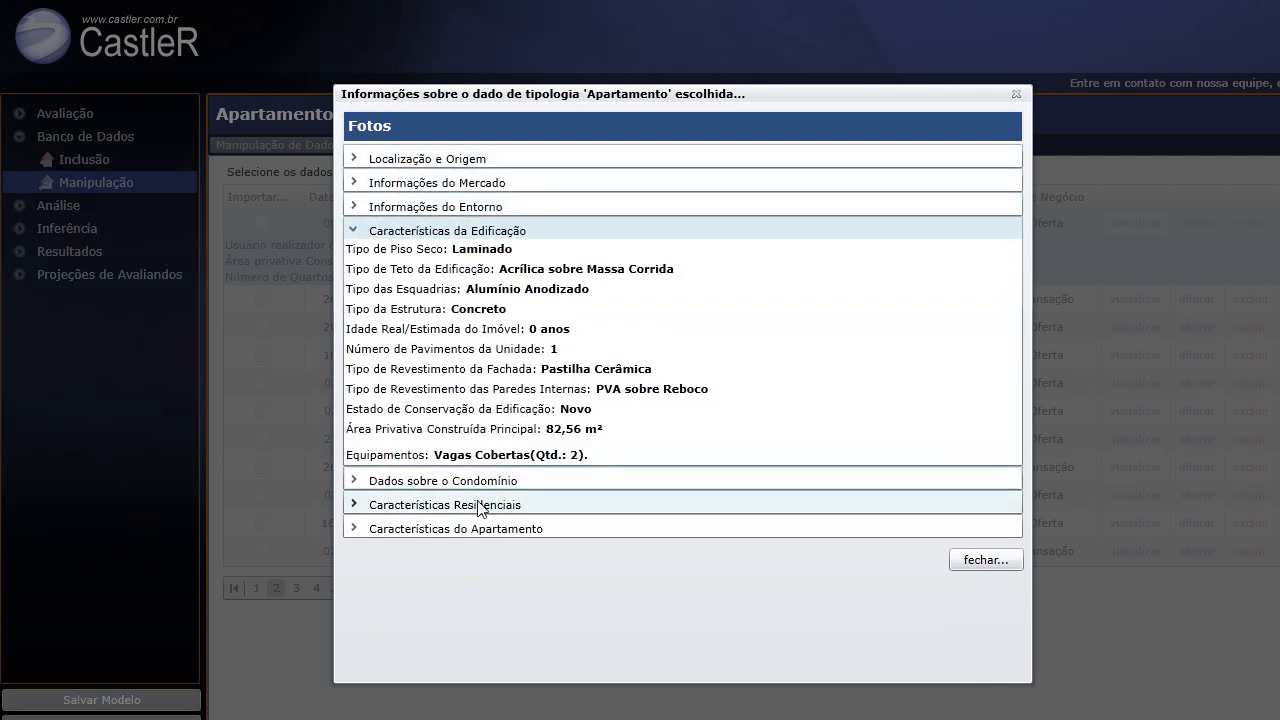
{"action": "left_click", "coordinate": [480, 481]}
{"action": "scroll", "coordinate": [480, 505], "scroll_direction": "down", "scroll_amount": 1}
{"action": "left_click", "coordinate": [479, 506]}
{"action": "left_click", "coordinate": [481, 386]}
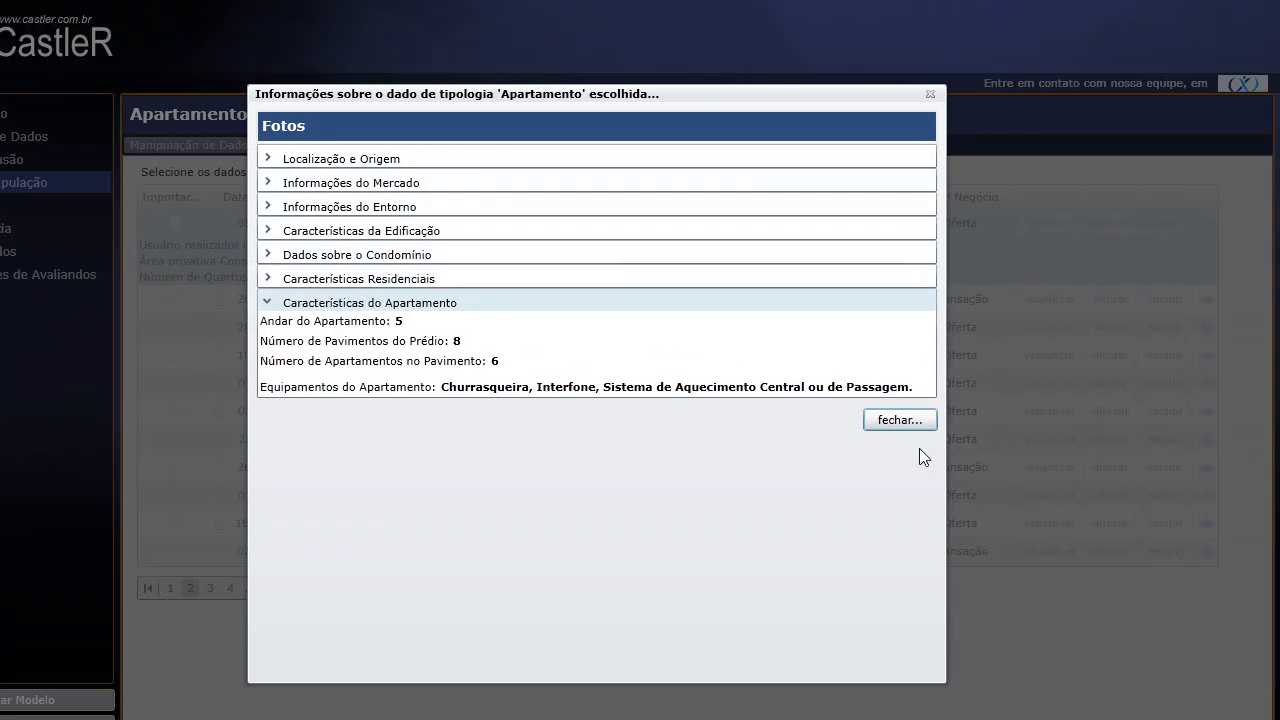
{"action": "left_click", "coordinate": [900, 420]}
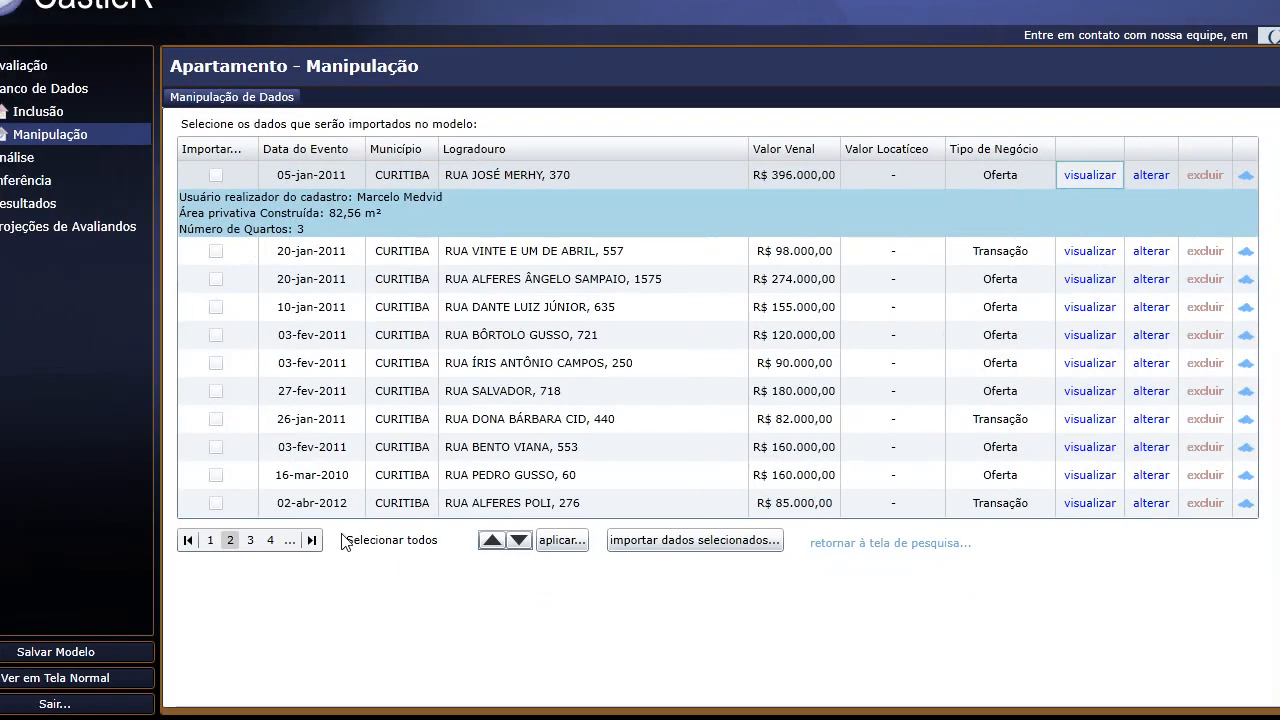
Mark all listed Curitiba apartments and import them, bringing 129 apartments into the model.
{"action": "left_click", "coordinate": [566, 542]}
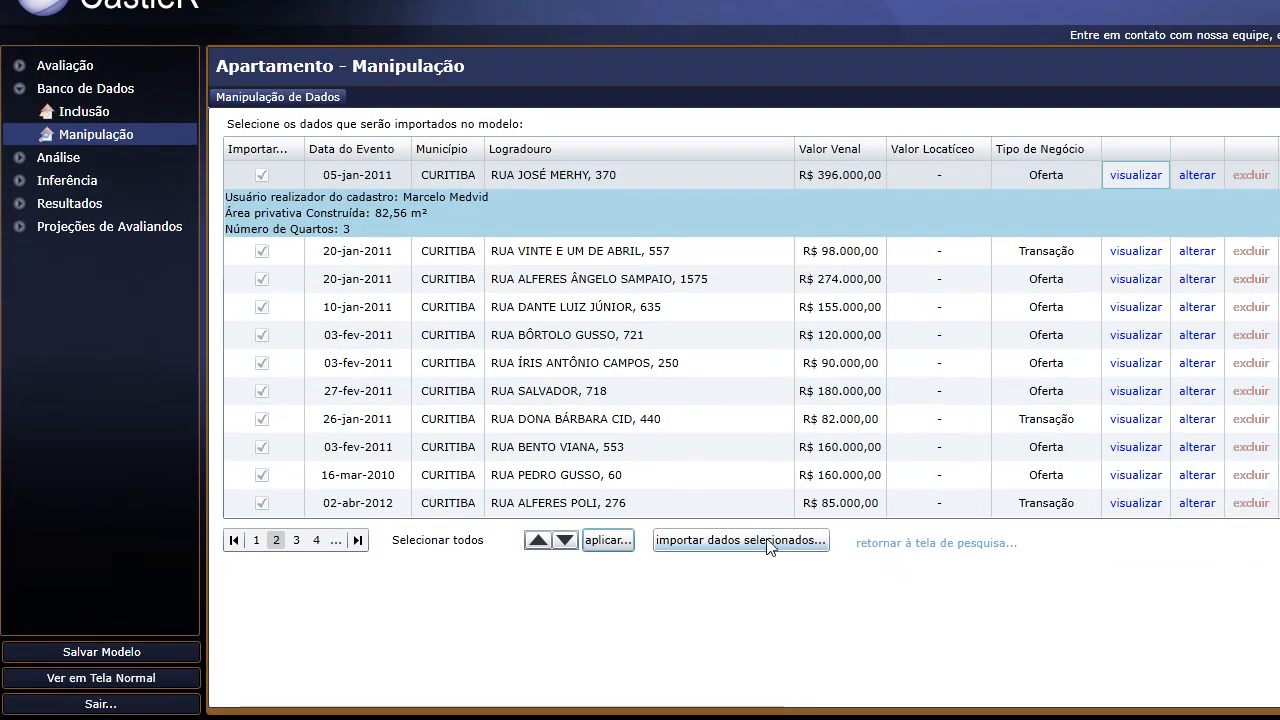
{"action": "left_click", "coordinate": [767, 541]}
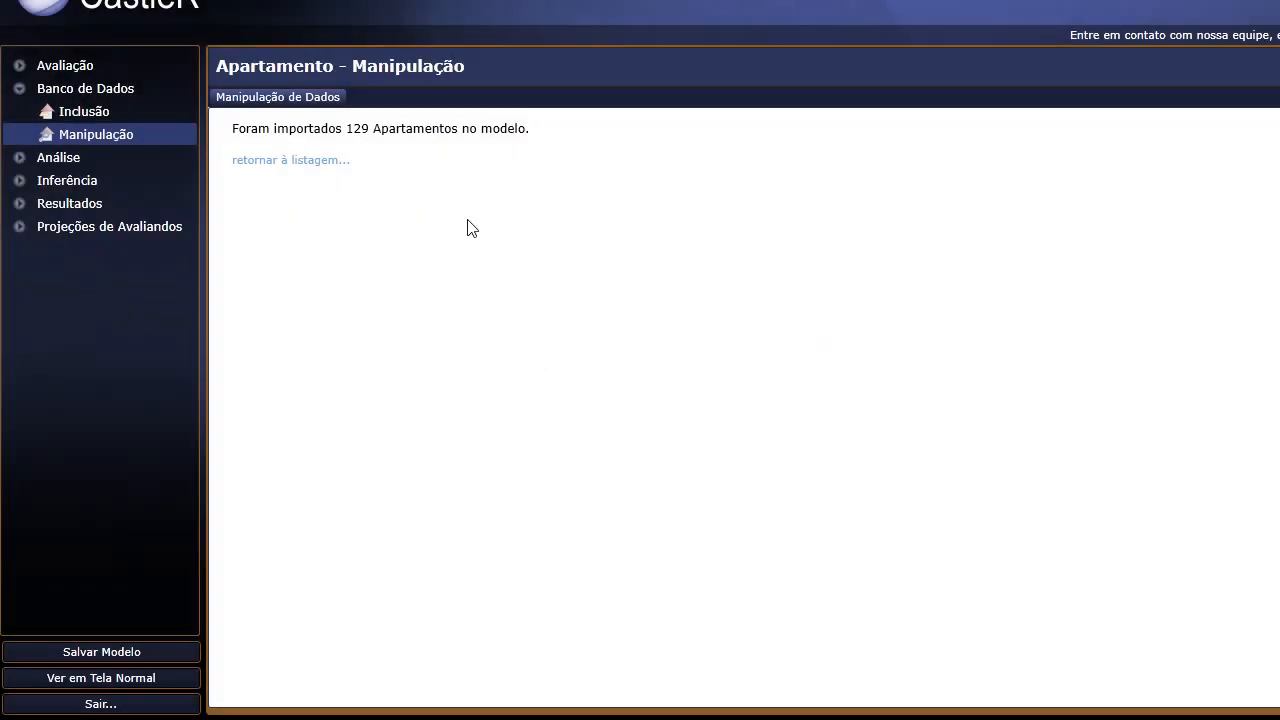
{"action": "scroll", "coordinate": [469, 219], "scroll_direction": "up", "scroll_amount": 1}
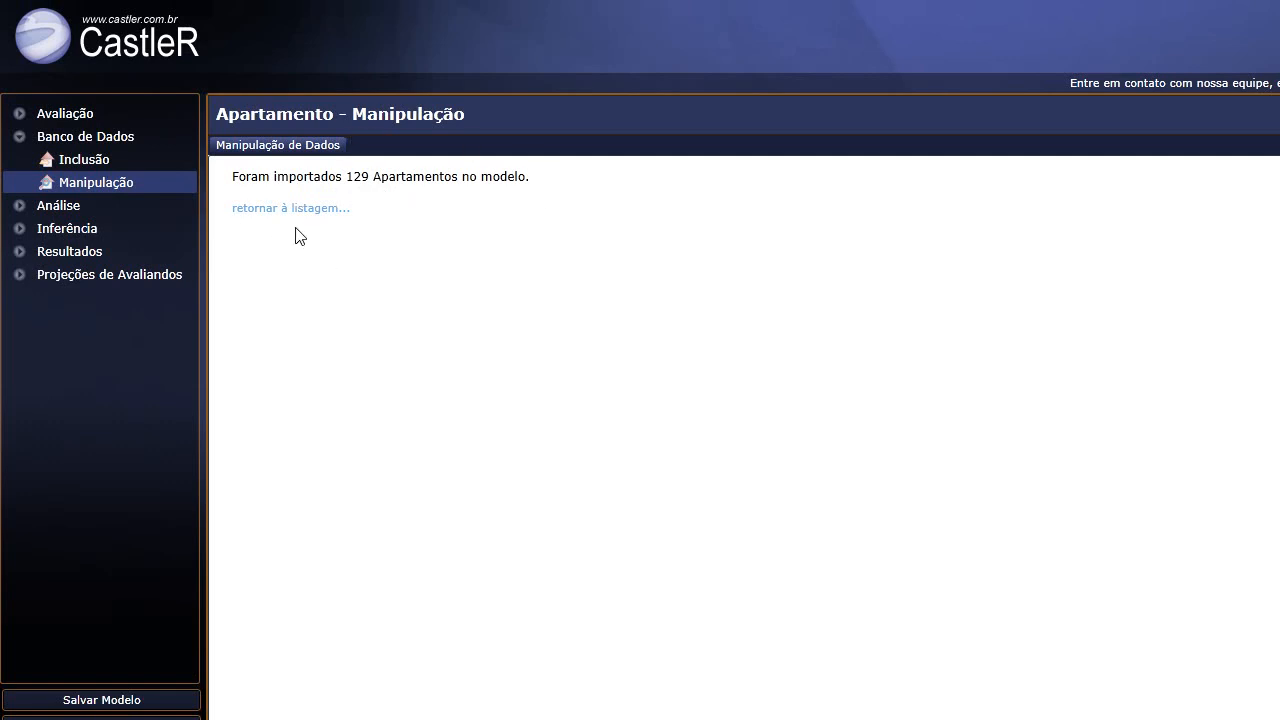
Open the model's Dados table under Avaliação and scroll across its columns.
{"action": "left_click", "coordinate": [21, 139]}
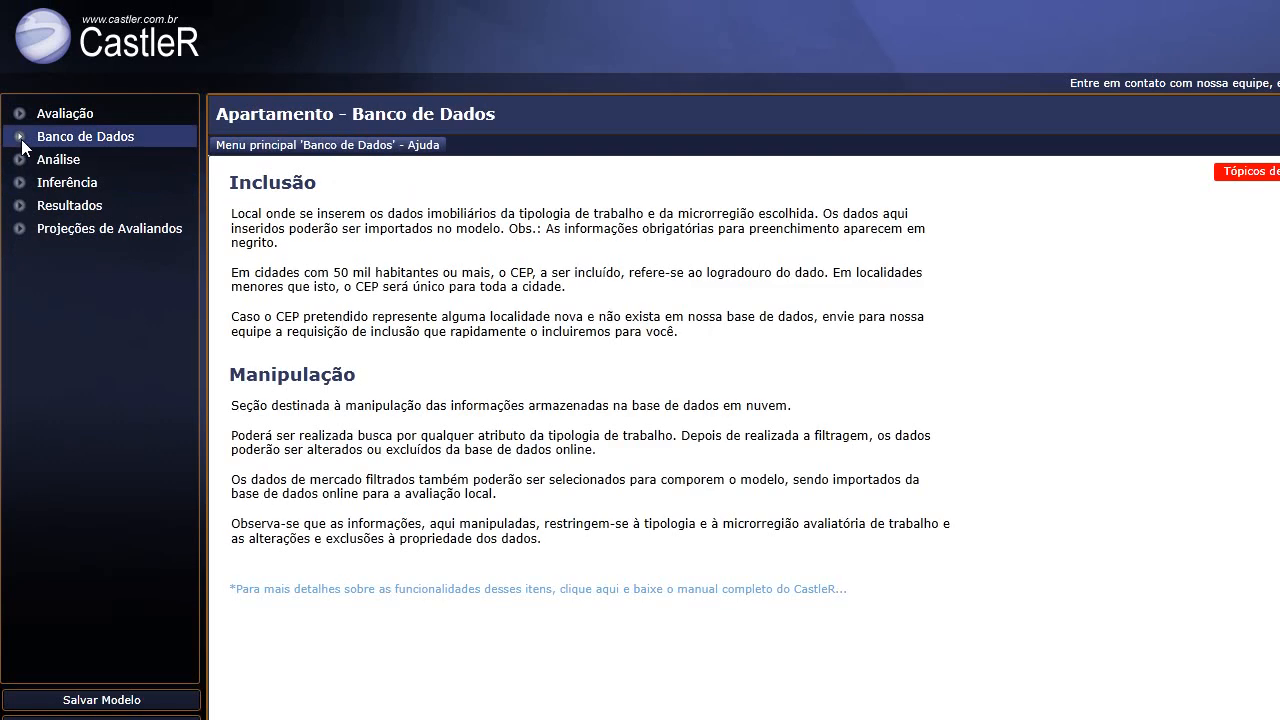
{"action": "left_click", "coordinate": [20, 115]}
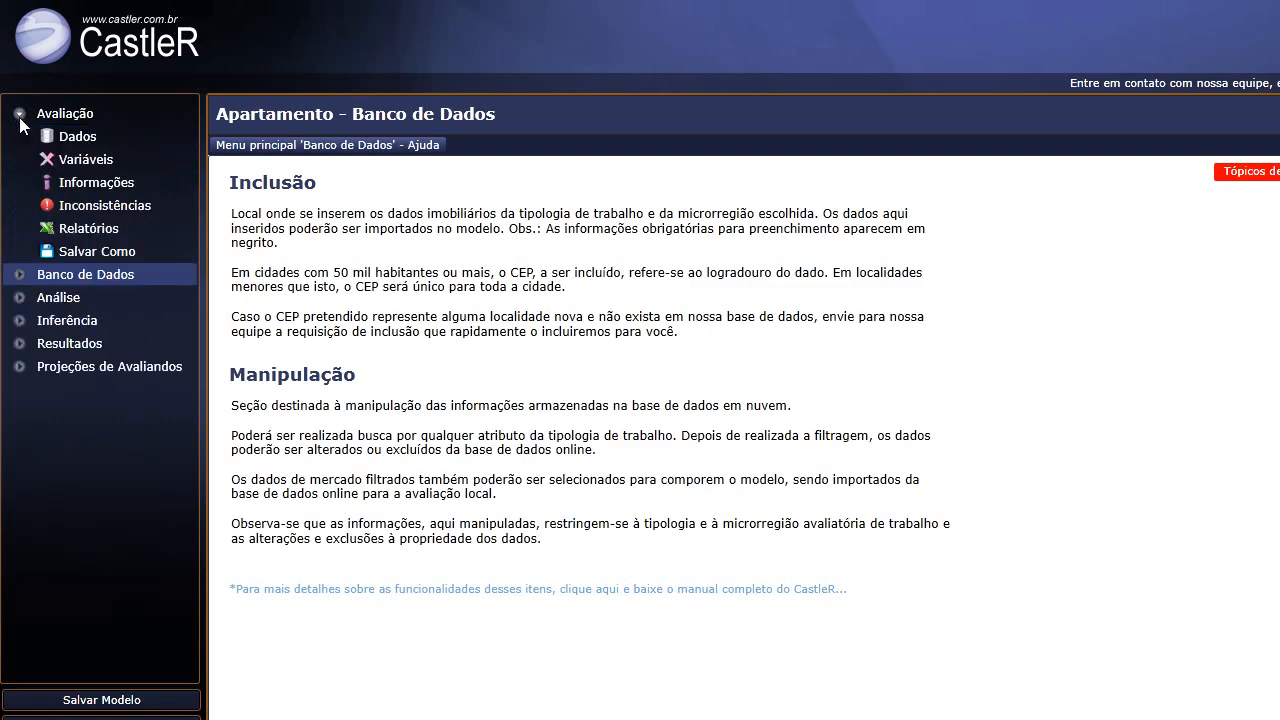
{"action": "left_click", "coordinate": [90, 140]}
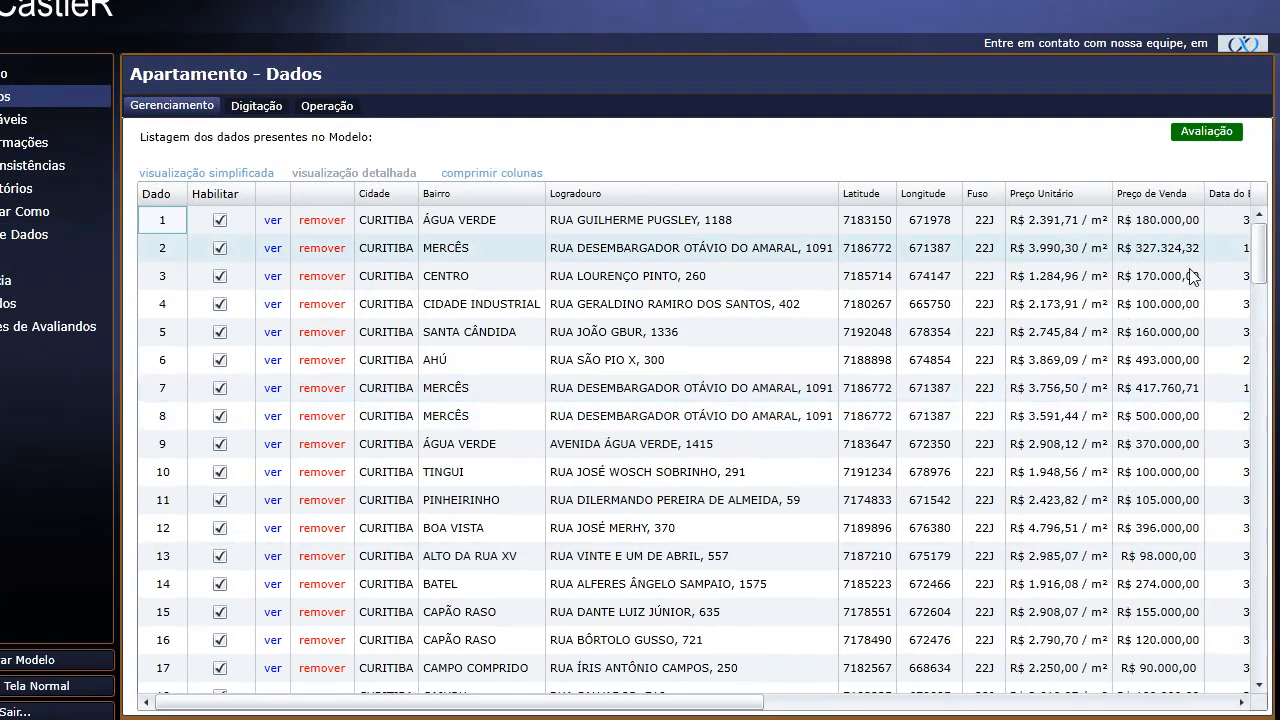
{"action": "mouse_move", "coordinate": [1260, 239]}
{"action": "left_mouse_down"}
{"action": "mouse_move", "coordinate": [1260, 360]}
{"action": "mouse_move", "coordinate": [1266, 224]}
{"action": "left_mouse_up"}
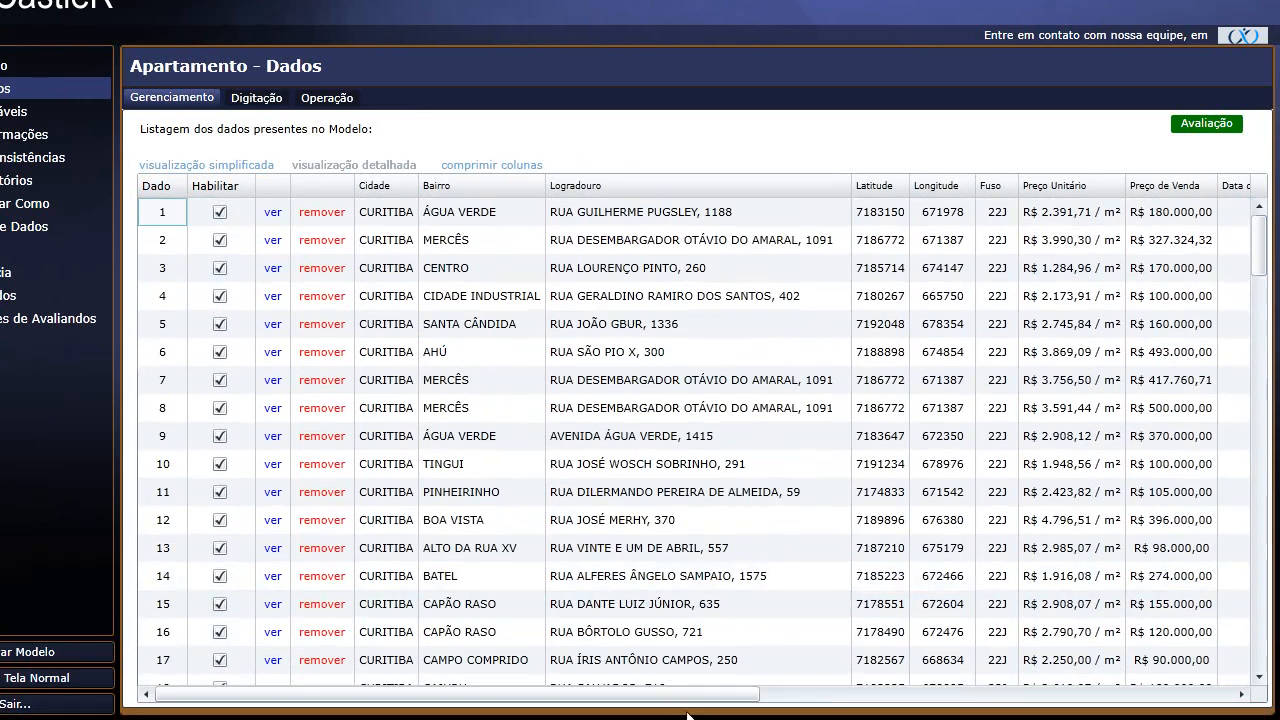
{"action": "left_click_drag", "start_coordinate": [688, 703], "coordinate": [634, 694]}
{"action": "left_click_drag", "start_coordinate": [683, 705], "coordinate": [1080, 703]}
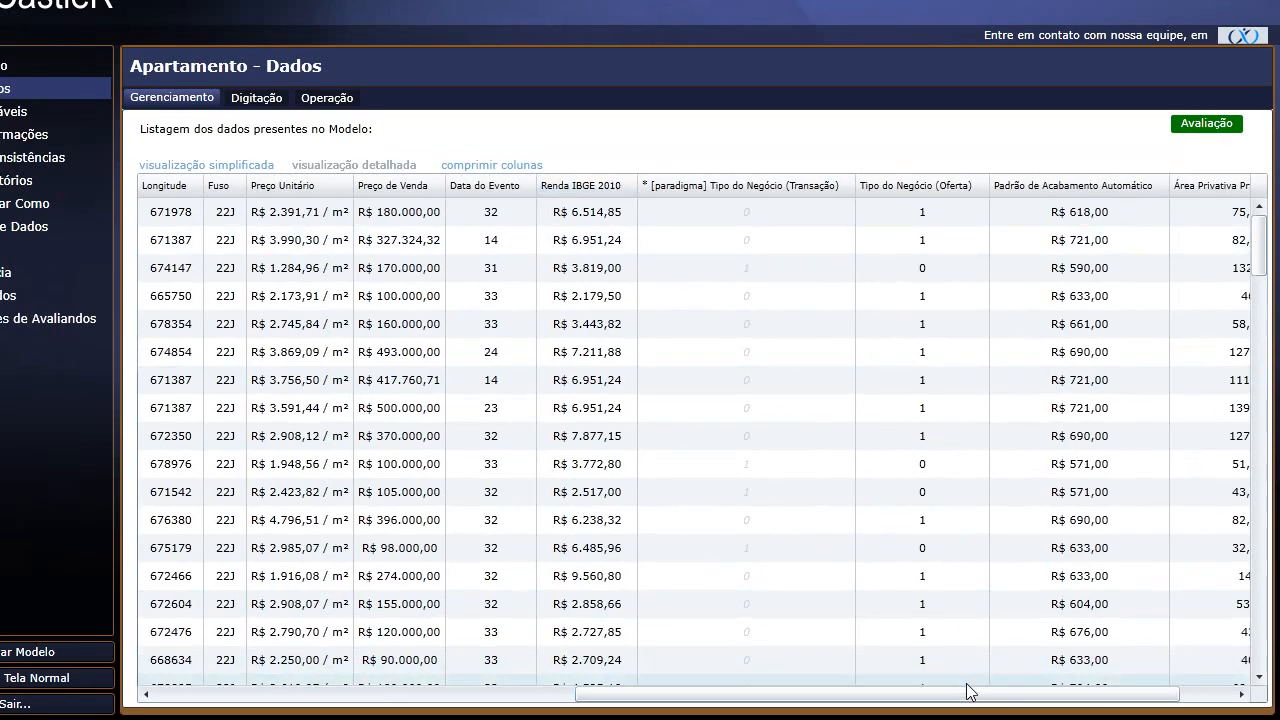
{"action": "left_click_drag", "start_coordinate": [1000, 704], "coordinate": [1161, 708]}
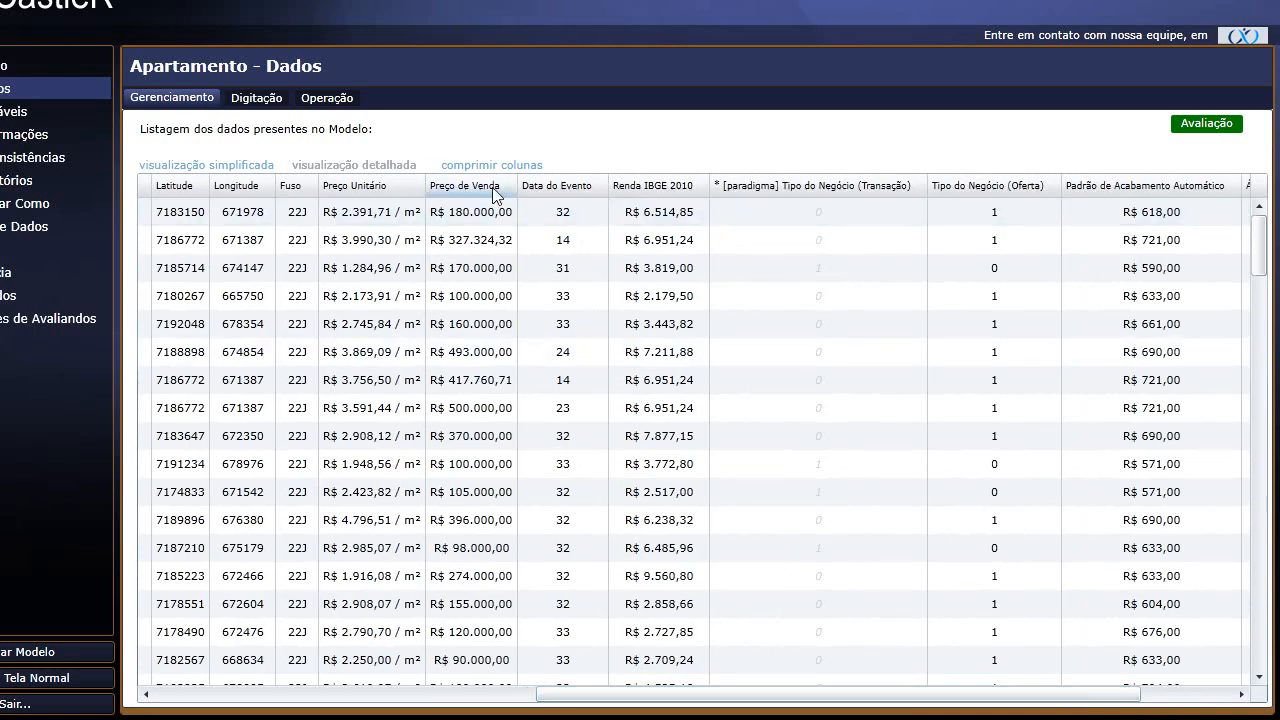
Move Preço de Venda after Data do Evento and sort it highest price first.
{"action": "left_click_drag", "start_coordinate": [493, 190], "coordinate": [642, 225]}
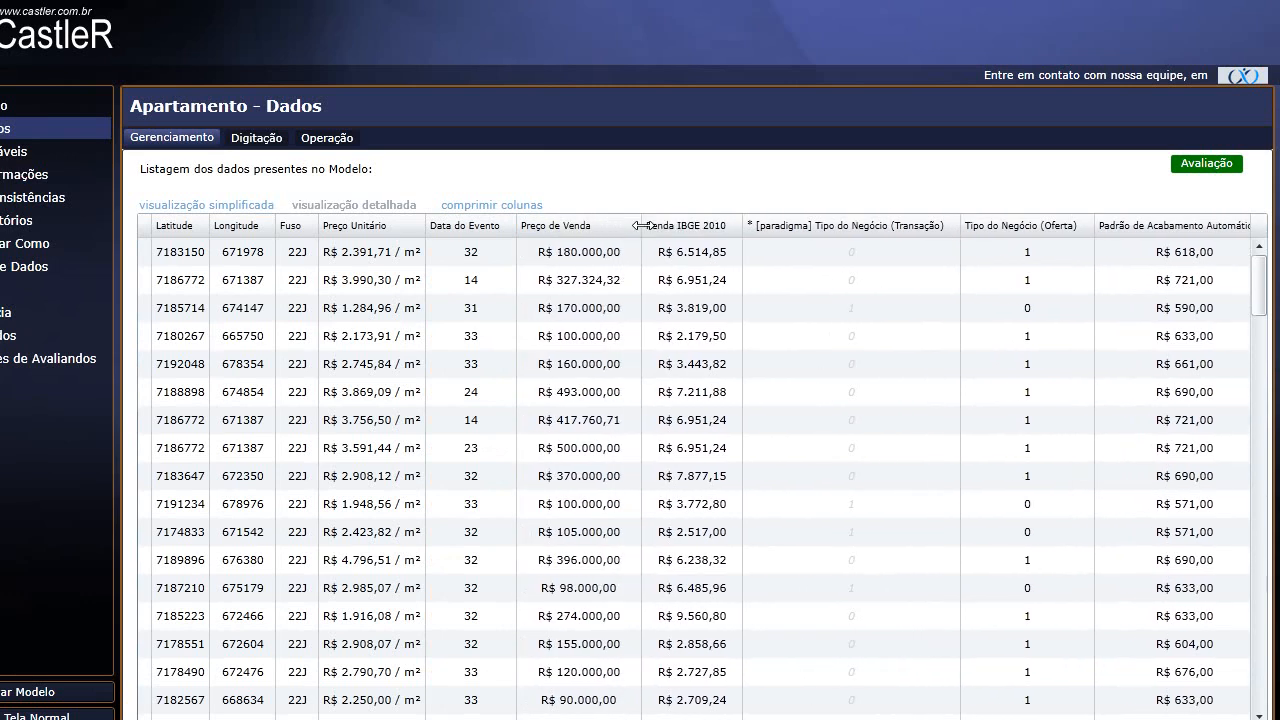
{"action": "left_click", "coordinate": [574, 228]}
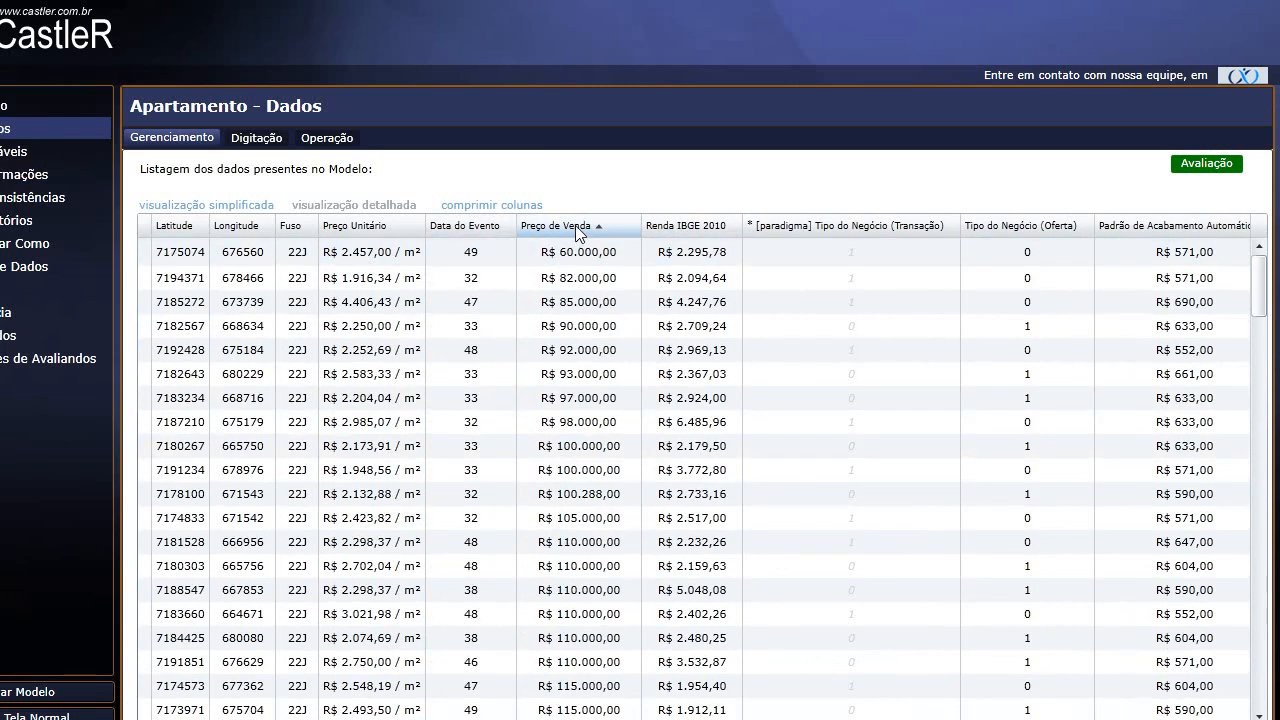
{"action": "left_click", "coordinate": [576, 230]}
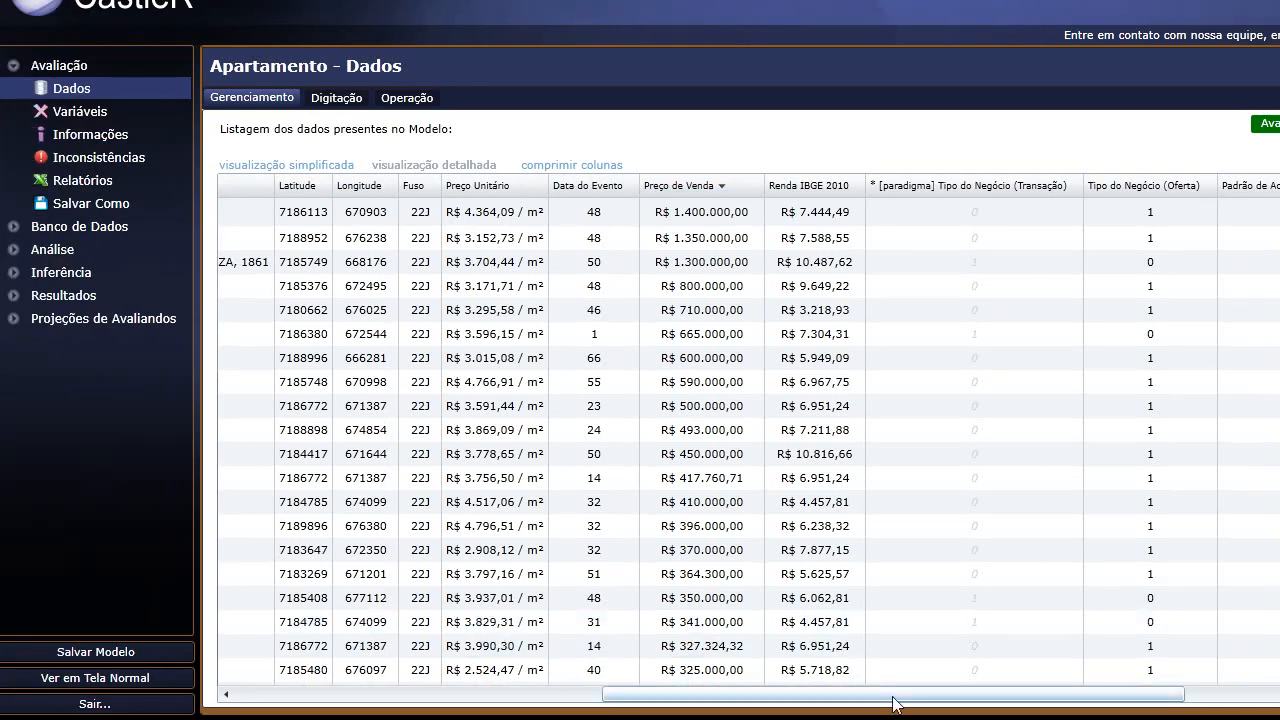
{"action": "left_click_drag", "start_coordinate": [880, 700], "coordinate": [492, 697]}
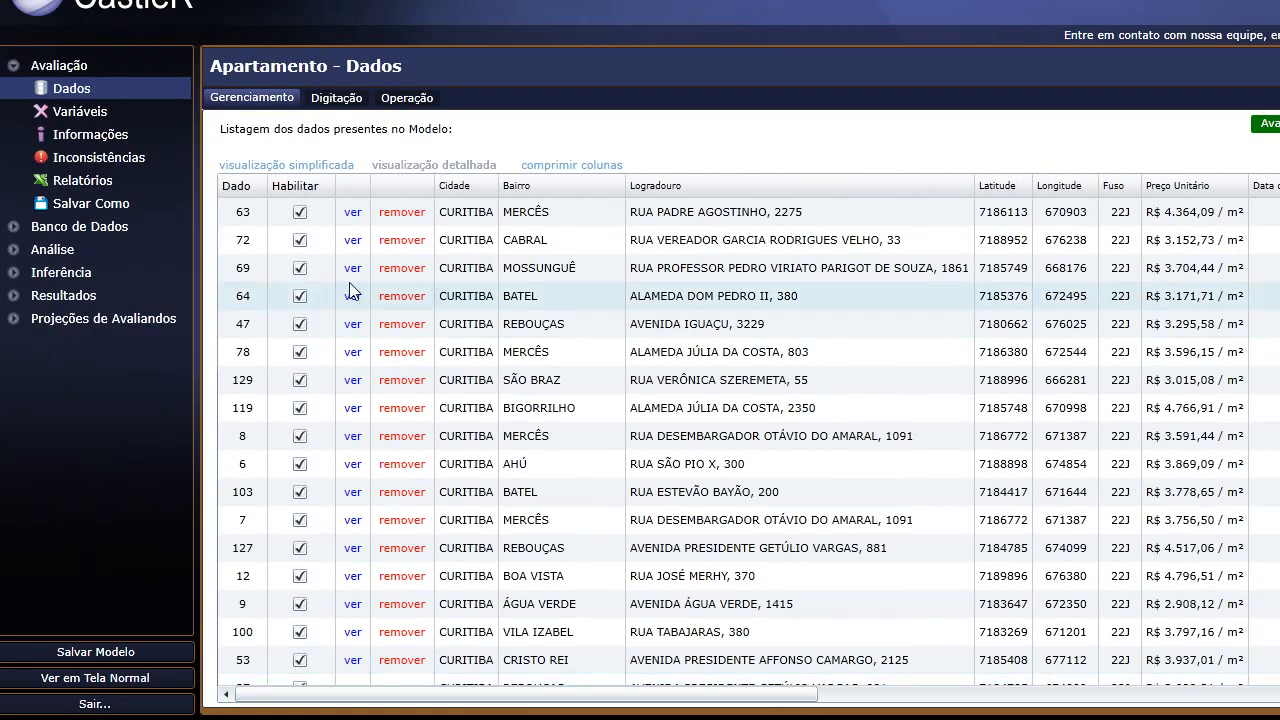
Open the full record of data point 63 and browse its apartment photos.
{"action": "left_click", "coordinate": [300, 213]}
{"action": "left_click", "coordinate": [300, 213]}
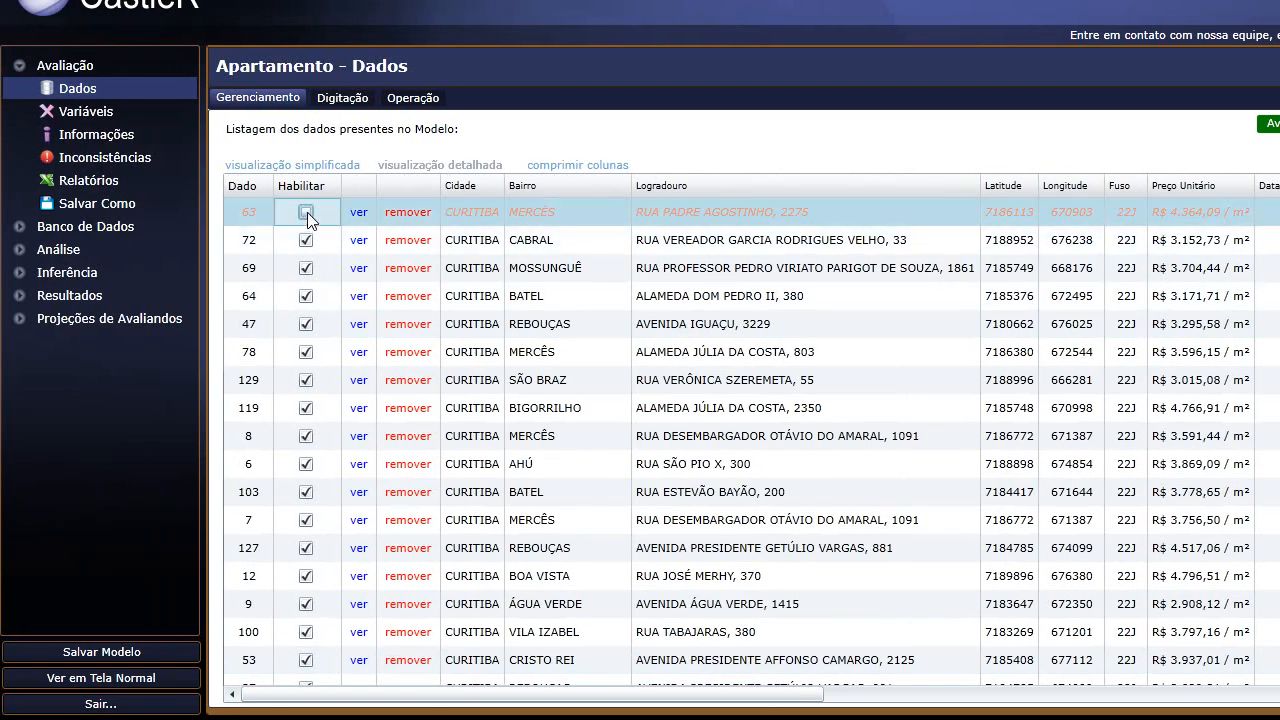
{"action": "left_click", "coordinate": [360, 216]}
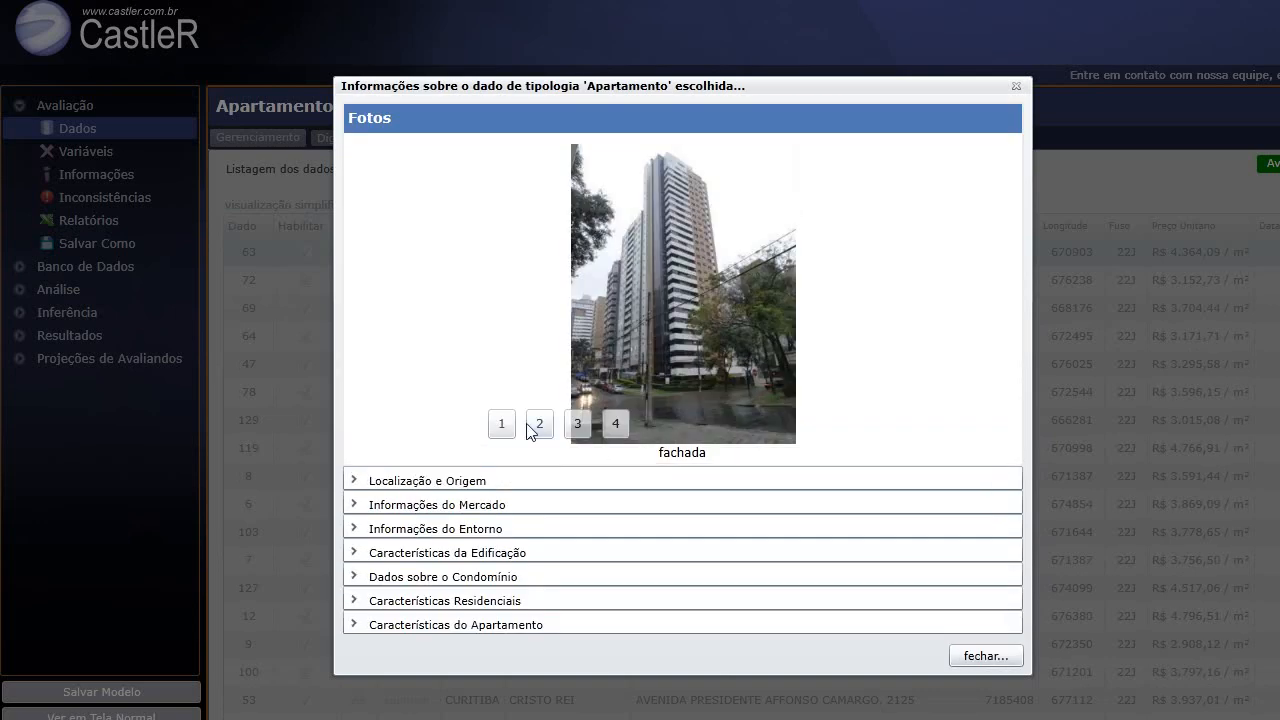
{"action": "left_click", "coordinate": [539, 424]}
{"action": "left_click", "coordinate": [578, 424]}
{"action": "left_click", "coordinate": [615, 424]}
Expand each detail section from Localização e Origem down to Características do Apartamento.
{"action": "left_click", "coordinate": [522, 482]}
{"action": "left_click", "coordinate": [510, 392]}
{"action": "left_click", "coordinate": [527, 320]}
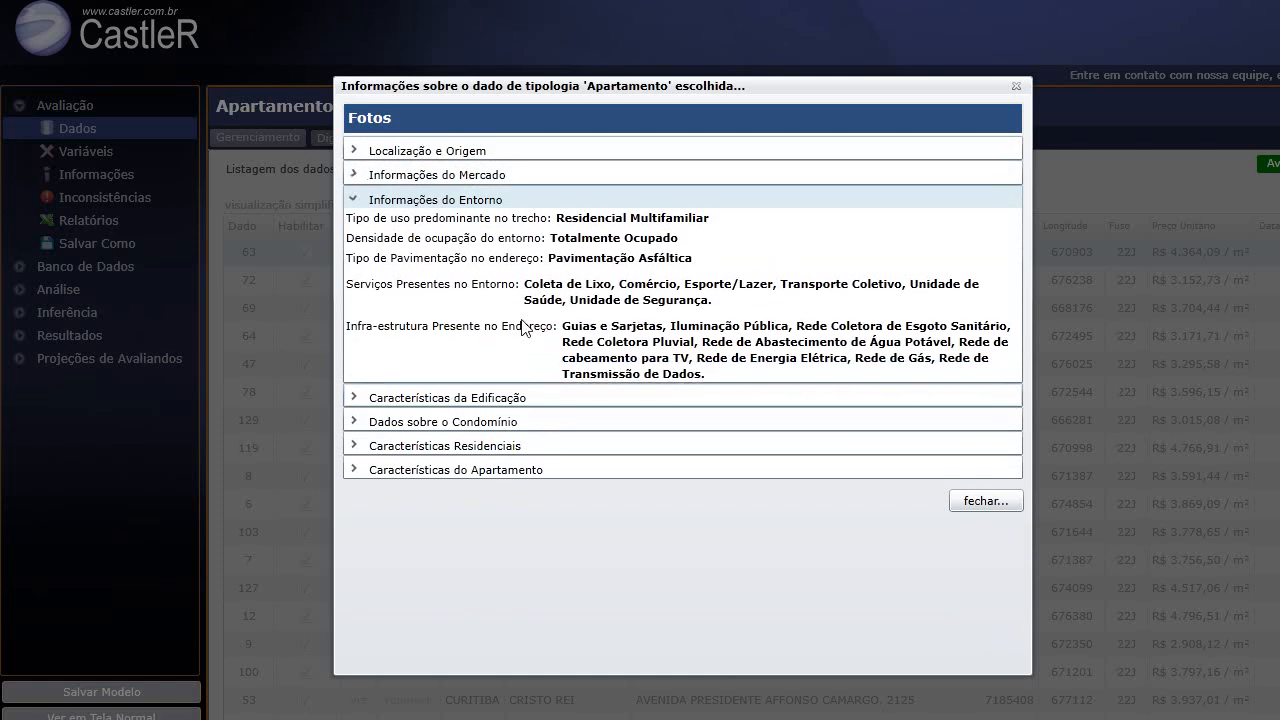
{"action": "left_click", "coordinate": [446, 396]}
{"action": "left_click", "coordinate": [446, 472]}
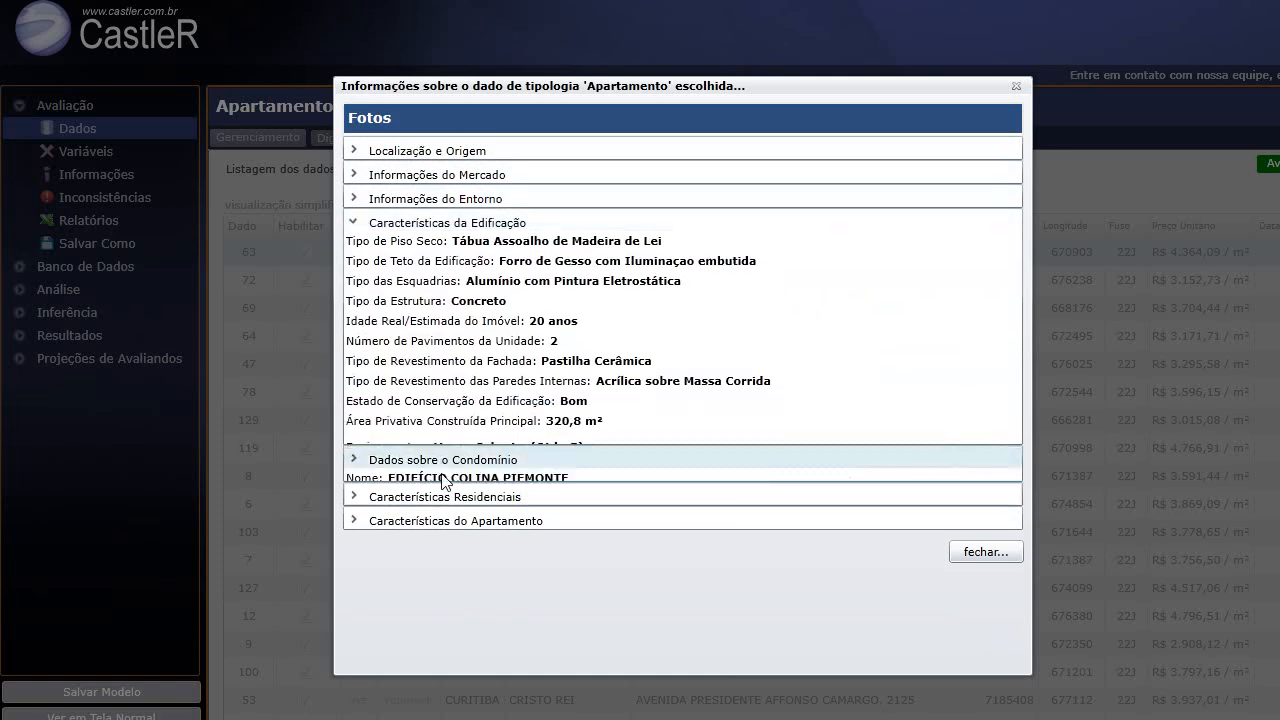
{"action": "scroll", "coordinate": [446, 480], "scroll_direction": "down", "scroll_amount": 1}
{"action": "left_click", "coordinate": [443, 468]}
{"action": "left_click", "coordinate": [441, 394]}
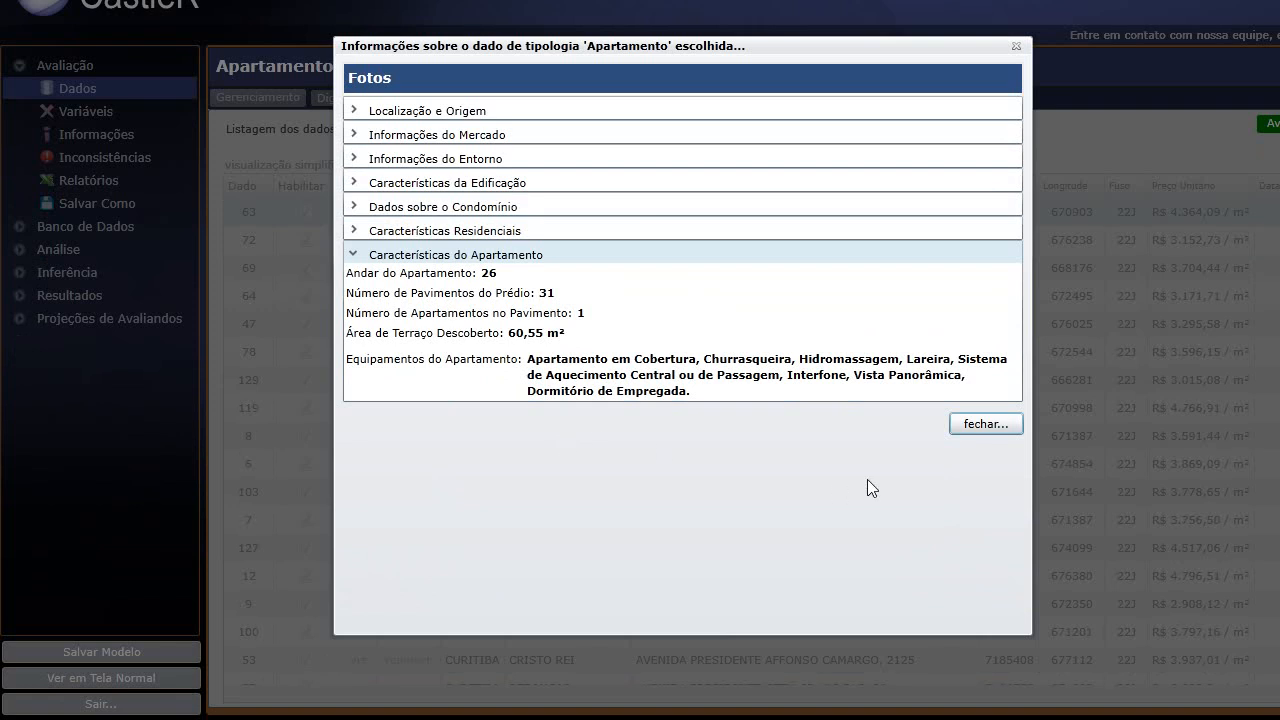
Close the record and decline the removal of data point 63.
{"action": "left_click", "coordinate": [954, 426]}
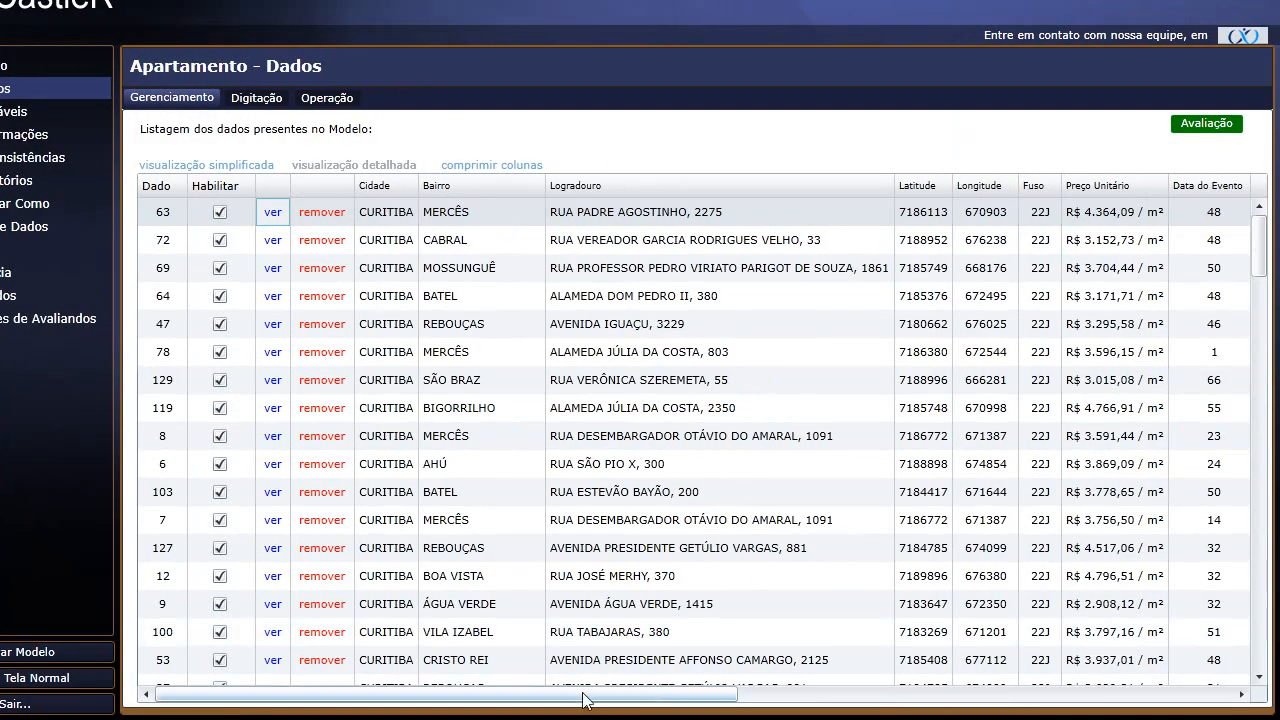
{"action": "left_click_drag", "start_coordinate": [602, 694], "coordinate": [570, 694]}
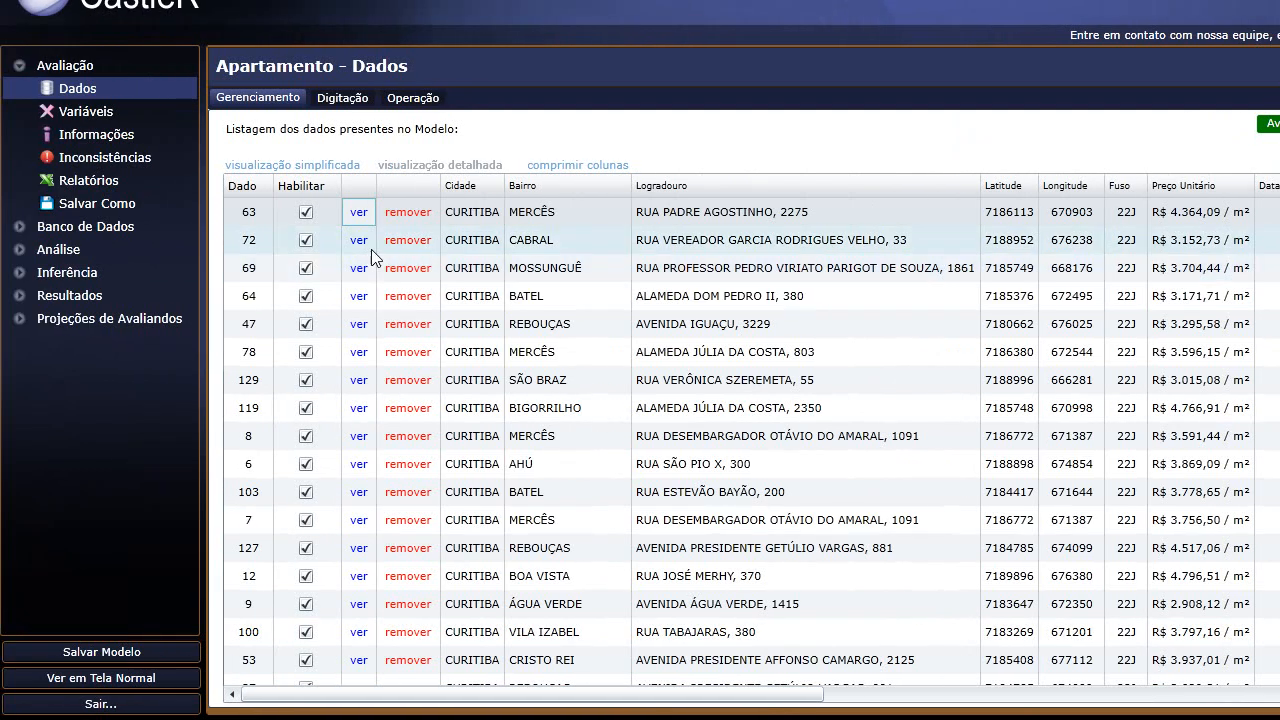
{"action": "left_click", "coordinate": [407, 214]}
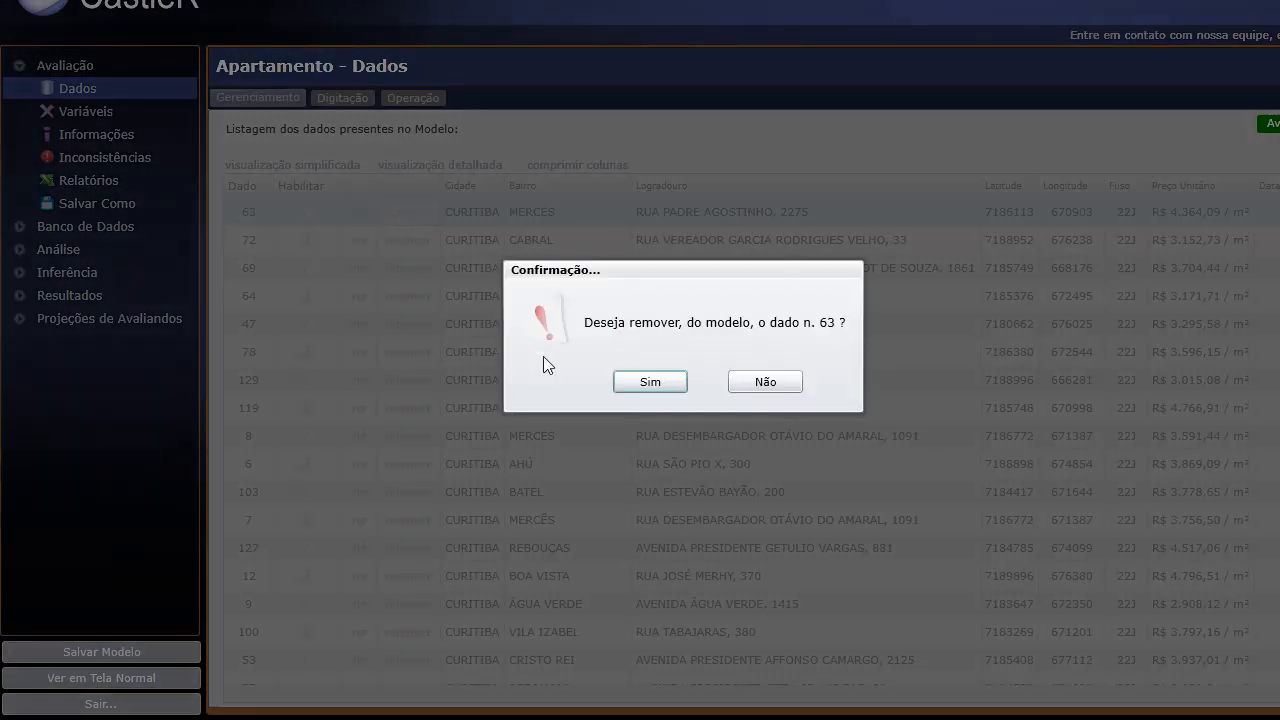
{"action": "left_click", "coordinate": [777, 383]}
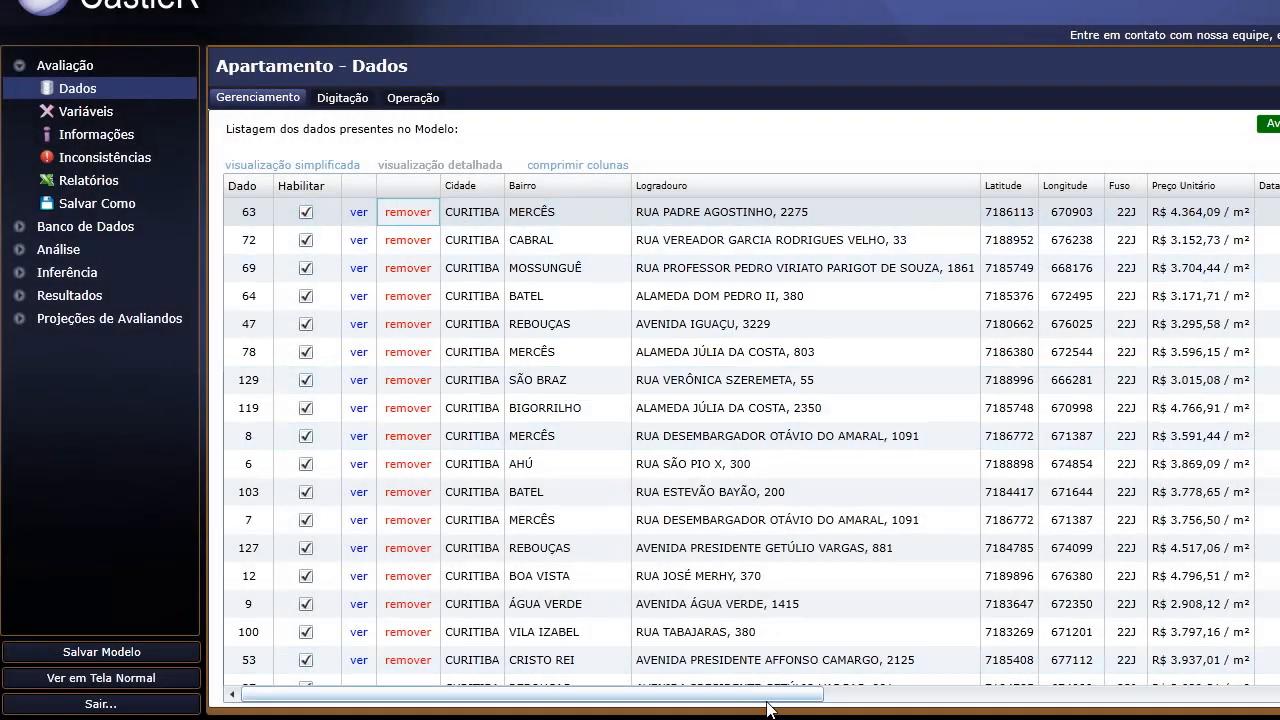
Scroll the Dados table and select the R$ 1.400.000,00 data point.
{"action": "left_click_drag", "start_coordinate": [774, 694], "coordinate": [1050, 694]}
{"action": "left_click_drag", "start_coordinate": [966, 694], "coordinate": [1188, 694]}
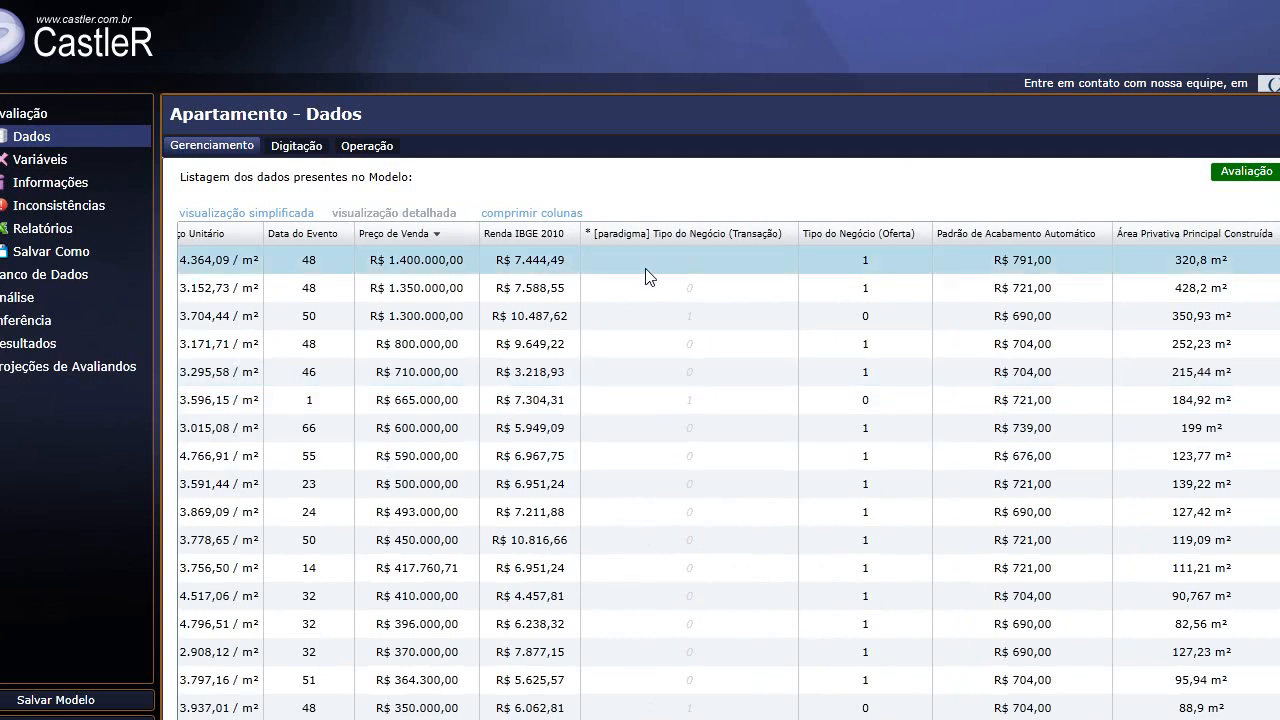
{"action": "left_click", "coordinate": [907, 257]}
{"action": "left_click_drag", "start_coordinate": [922, 694], "coordinate": [437, 690]}
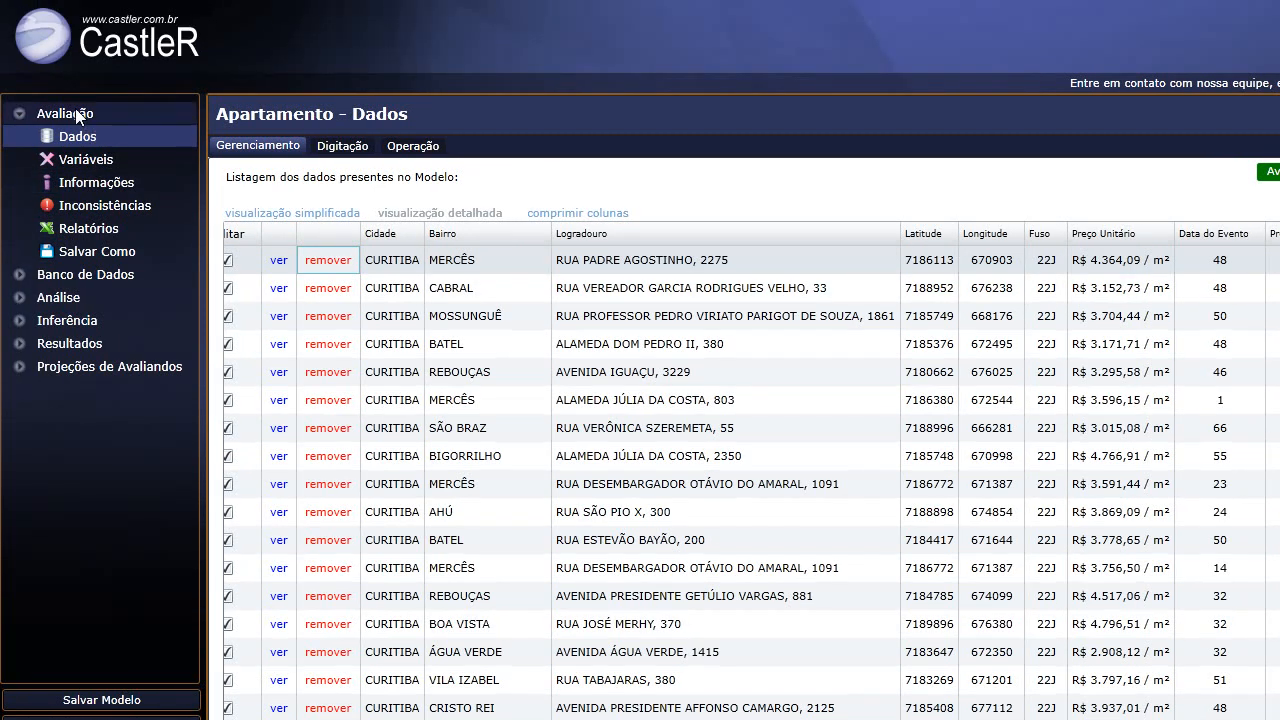
Open Variáveis and review the Especiais, Códigos Alocados, Padrão de Acabamento and Discretas variables.
{"action": "left_click", "coordinate": [75, 162]}
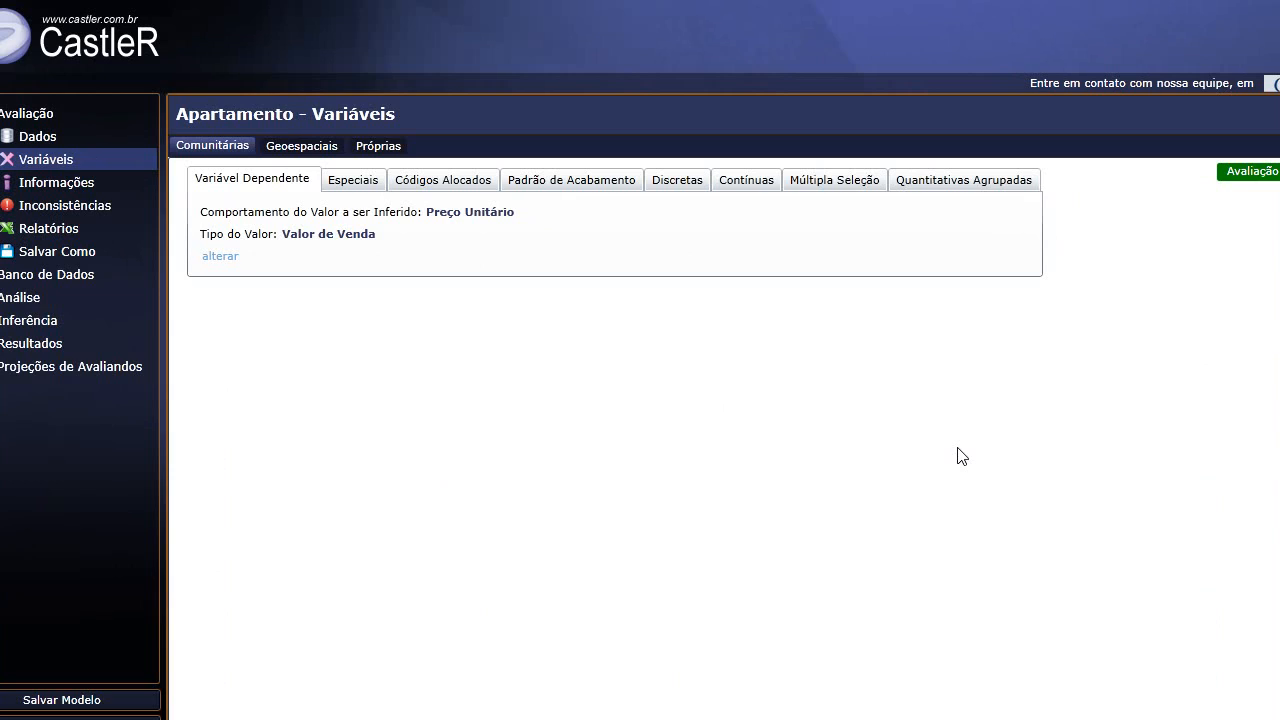
{"action": "left_click", "coordinate": [338, 182]}
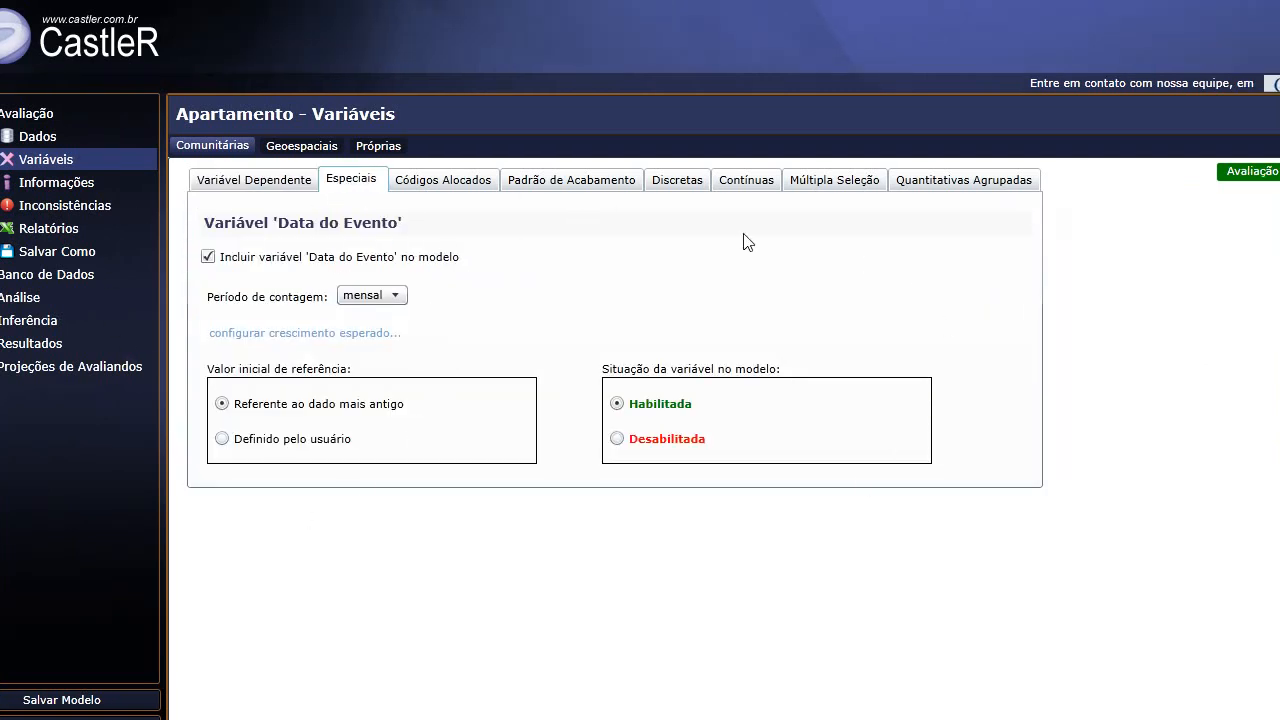
{"action": "left_click", "coordinate": [443, 182]}
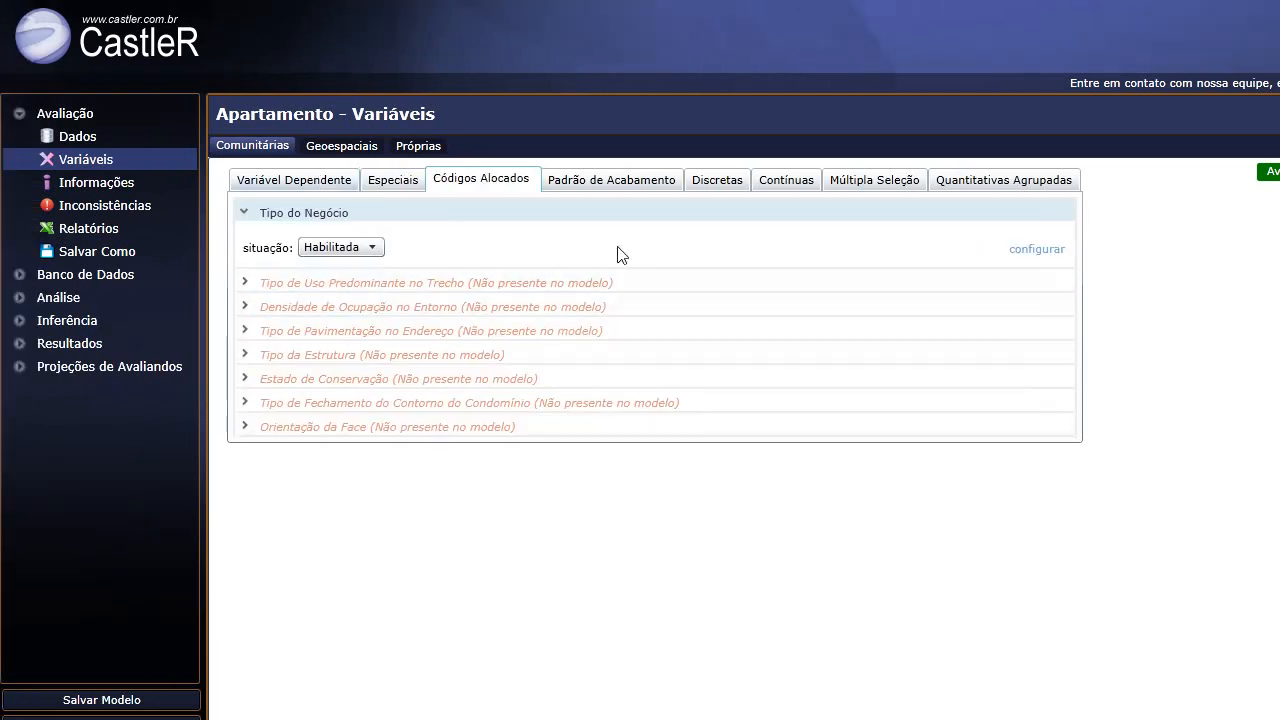
{"action": "left_click", "coordinate": [634, 181]}
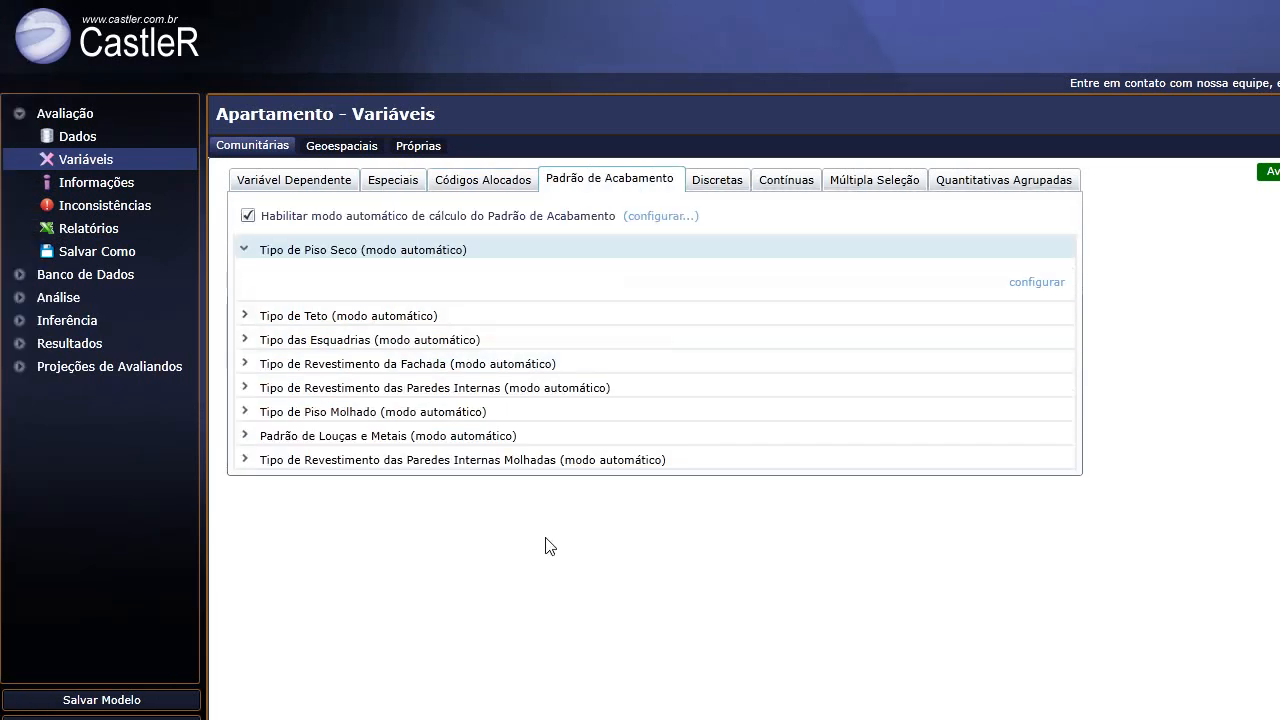
{"action": "left_click", "coordinate": [703, 178]}
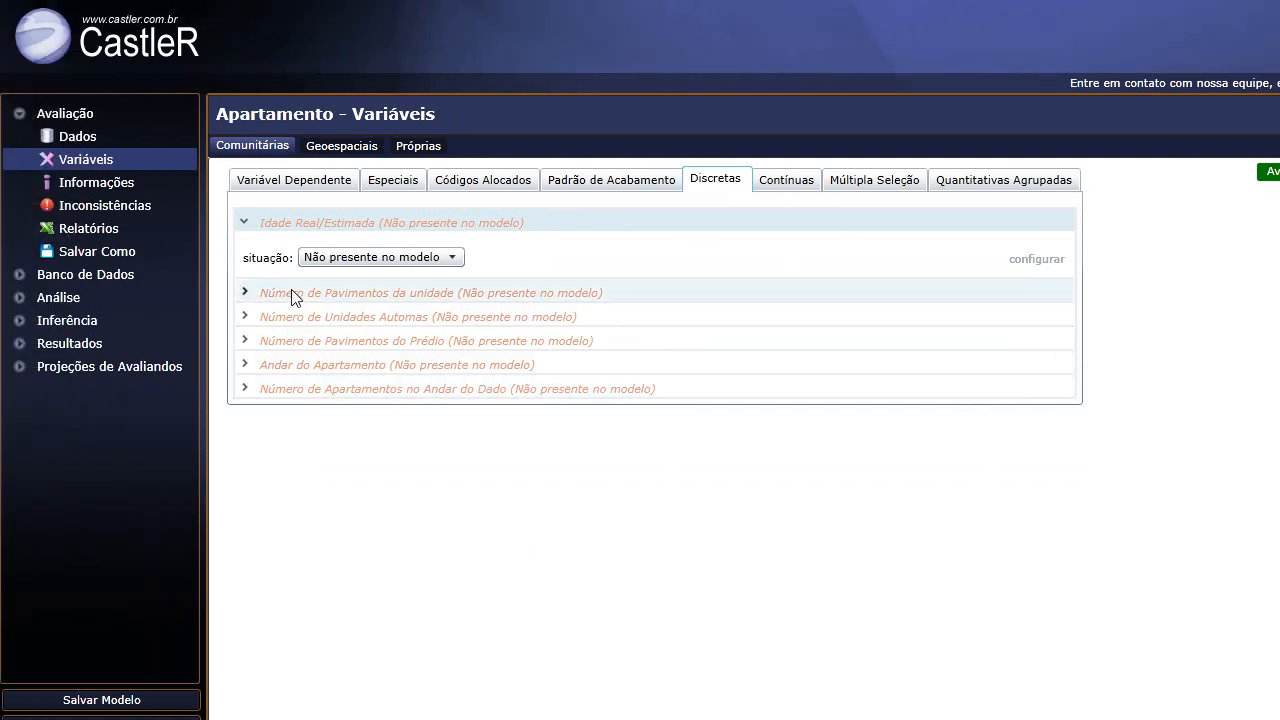
Keep Número de Pavimentos da unidade out of the model, then view the continuous variables.
{"action": "left_click", "coordinate": [295, 293]}
{"action": "left_click", "coordinate": [348, 285]}
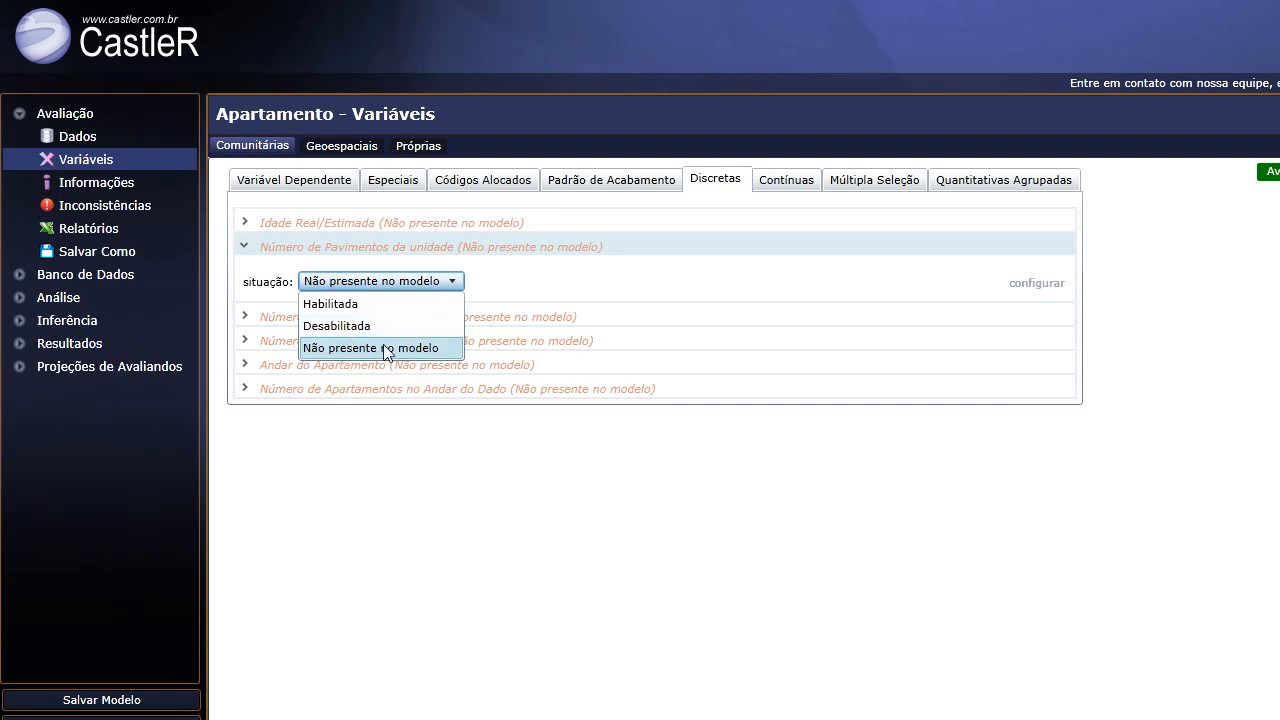
{"action": "left_click", "coordinate": [563, 291]}
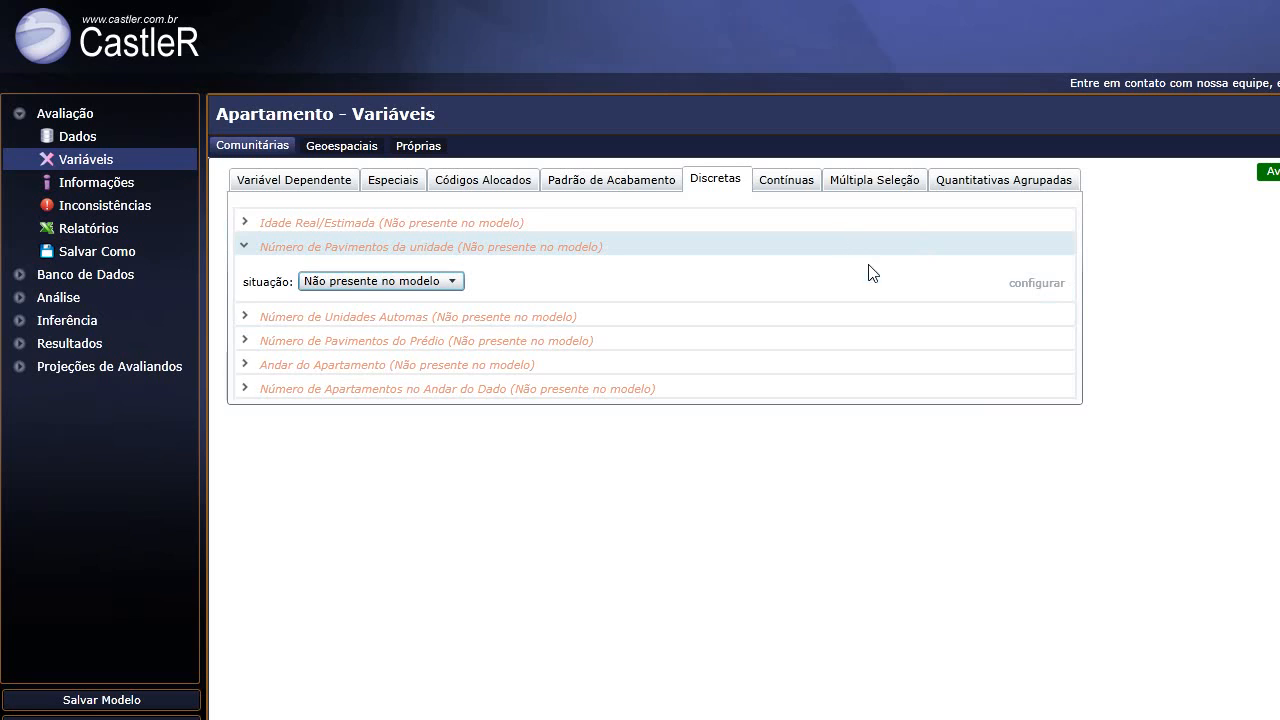
{"action": "left_click", "coordinate": [805, 188]}
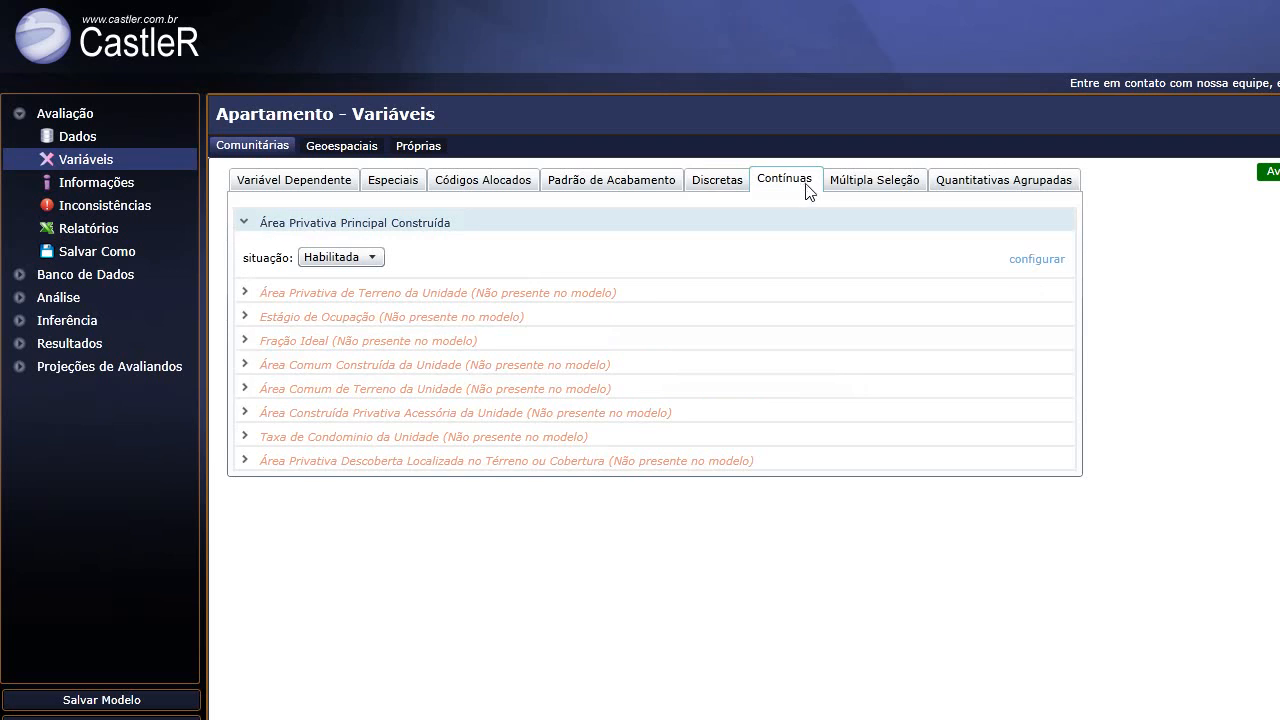
Set Benfeitorias da Residência to Habilitada under Quantitativas Agrupadas, then go to Dados.
{"action": "left_click", "coordinate": [872, 186]}
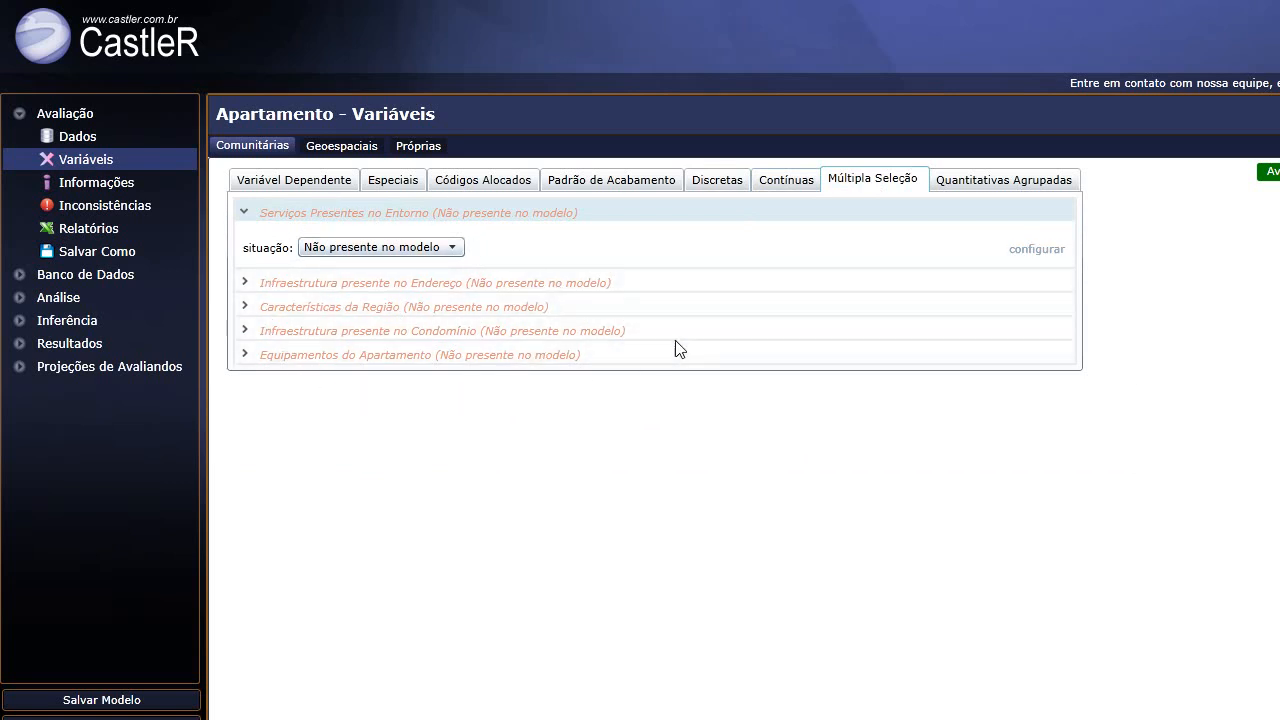
{"action": "left_click", "coordinate": [975, 182]}
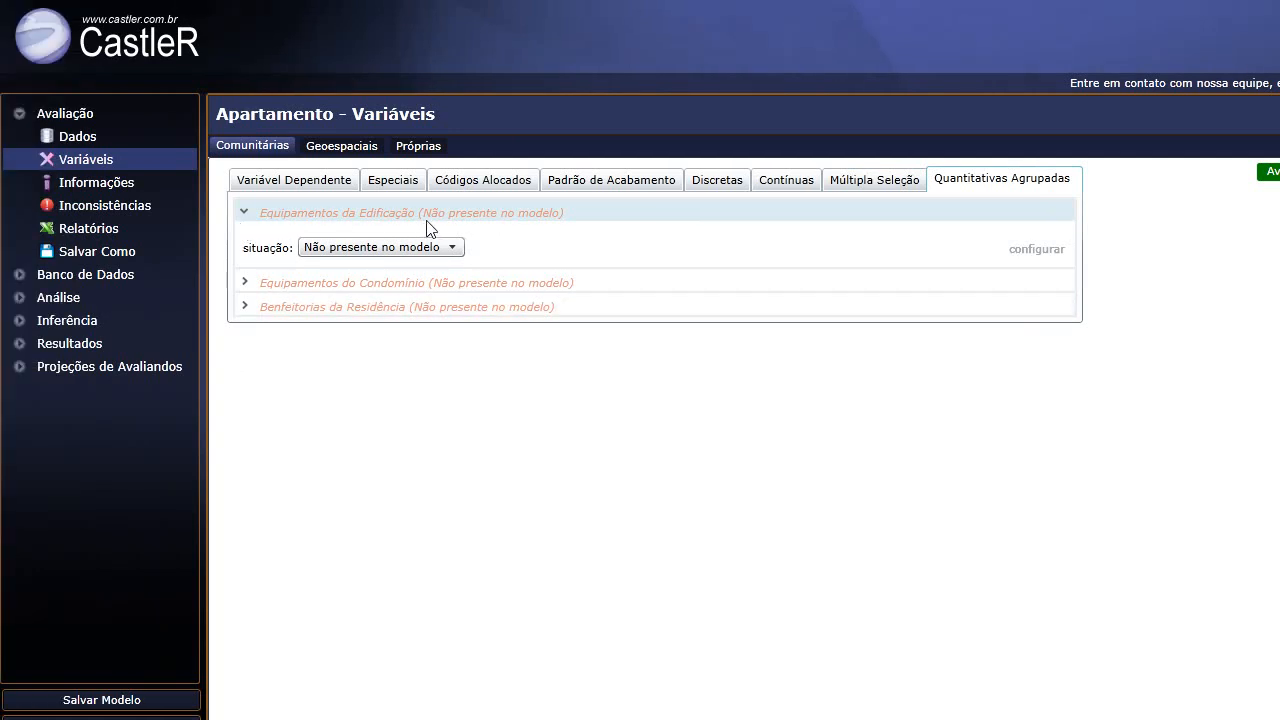
{"action": "left_click", "coordinate": [329, 289]}
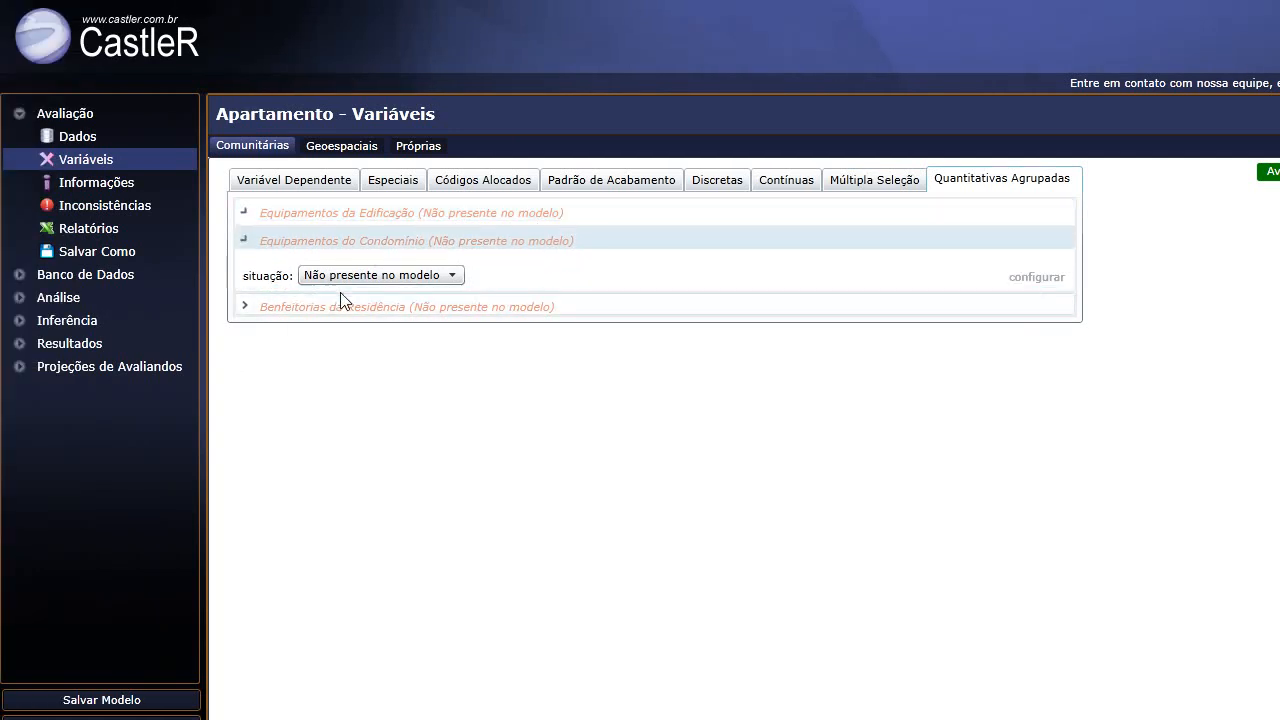
{"action": "left_click", "coordinate": [324, 309]}
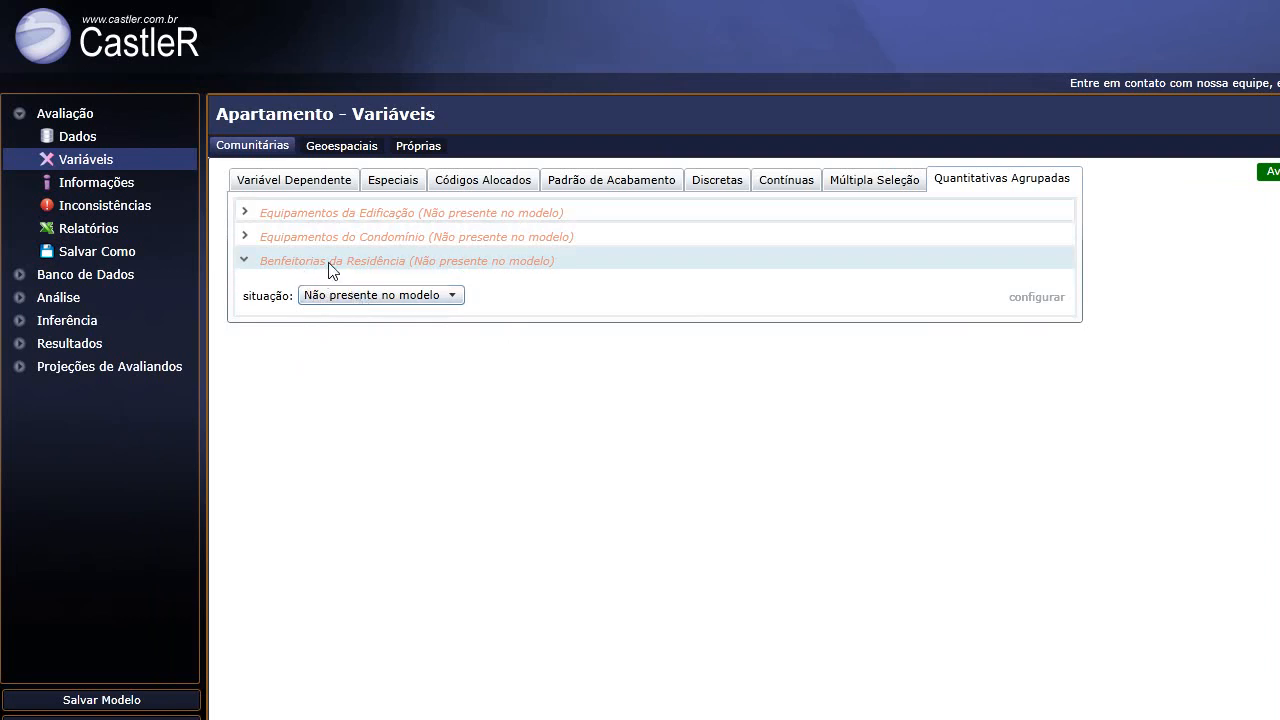
{"action": "left_click", "coordinate": [406, 298]}
{"action": "left_click", "coordinate": [389, 320]}
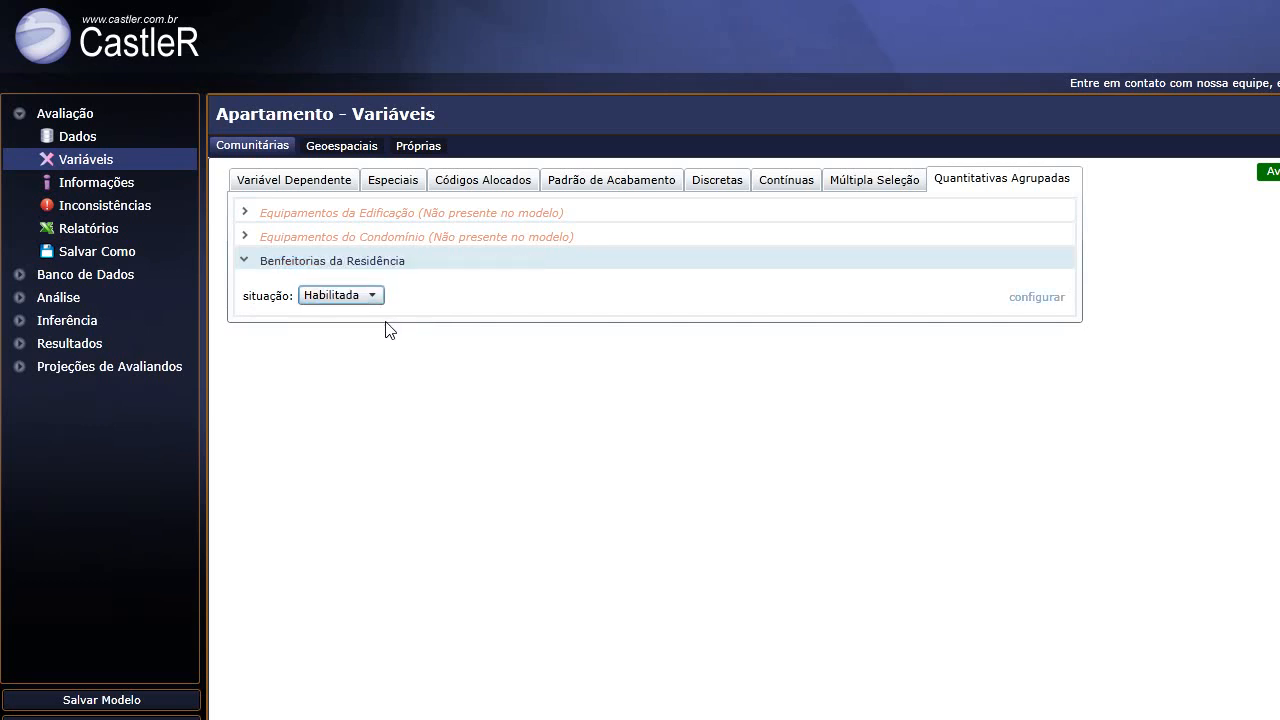
{"action": "left_click", "coordinate": [82, 139]}
Scroll the Dados table to the Benfeitorias columns and back, then return to Variáveis.
{"action": "scroll", "coordinate": [543, 640], "scroll_direction": "down", "scroll_amount": 1}
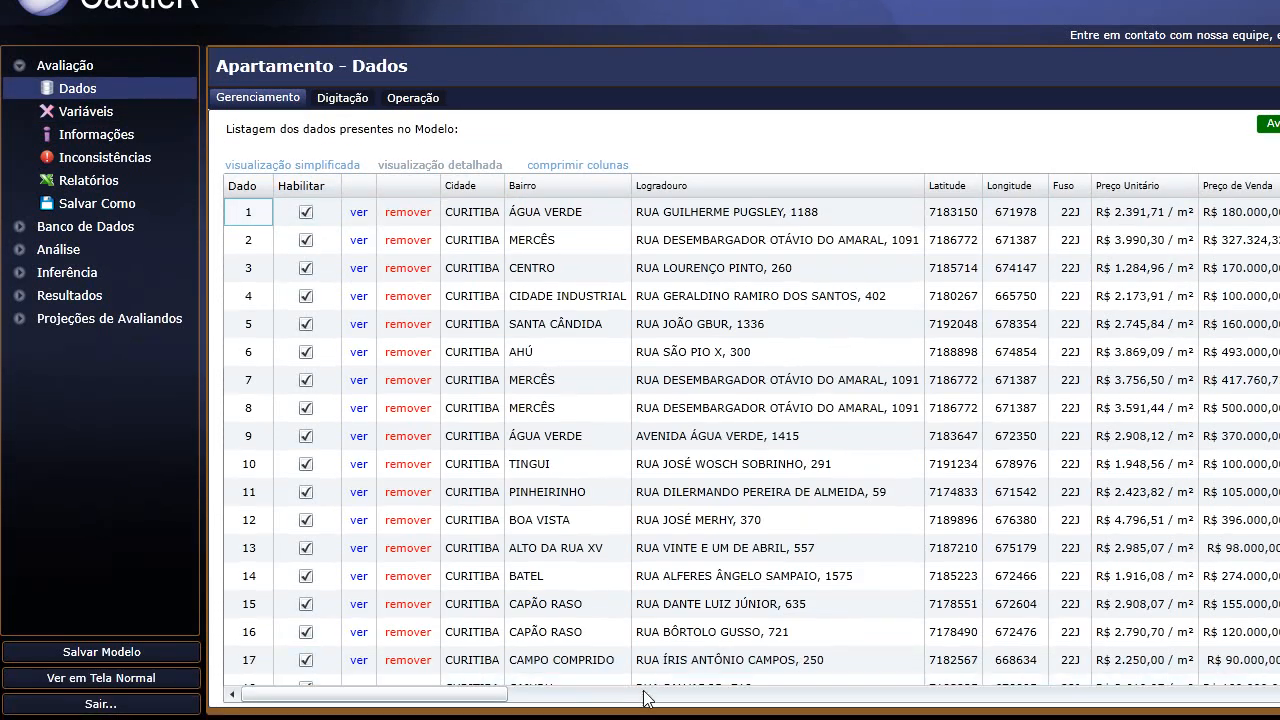
{"action": "left_click_drag", "start_coordinate": [489, 700], "coordinate": [1236, 716]}
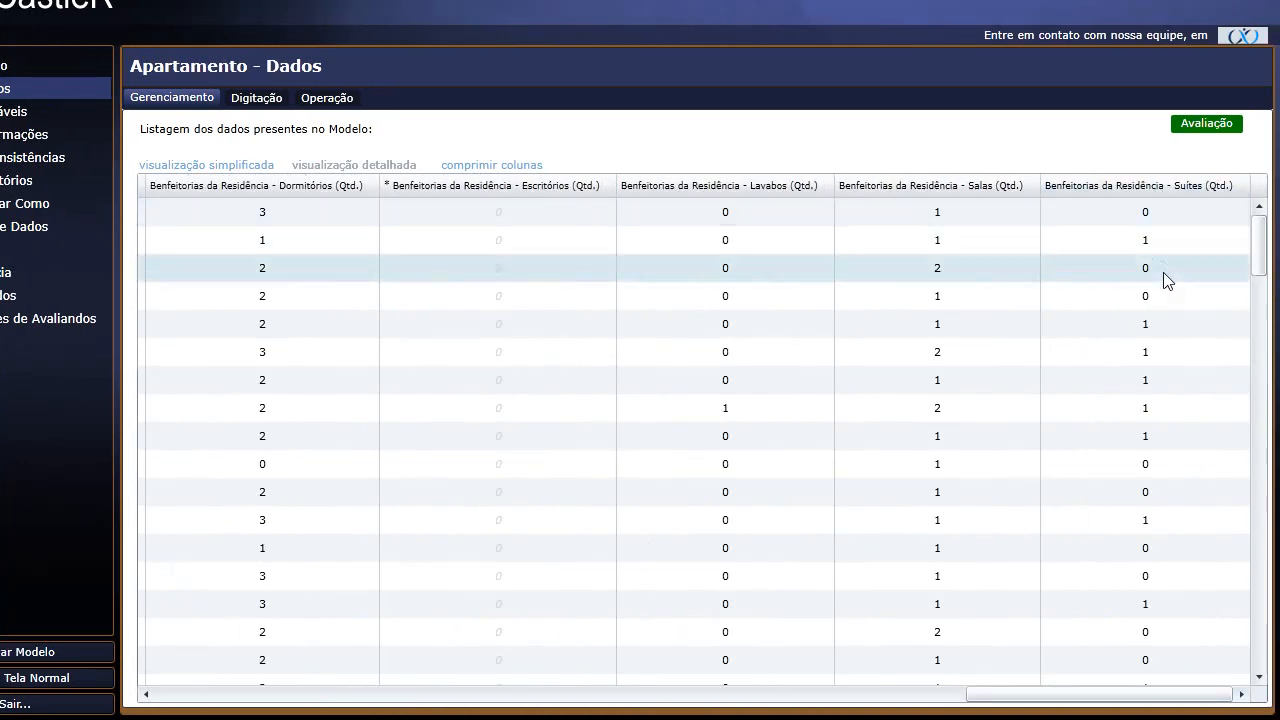
{"action": "left_click_drag", "start_coordinate": [1183, 706], "coordinate": [360, 706]}
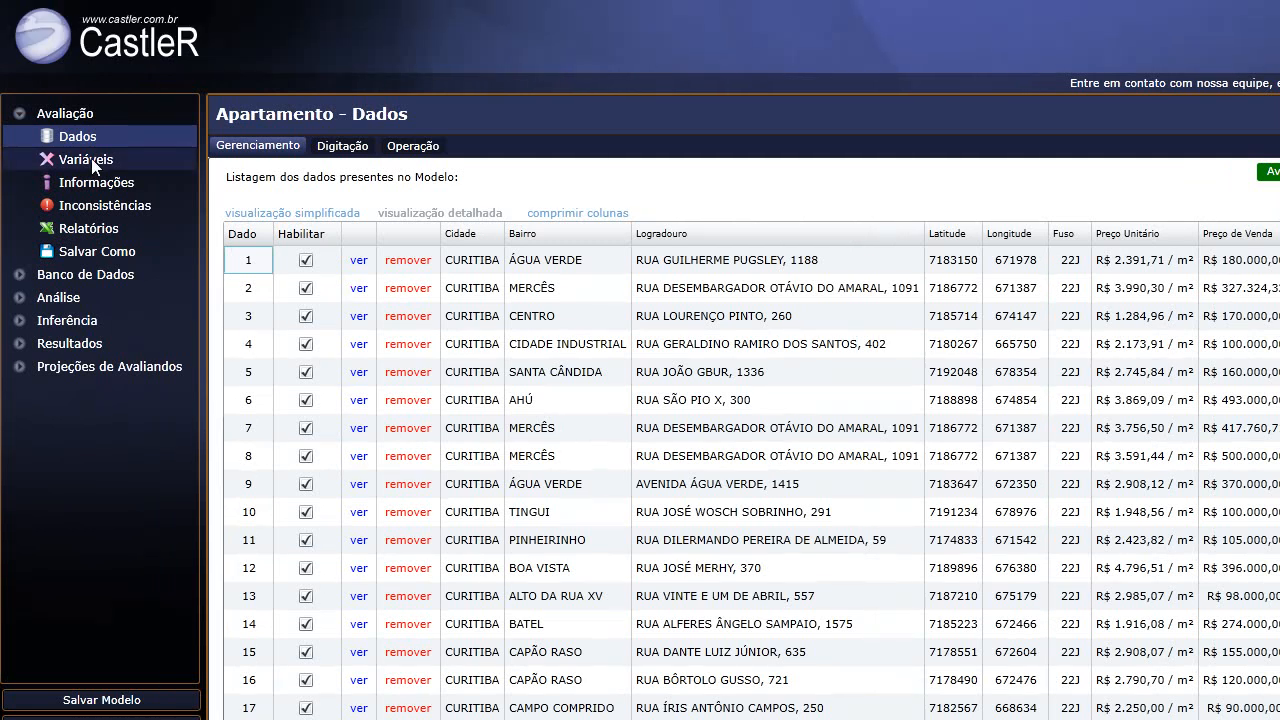
{"action": "left_click", "coordinate": [90, 162]}
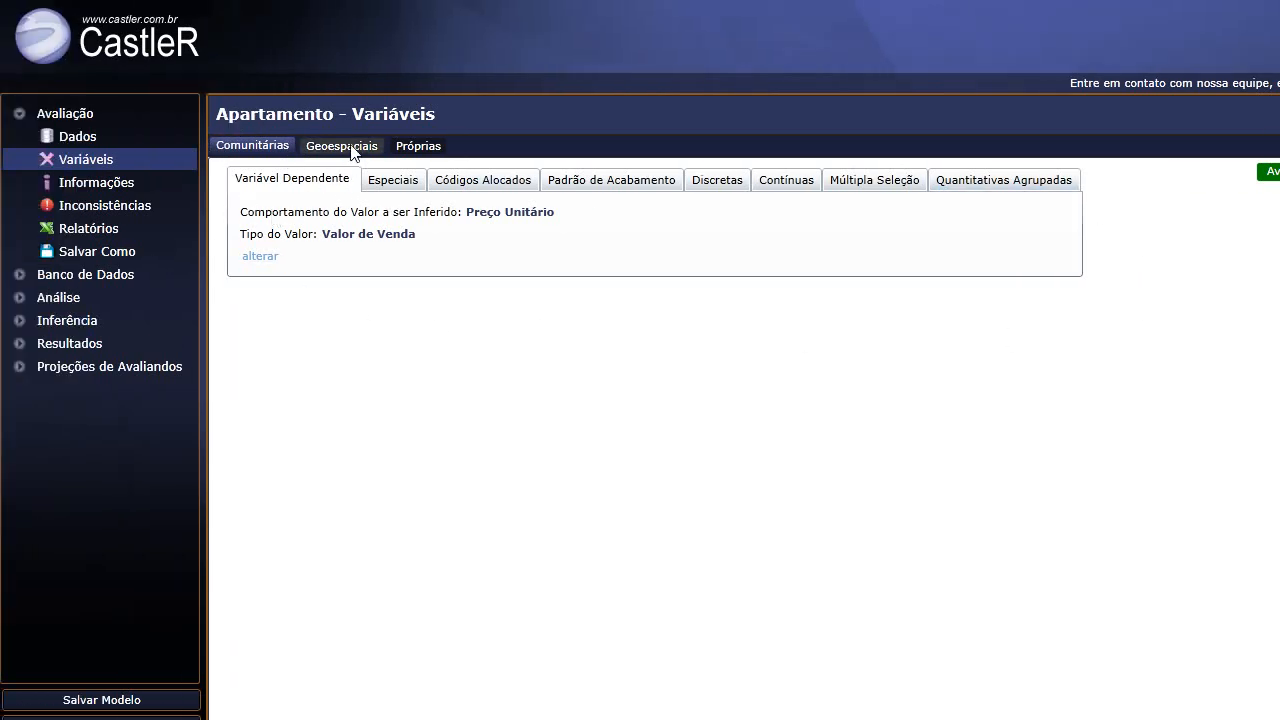
Review the Geoespaciais variables, then Pontos de Influência and Linhas de Influência with Calçadão da Rua XV.
{"action": "left_click", "coordinate": [257, 146]}
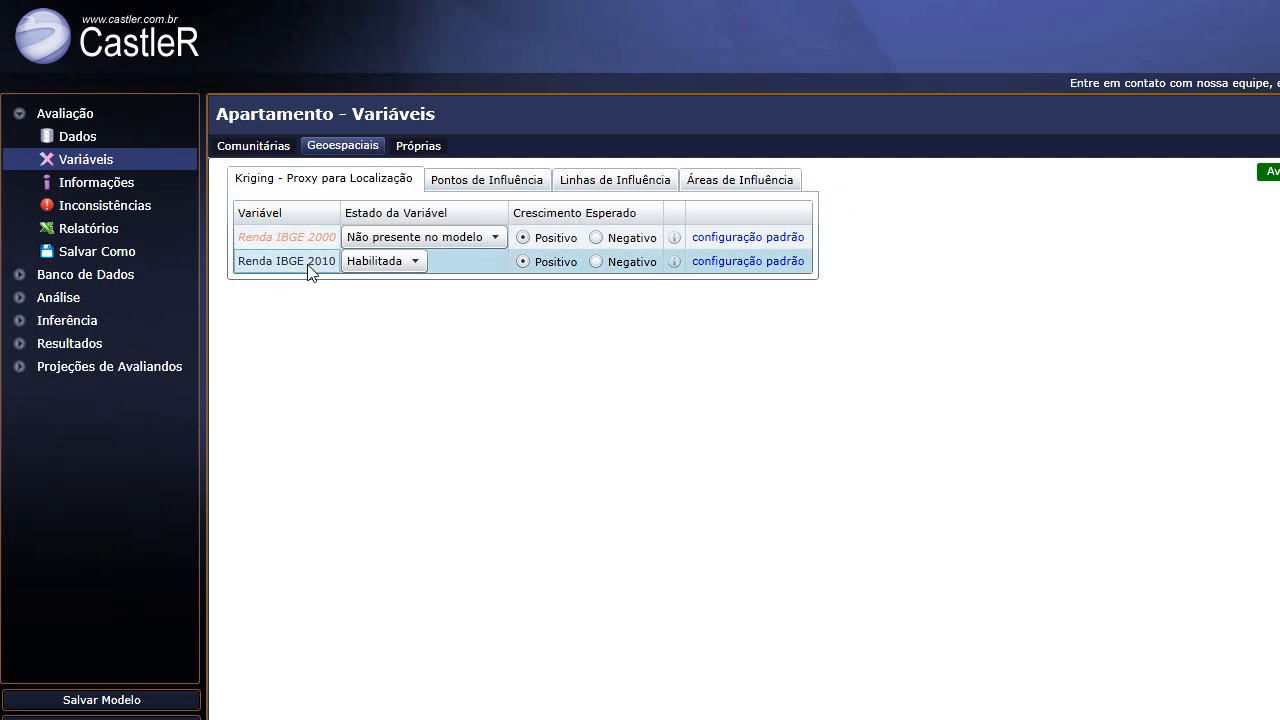
{"action": "left_click", "coordinate": [483, 182]}
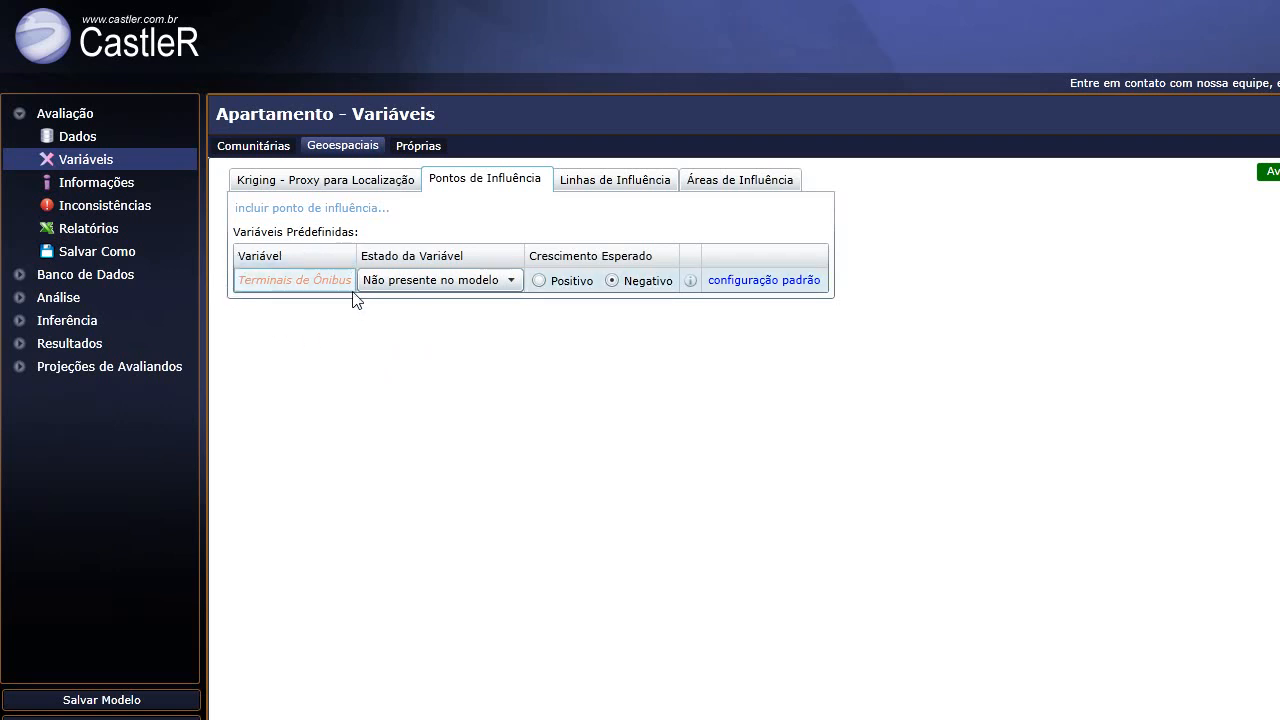
{"action": "left_click", "coordinate": [624, 186]}
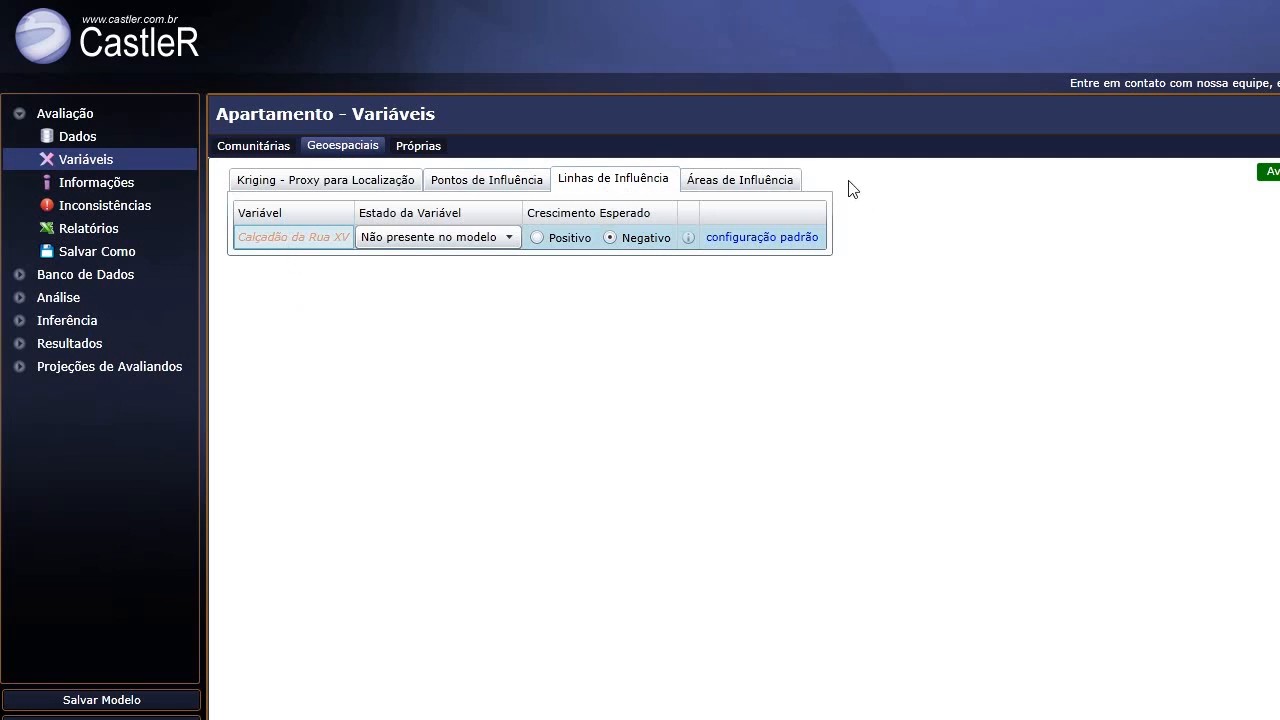
Review the Vila Torres, Jardim Botânico and Parque Barigui influence areas.
{"action": "left_click", "coordinate": [777, 188]}
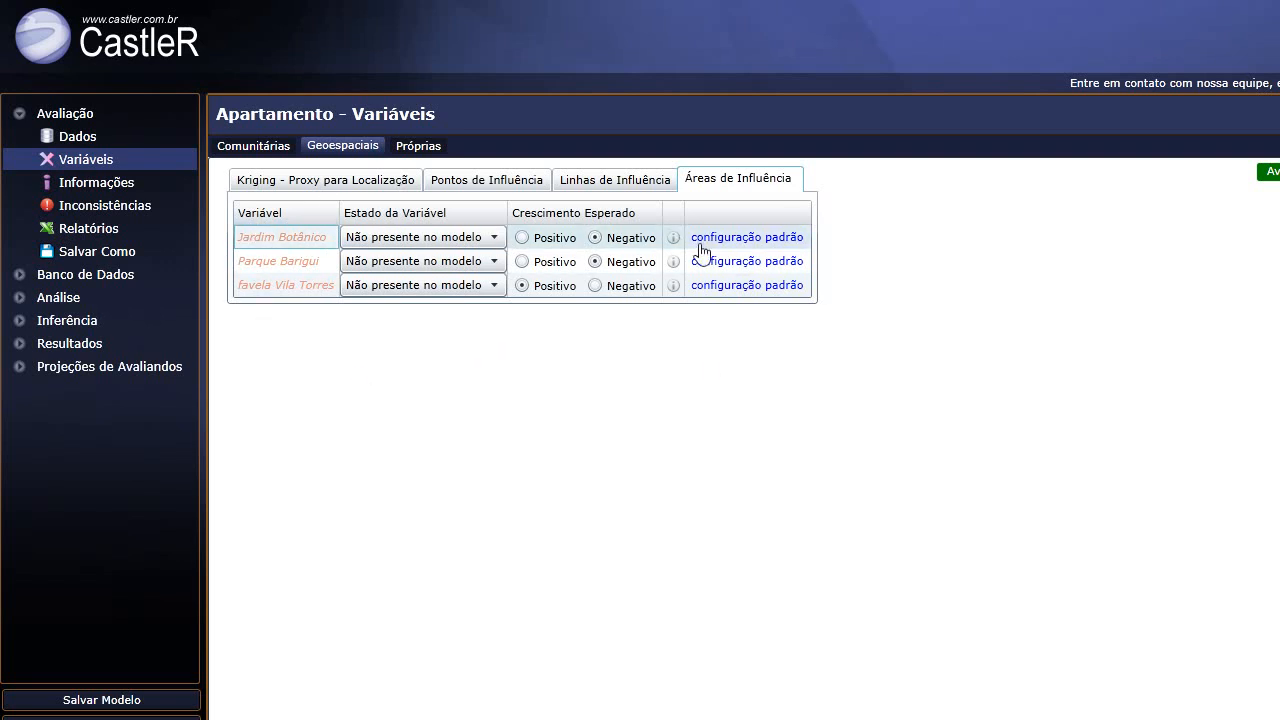
{"action": "left_click", "coordinate": [617, 188]}
{"action": "left_click", "coordinate": [730, 188]}
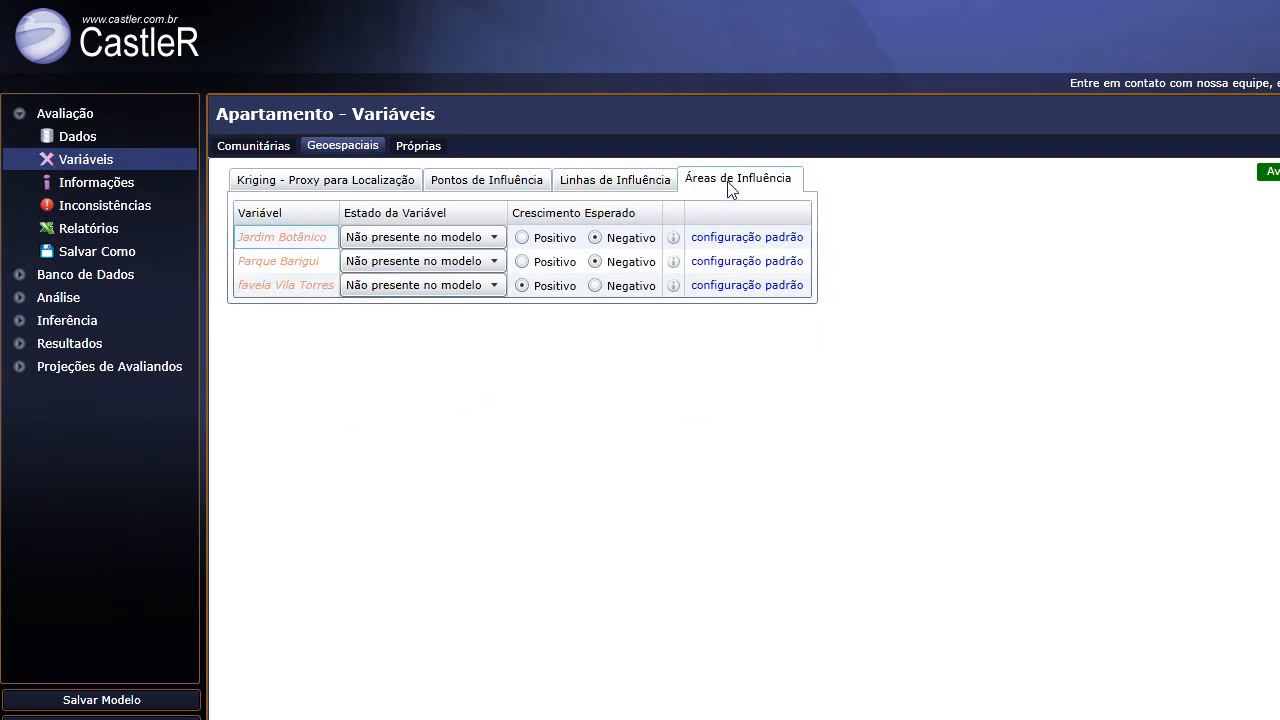
{"action": "left_click", "coordinate": [276, 294]}
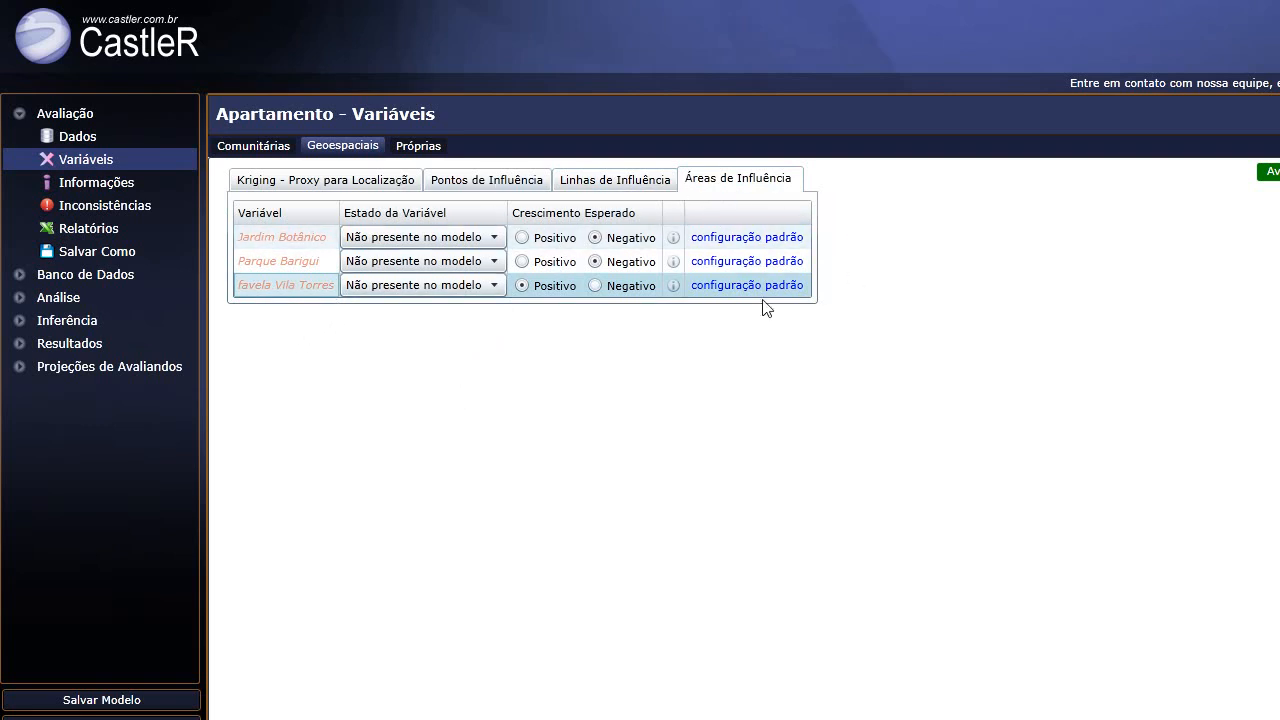
{"action": "left_click", "coordinate": [263, 235]}
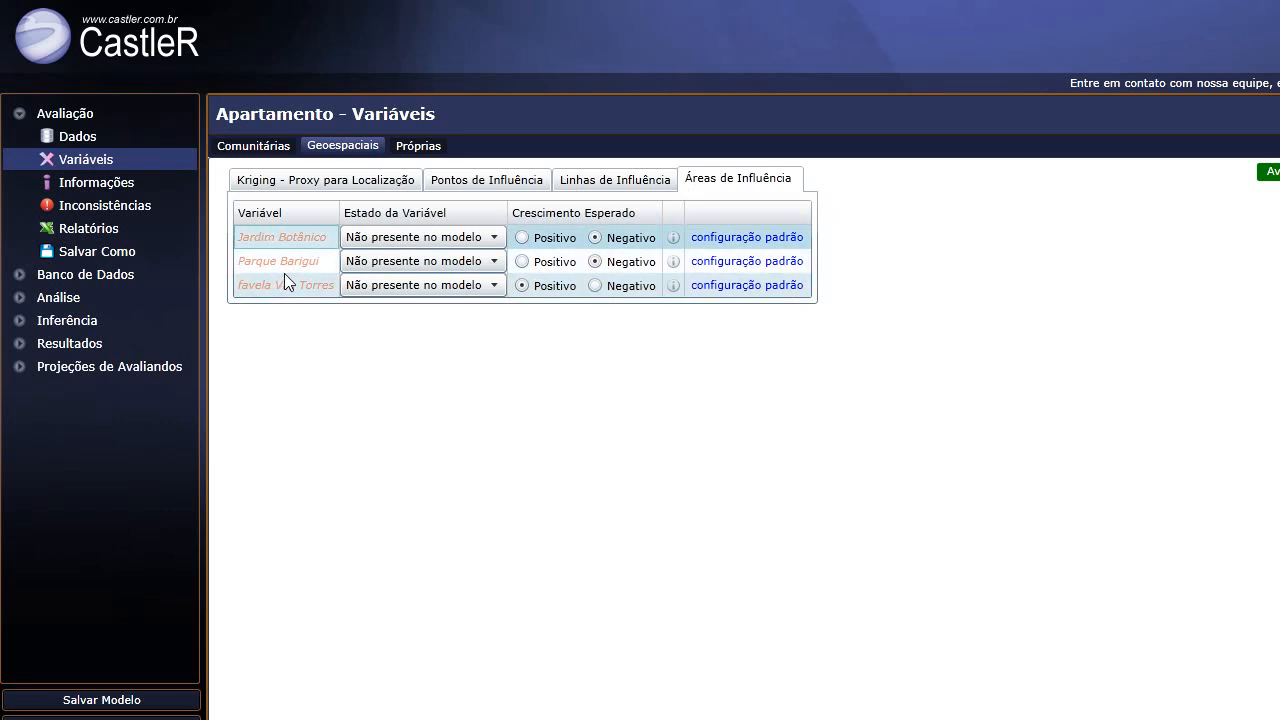
{"action": "left_click", "coordinate": [284, 268]}
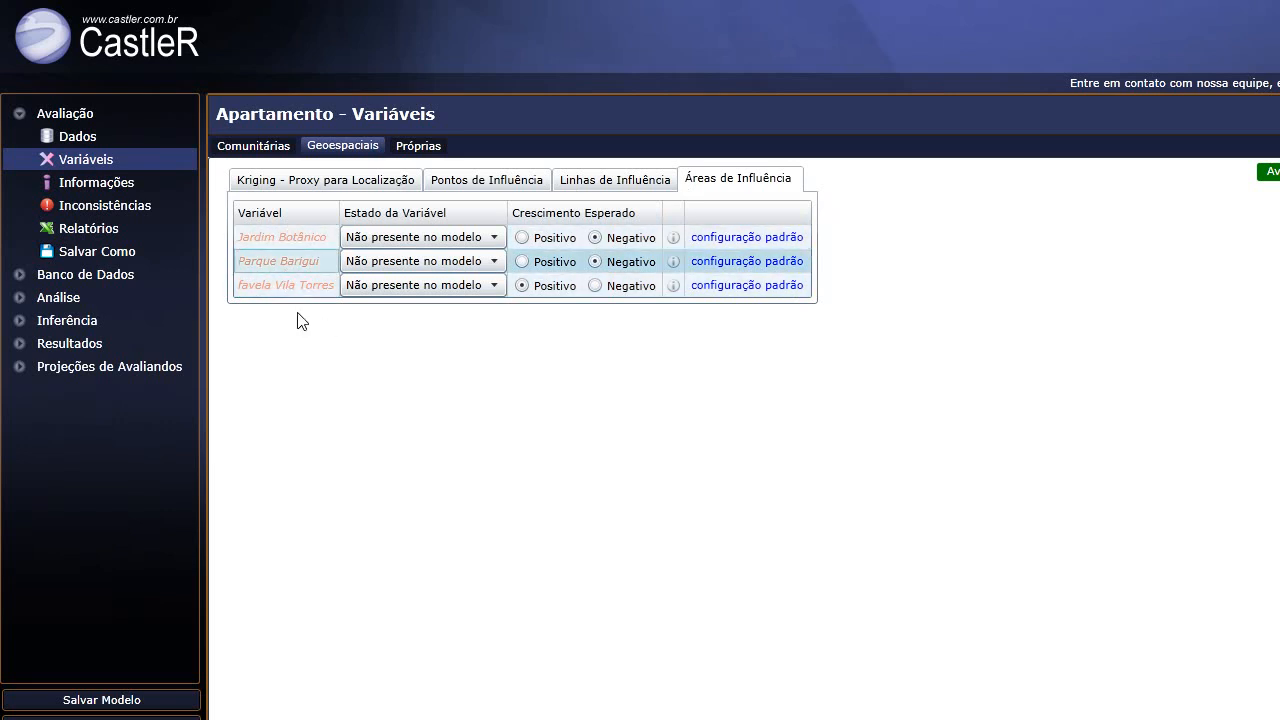
{"action": "left_click", "coordinate": [296, 289]}
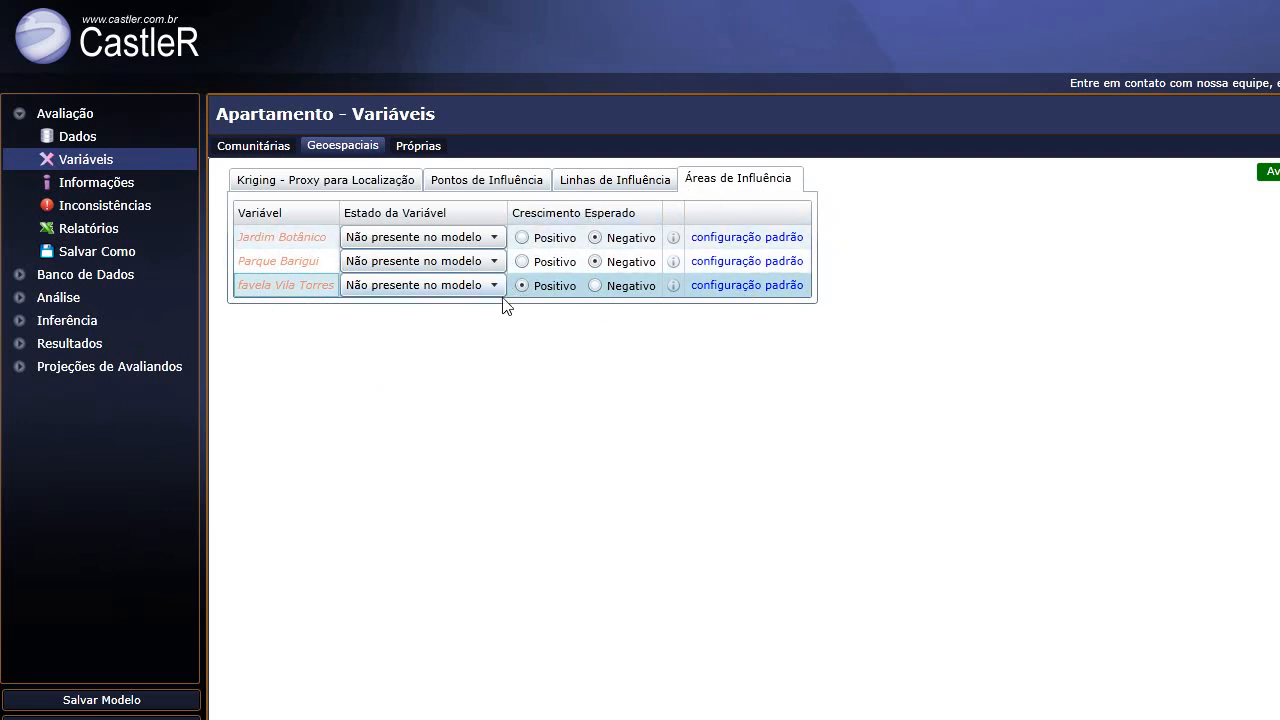
Decline resetting Jardim Botânico to default configuration and open the Próprias variables.
{"action": "left_click", "coordinate": [766, 240]}
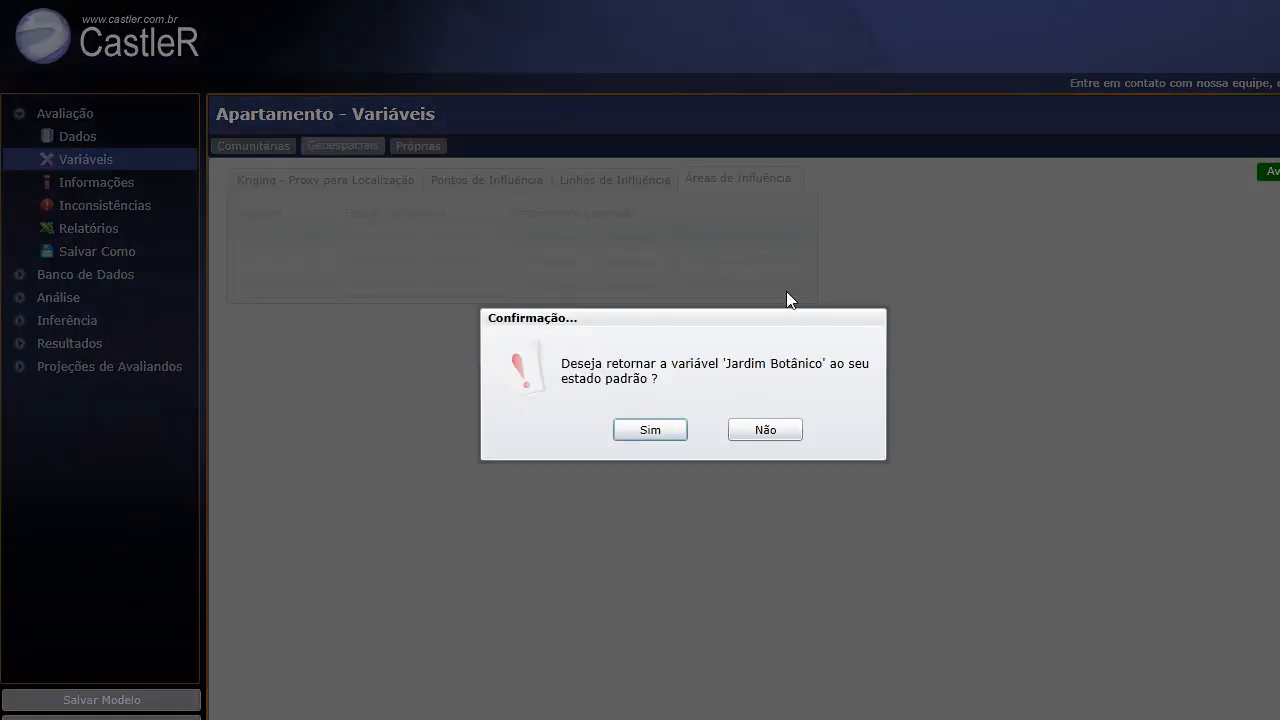
{"action": "left_click", "coordinate": [760, 433]}
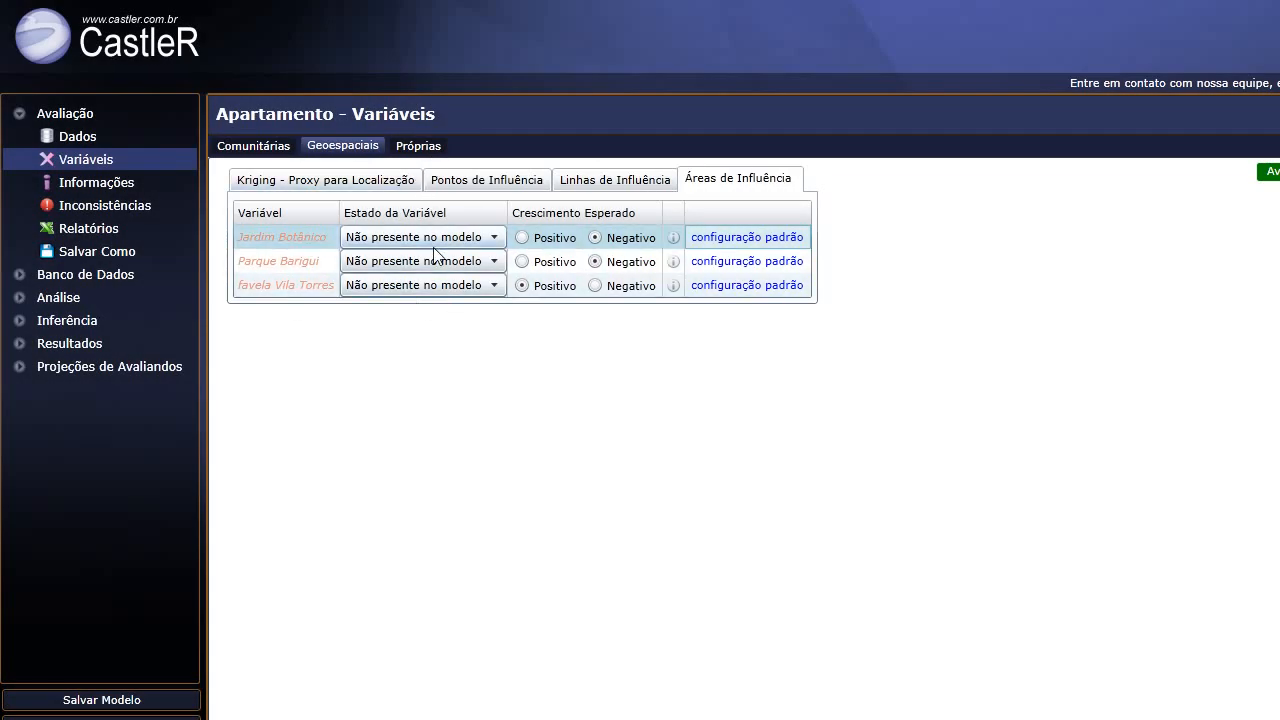
{"action": "left_click", "coordinate": [416, 146]}
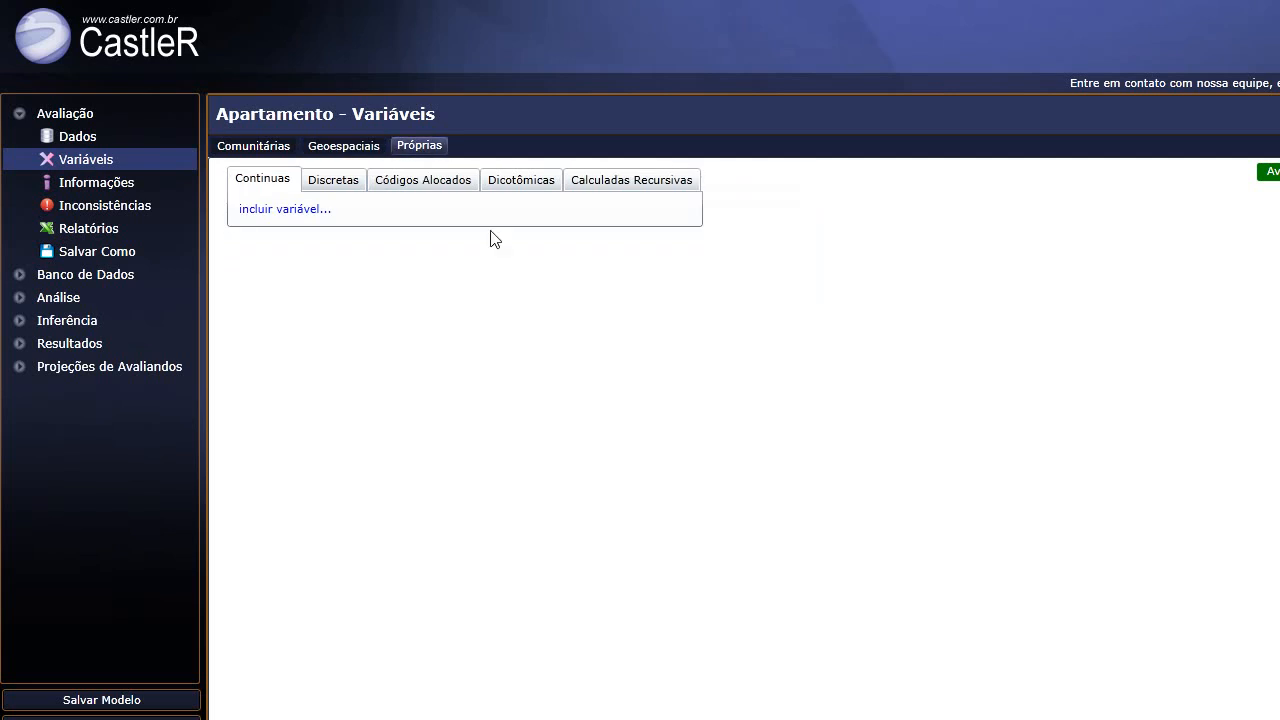
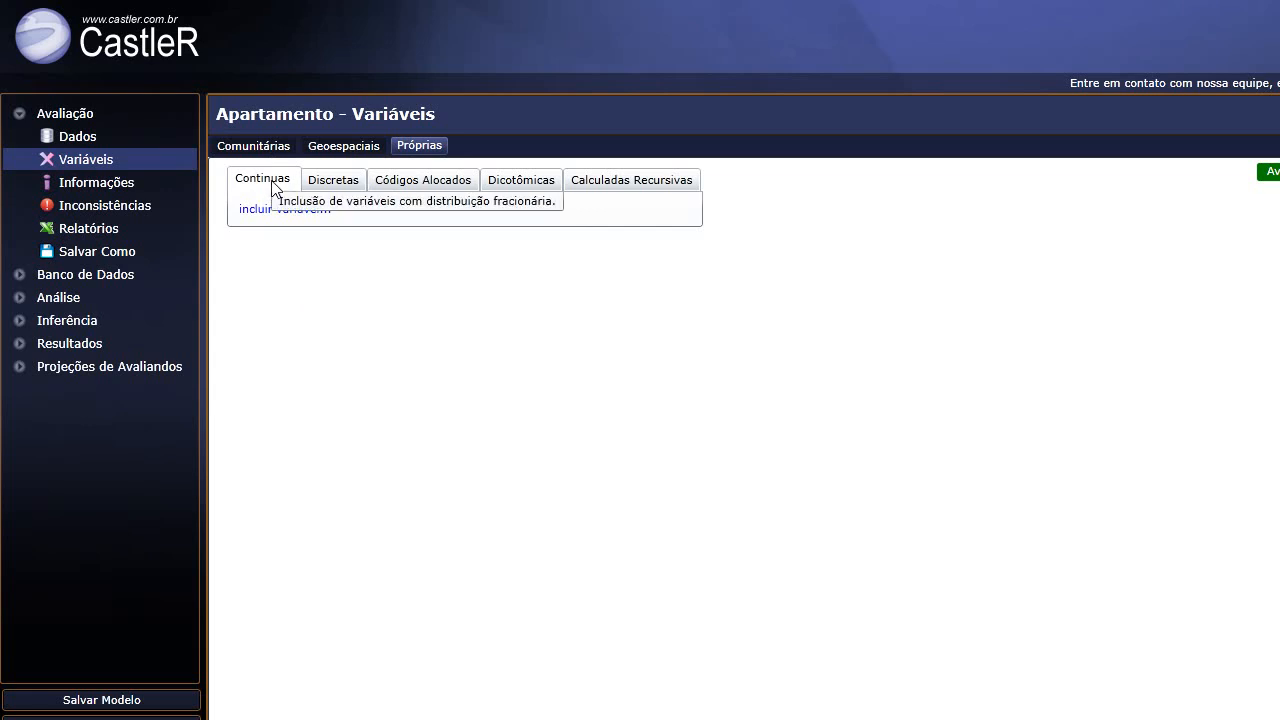
Browse the Discretas, Códigos Alocados, Dicotômicas and Calculadas Recursivas variables, then view the Informações page.
{"action": "left_click", "coordinate": [341, 184]}
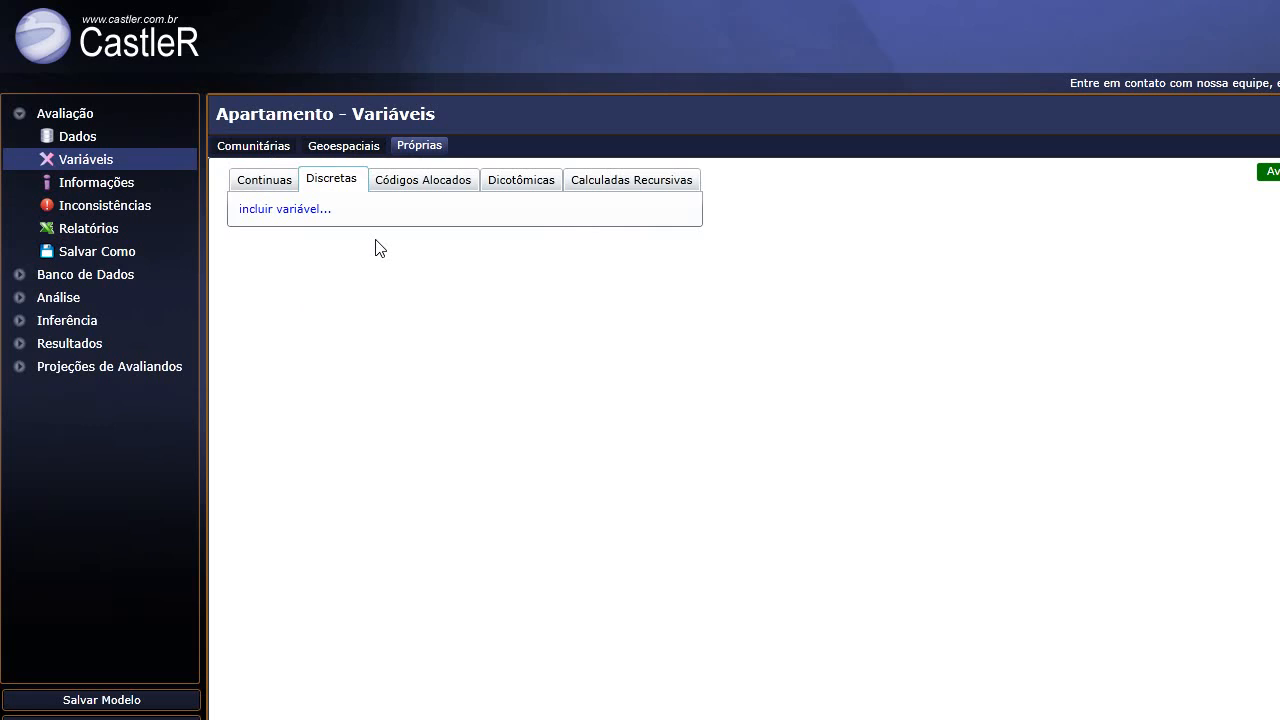
{"action": "left_click", "coordinate": [420, 188]}
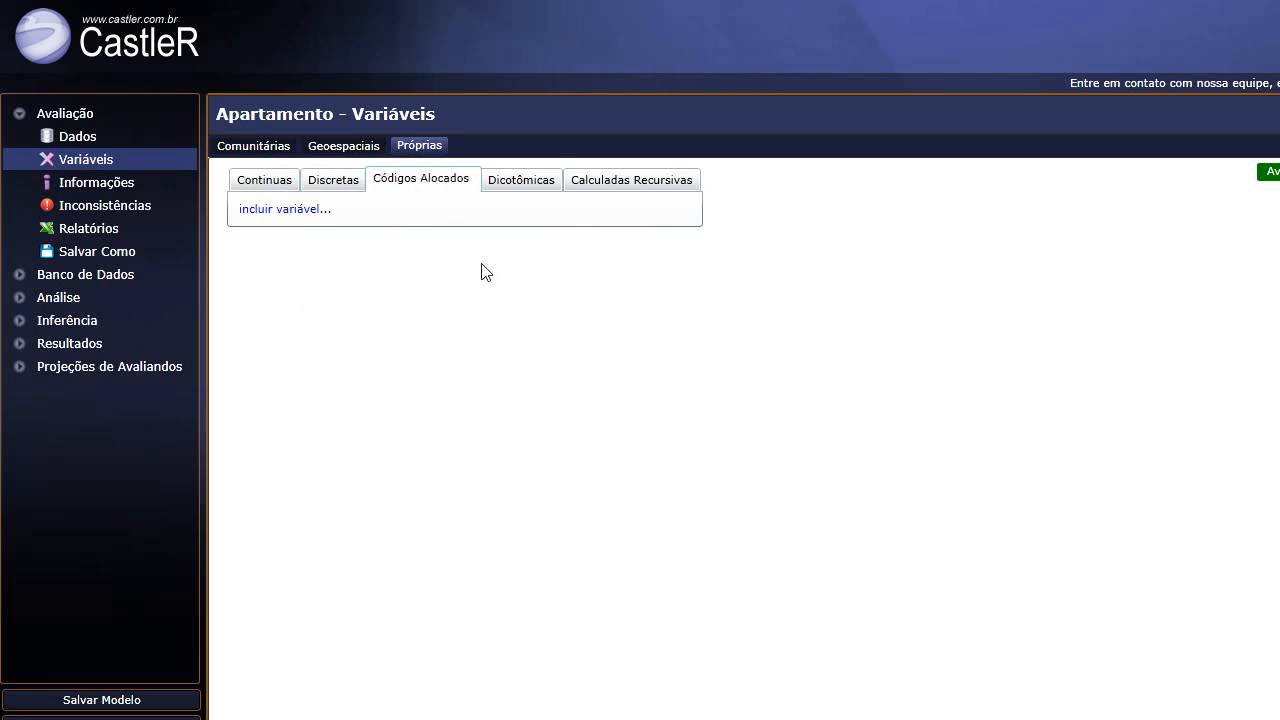
{"action": "left_click", "coordinate": [519, 188]}
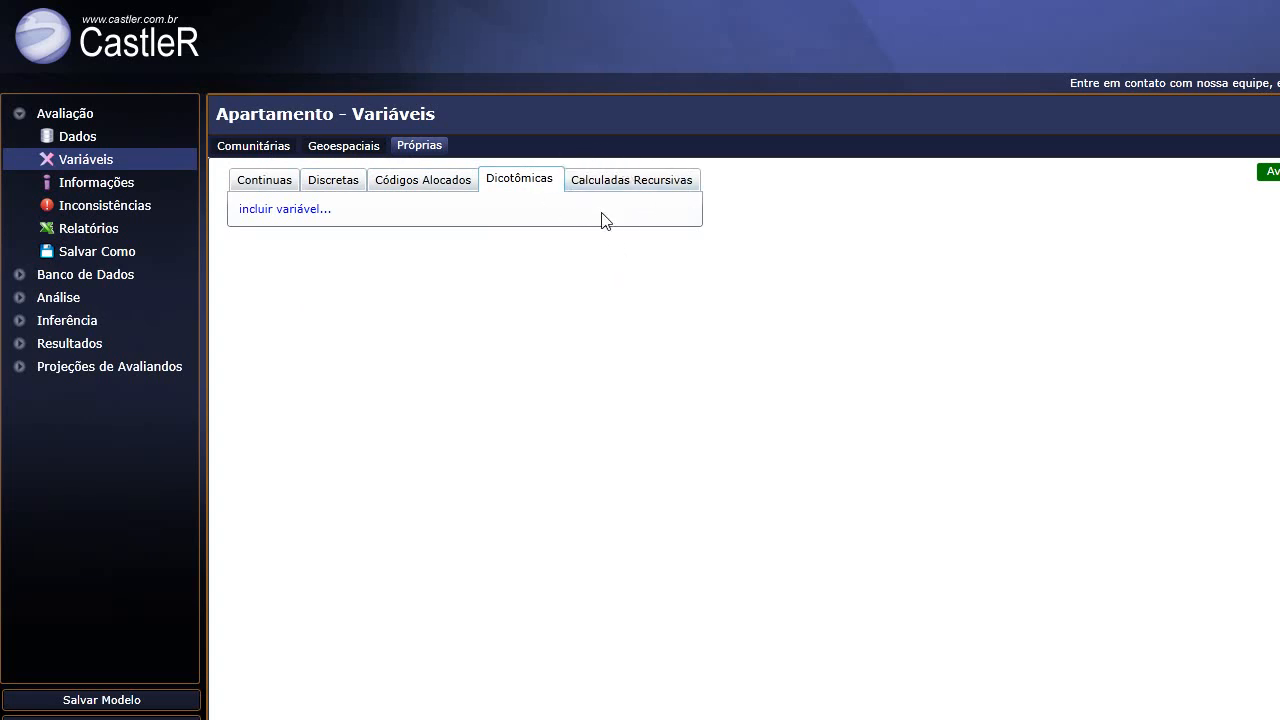
{"action": "left_click", "coordinate": [678, 186]}
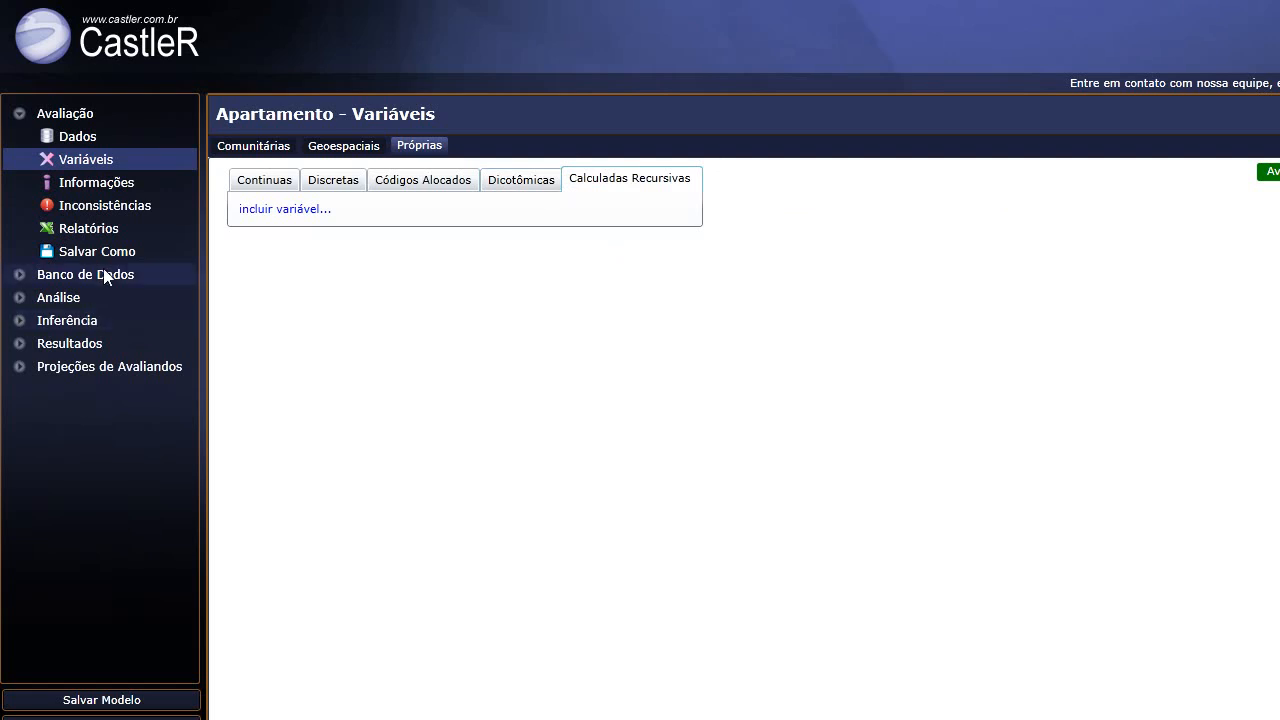
{"action": "left_click", "coordinate": [112, 184]}
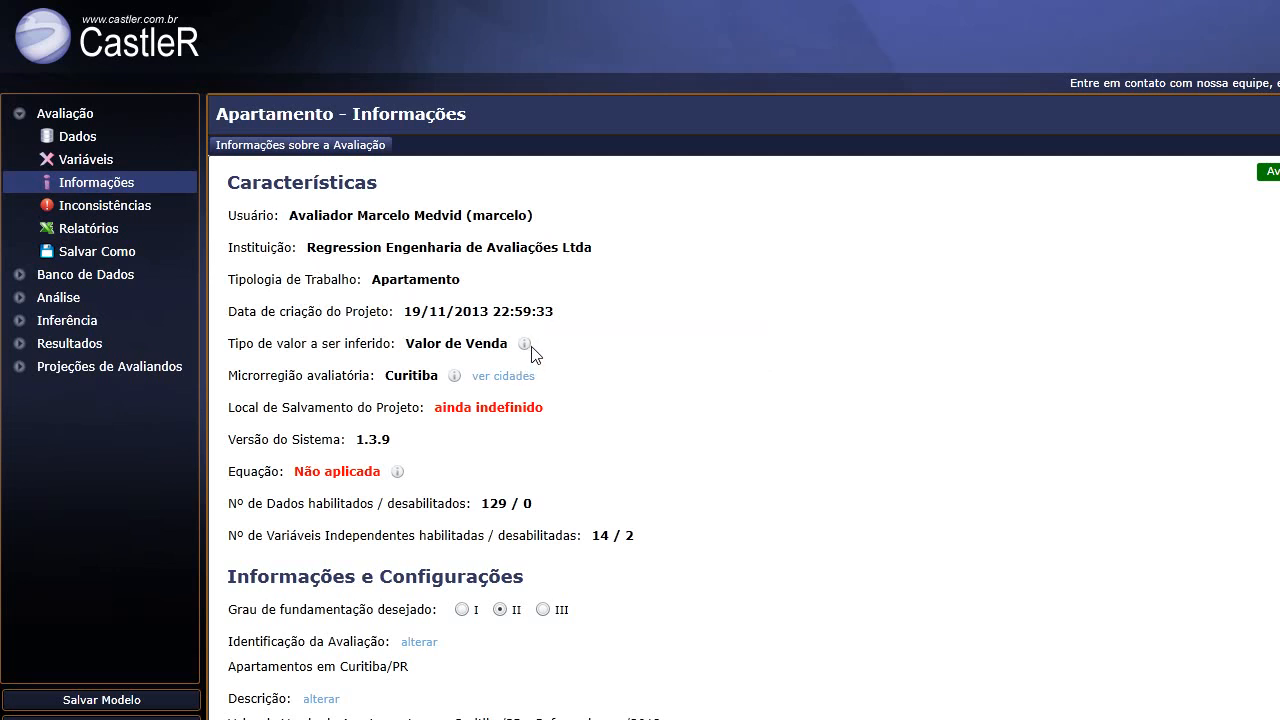
{"action": "mouse_move", "coordinate": [525, 348]}
{"action": "mouse_move", "coordinate": [453, 381]}
{"action": "left_click", "coordinate": [495, 378]}
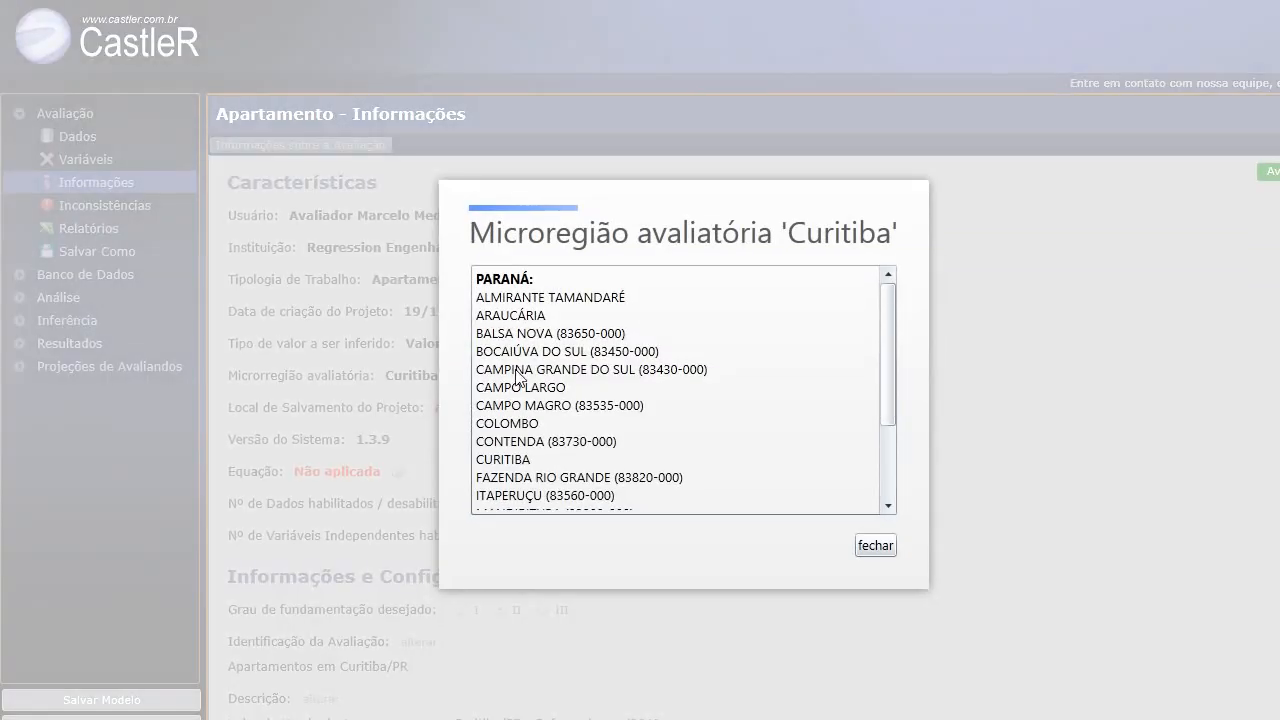
{"action": "left_click_drag", "start_coordinate": [880, 332], "coordinate": [893, 436]}
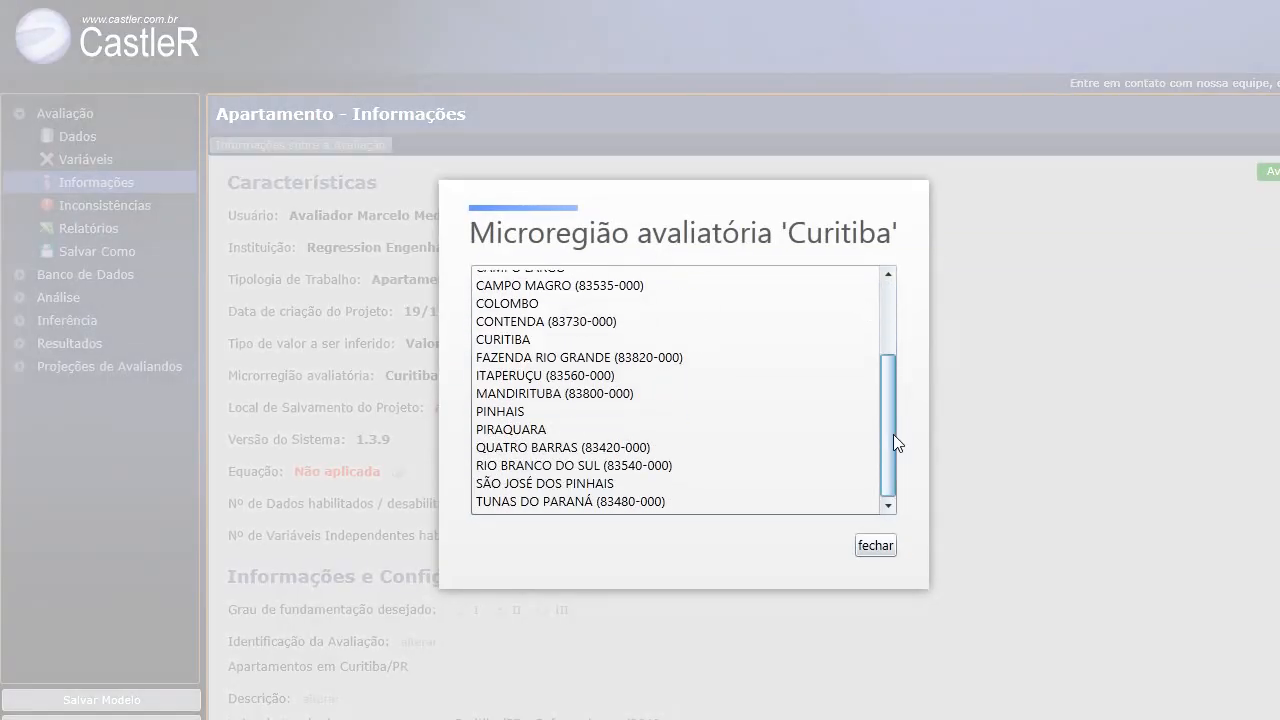
{"action": "left_click_drag", "start_coordinate": [886, 374], "coordinate": [886, 297]}
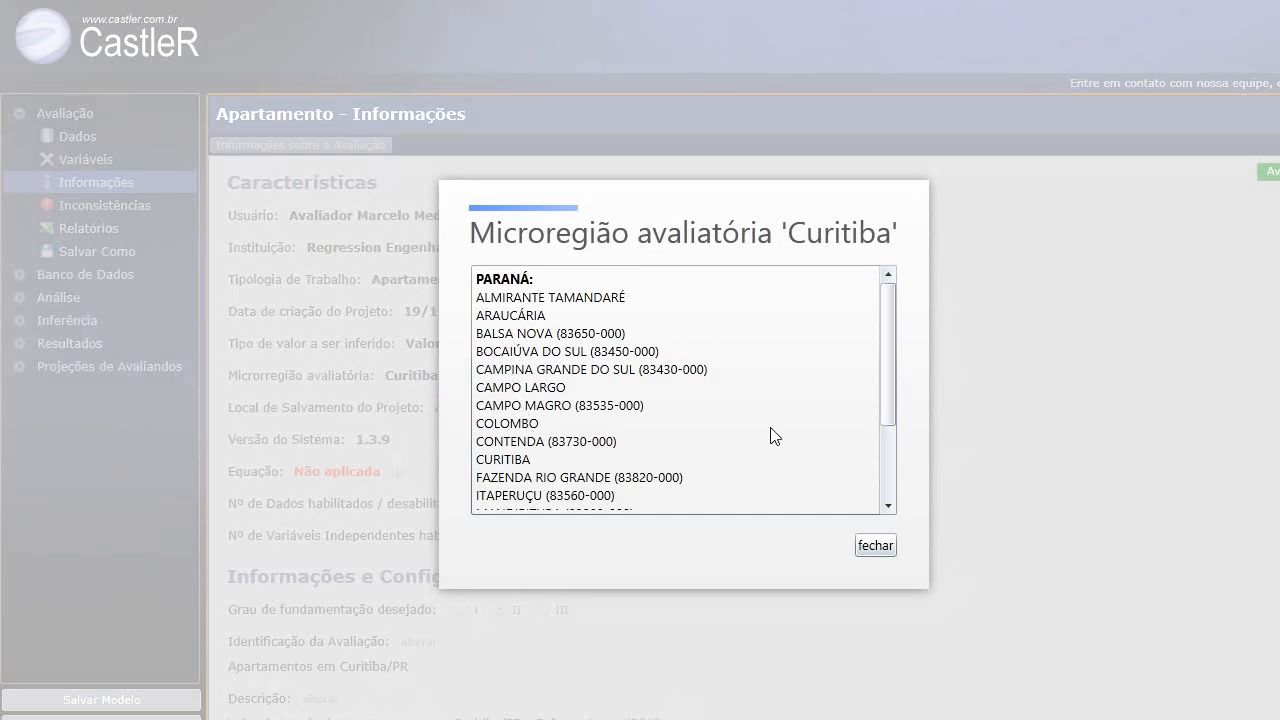
{"action": "left_click_drag", "start_coordinate": [881, 350], "coordinate": [880, 423]}
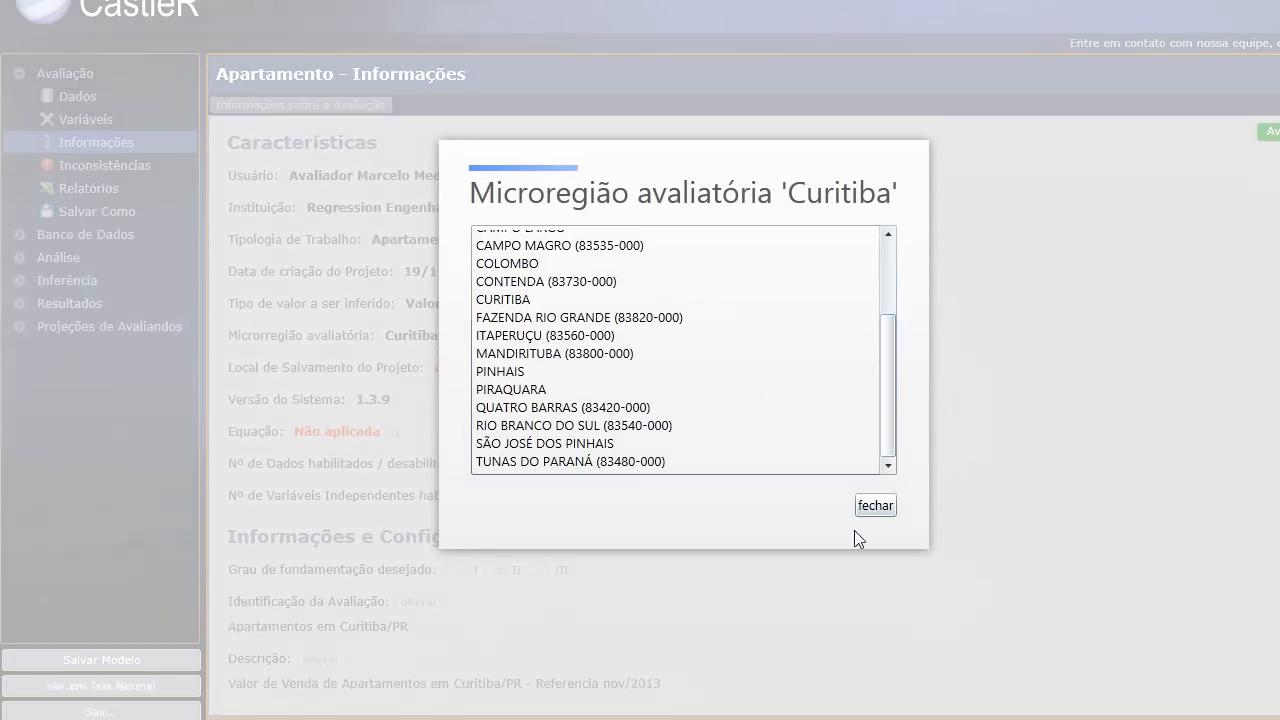
{"action": "left_click", "coordinate": [875, 506]}
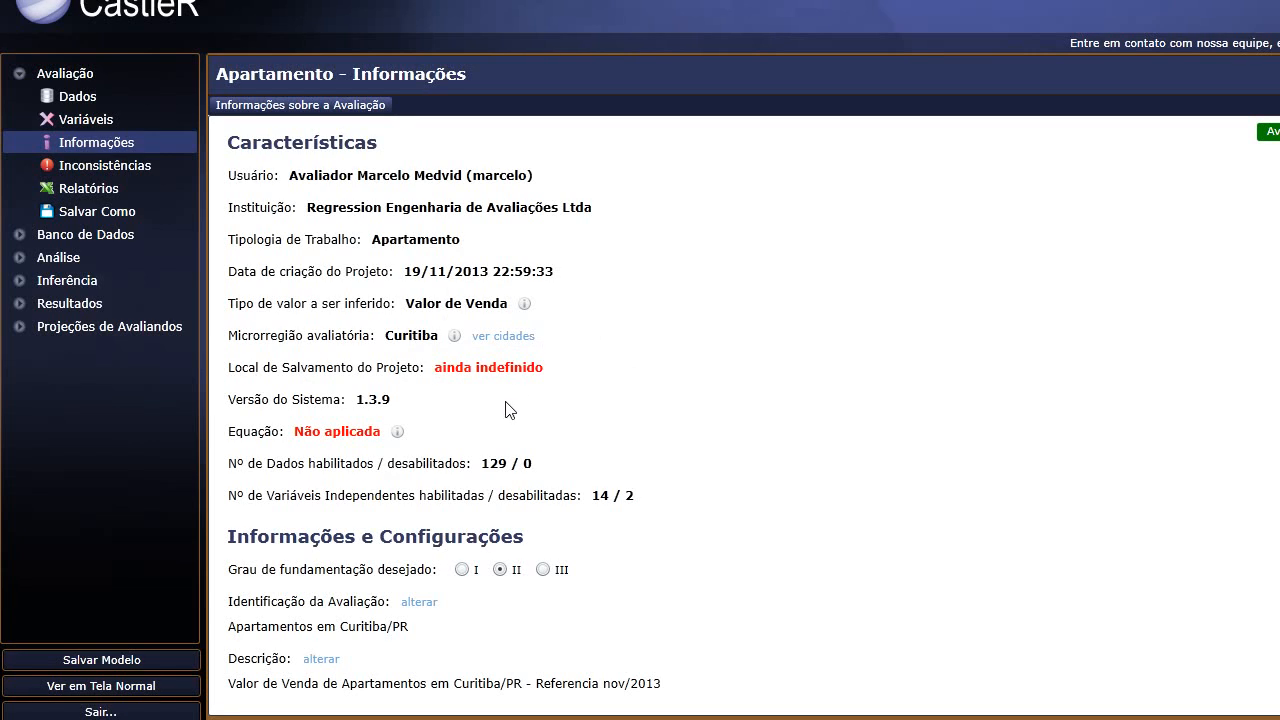
{"action": "scroll", "coordinate": [445, 442], "scroll_direction": "down", "scroll_amount": 1}
{"action": "left_click", "coordinate": [125, 652]}
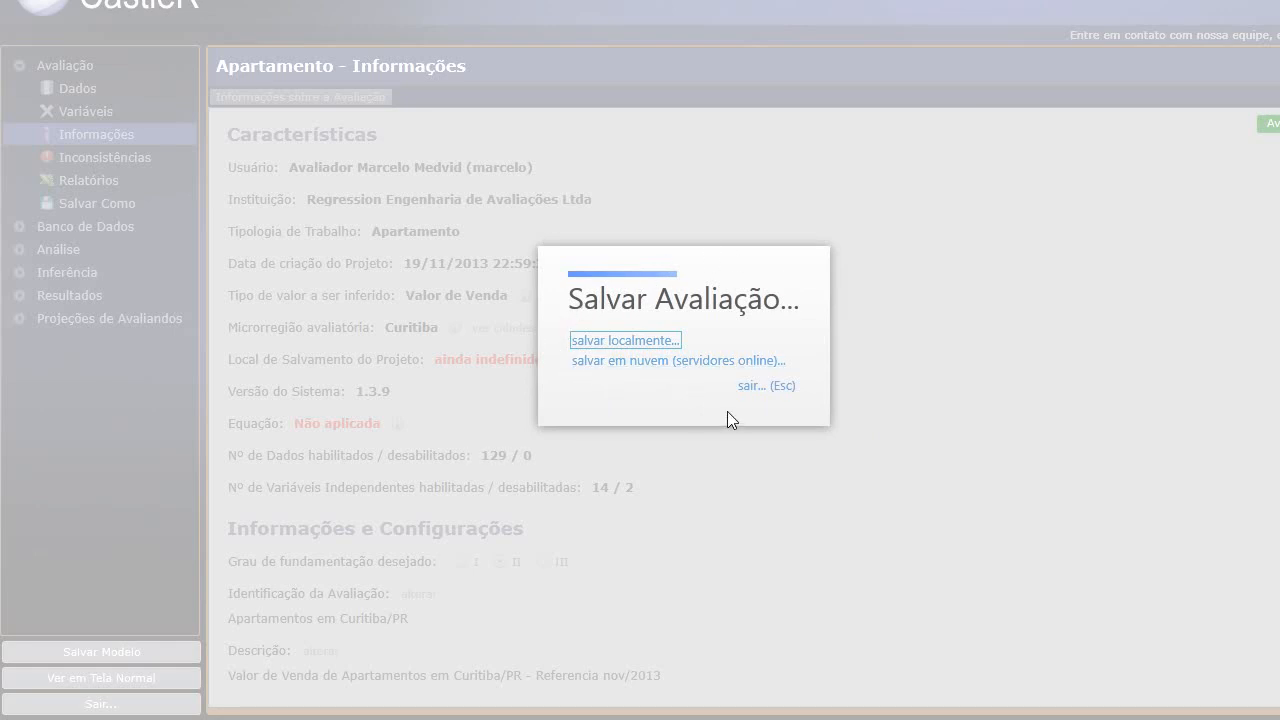
{"action": "left_click", "coordinate": [758, 390]}
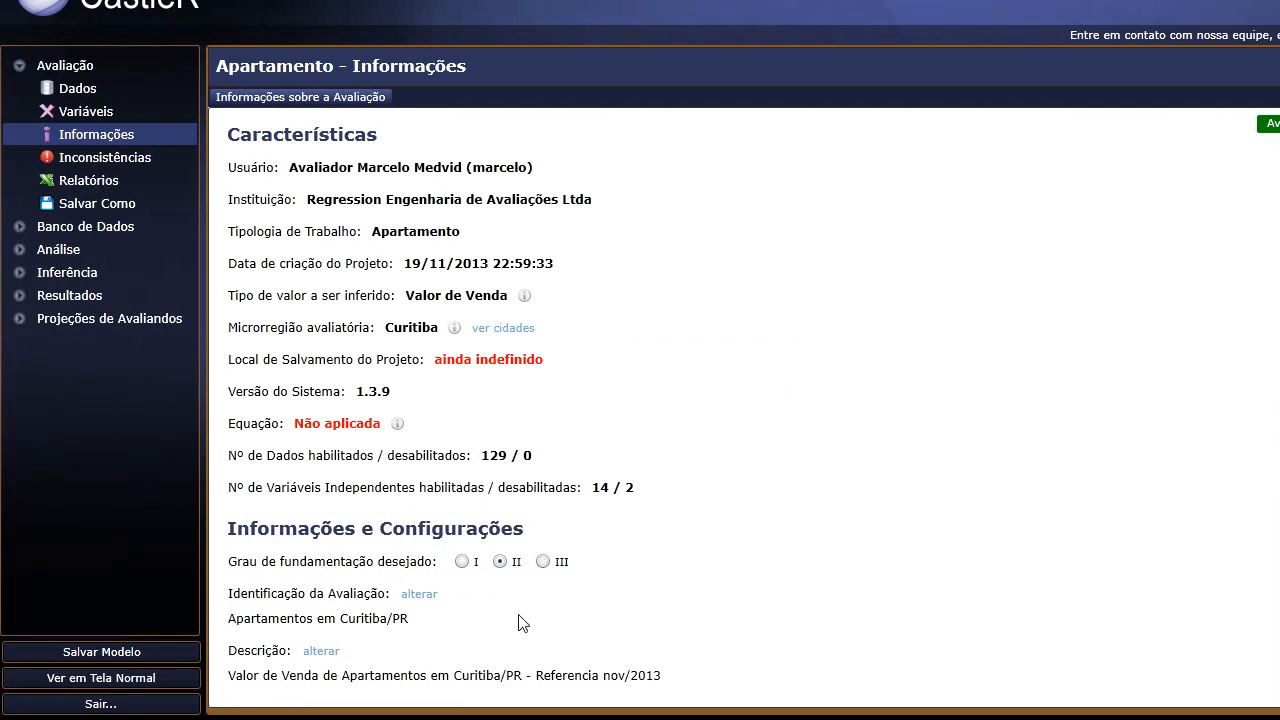
{"action": "left_click", "coordinate": [408, 597]}
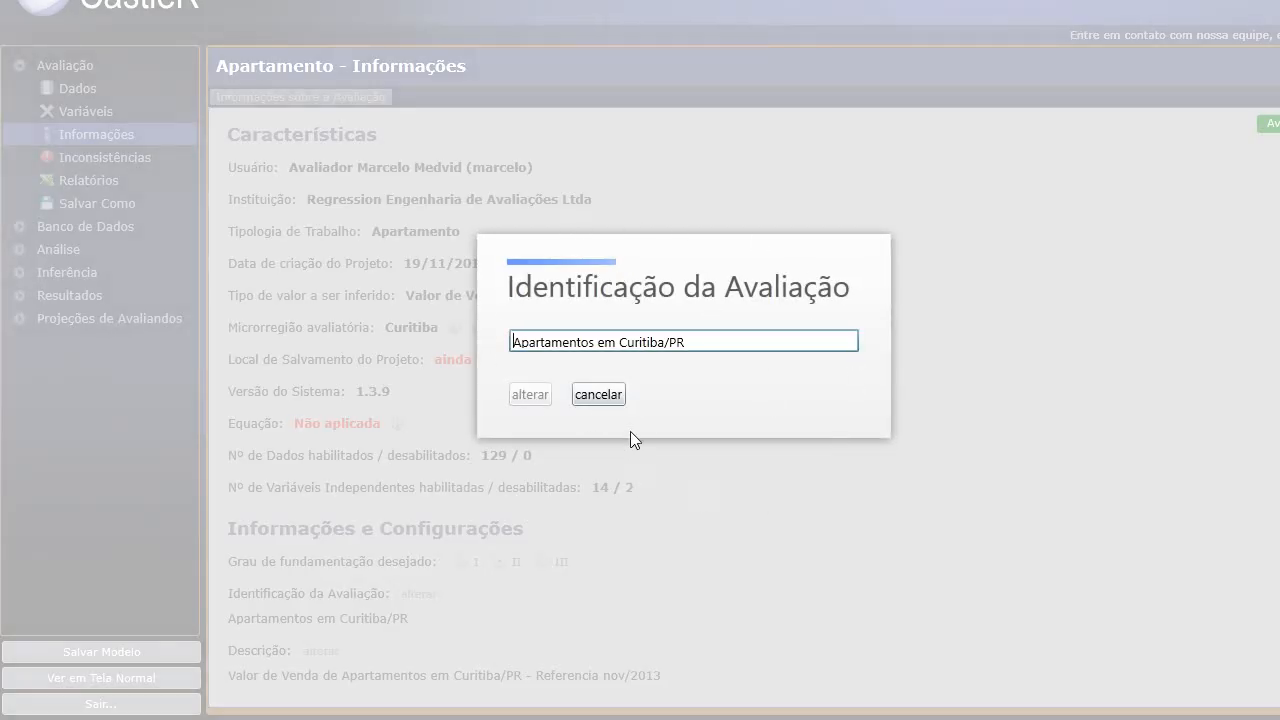
{"action": "left_click", "coordinate": [598, 395]}
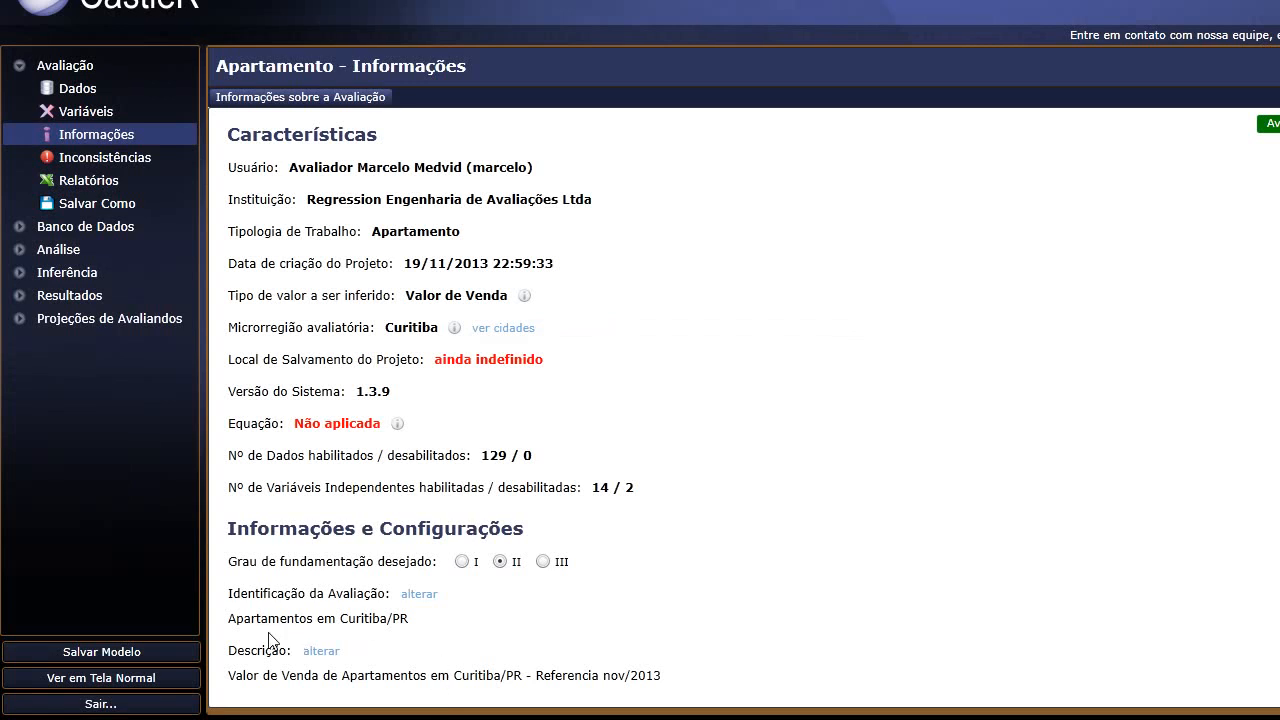
{"action": "left_click", "coordinate": [318, 651]}
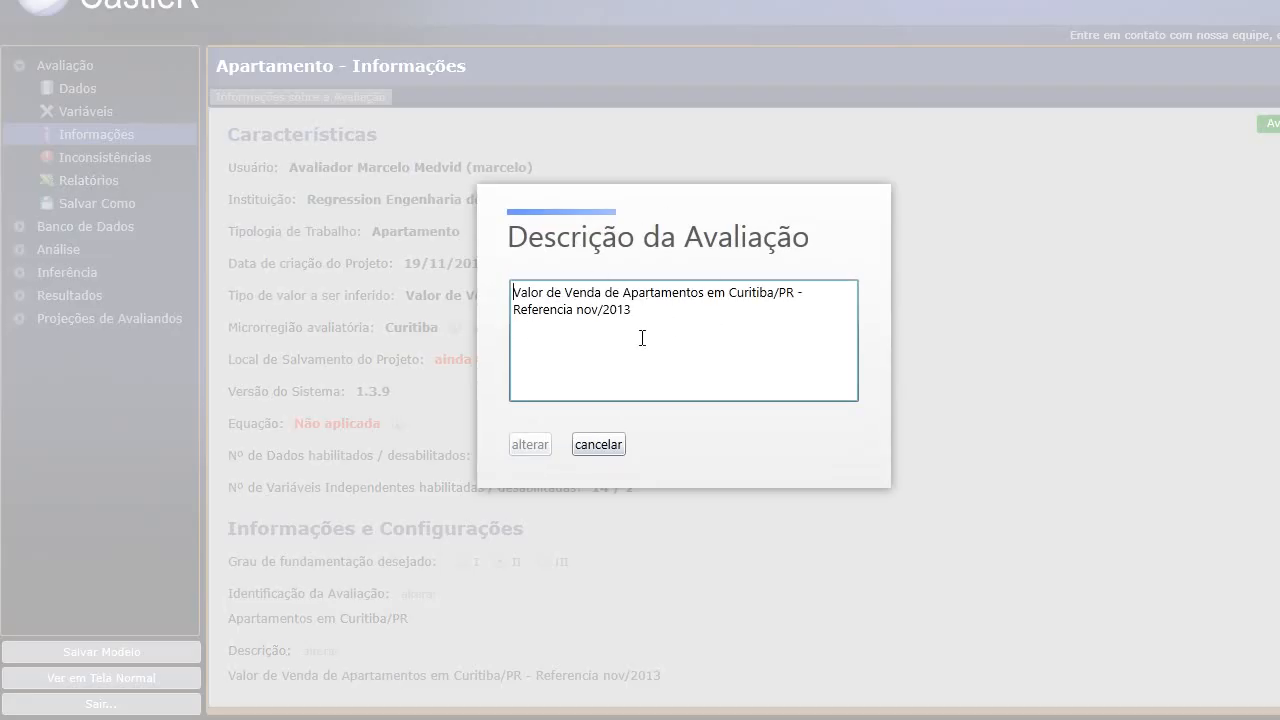
{"action": "left_click", "coordinate": [598, 445]}
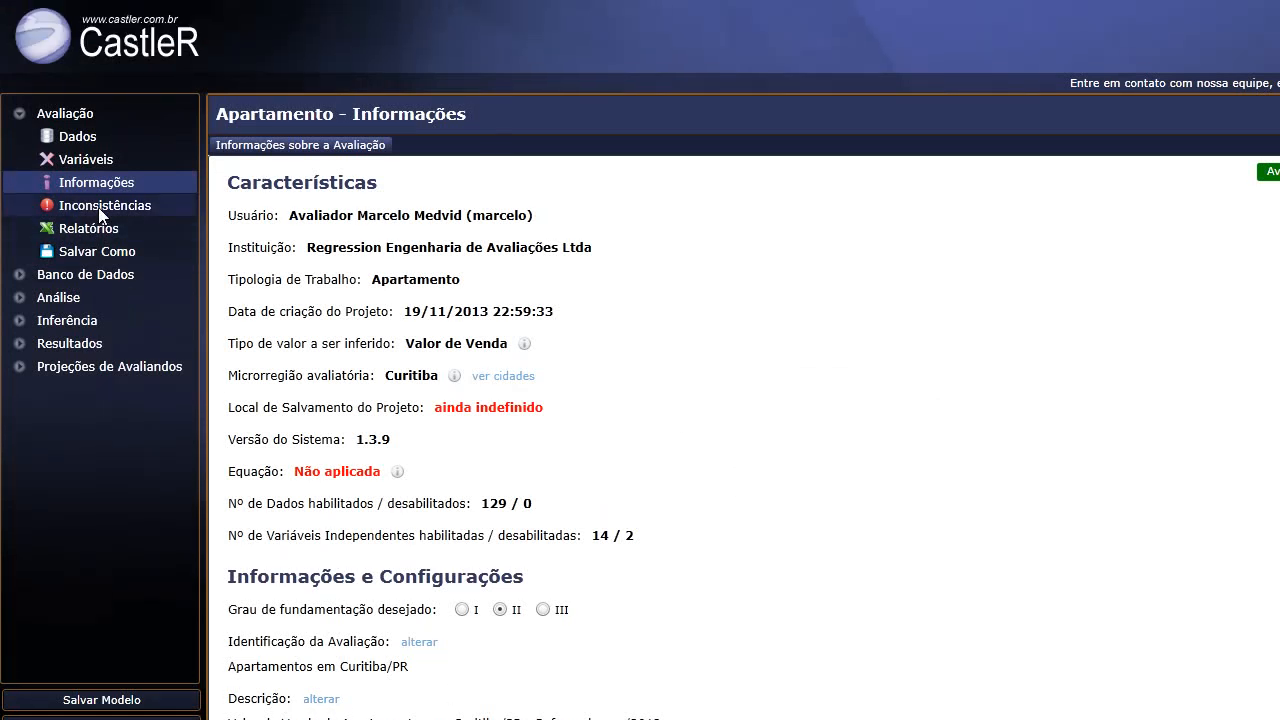
Read the Inconsistências observations, then bring up the Relatórios page for the .xlsx report.
{"action": "left_click", "coordinate": [100, 207]}
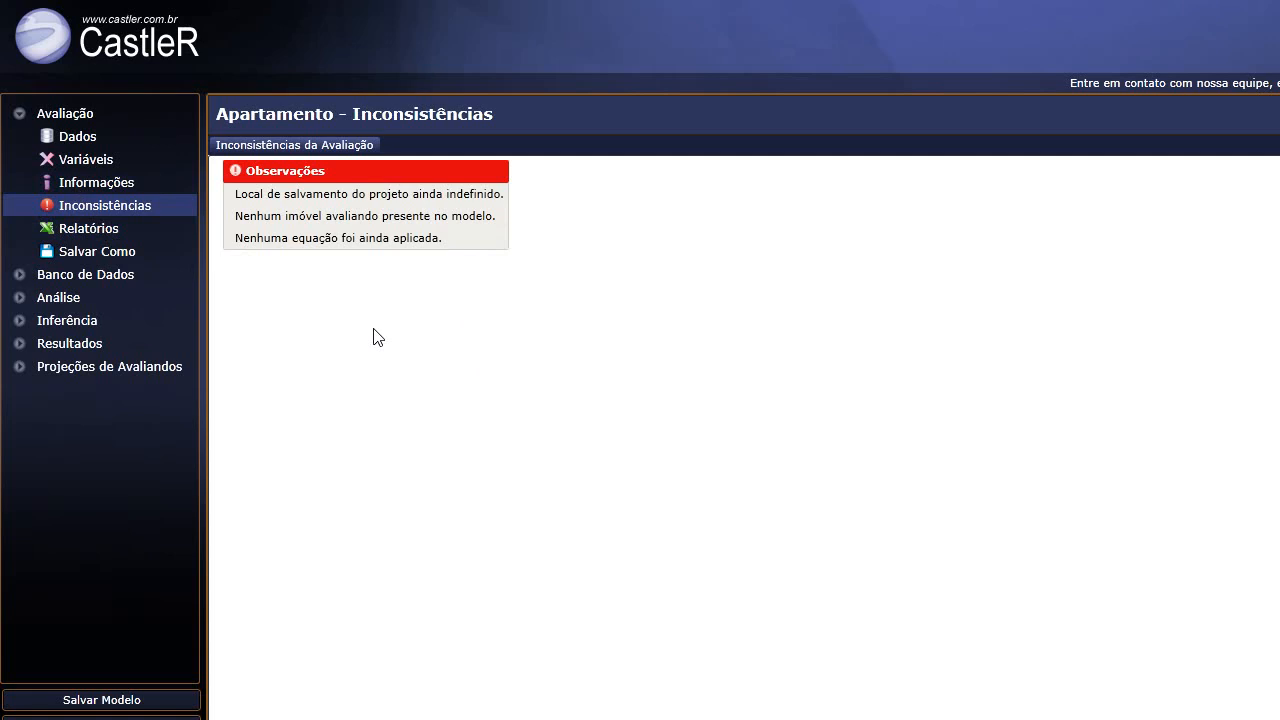
{"action": "left_click", "coordinate": [87, 234]}
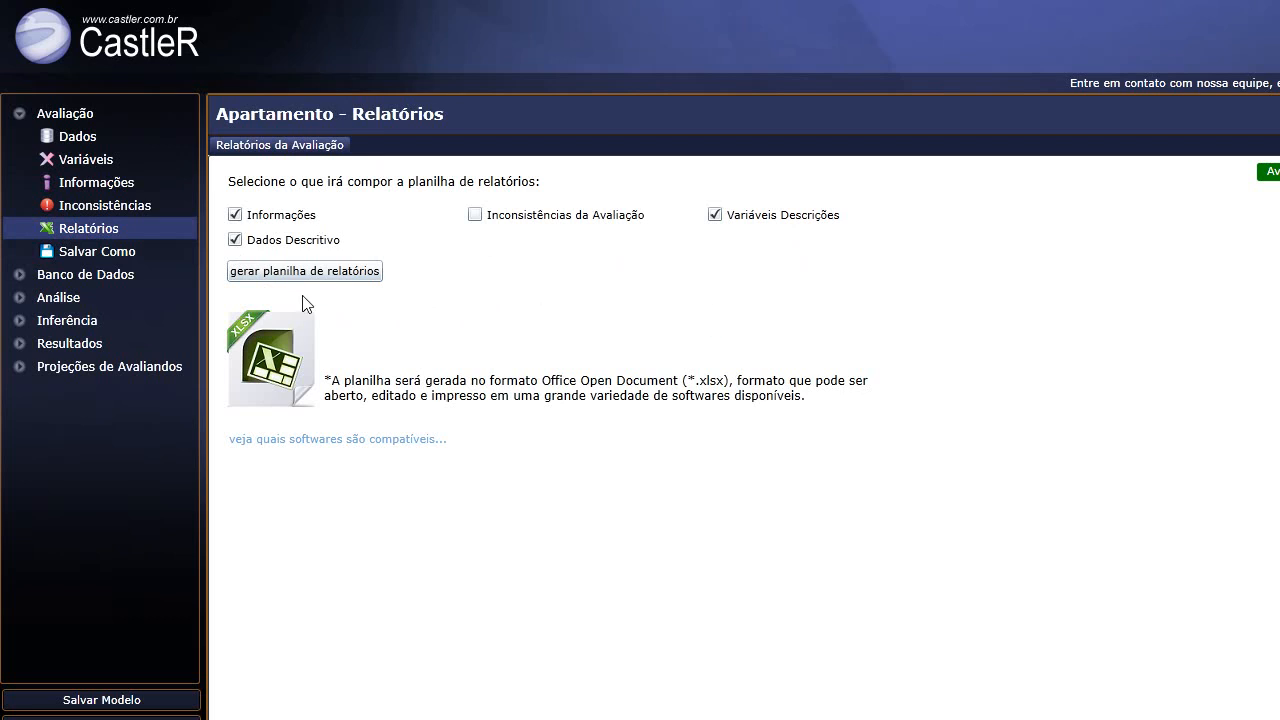
Check all four report sections, including Inconsistências da Avaliação, and generate the .xlsx report spreadsheet.
{"action": "left_click", "coordinate": [475, 215]}
{"action": "left_click", "coordinate": [235, 214]}
{"action": "left_click", "coordinate": [235, 239]}
{"action": "left_click", "coordinate": [234, 215]}
{"action": "left_click", "coordinate": [236, 240]}
{"action": "left_click", "coordinate": [234, 214]}
{"action": "left_click", "coordinate": [234, 214]}
{"action": "left_click", "coordinate": [250, 272]}
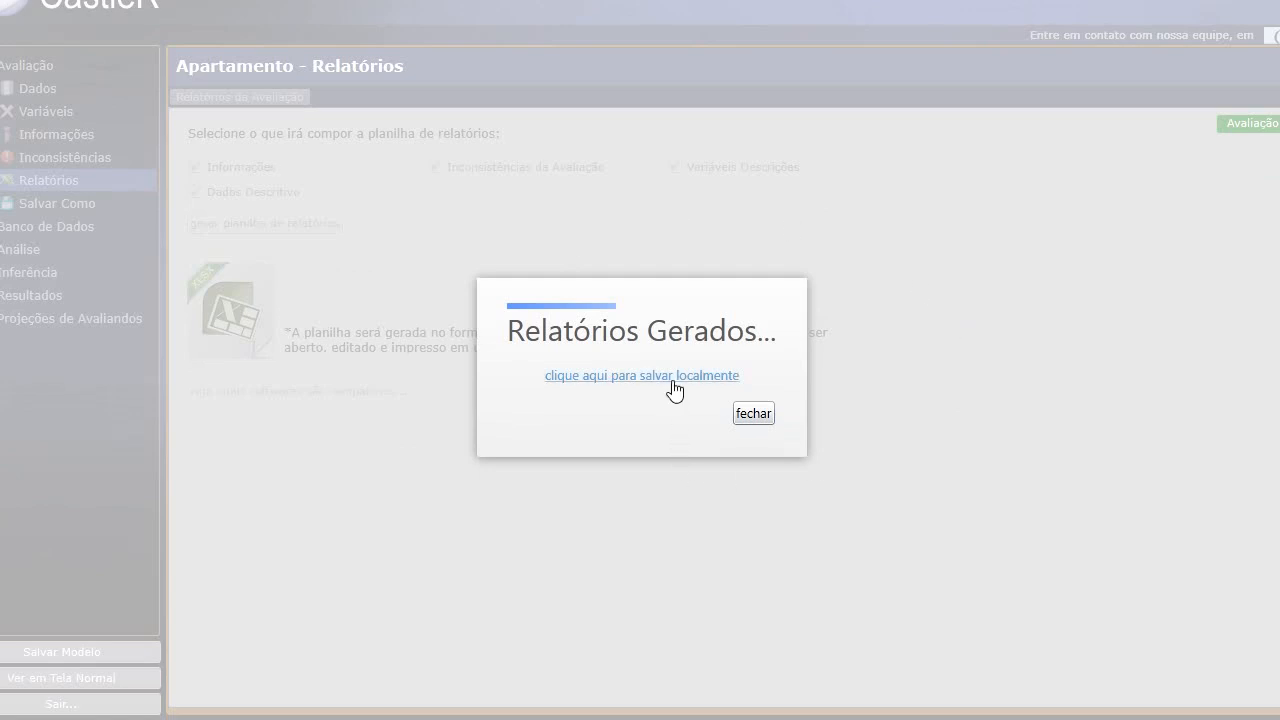
{"action": "left_click", "coordinate": [754, 414]}
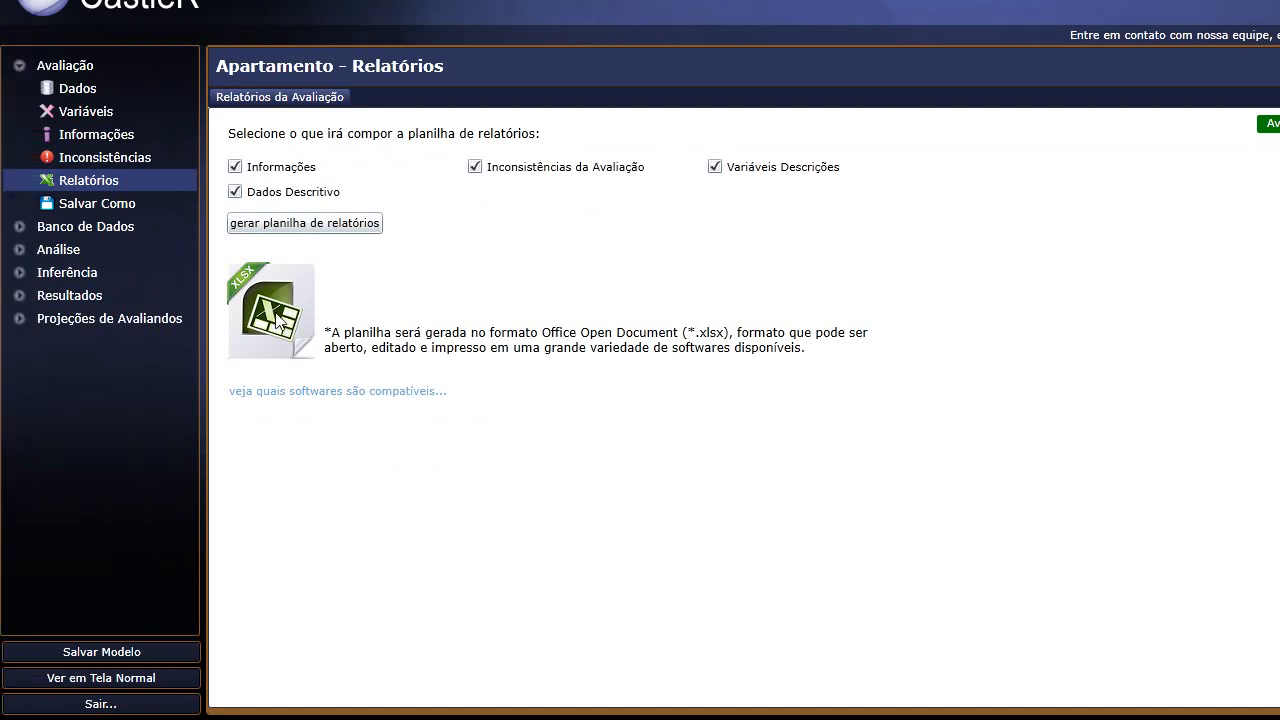
{"action": "left_click", "coordinate": [295, 392]}
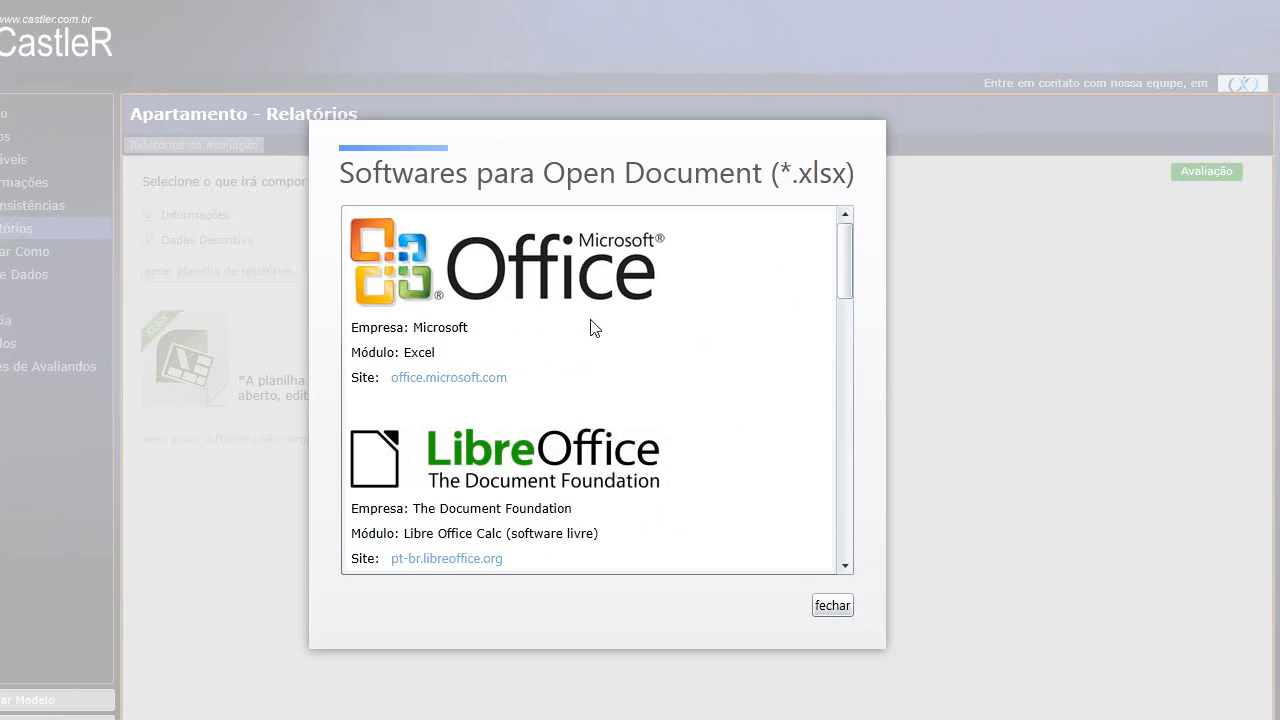
{"action": "scroll", "coordinate": [845, 288], "scroll_direction": "down", "scroll_amount": 1}
{"action": "left_click_drag", "start_coordinate": [843, 288], "coordinate": [854, 578]}
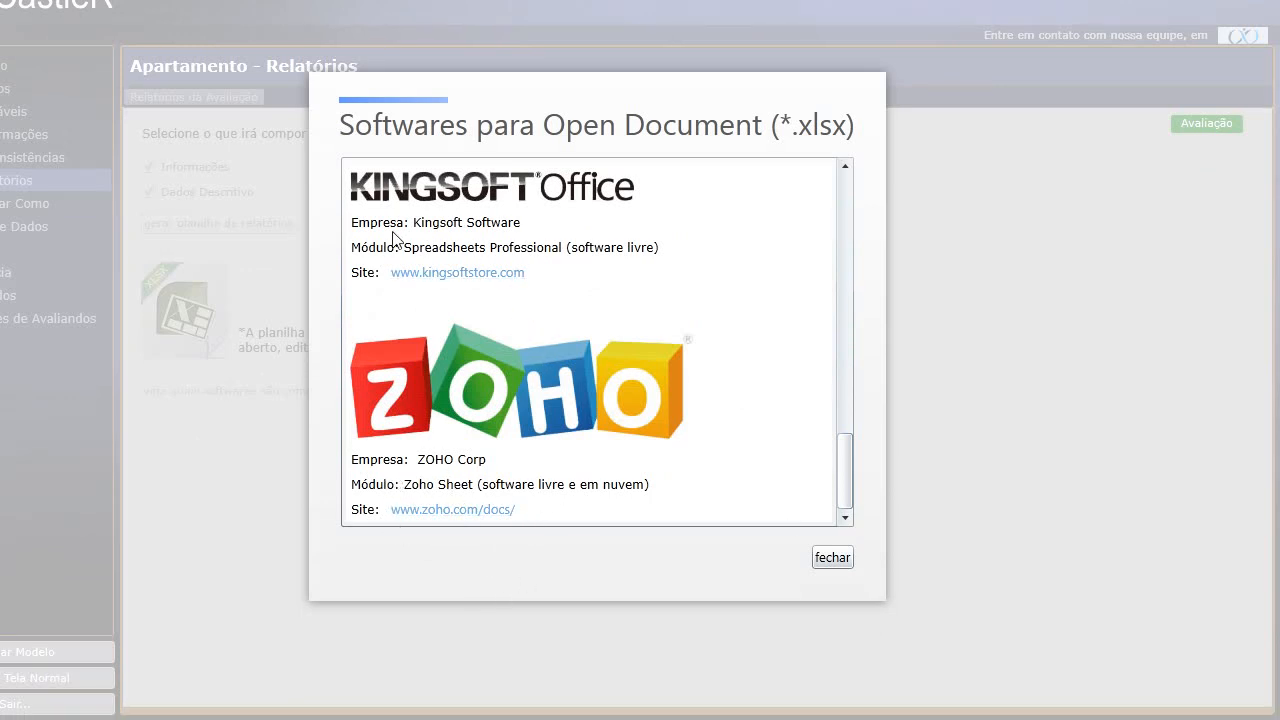
{"action": "left_click_drag", "start_coordinate": [853, 480], "coordinate": [887, 428]}
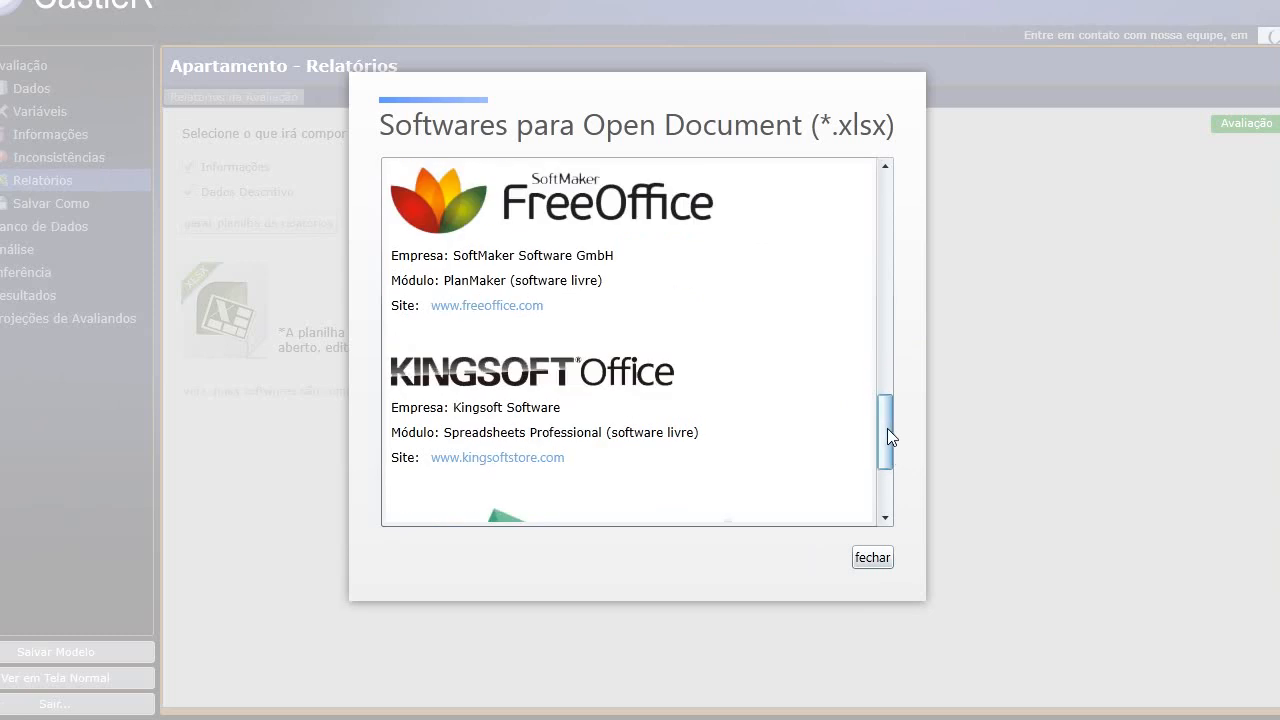
{"action": "left_click", "coordinate": [874, 559]}
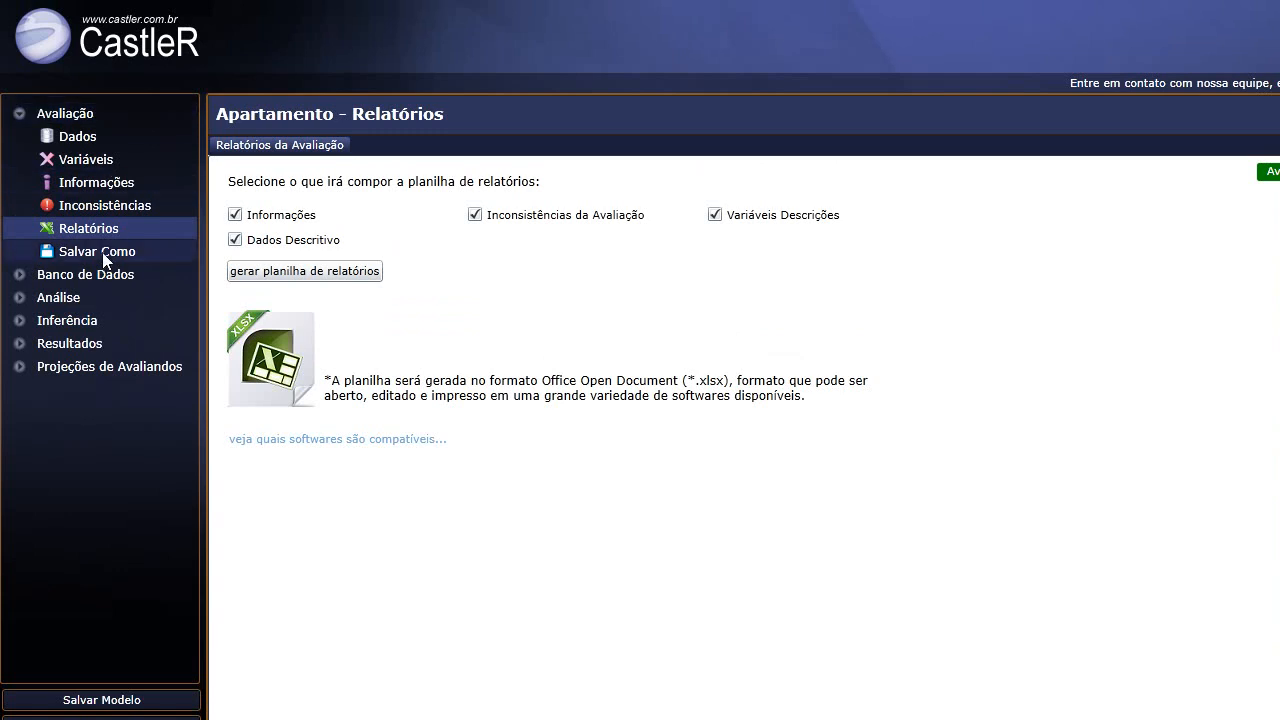
In Salvar Como, browse Home group, desktop, Documents and C: drive locally, then close without saving.
{"action": "left_click", "coordinate": [104, 256]}
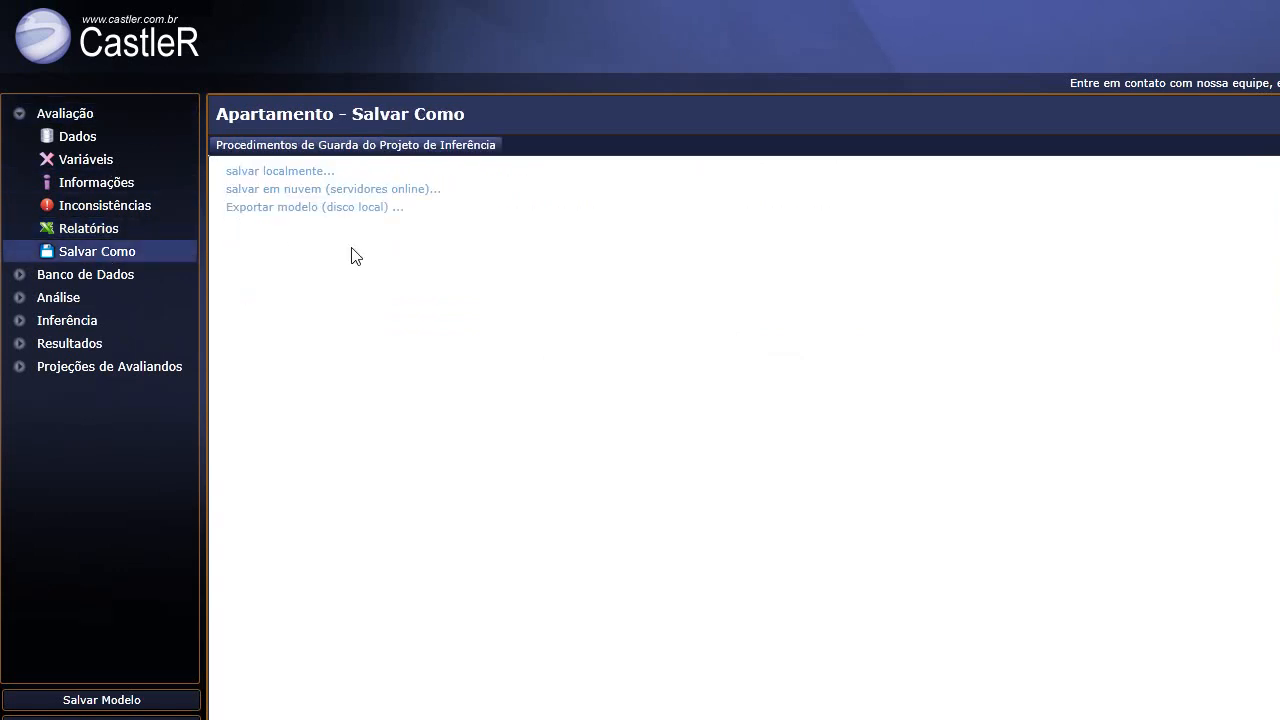
{"action": "left_click", "coordinate": [280, 178]}
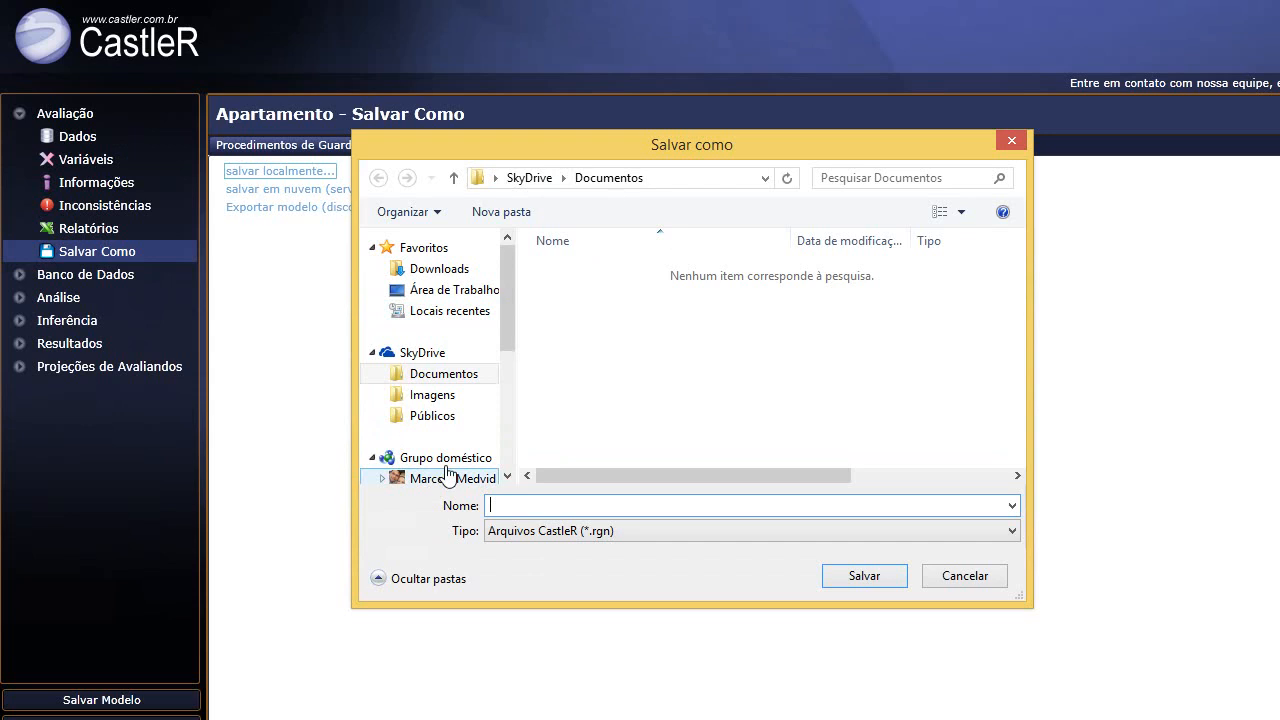
{"action": "left_click_drag", "start_coordinate": [510, 248], "coordinate": [505, 296]}
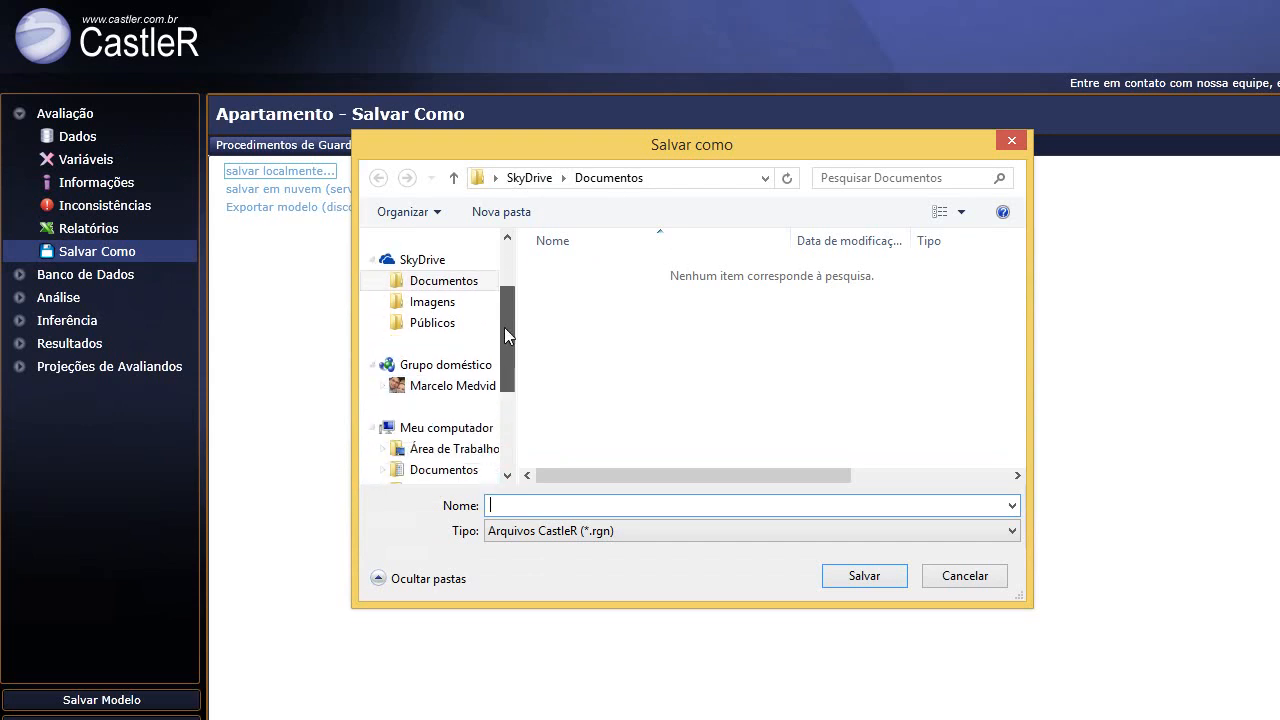
{"action": "left_click", "coordinate": [460, 366]}
{"action": "left_click", "coordinate": [450, 430]}
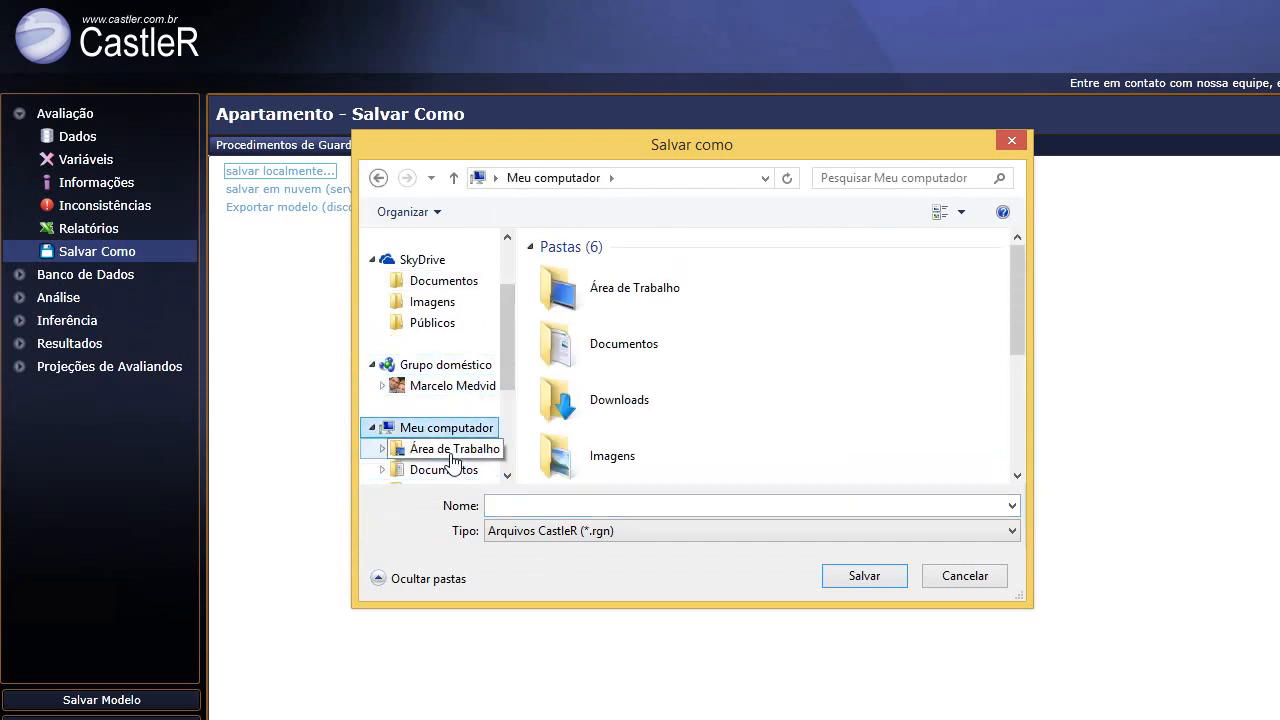
{"action": "left_click", "coordinate": [445, 450]}
{"action": "left_click", "coordinate": [450, 470]}
{"action": "scroll", "coordinate": [465, 450], "scroll_direction": "down", "scroll_amount": 2}
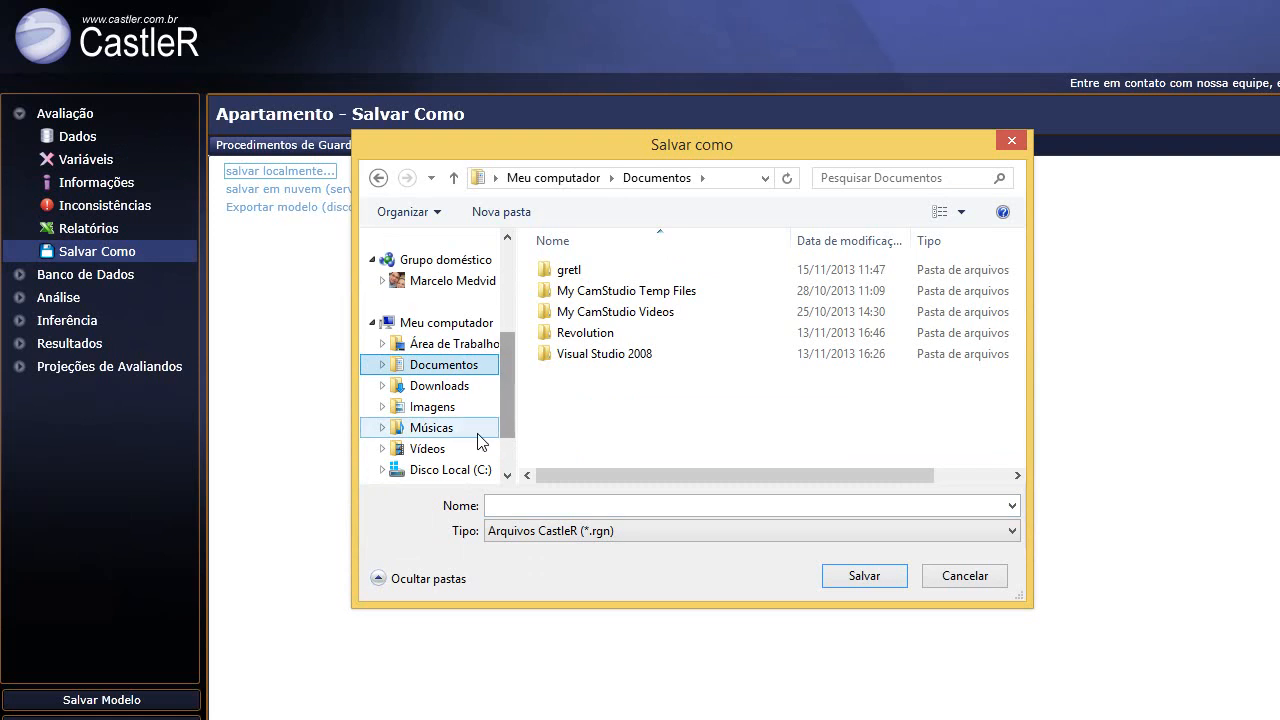
{"action": "left_click", "coordinate": [450, 466]}
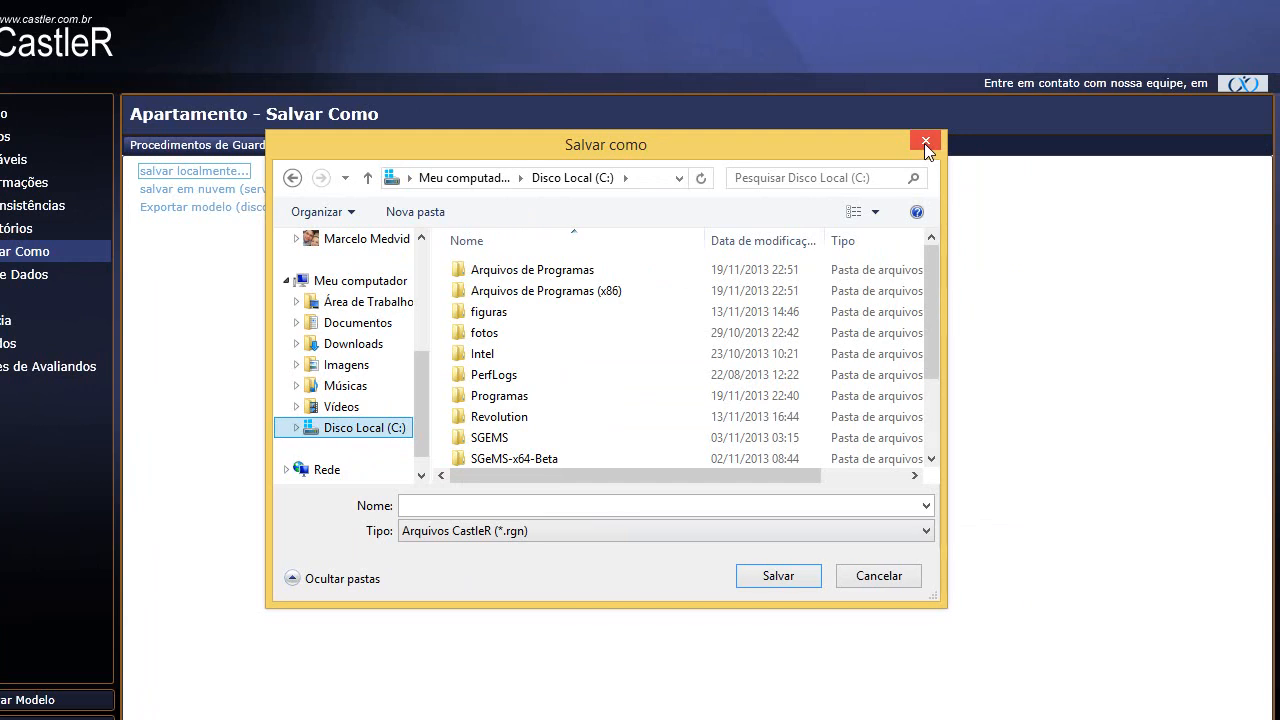
{"action": "left_click", "coordinate": [926, 146]}
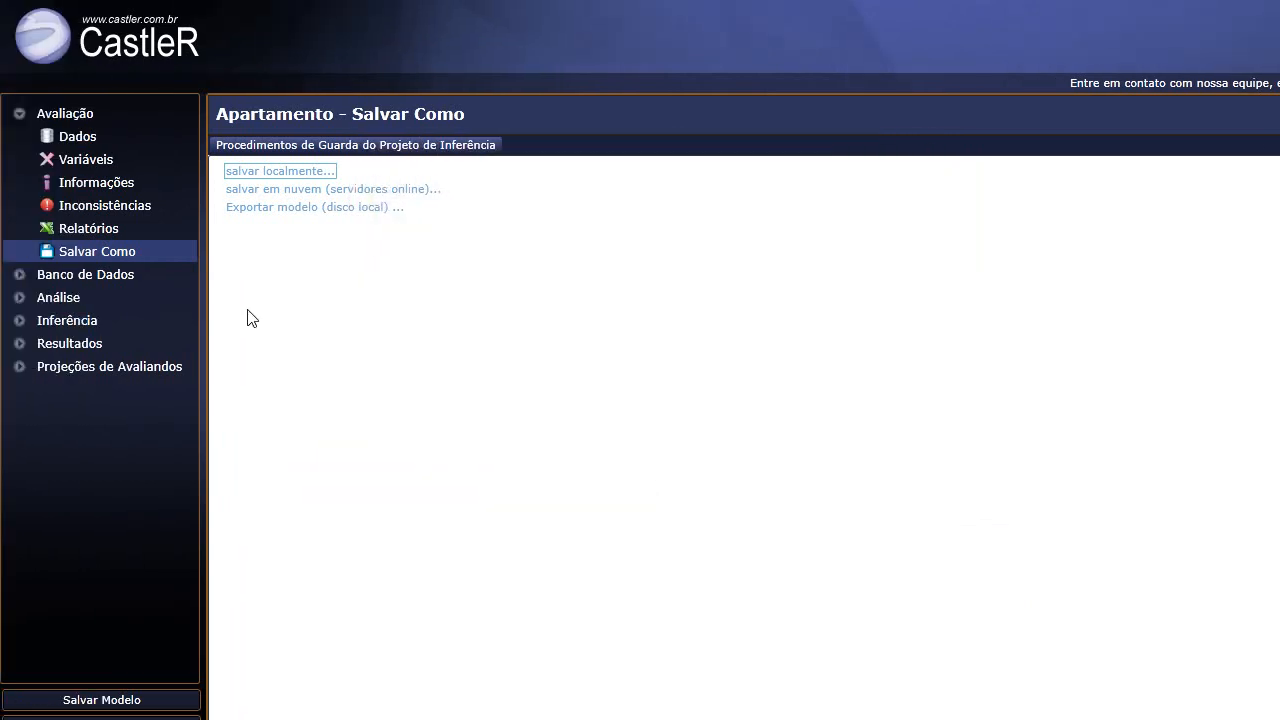
Reopen the online save window and expand Meus Modelos to list Apartamento Curitiba.rgn (76,41KB).
{"action": "left_click", "coordinate": [322, 195]}
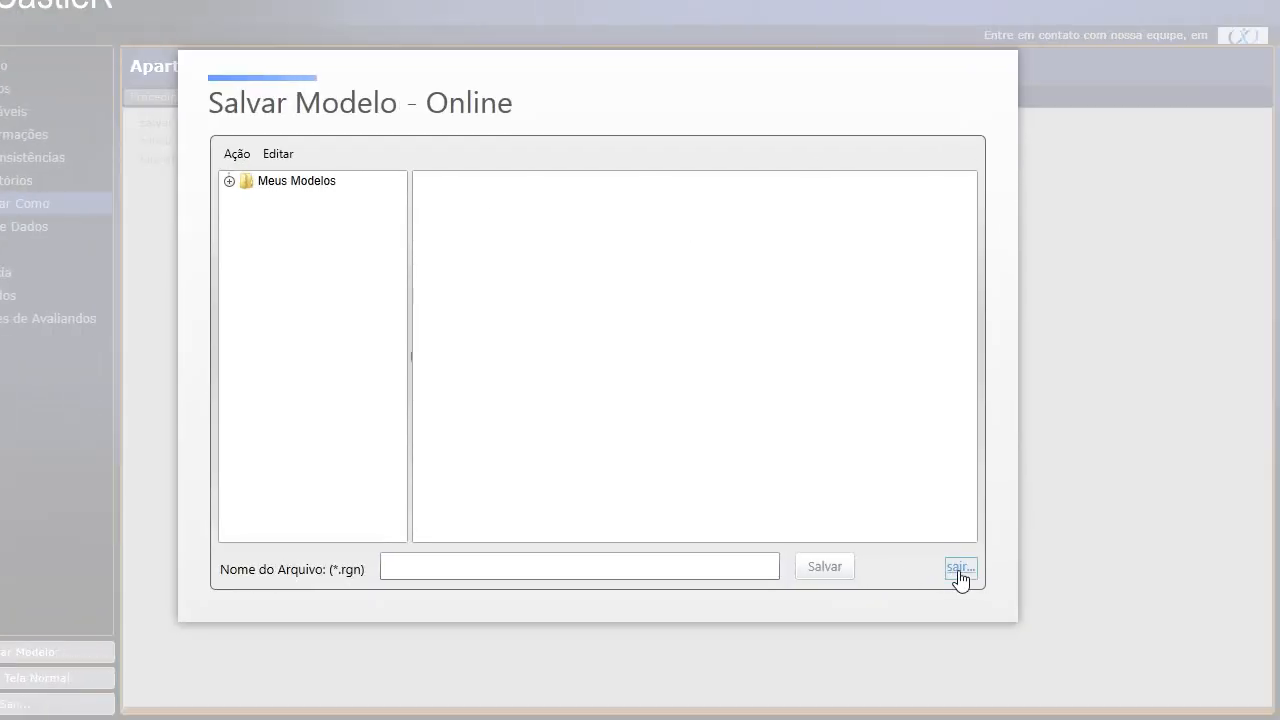
{"action": "left_click", "coordinate": [960, 568]}
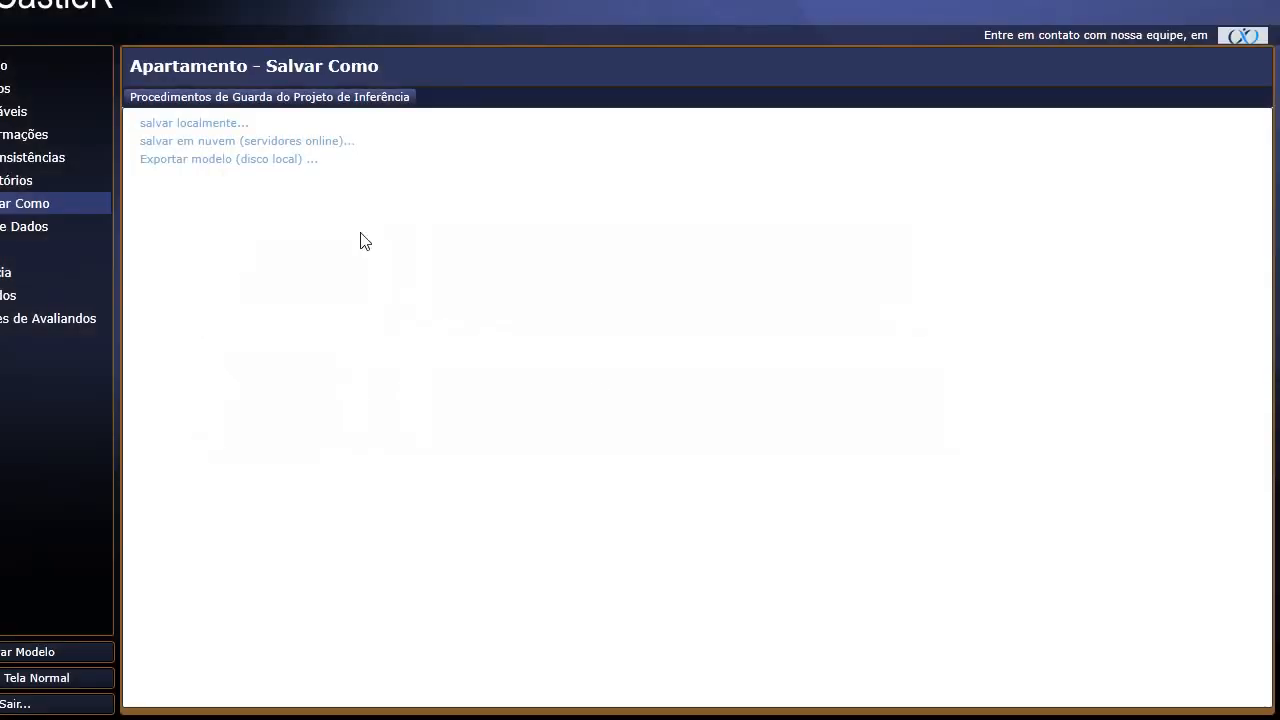
{"action": "left_click", "coordinate": [309, 185]}
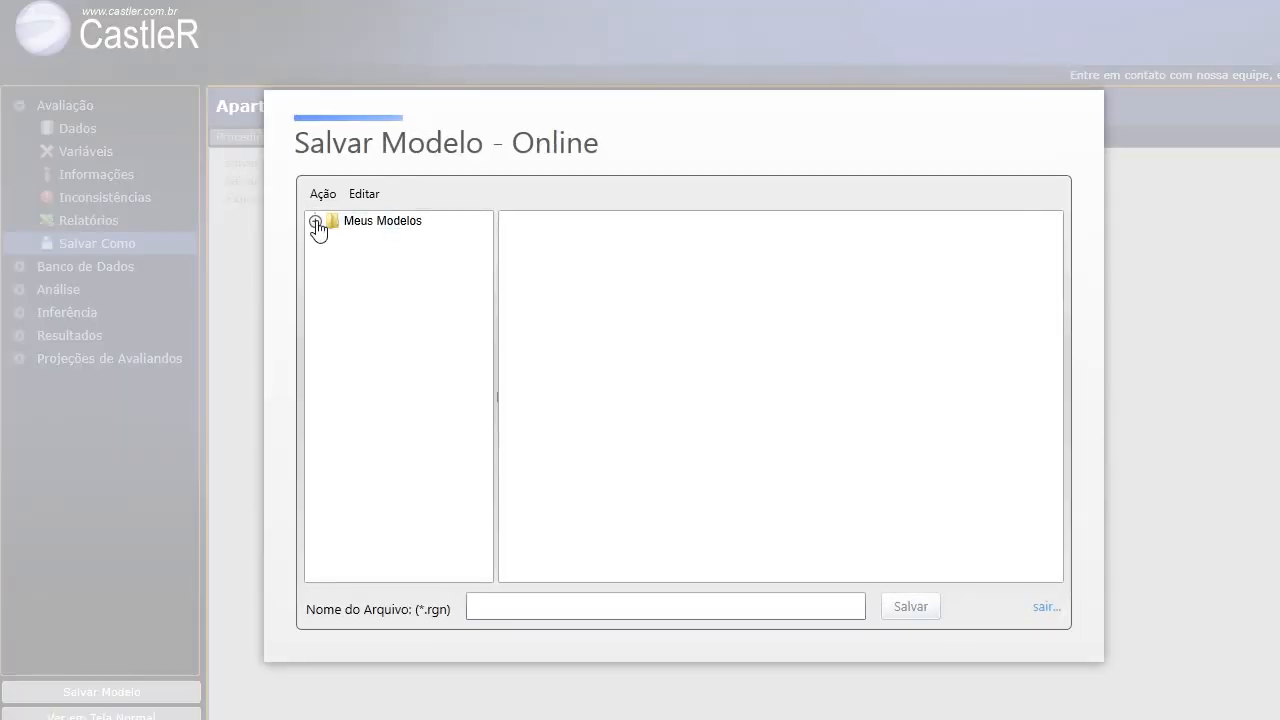
{"action": "left_click", "coordinate": [357, 228]}
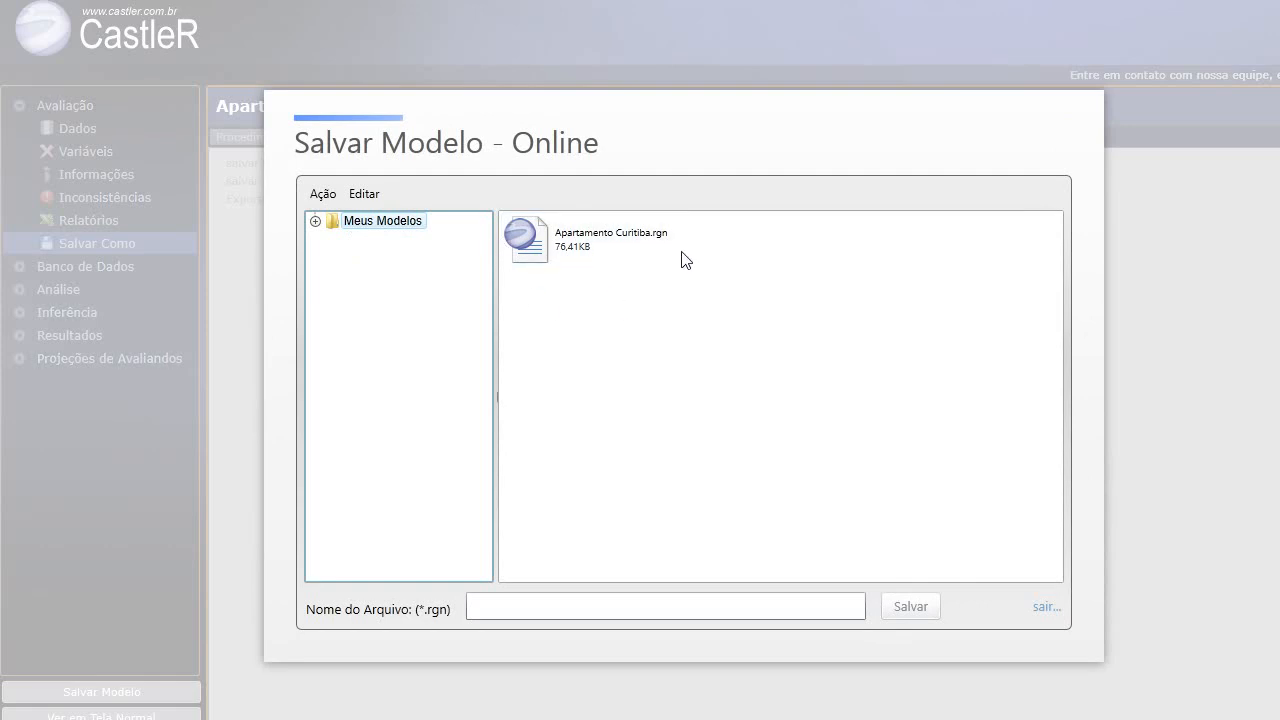
{"action": "scroll", "coordinate": [560, 534], "scroll_direction": "down", "scroll_amount": 1}
{"action": "left_click", "coordinate": [528, 566]}
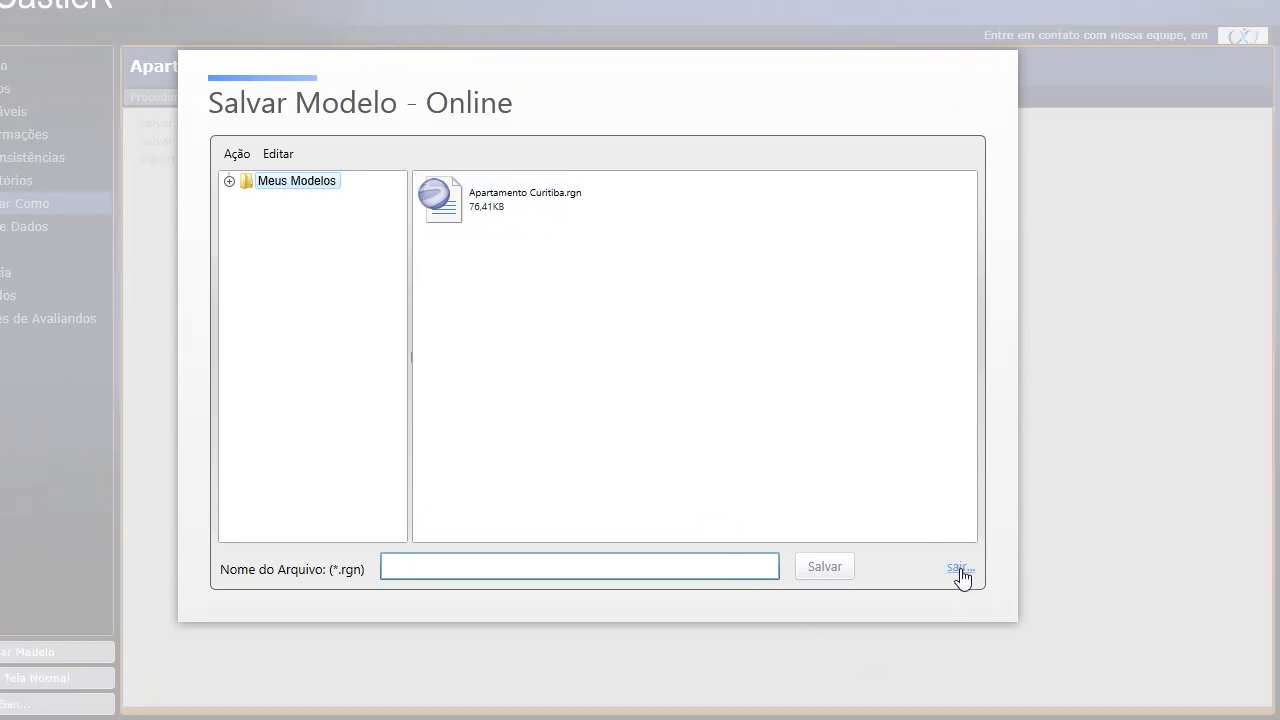
Close the online save, cancel the local model export, and return to the Avaliação help page.
{"action": "left_click", "coordinate": [960, 609]}
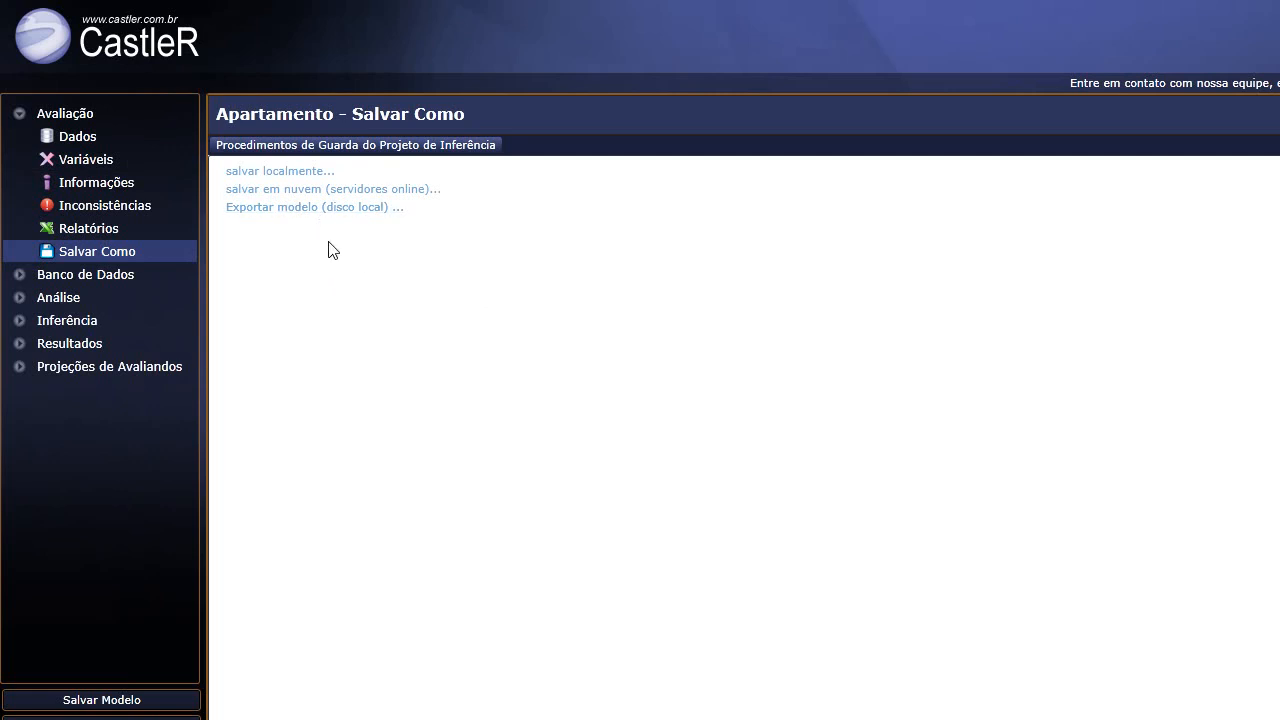
{"action": "left_click", "coordinate": [316, 212]}
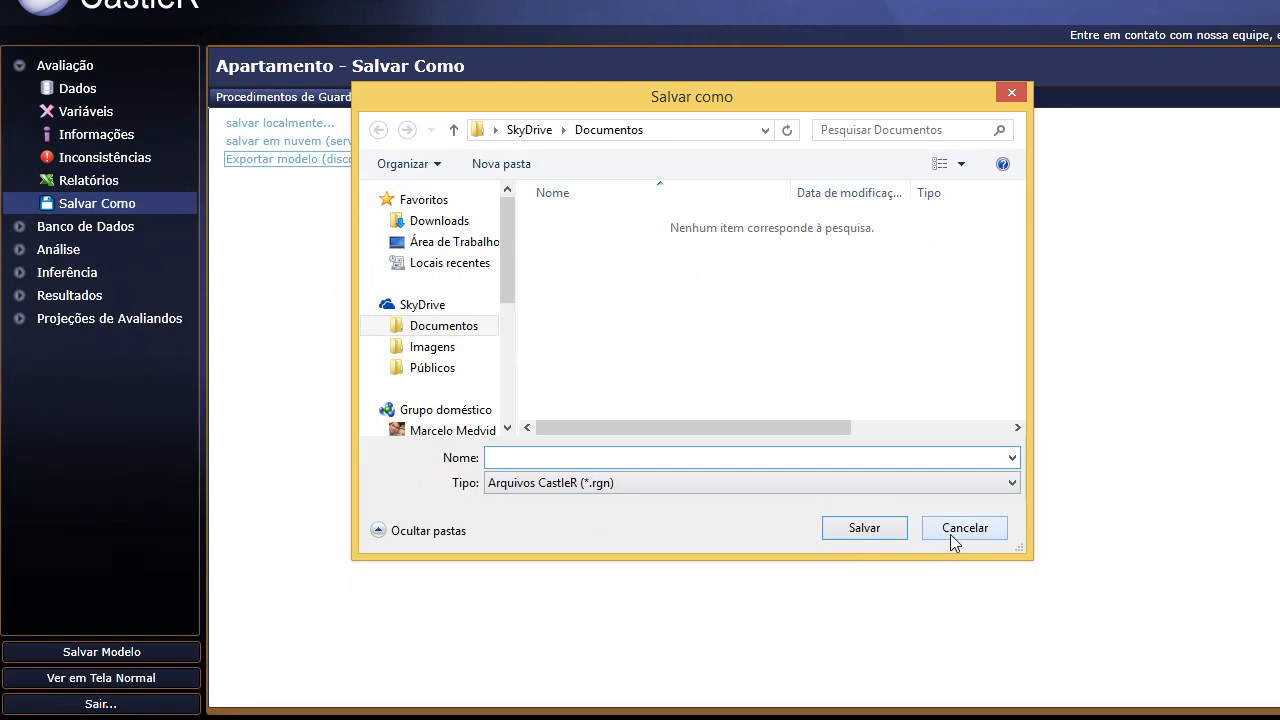
{"action": "left_click", "coordinate": [952, 578]}
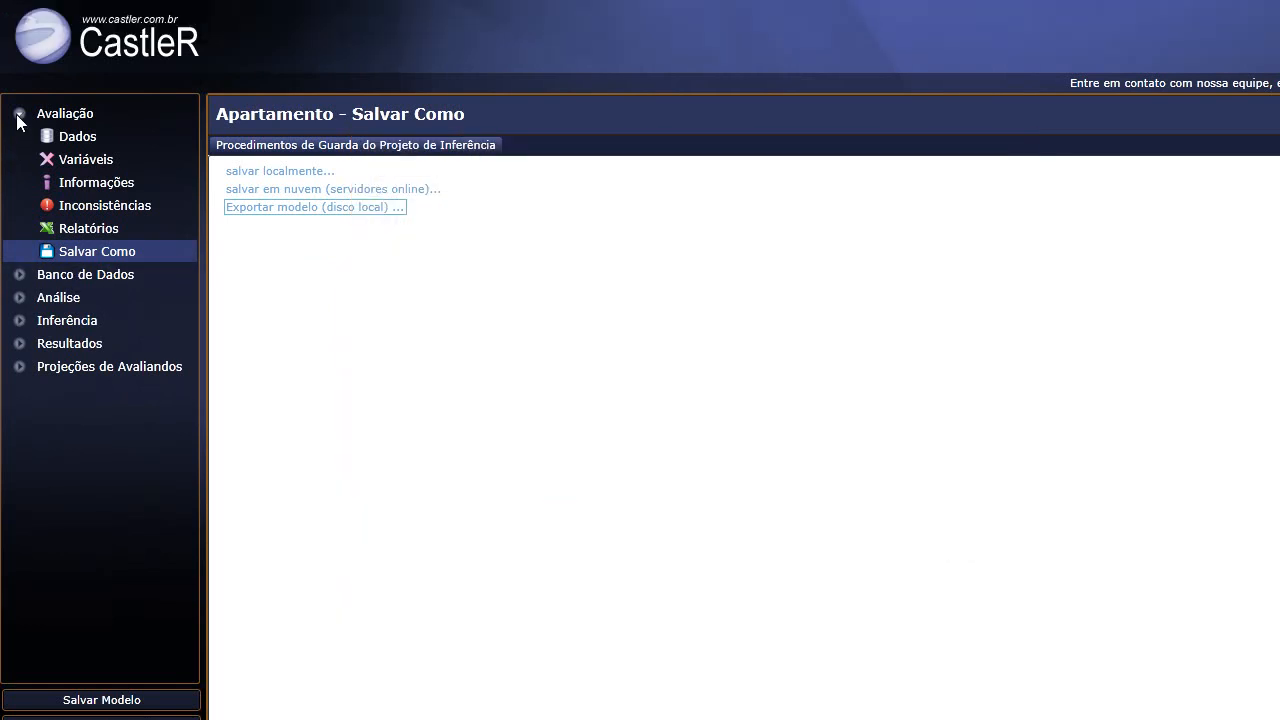
{"action": "left_click", "coordinate": [18, 118]}
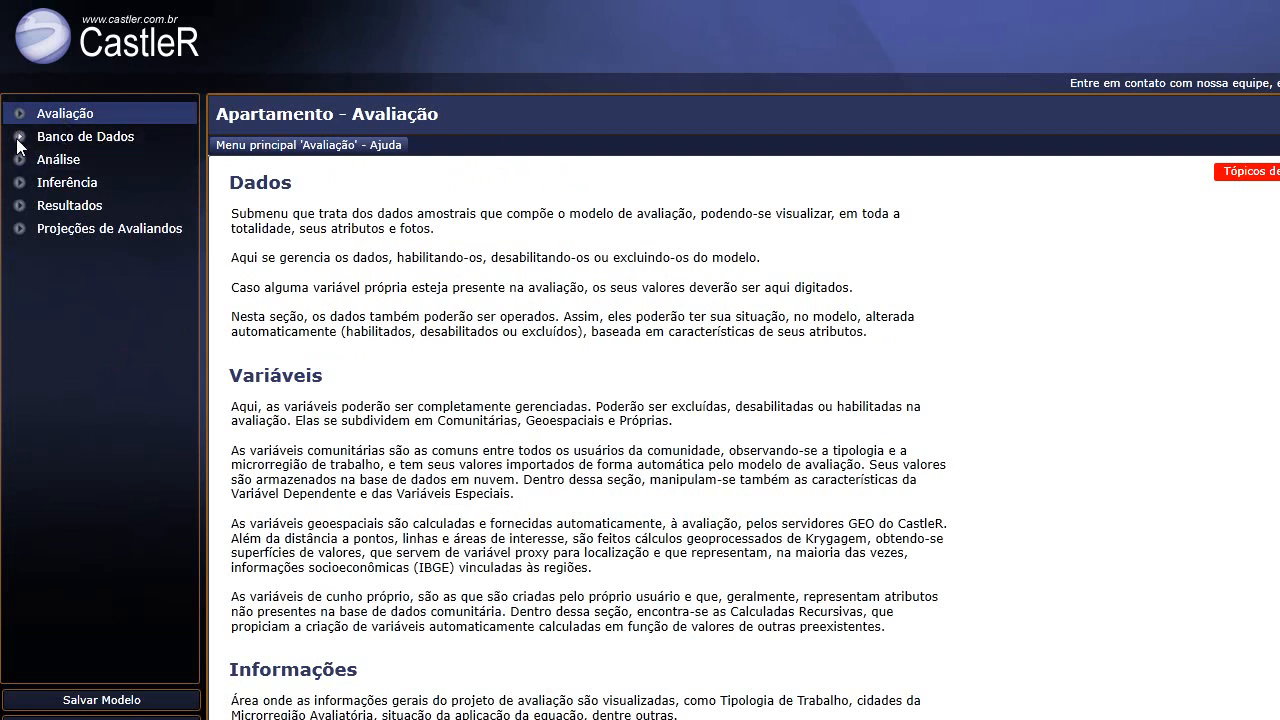
{"action": "left_click", "coordinate": [18, 138]}
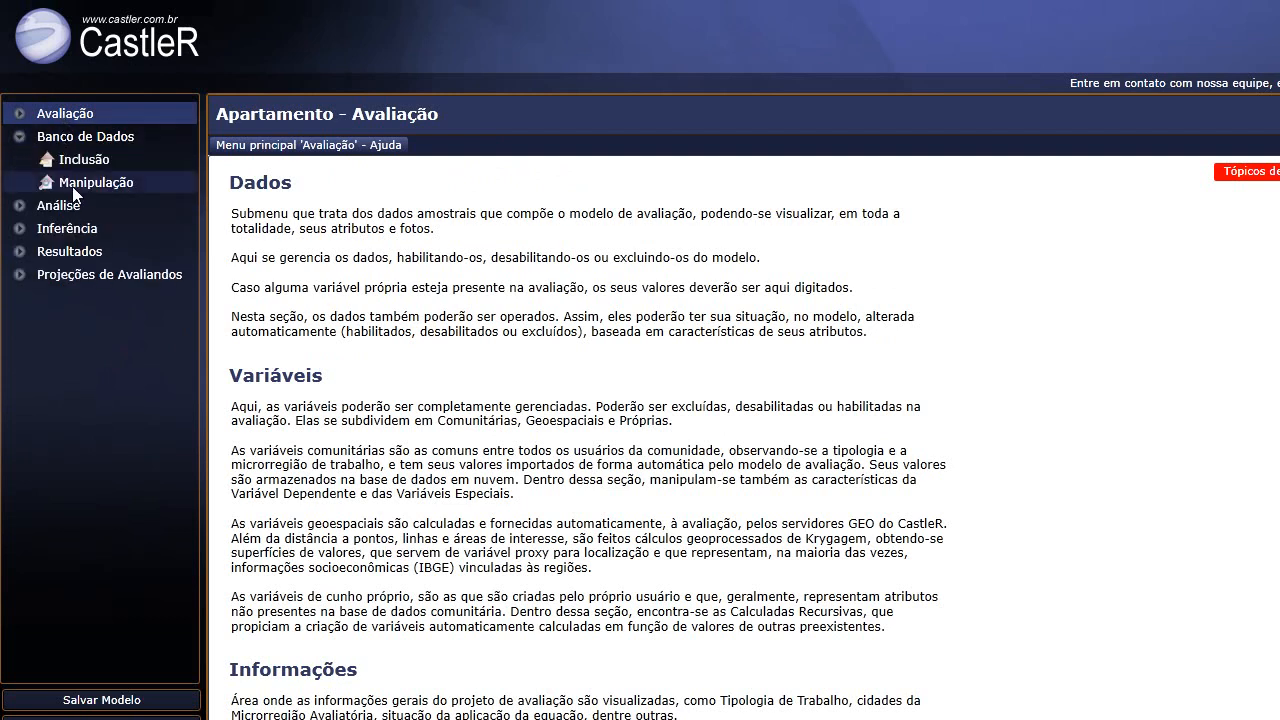
Open the blank Inclusão de Dados form for a new apartment and scroll through it.
{"action": "left_click", "coordinate": [75, 190]}
{"action": "scroll", "coordinate": [414, 586], "scroll_direction": "down", "scroll_amount": 1}
{"action": "scroll", "coordinate": [37, 200], "scroll_direction": "up", "scroll_amount": 1}
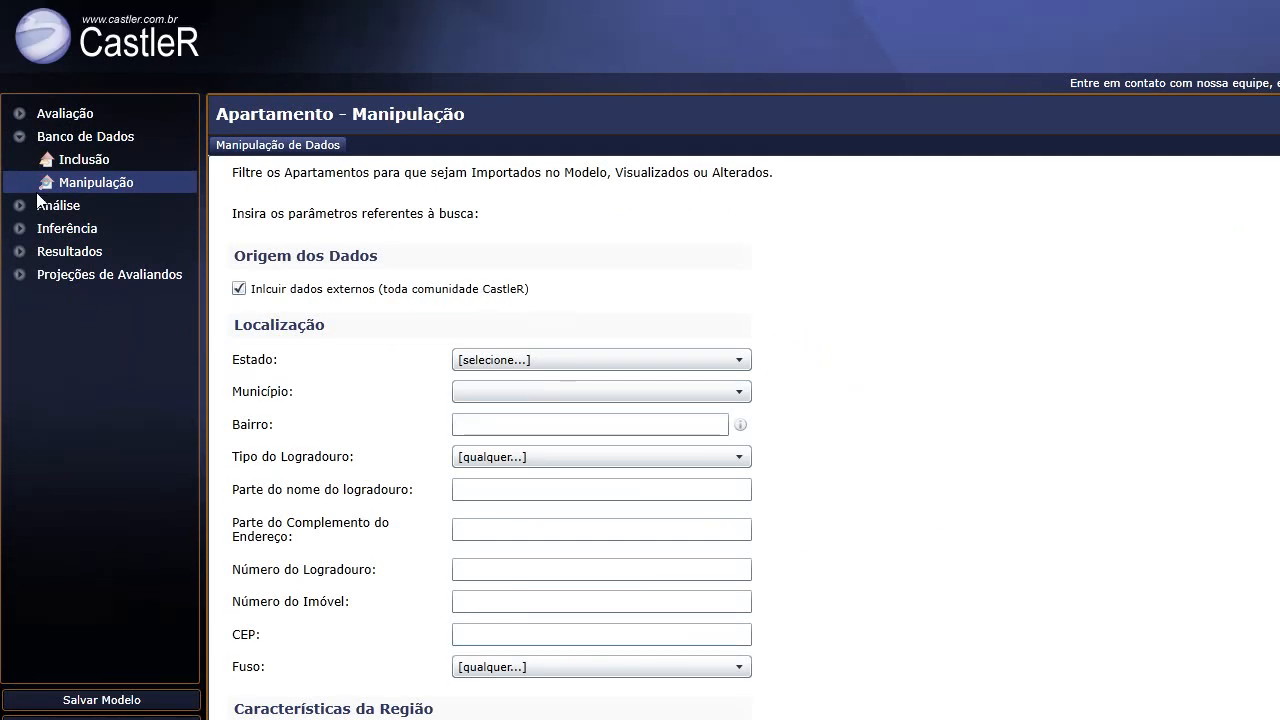
{"action": "left_click", "coordinate": [96, 163]}
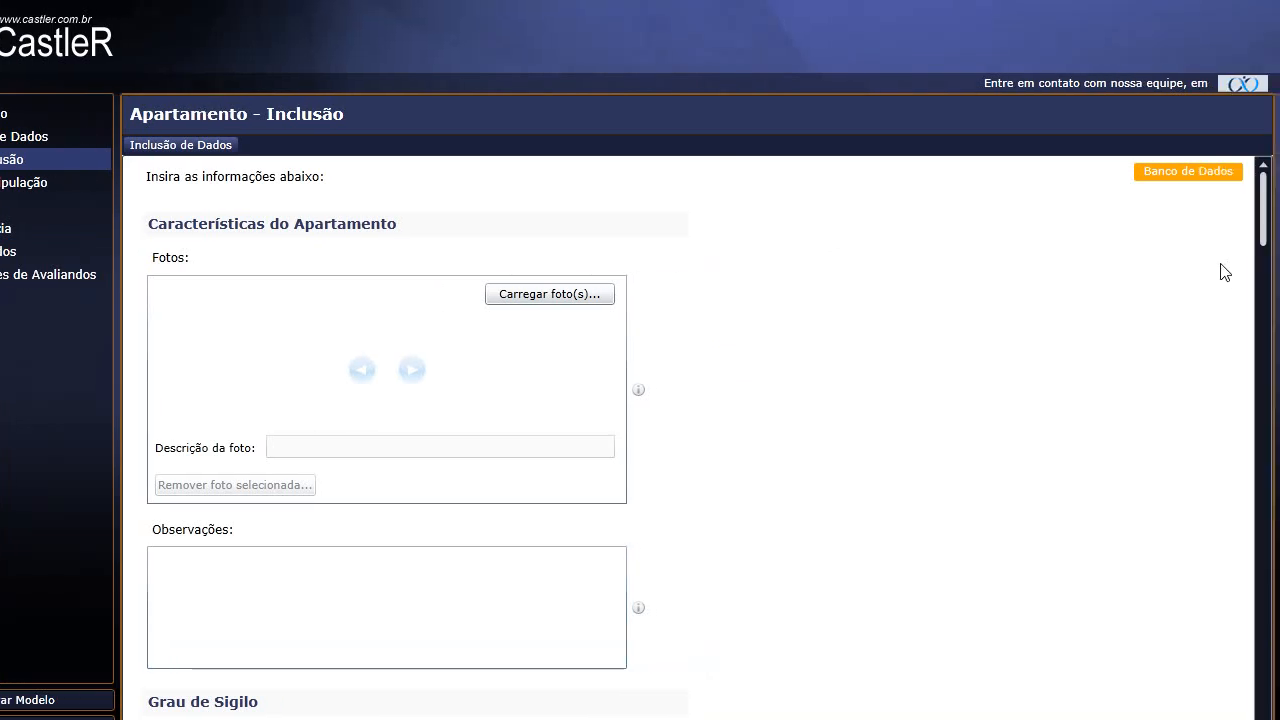
{"action": "left_click_drag", "start_coordinate": [1264, 187], "coordinate": [1262, 236]}
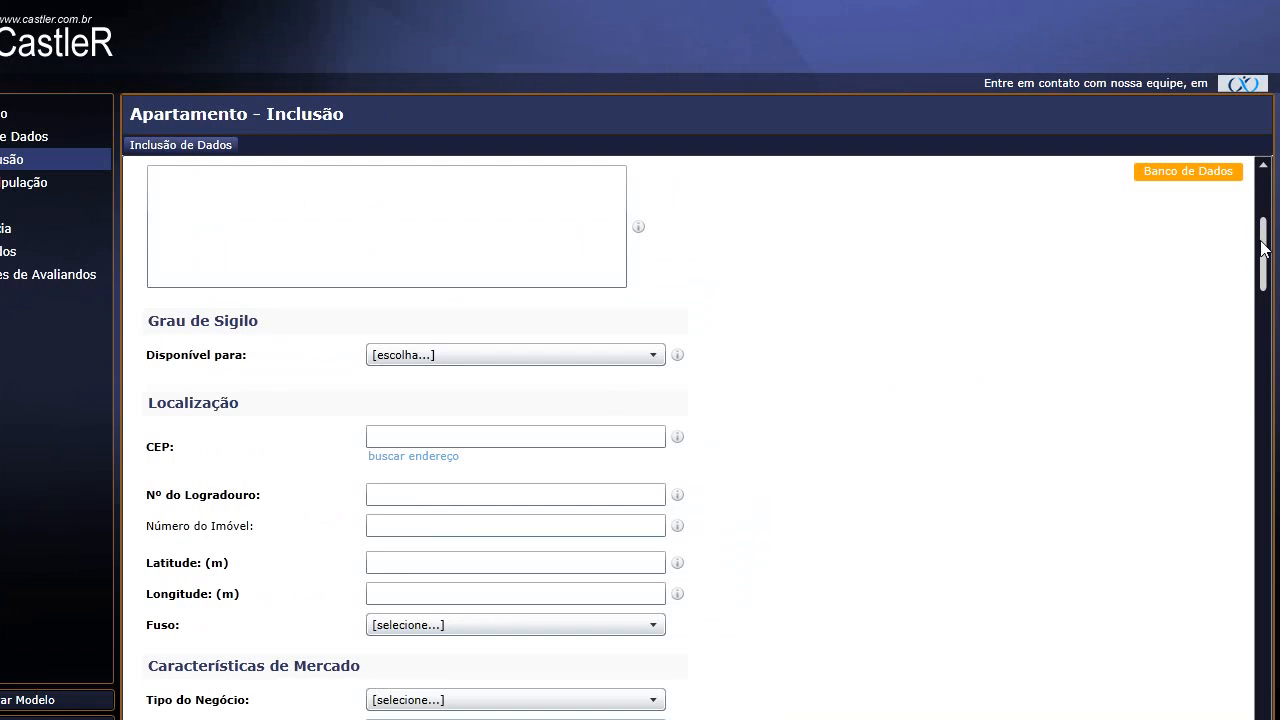
{"action": "scroll", "coordinate": [1272, 258], "scroll_direction": "down", "scroll_amount": 3}
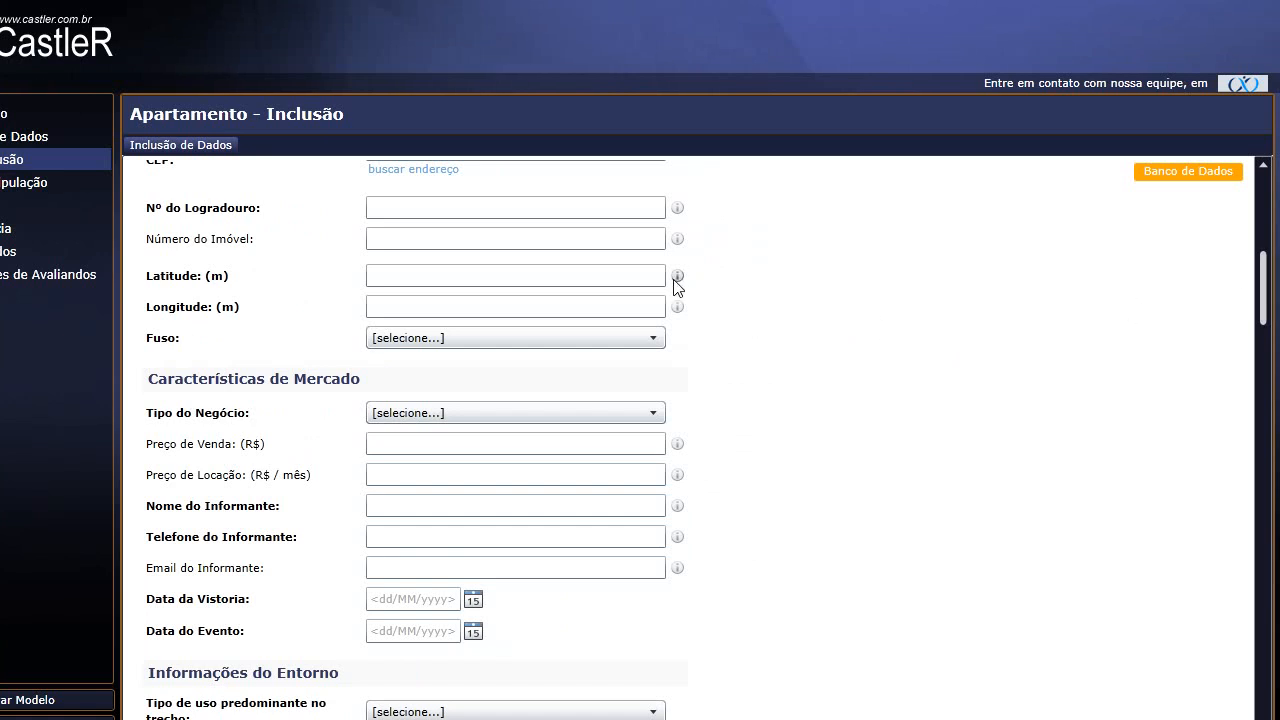
Inspect the empty Latitude, Longitude and Fuso fields, then move to Número do Imóvel.
{"action": "mouse_move", "coordinate": [677, 283]}
{"action": "mouse_move", "coordinate": [681, 311]}
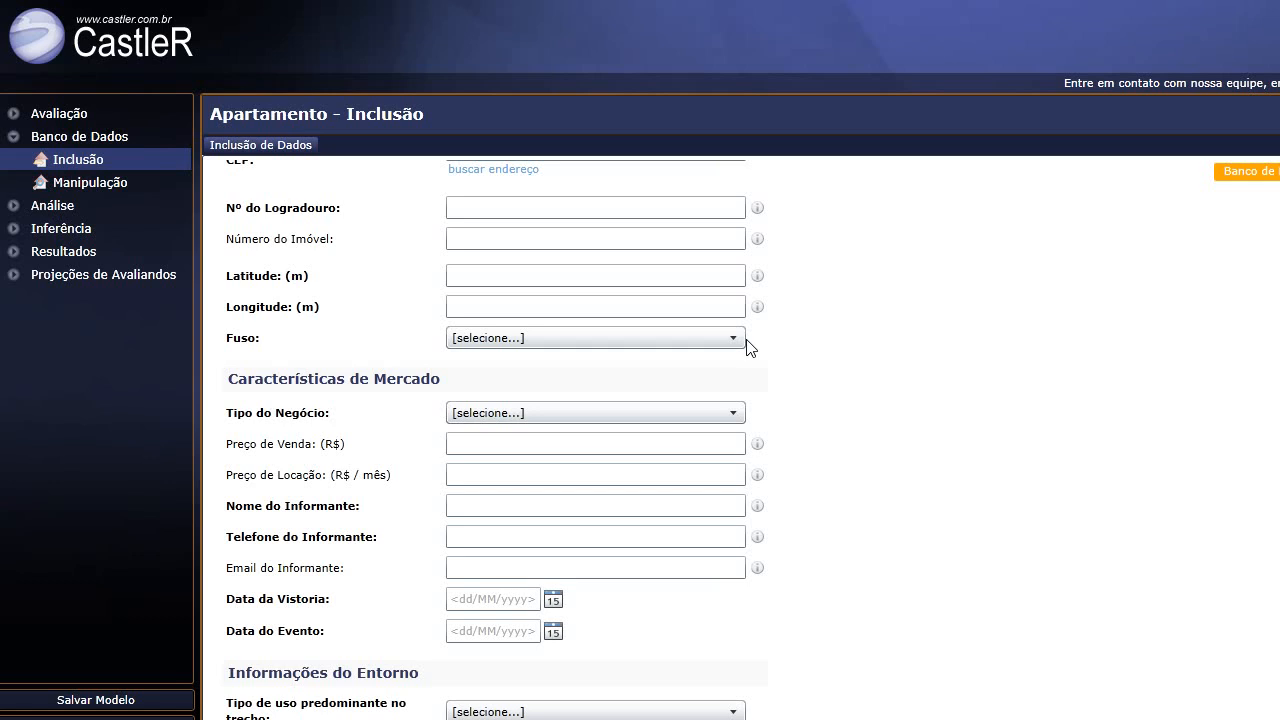
{"action": "left_click", "coordinate": [456, 276]}
{"action": "left_click", "coordinate": [460, 305]}
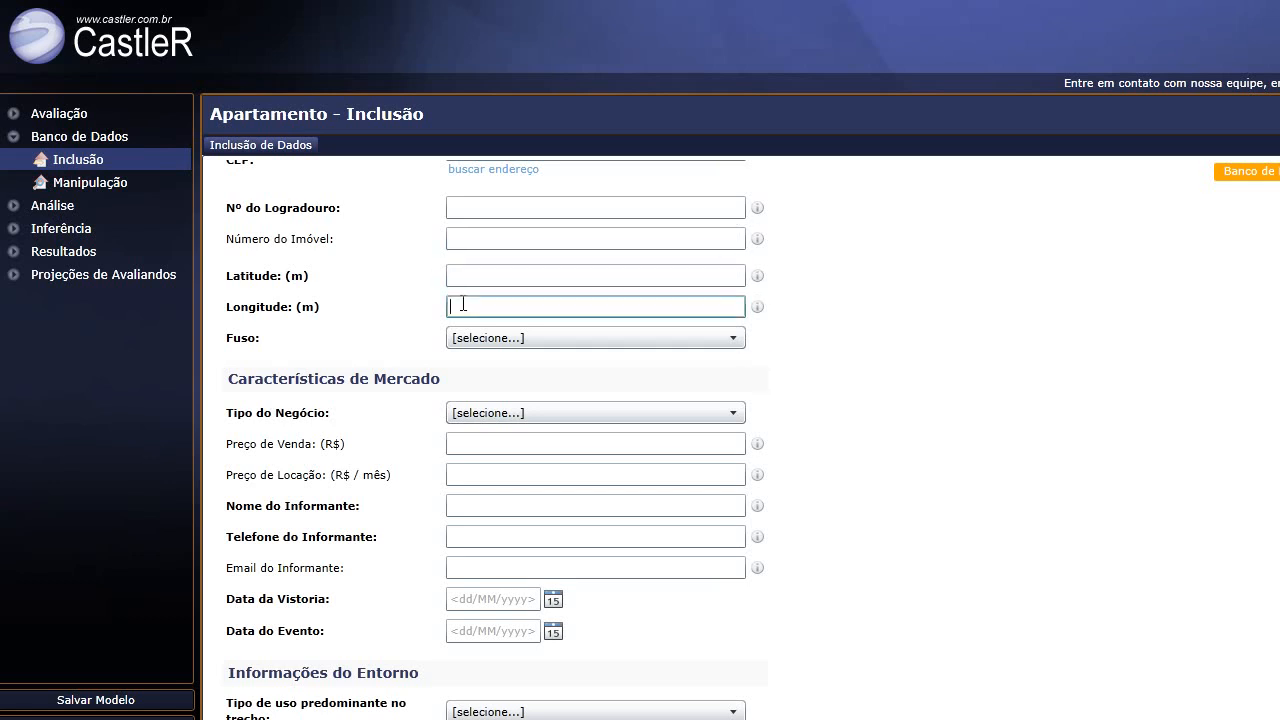
{"action": "left_click", "coordinate": [565, 343]}
{"action": "left_click", "coordinate": [484, 347]}
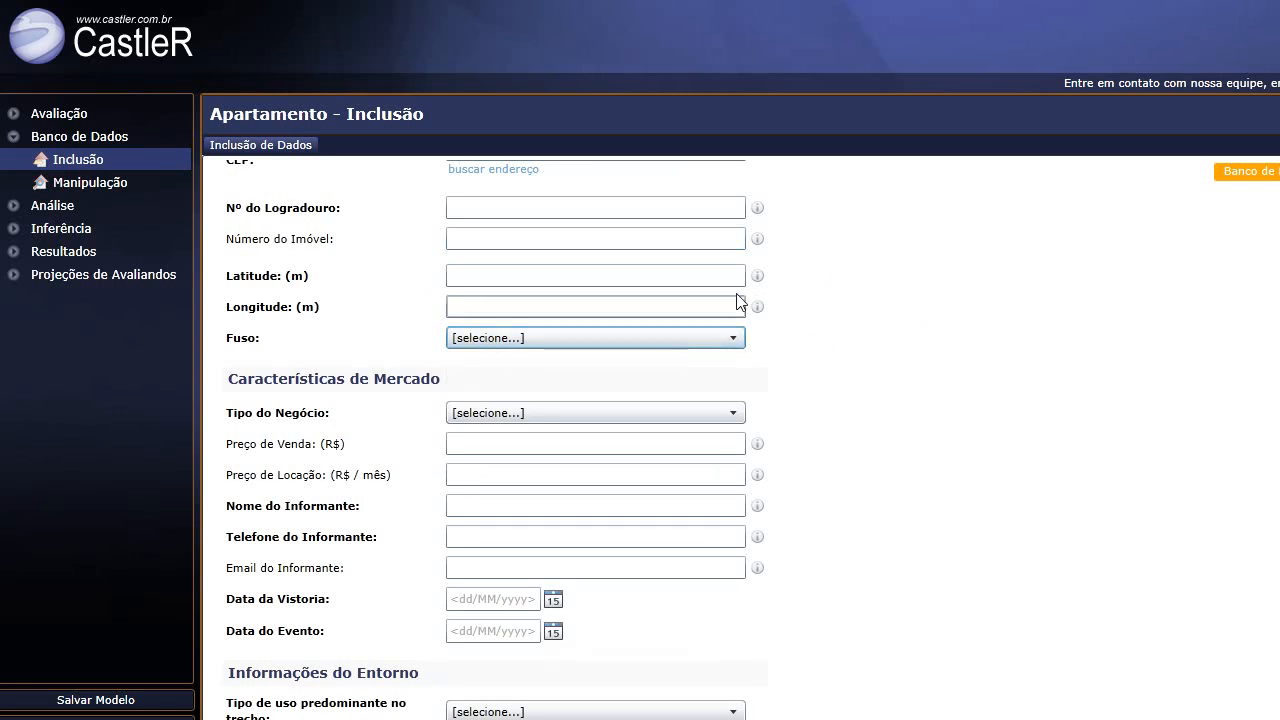
{"action": "left_click", "coordinate": [648, 237]}
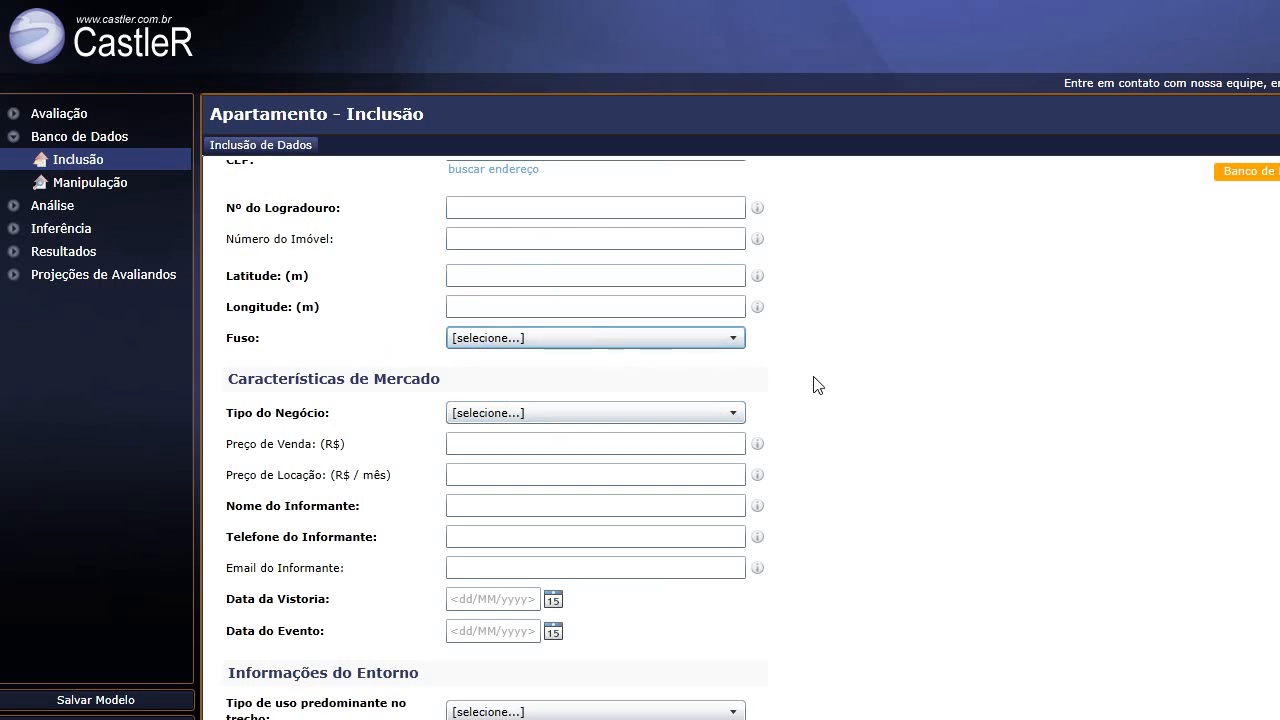
In Serviços no Entorno, select Coleta de Lixo, Comércio, Transporte Coletivo, Esporte/Lazer, Saúde and Segurança.
{"action": "scroll", "coordinate": [760, 372], "scroll_direction": "down", "scroll_amount": 1}
{"action": "scroll", "coordinate": [794, 345], "scroll_direction": "down", "scroll_amount": 1}
{"action": "scroll", "coordinate": [800, 340], "scroll_direction": "down", "scroll_amount": 2}
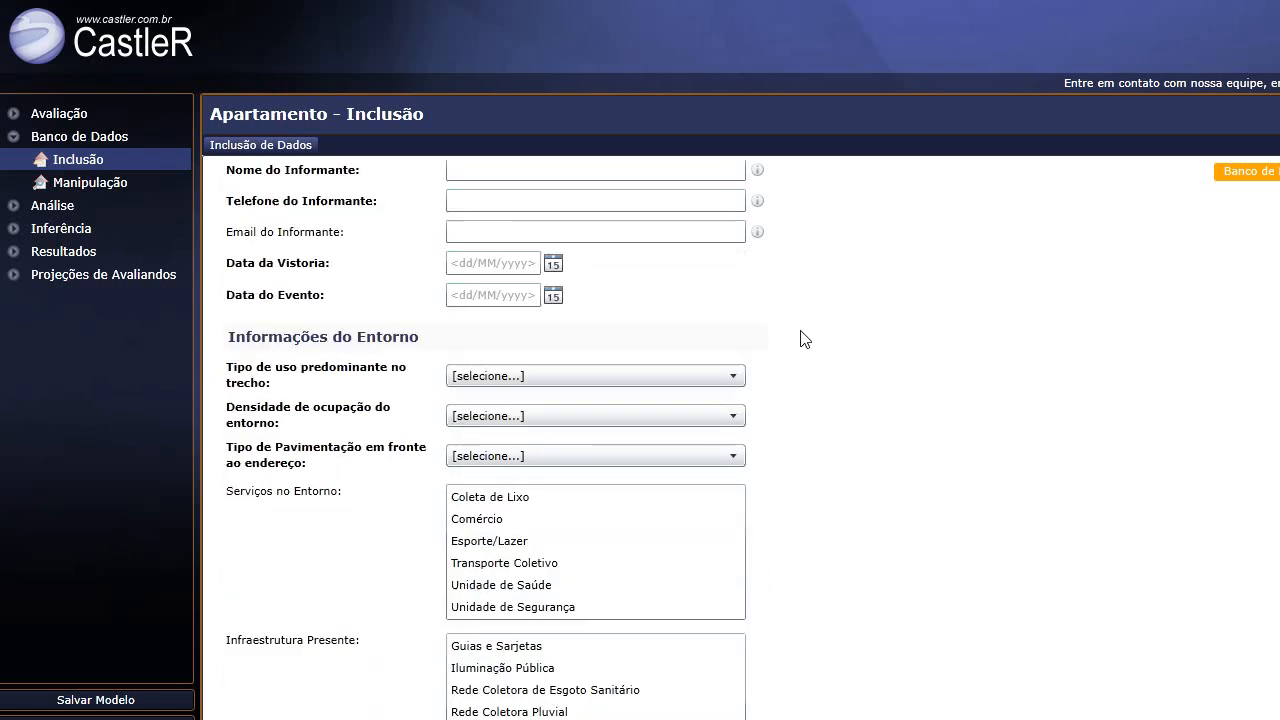
{"action": "scroll", "coordinate": [602, 280], "scroll_direction": "up", "scroll_amount": 2}
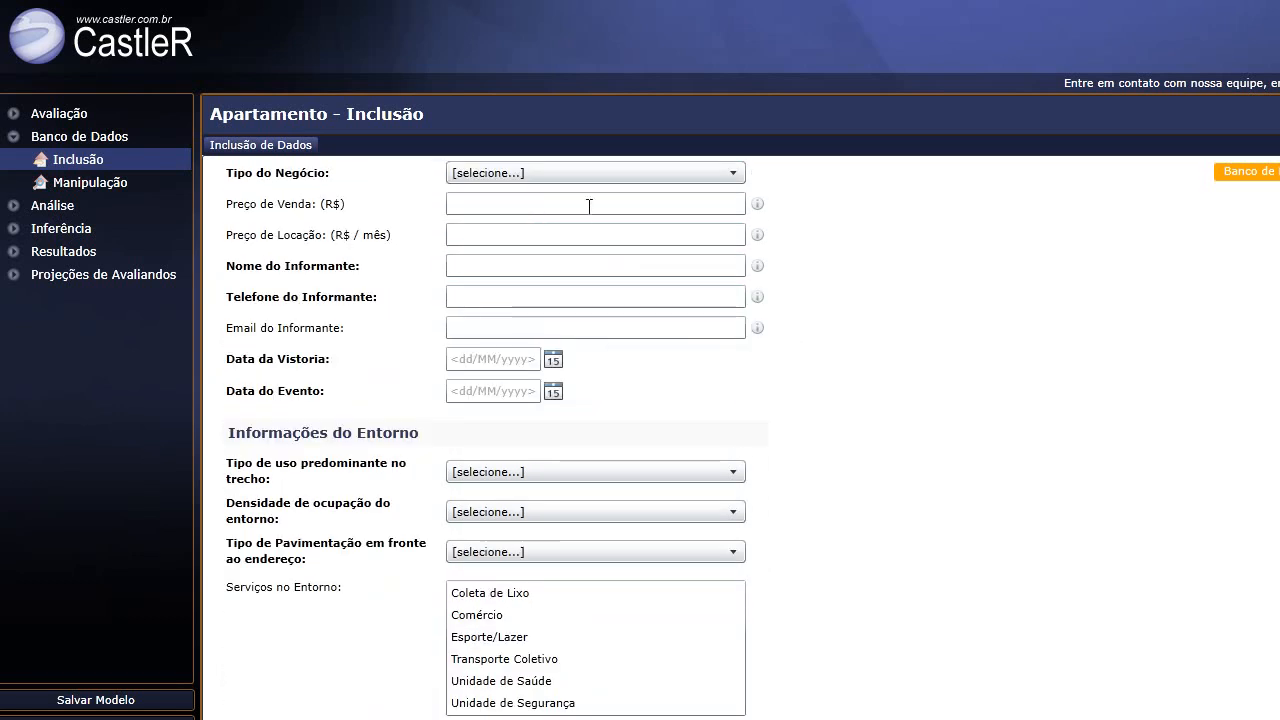
{"action": "scroll", "coordinate": [688, 349], "scroll_direction": "down", "scroll_amount": 2}
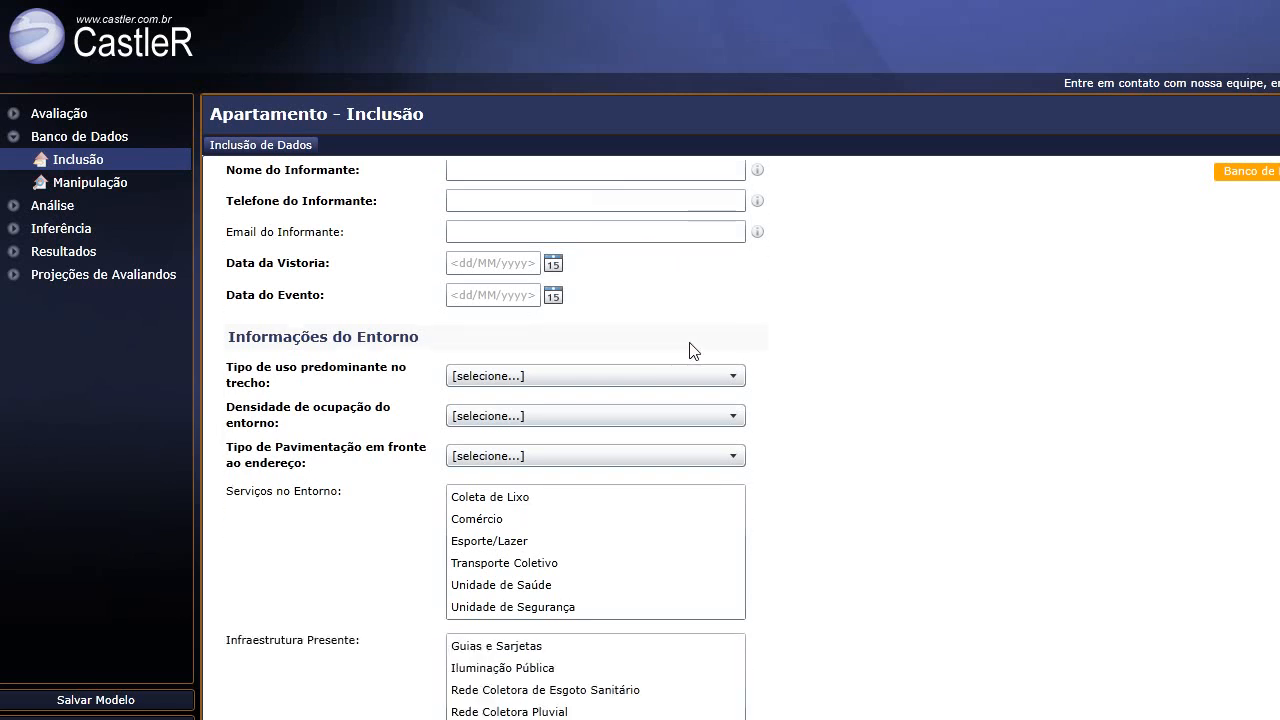
{"action": "scroll", "coordinate": [689, 349], "scroll_direction": "down", "scroll_amount": 2}
{"action": "left_click", "coordinate": [528, 401]}
{"action": "left_click", "coordinate": [523, 424]}
{"action": "left_click", "coordinate": [516, 467]}
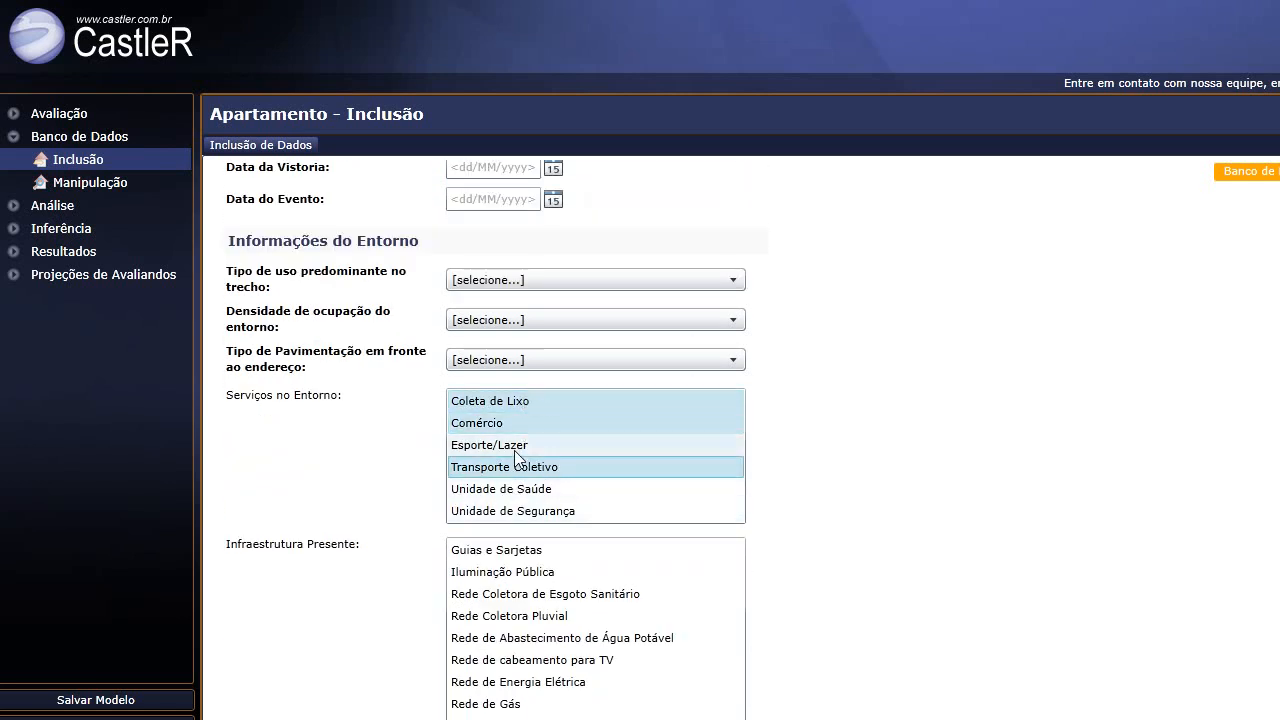
{"action": "left_click", "coordinate": [514, 445]}
{"action": "left_click", "coordinate": [520, 486]}
{"action": "left_click", "coordinate": [525, 512]}
Deselect Coleta de Lixo, Comércio and Esporte/Lazer, leaving Transporte Coletivo, Saúde and Segurança marked.
{"action": "left_click", "coordinate": [467, 405]}
{"action": "left_click", "coordinate": [481, 403]}
{"action": "left_click", "coordinate": [489, 405]}
{"action": "left_click", "coordinate": [498, 424]}
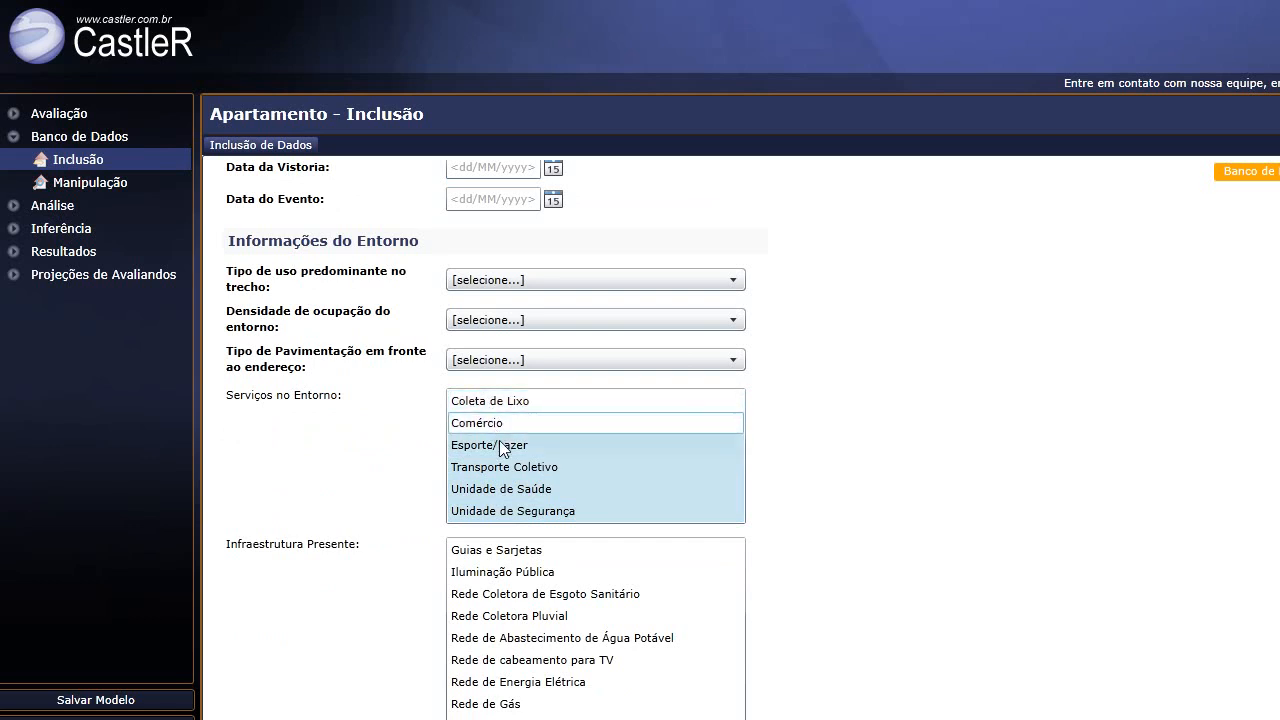
{"action": "left_click", "coordinate": [510, 445]}
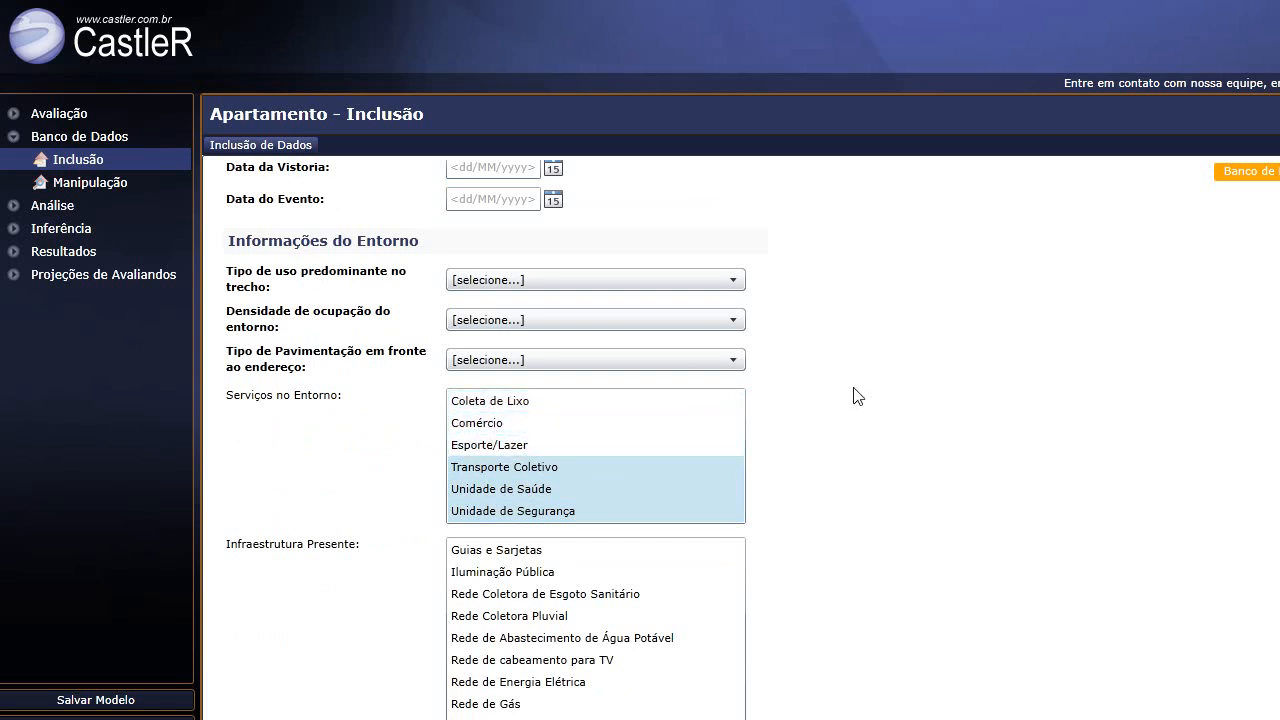
{"action": "scroll", "coordinate": [855, 395], "scroll_direction": "down", "scroll_amount": 2}
{"action": "scroll", "coordinate": [340, 320], "scroll_direction": "up", "scroll_amount": 1}
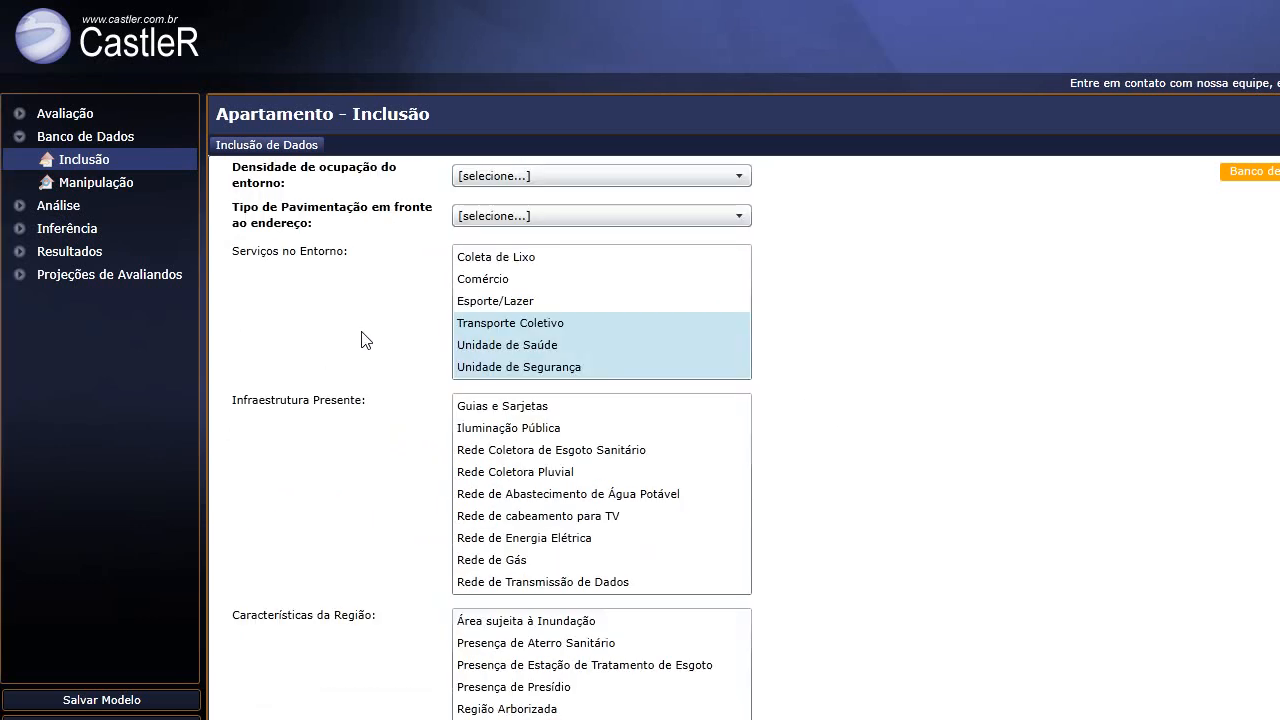
{"action": "left_click", "coordinate": [503, 258]}
{"action": "left_click", "coordinate": [502, 260]}
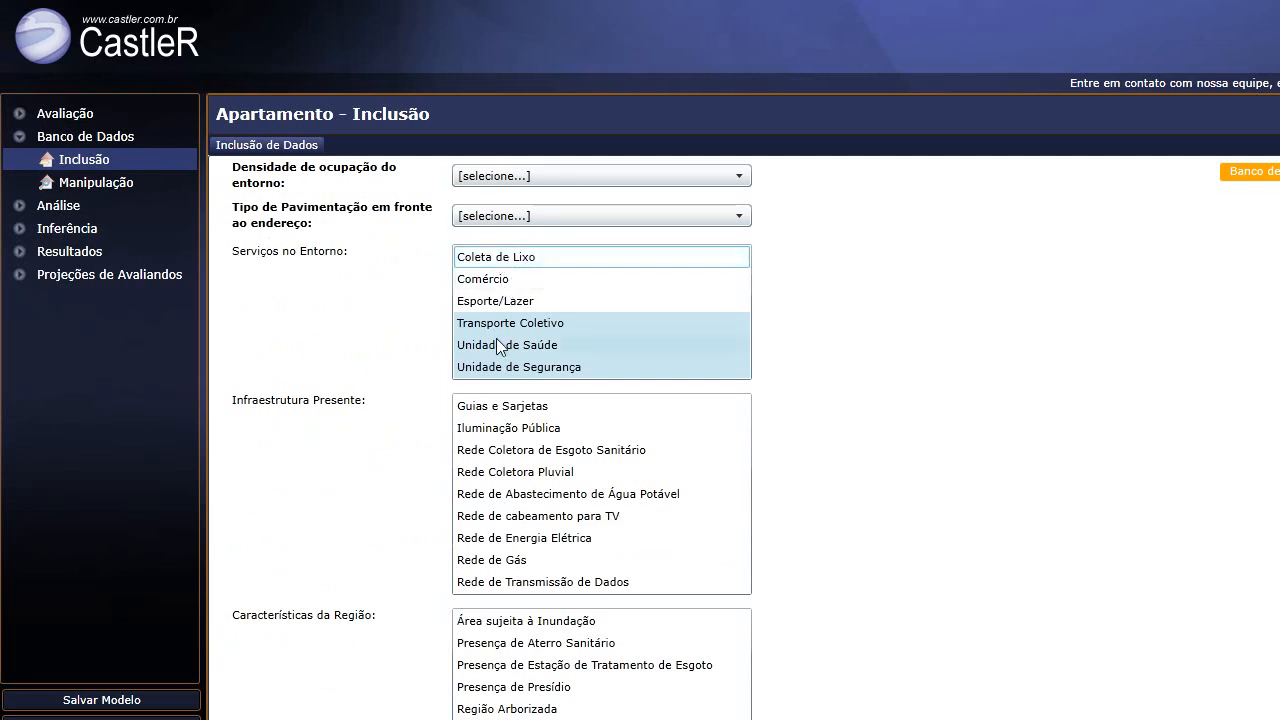
{"action": "scroll", "coordinate": [550, 292], "scroll_direction": "down", "scroll_amount": 1}
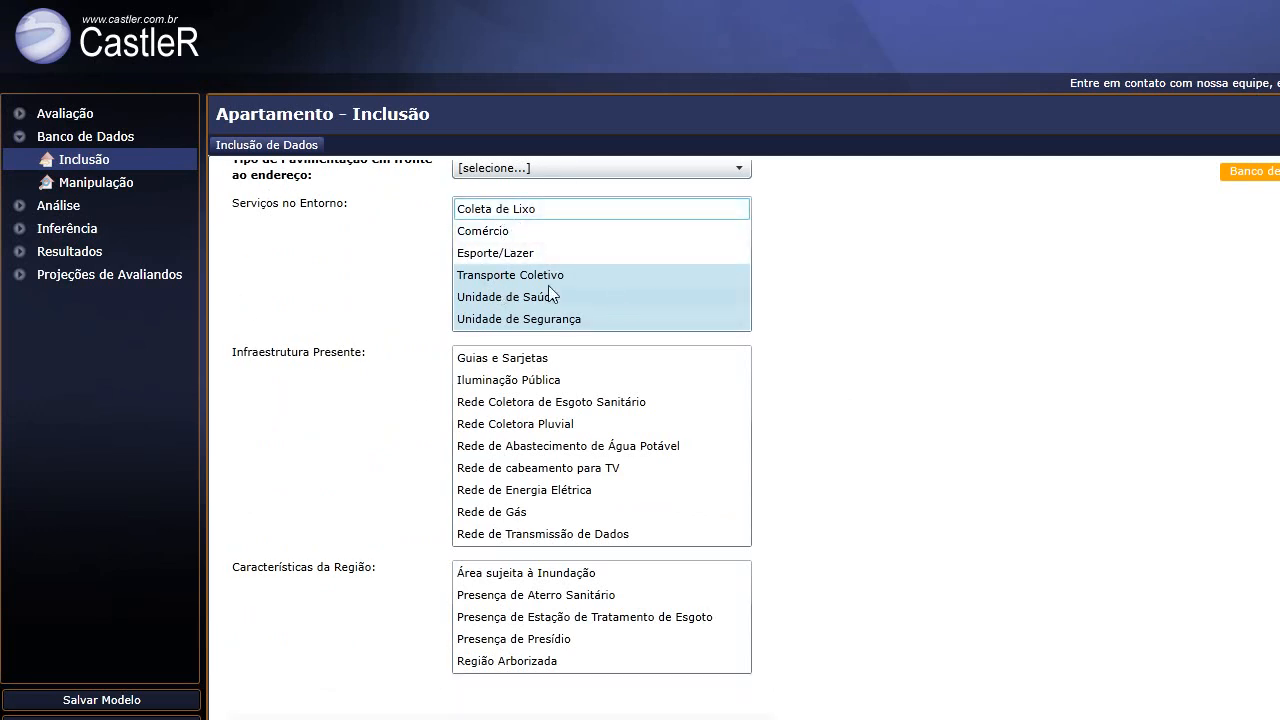
{"action": "scroll", "coordinate": [410, 257], "scroll_direction": "down", "scroll_amount": 5}
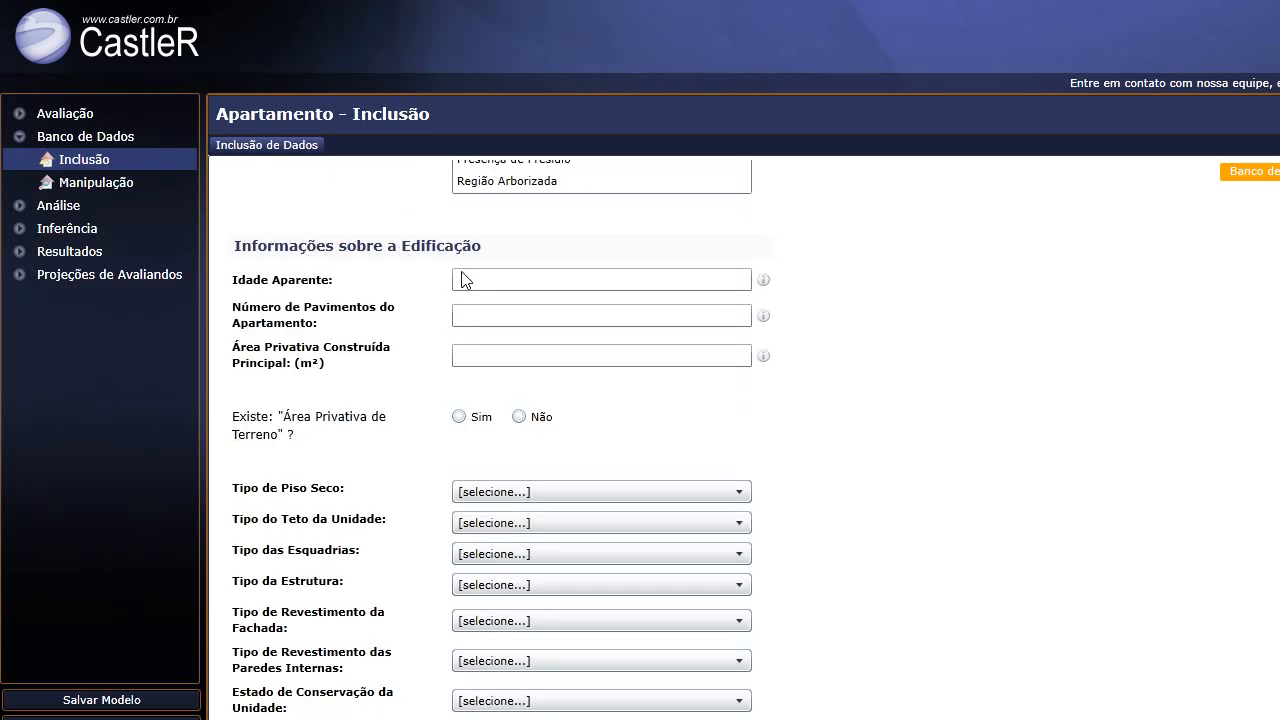
{"action": "left_click", "coordinate": [480, 279]}
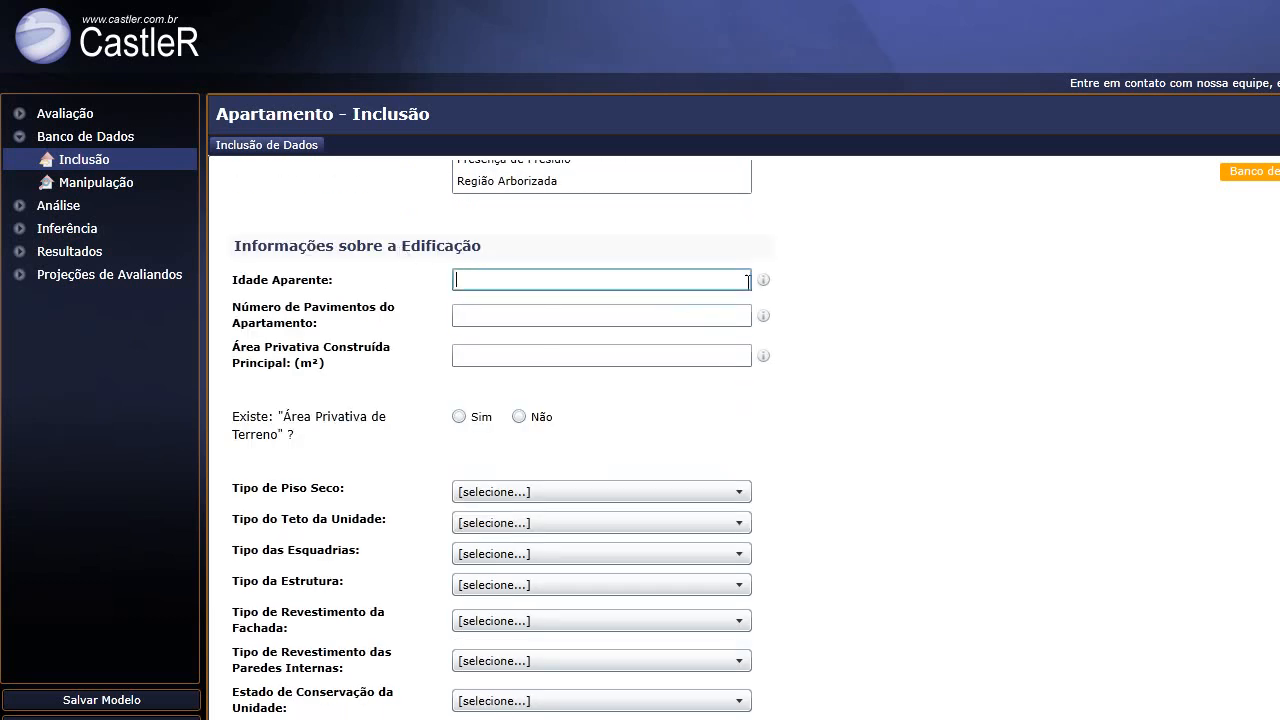
{"action": "mouse_move", "coordinate": [765, 285]}
{"action": "scroll", "coordinate": [368, 440], "scroll_direction": "down", "scroll_amount": 2}
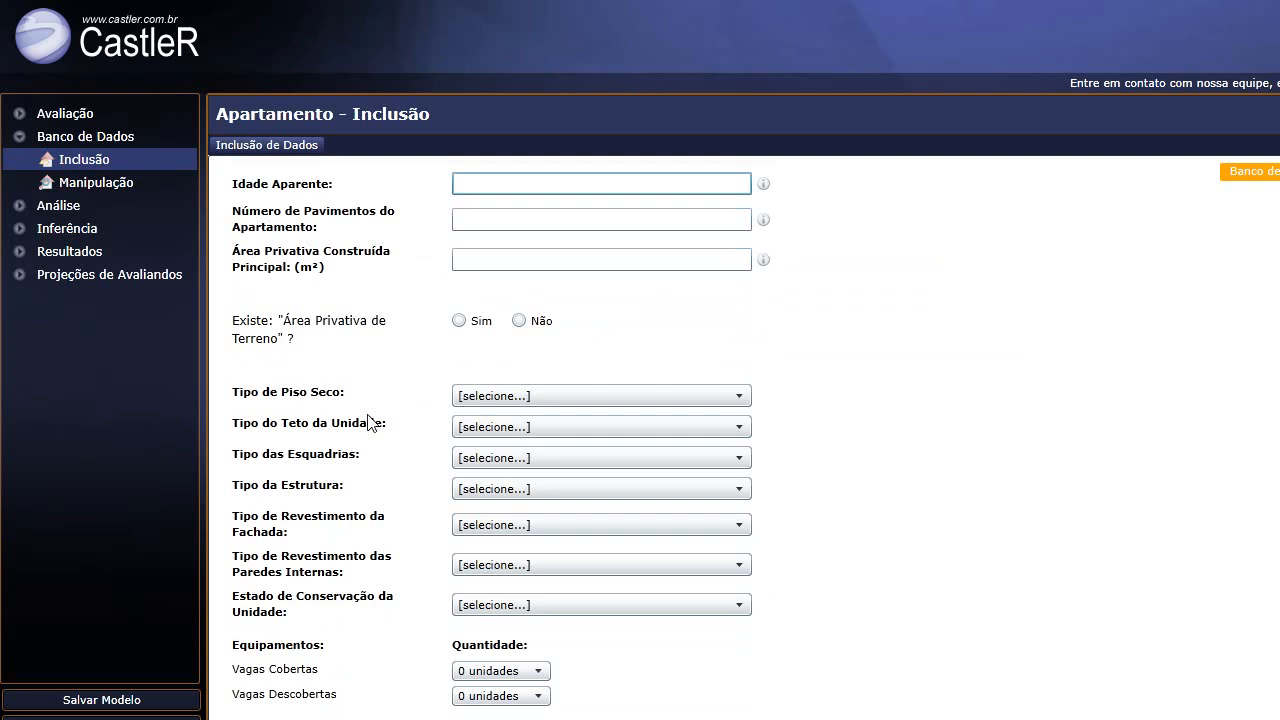
{"action": "left_click", "coordinate": [533, 397]}
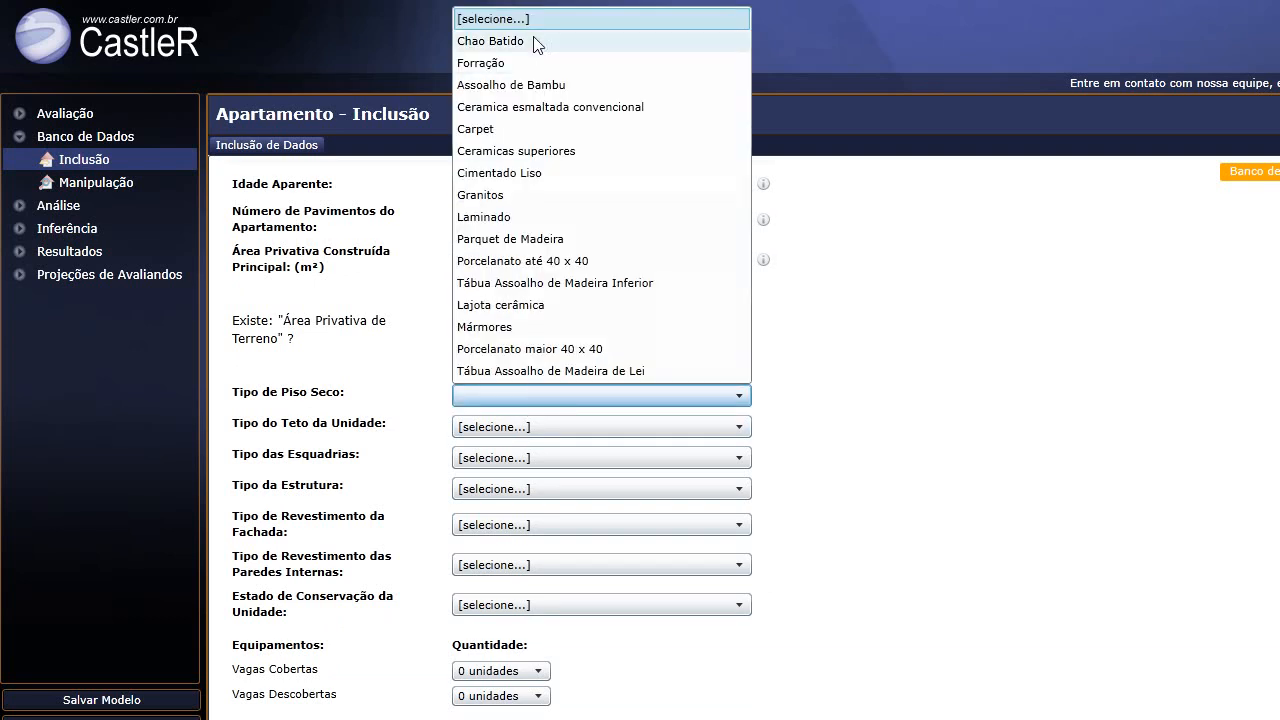
{"action": "left_click", "coordinate": [846, 323]}
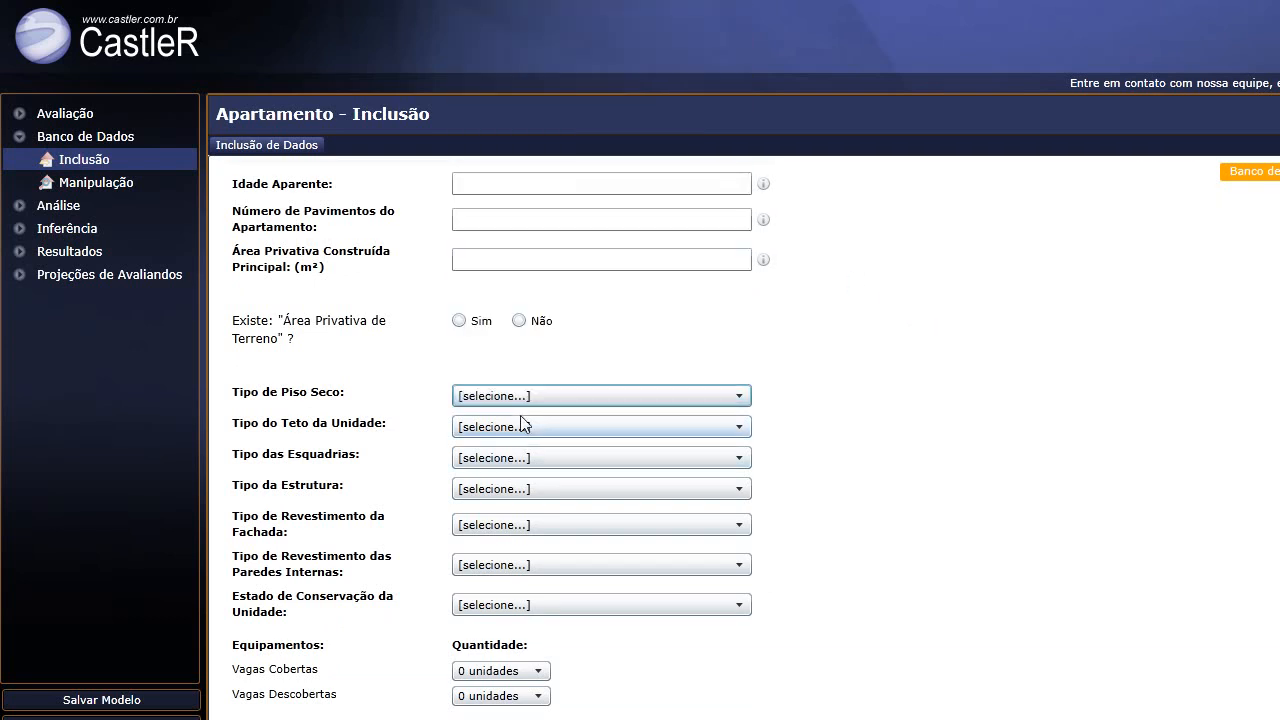
{"action": "left_click", "coordinate": [535, 427]}
{"action": "left_click", "coordinate": [531, 450]}
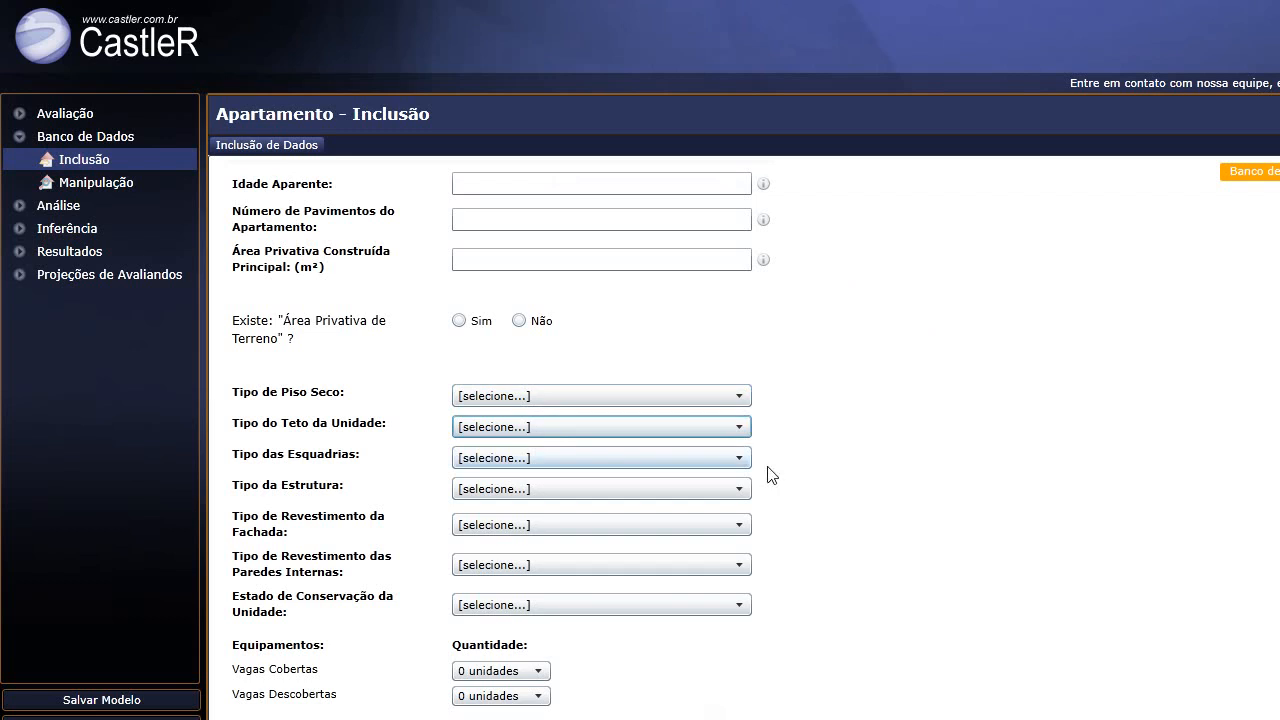
{"action": "scroll", "coordinate": [846, 357], "scroll_direction": "down", "scroll_amount": 3}
{"action": "scroll", "coordinate": [846, 357], "scroll_direction": "down", "scroll_amount": 4}
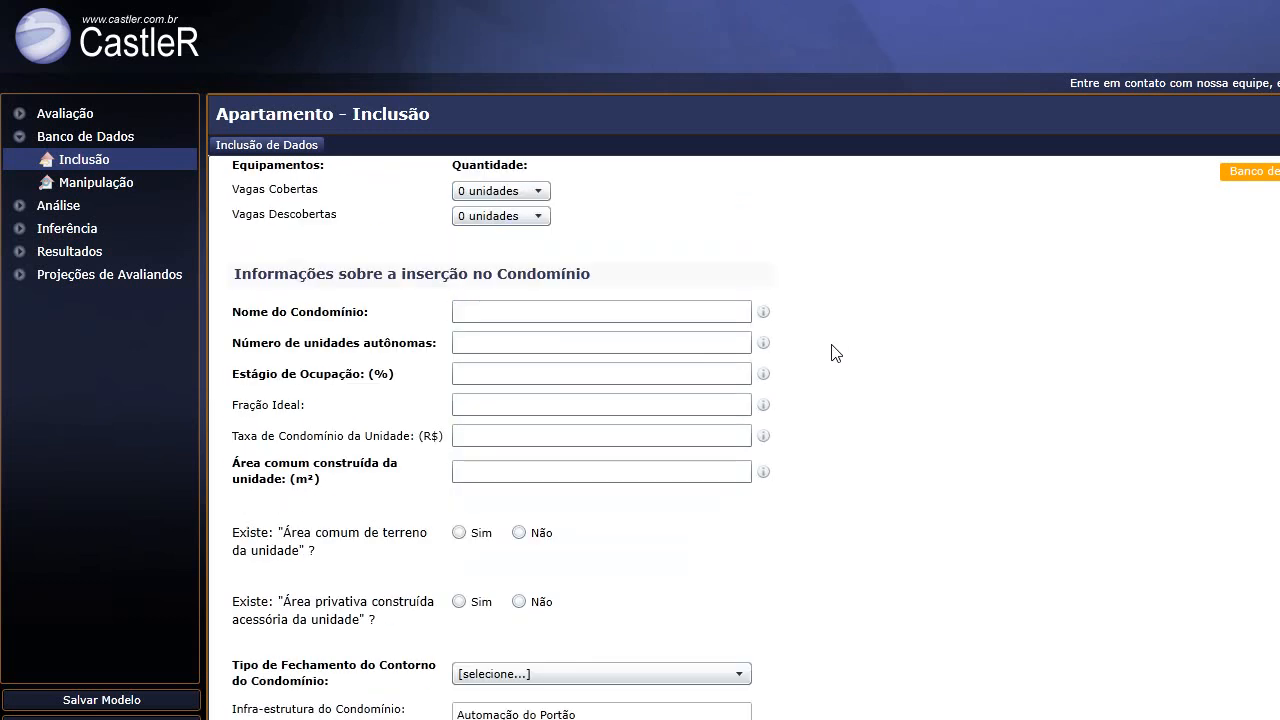
{"action": "scroll", "coordinate": [840, 355], "scroll_direction": "down", "scroll_amount": 3}
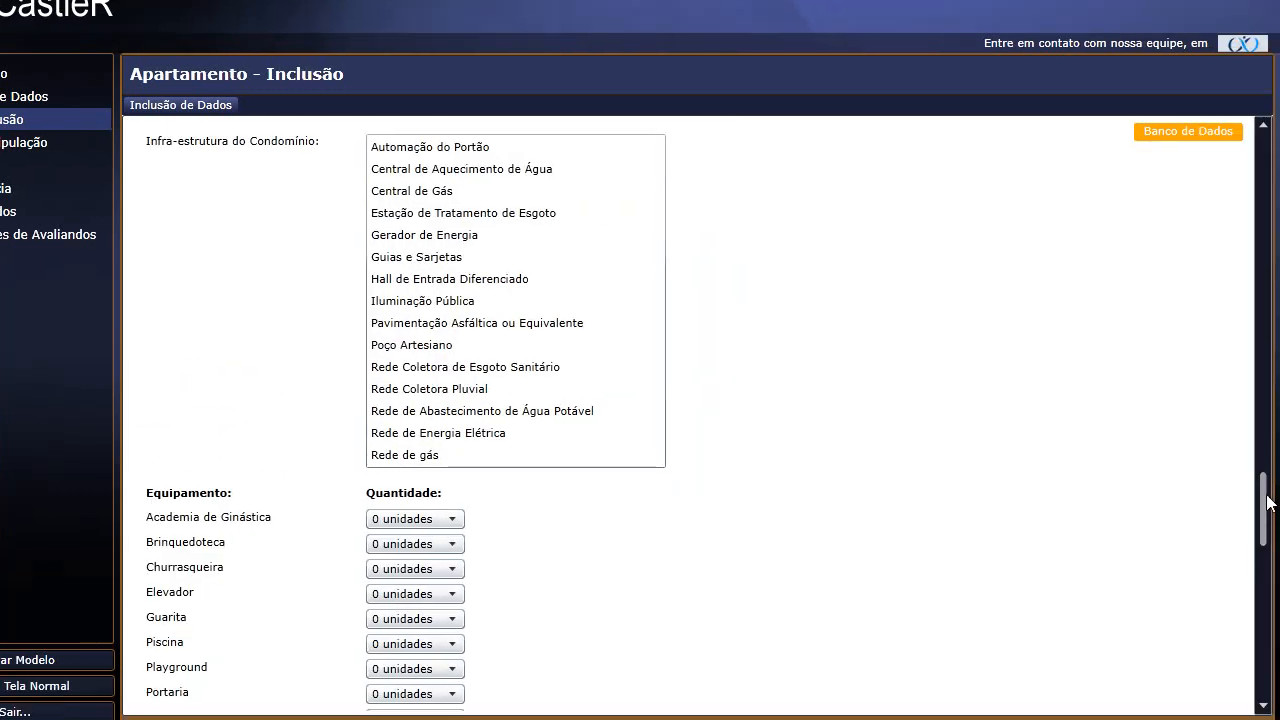
{"action": "left_click_drag", "start_coordinate": [1268, 503], "coordinate": [1266, 668]}
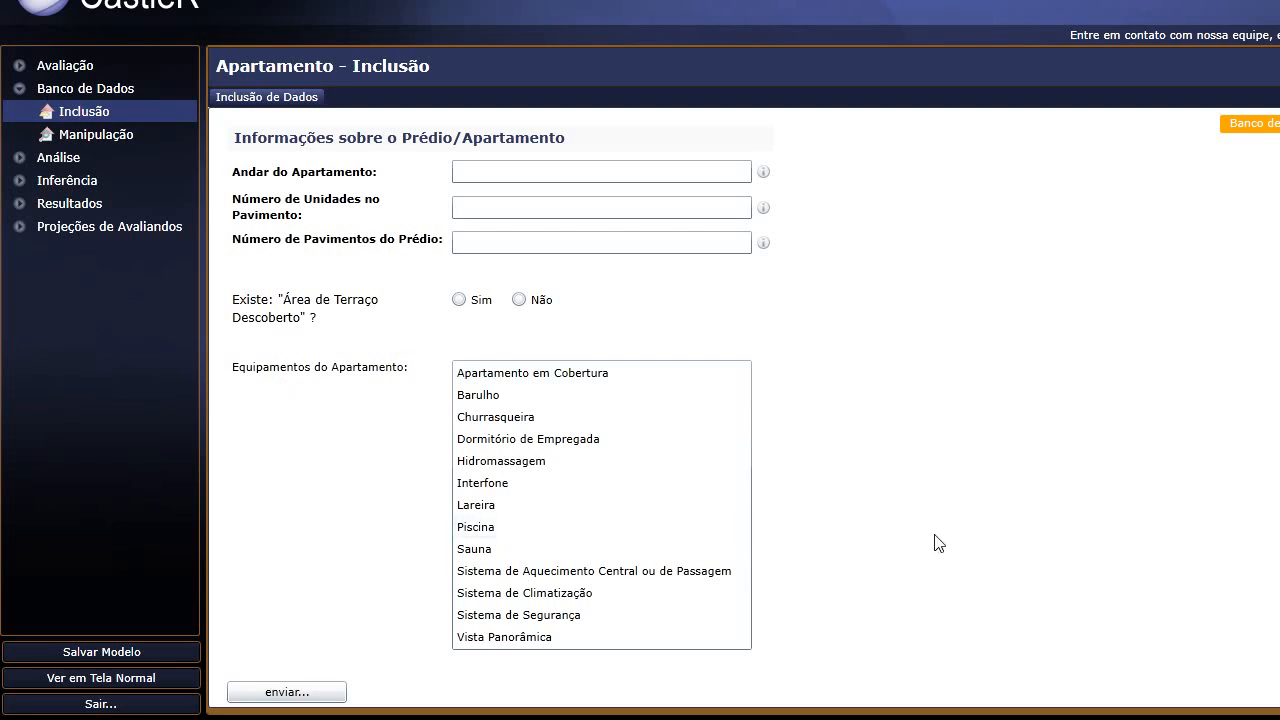
Toggle 'Disponível para' between privativo and público, leave it private, then show the Banco de Dados overview.
{"action": "left_click_drag", "start_coordinate": [1264, 661], "coordinate": [1262, 148]}
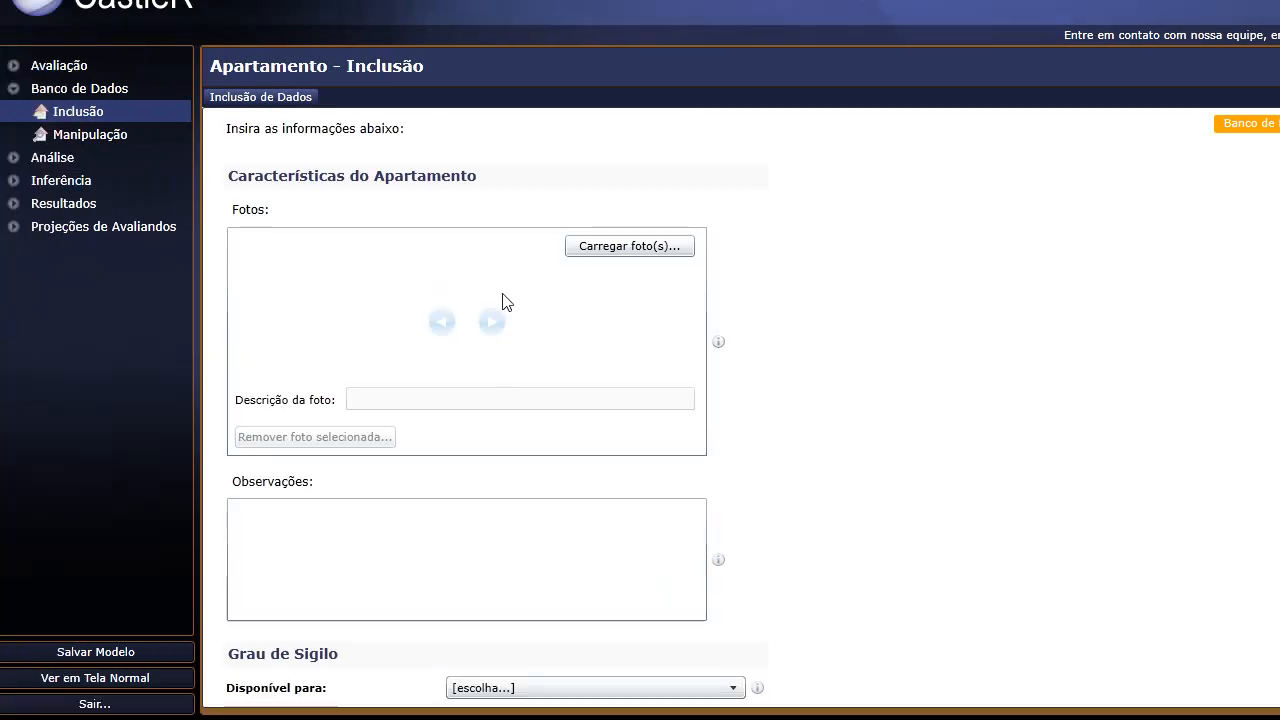
{"action": "scroll", "coordinate": [397, 437], "scroll_direction": "down", "scroll_amount": 2}
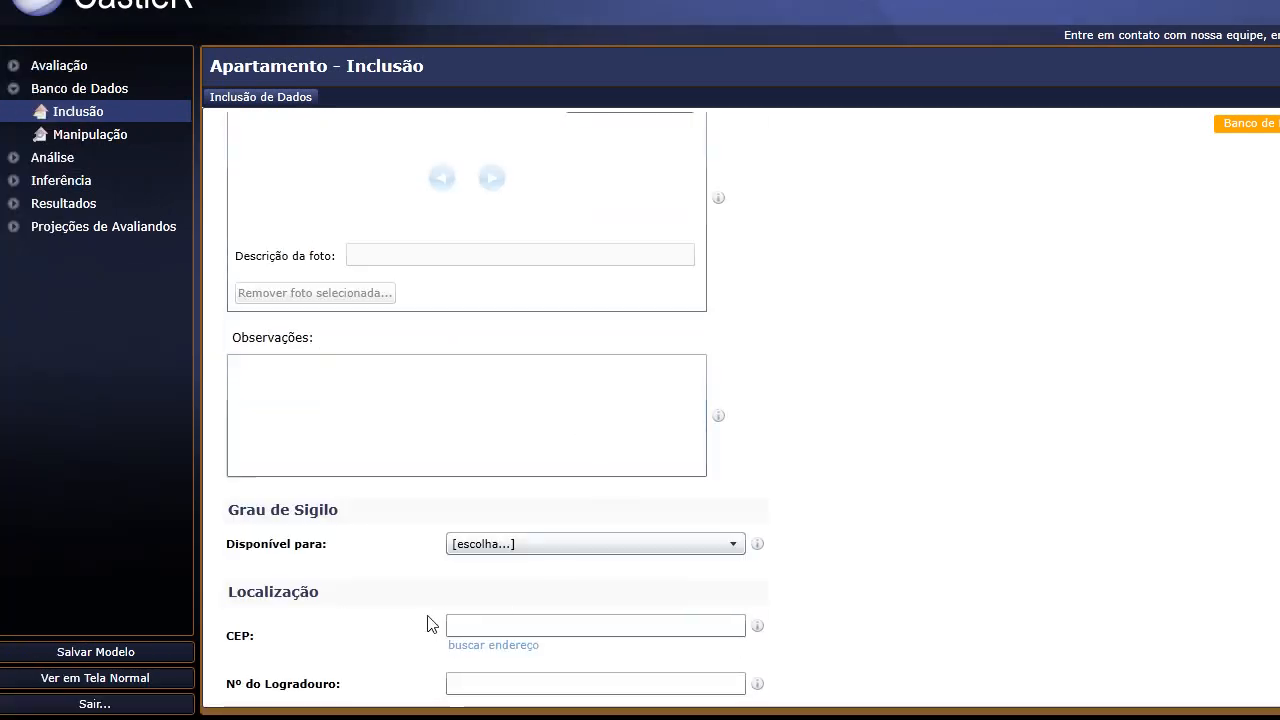
{"action": "left_click", "coordinate": [530, 544]}
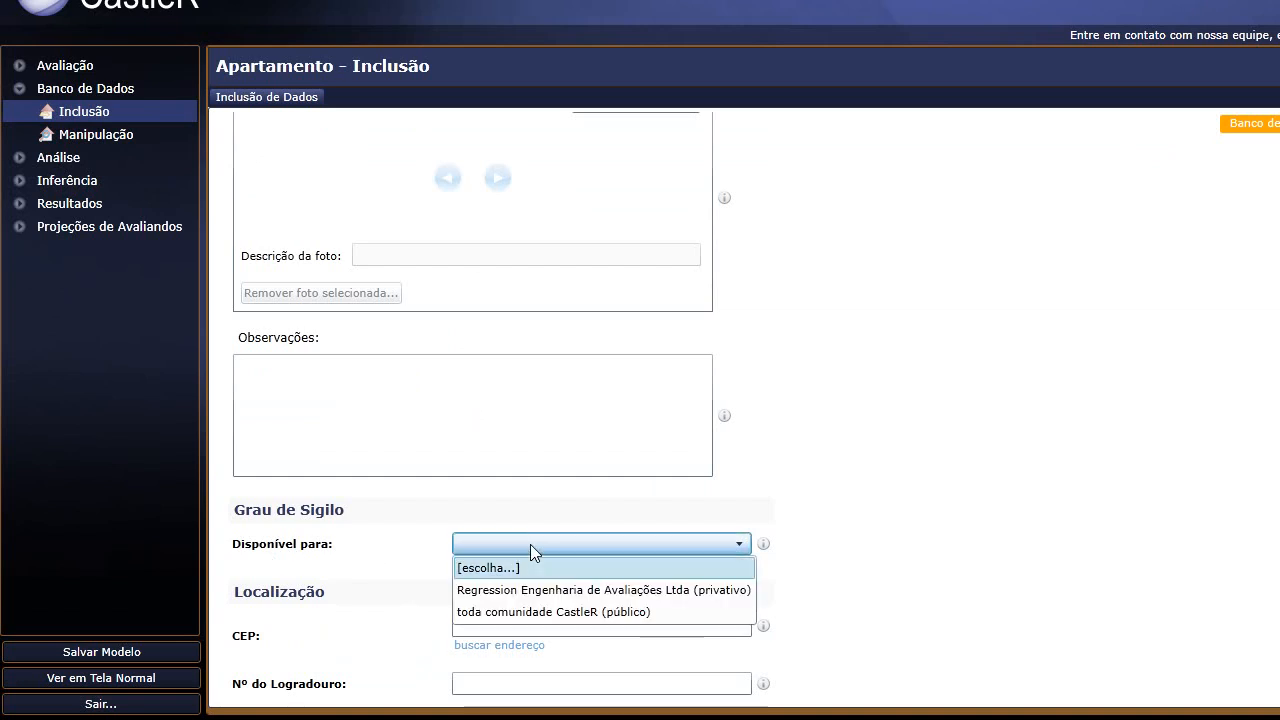
{"action": "left_click", "coordinate": [727, 590]}
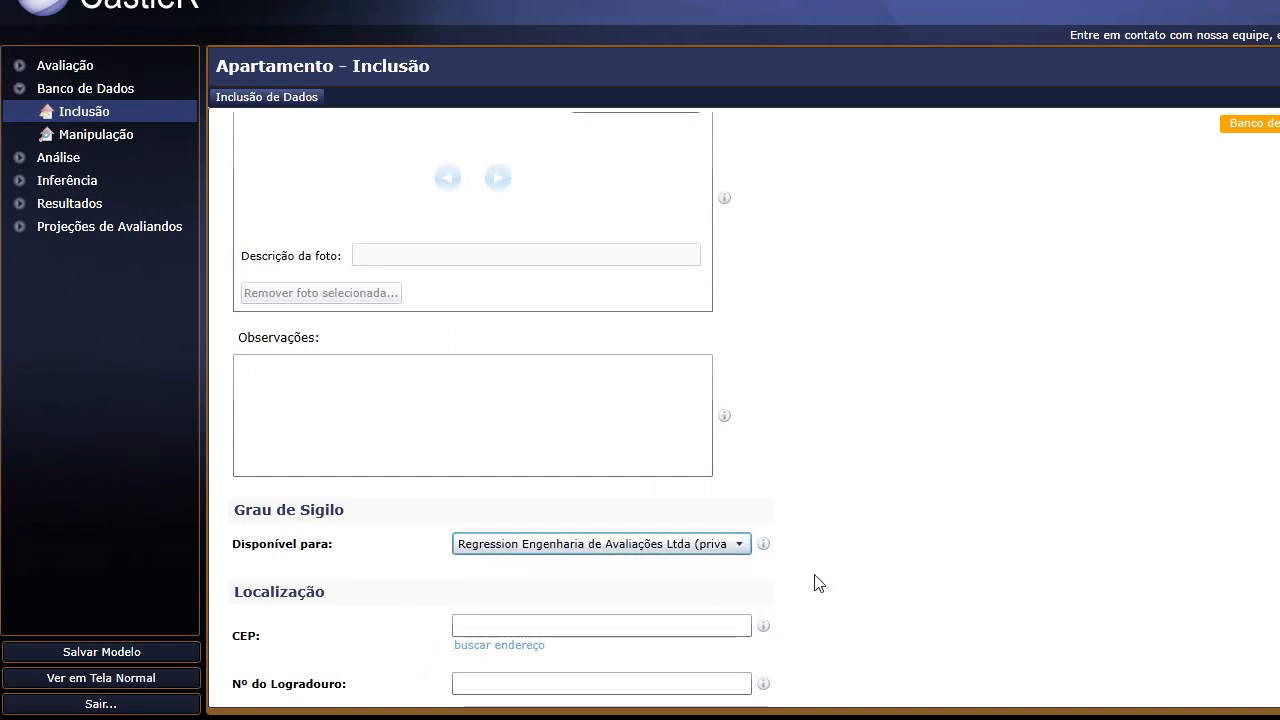
{"action": "left_click", "coordinate": [690, 551]}
{"action": "left_click", "coordinate": [512, 616]}
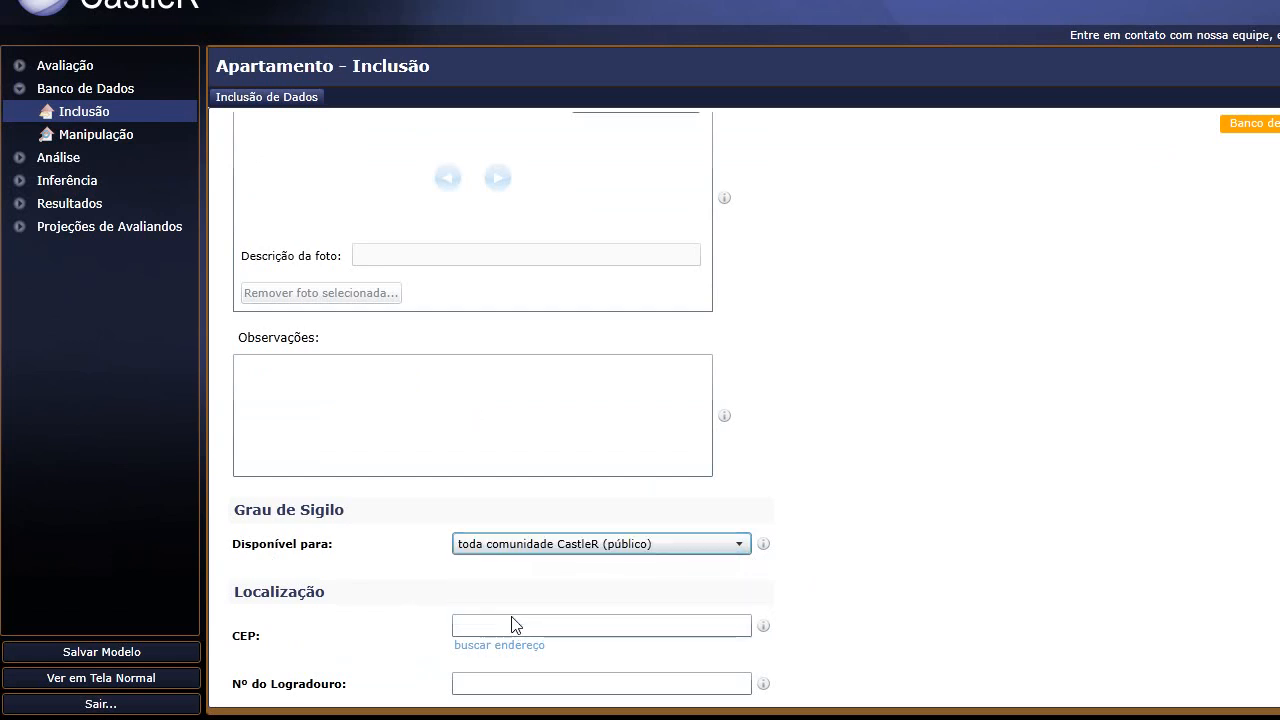
{"action": "left_click", "coordinate": [601, 549]}
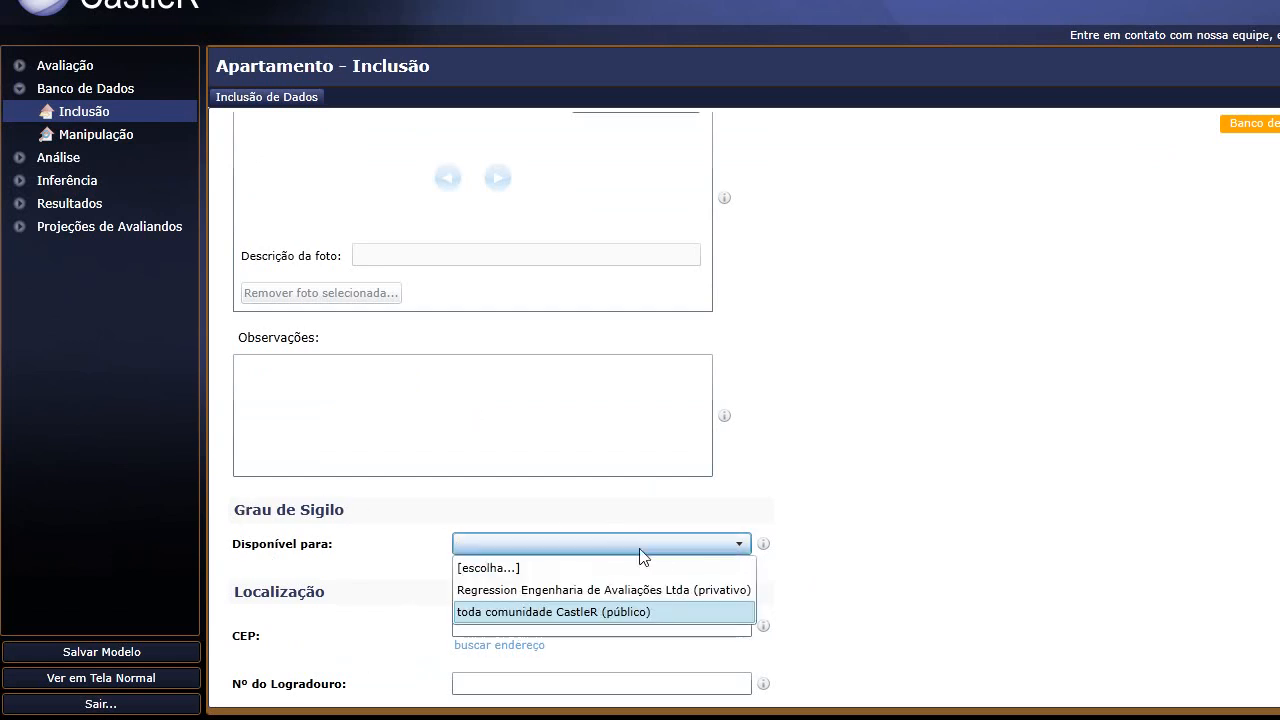
{"action": "left_click", "coordinate": [634, 612]}
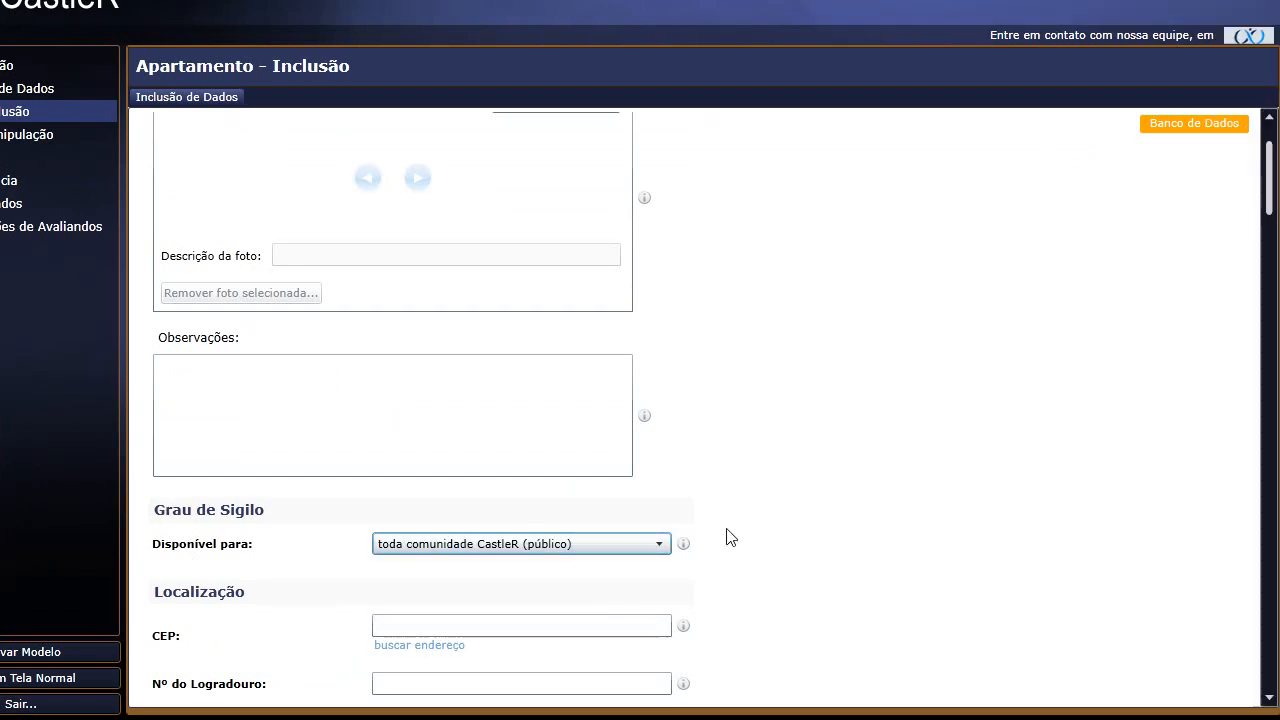
{"action": "left_click", "coordinate": [662, 549]}
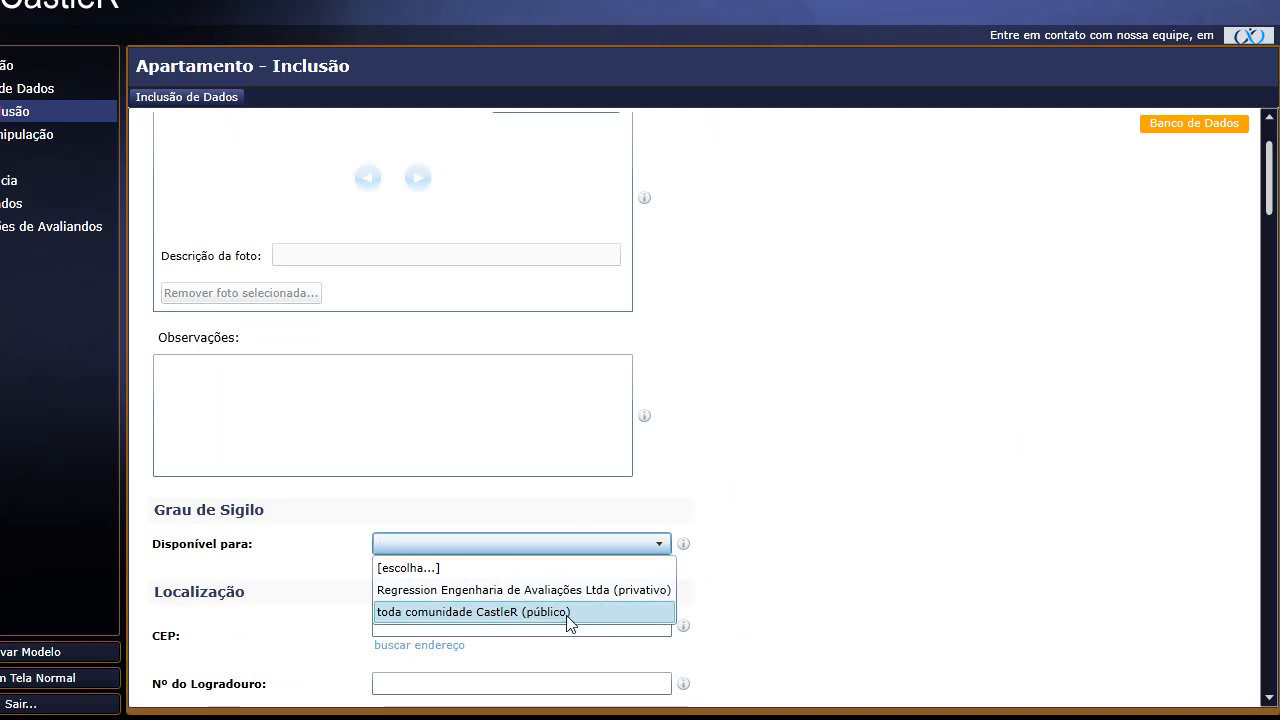
{"action": "left_click", "coordinate": [570, 590]}
{"action": "scroll", "coordinate": [785, 455], "scroll_direction": "up", "scroll_amount": 3}
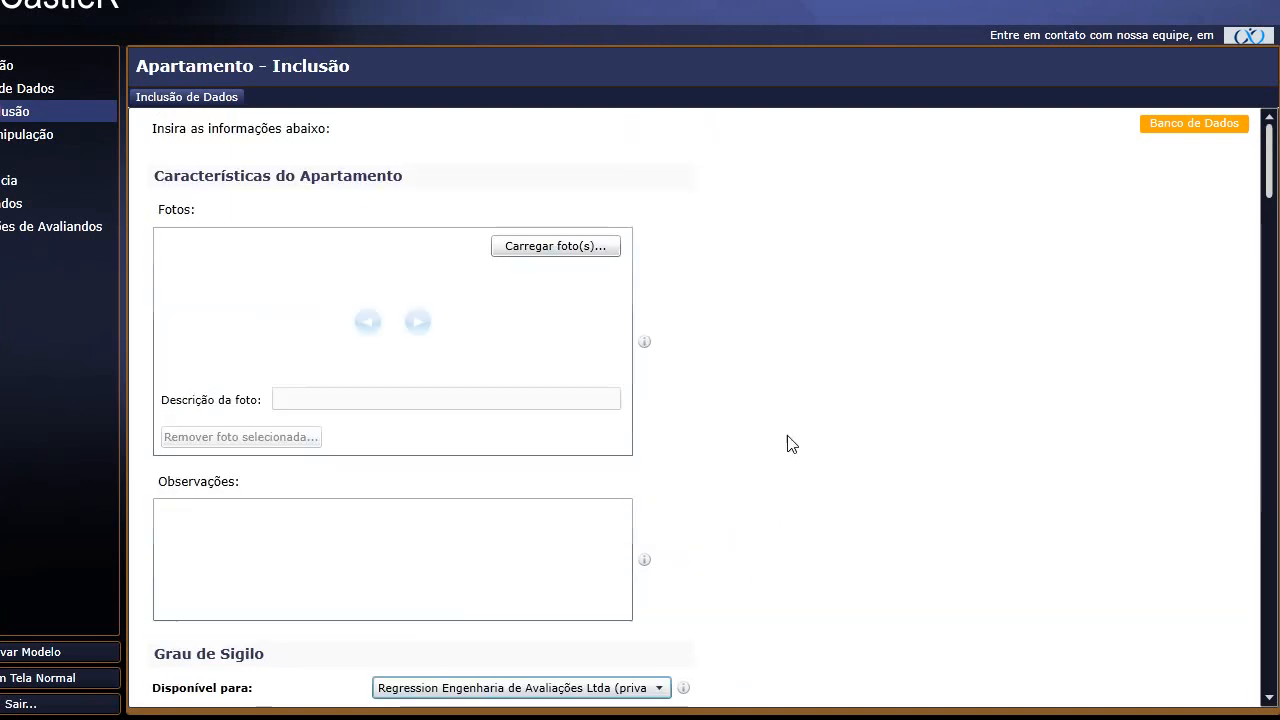
{"action": "left_click", "coordinate": [24, 137]}
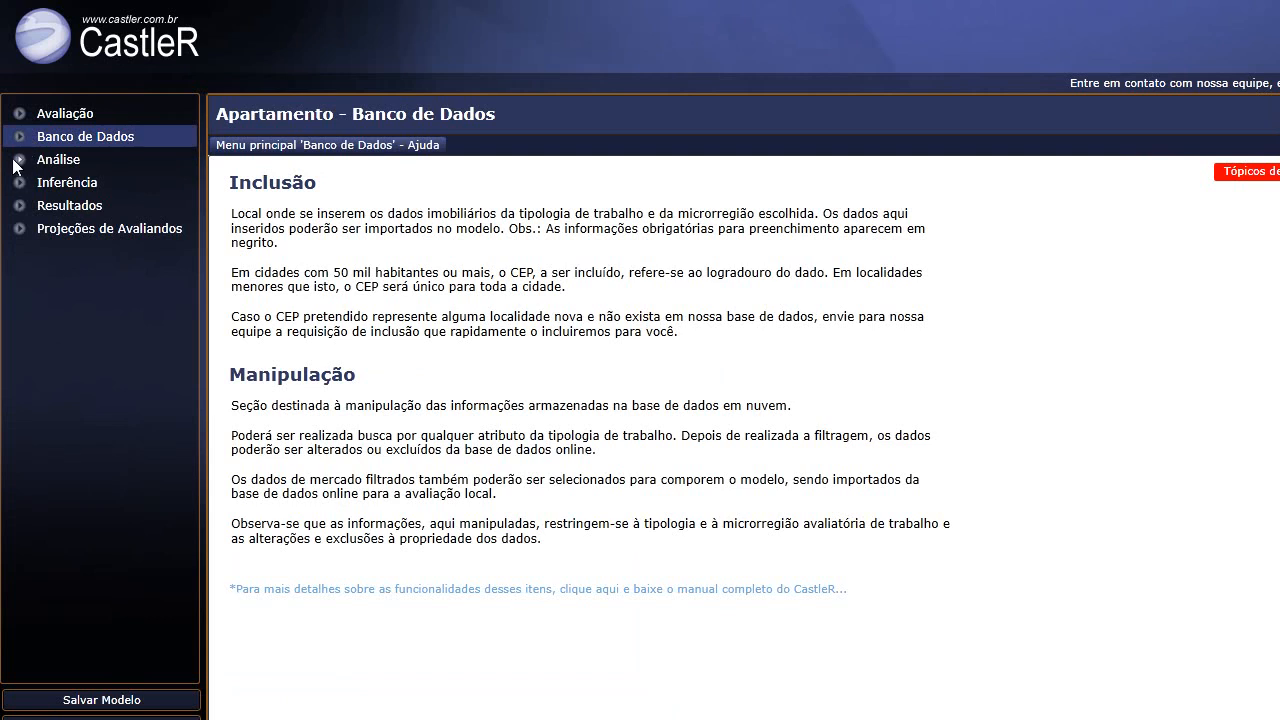
Expand Análise and plot Preço Unitário against Data do Evento in the Bivariável analysis.
{"action": "left_click", "coordinate": [18, 159]}
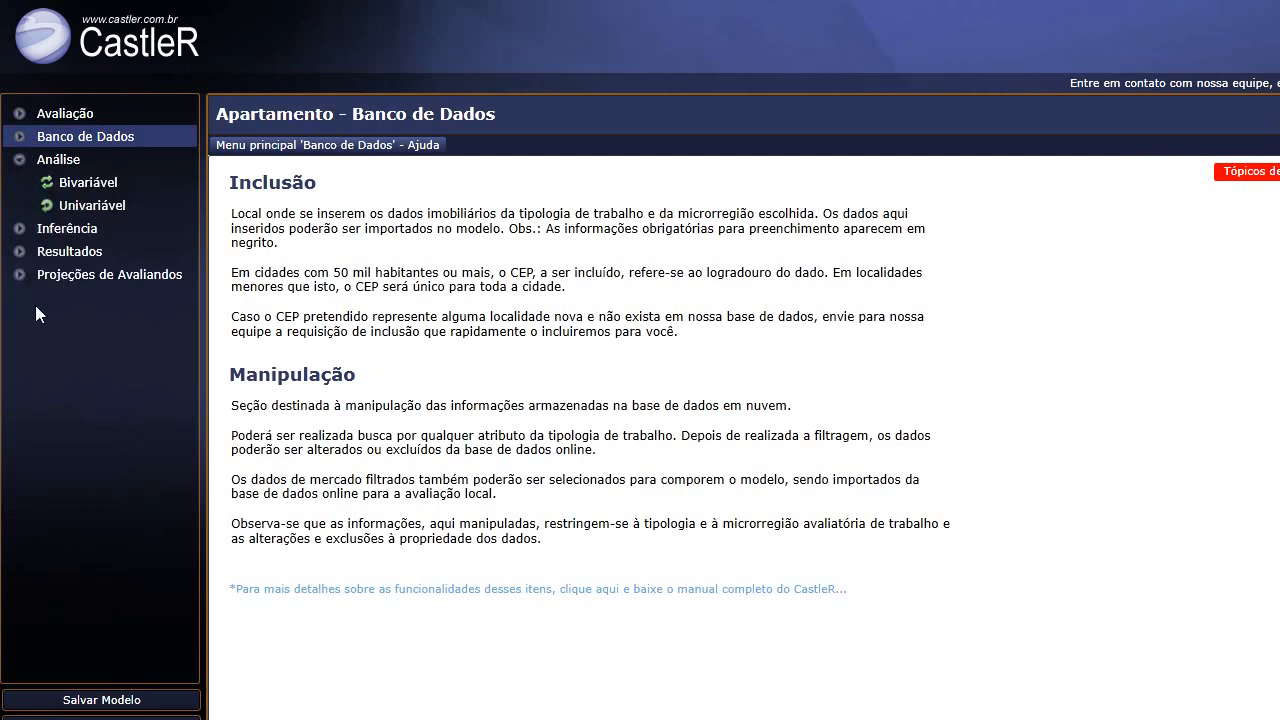
{"action": "left_click", "coordinate": [90, 185]}
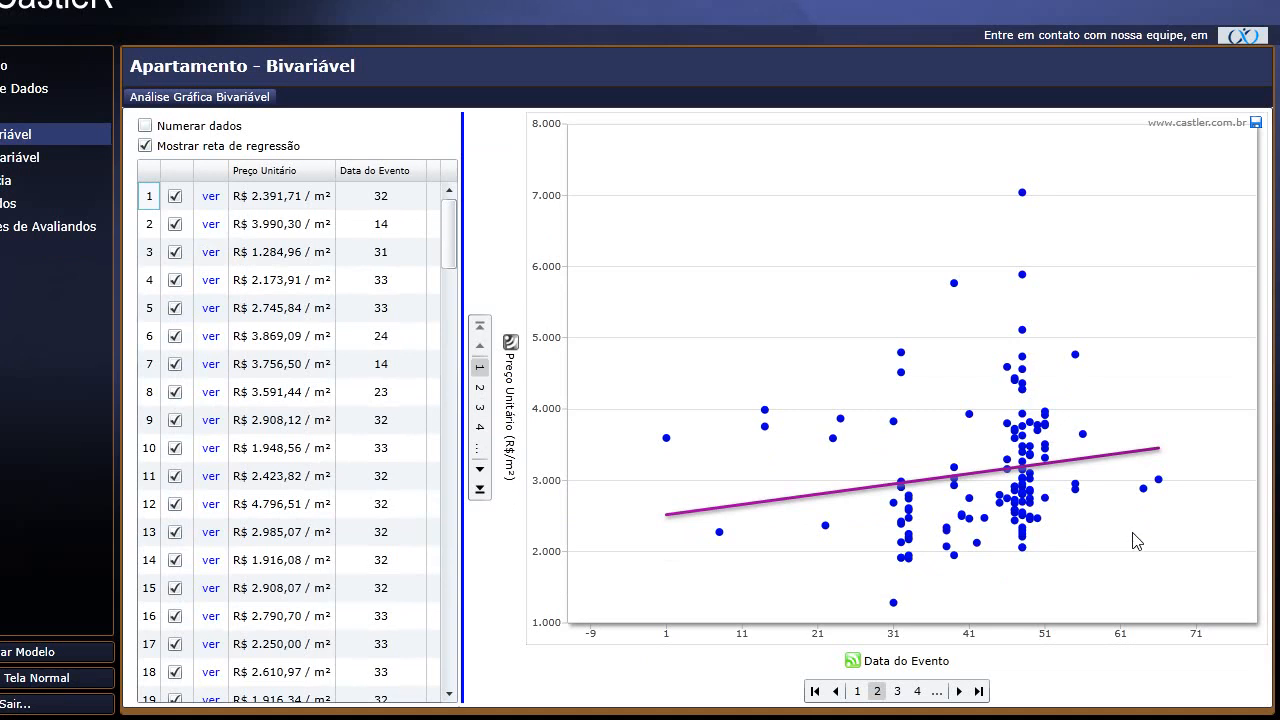
Chart Preço Unitário against Padrão de Acabamento Automático, widen the table, and number every data point.
{"action": "left_click", "coordinate": [959, 694]}
{"action": "left_click", "coordinate": [959, 694]}
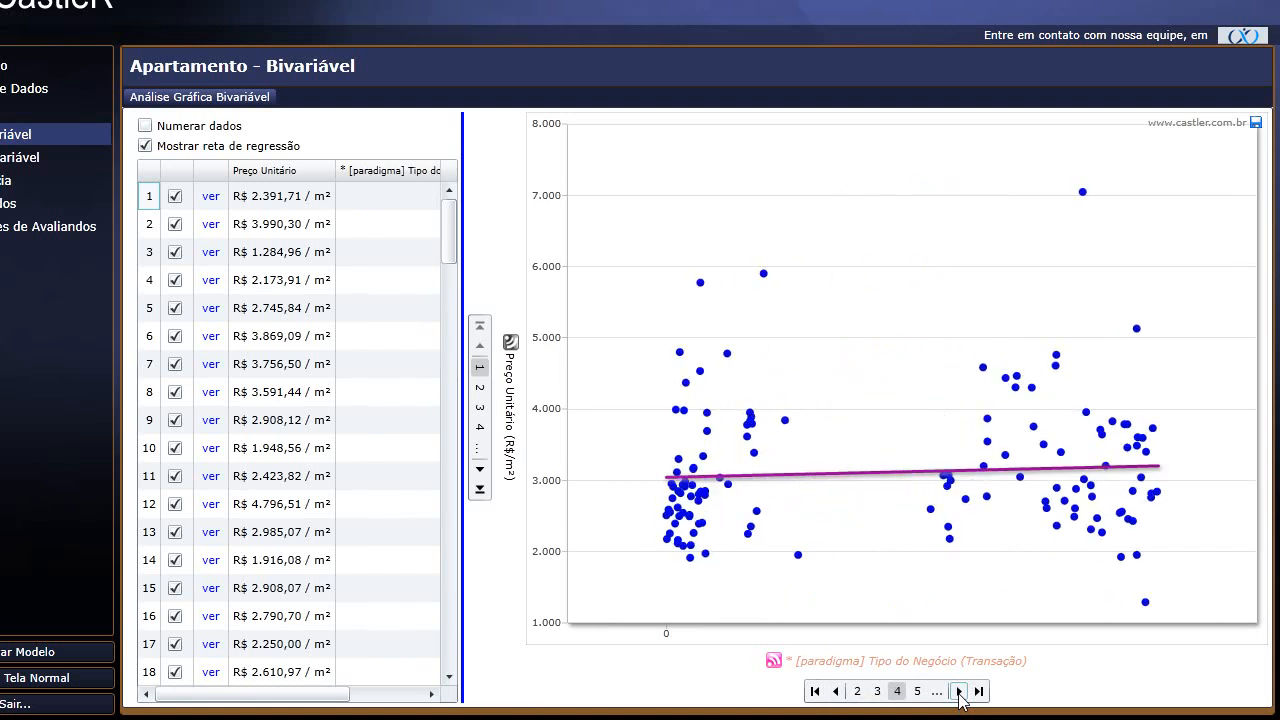
{"action": "left_click", "coordinate": [959, 692]}
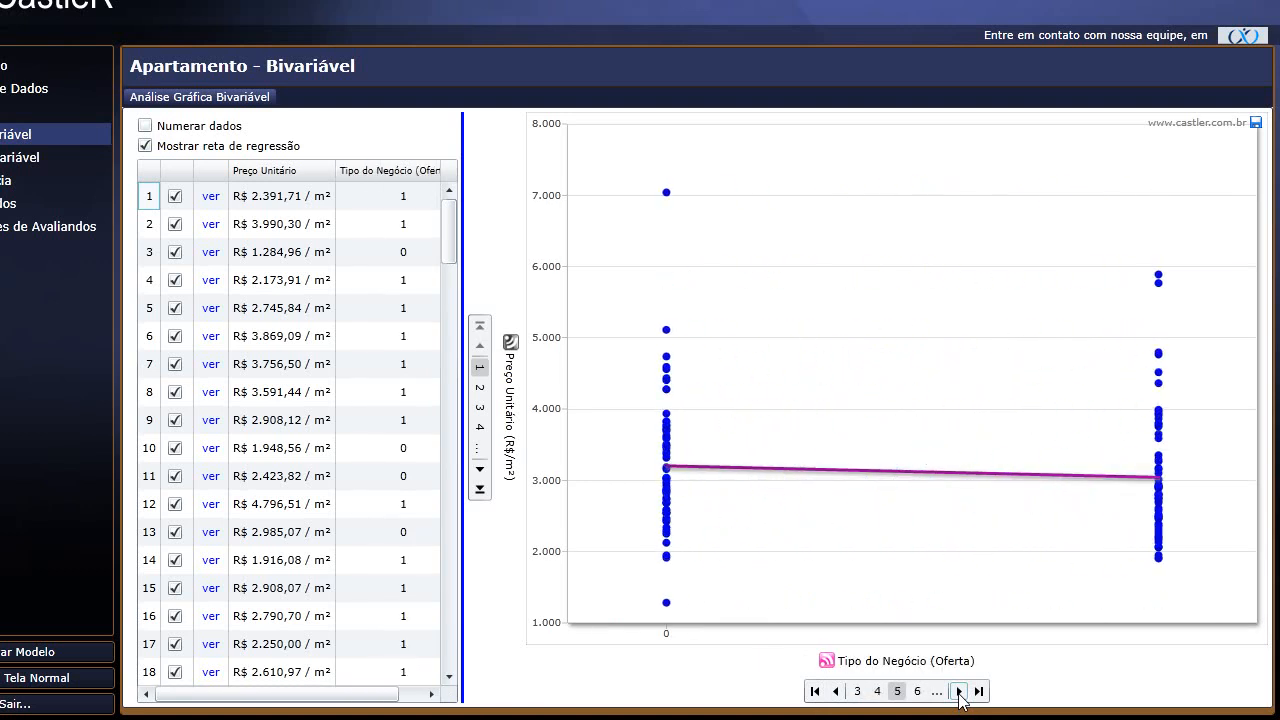
{"action": "left_click", "coordinate": [959, 692]}
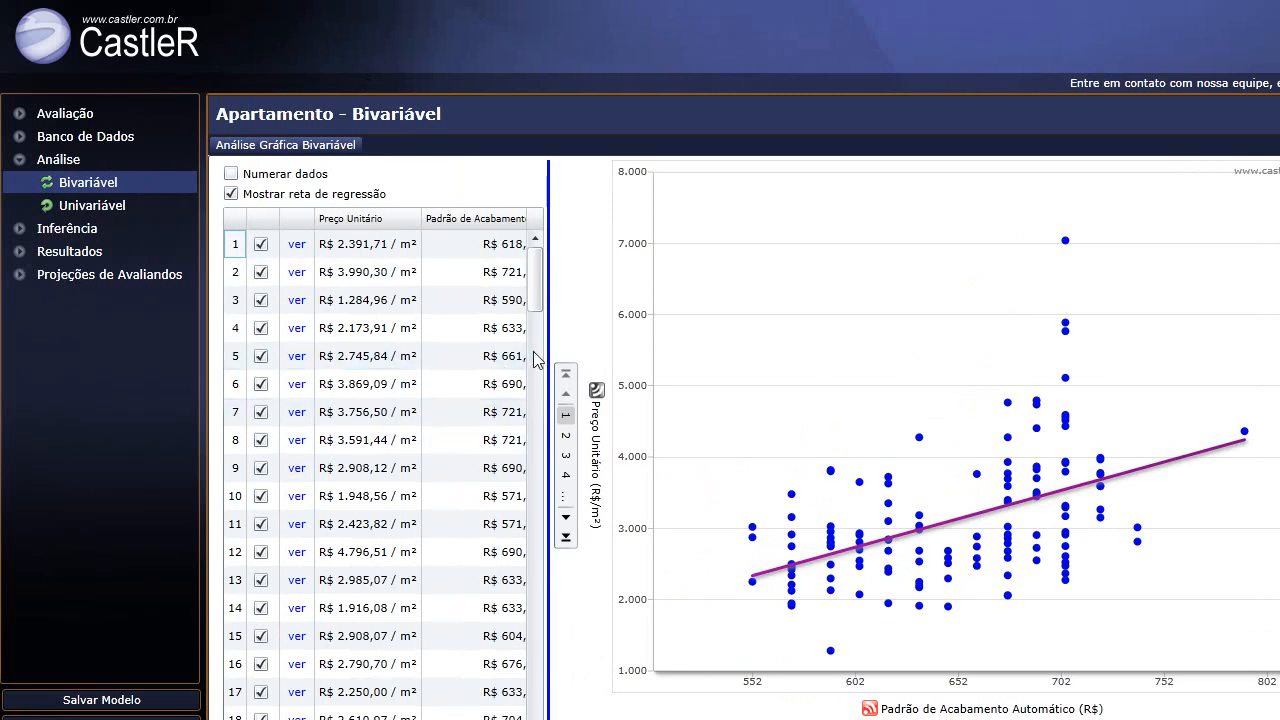
{"action": "left_click_drag", "start_coordinate": [548, 333], "coordinate": [616, 326]}
{"action": "left_click", "coordinate": [231, 174]}
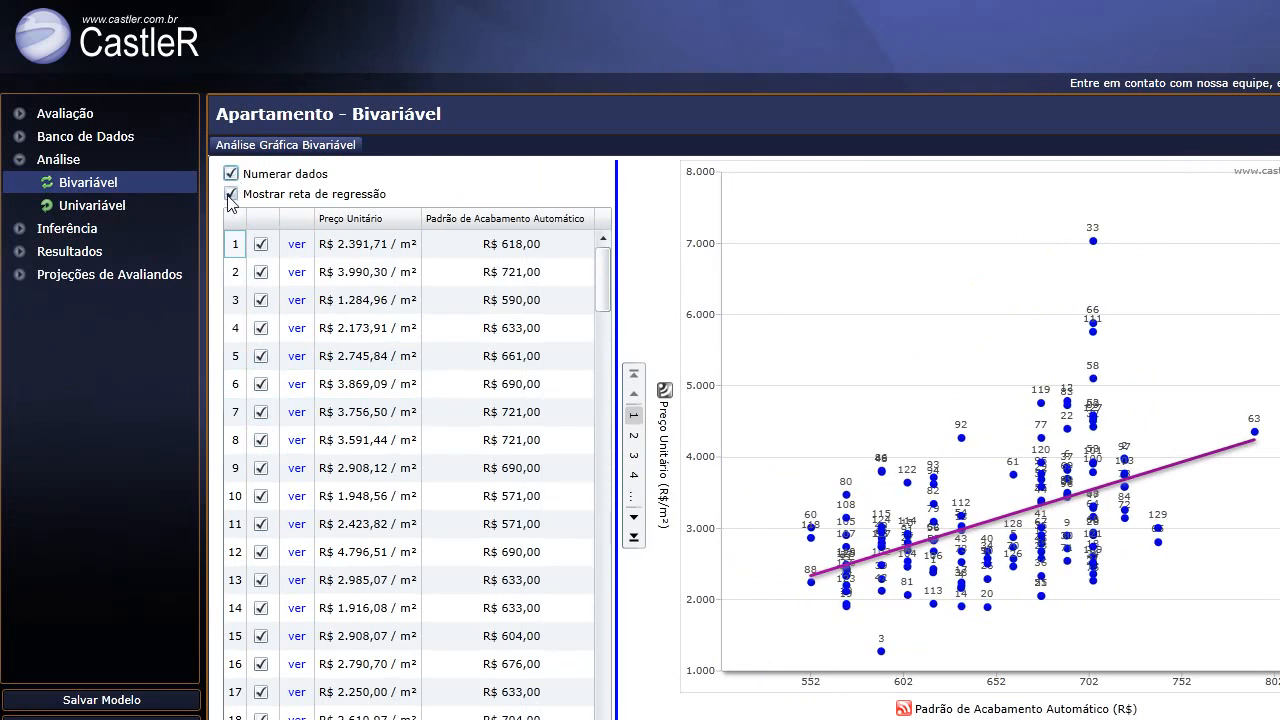
Toggle the regression line off and on, then jump the table to outlier data 33 (R$ 7.039,64 / m²).
{"action": "left_click", "coordinate": [231, 194]}
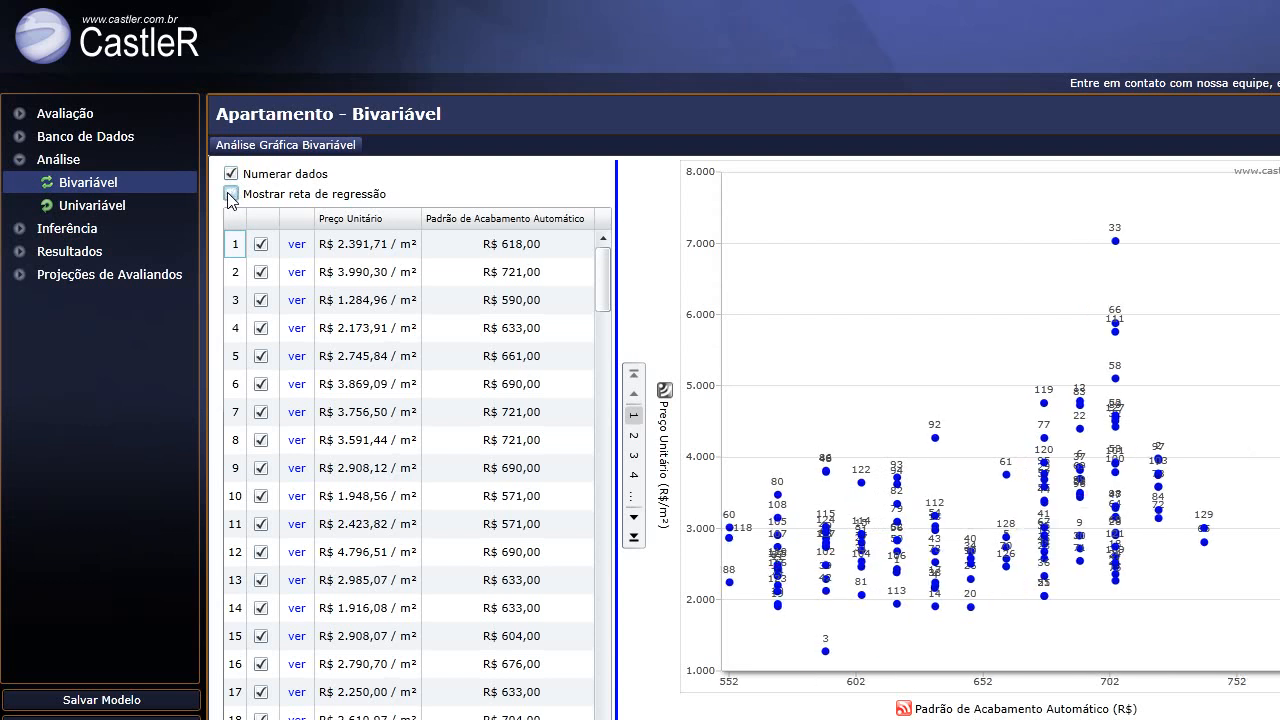
{"action": "left_click", "coordinate": [231, 194]}
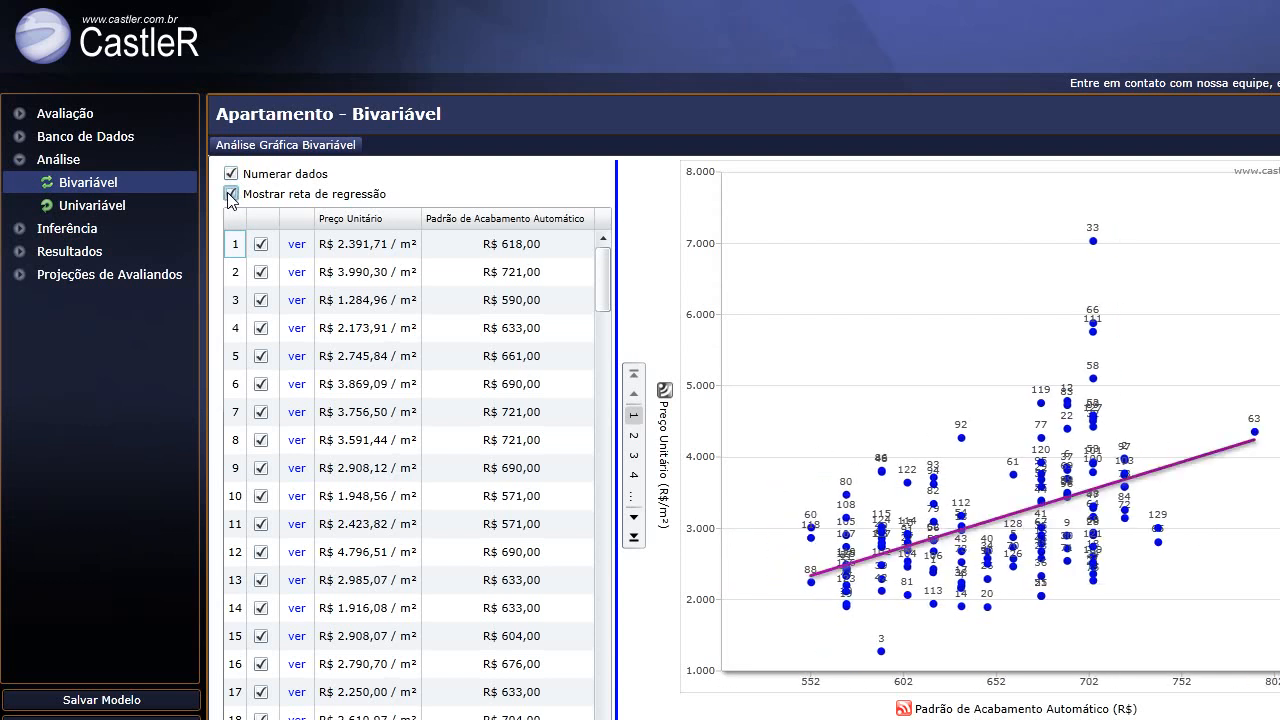
{"action": "left_click", "coordinate": [231, 196]}
{"action": "left_click", "coordinate": [231, 196]}
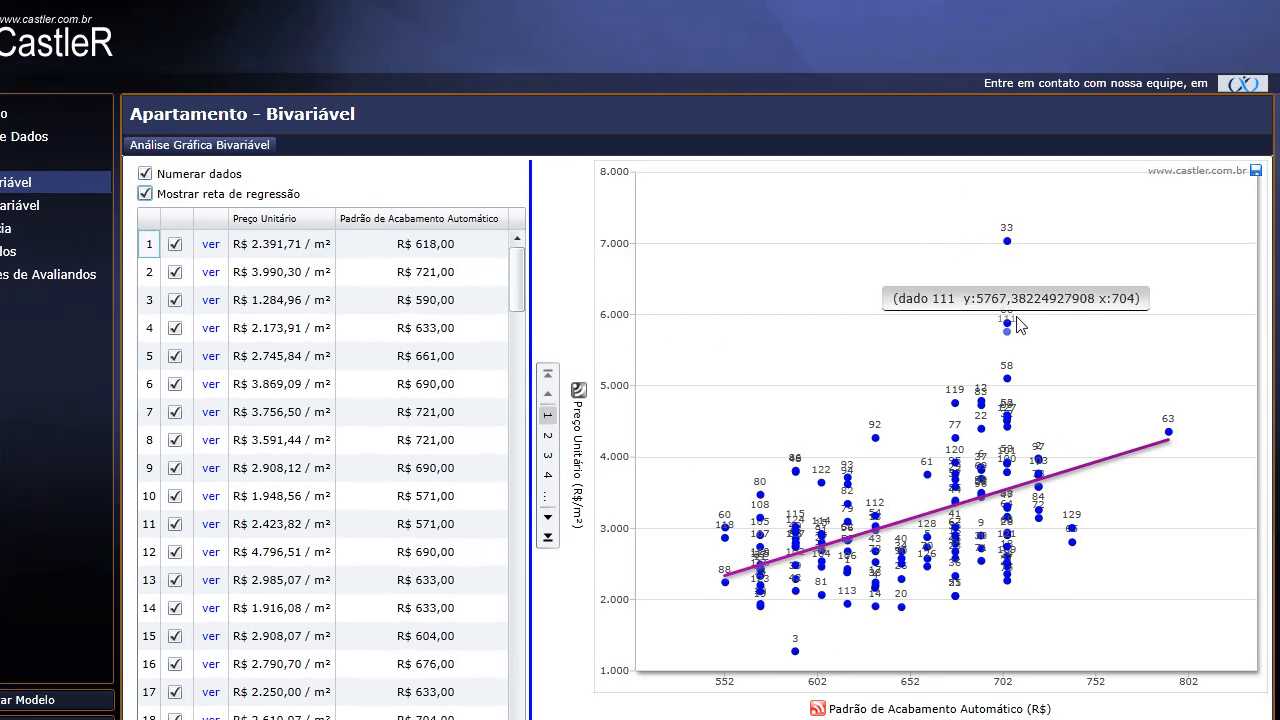
{"action": "mouse_move", "coordinate": [1011, 242]}
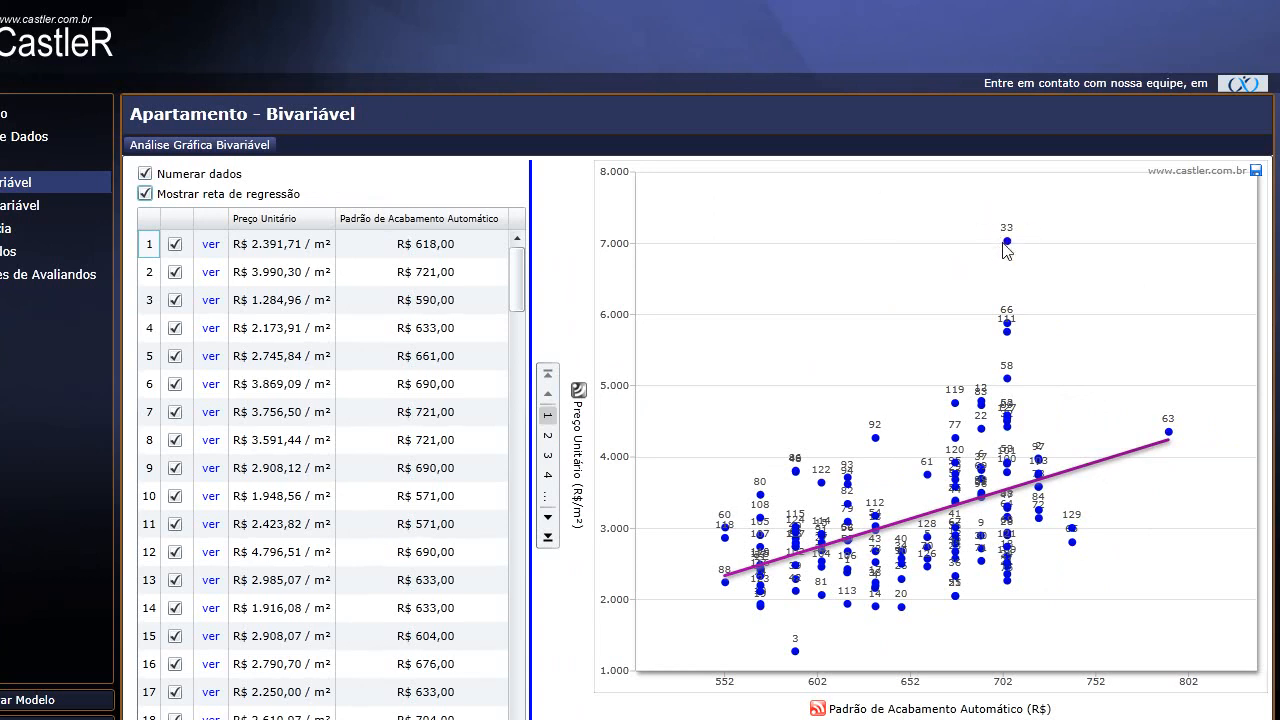
{"action": "left_click", "coordinate": [1007, 244]}
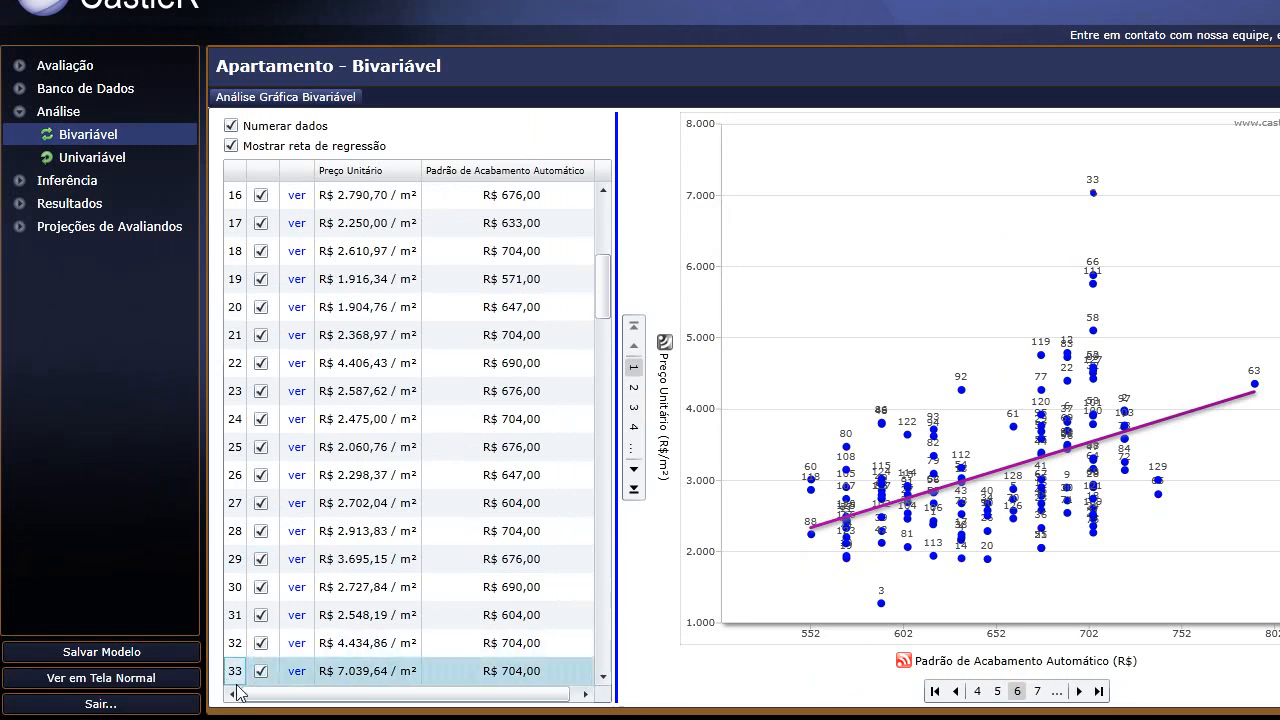
Open data 33's full record and browse its second, third and fourth photos.
{"action": "left_click", "coordinate": [292, 674]}
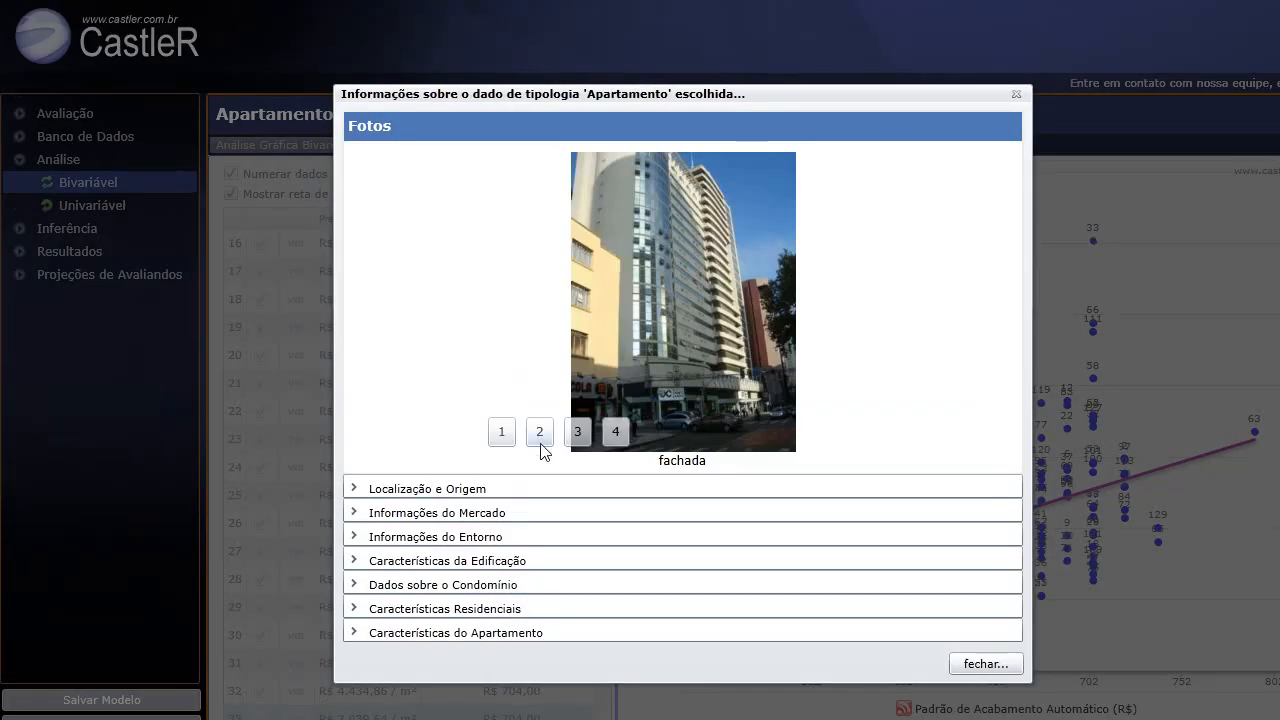
{"action": "left_click", "coordinate": [540, 386]}
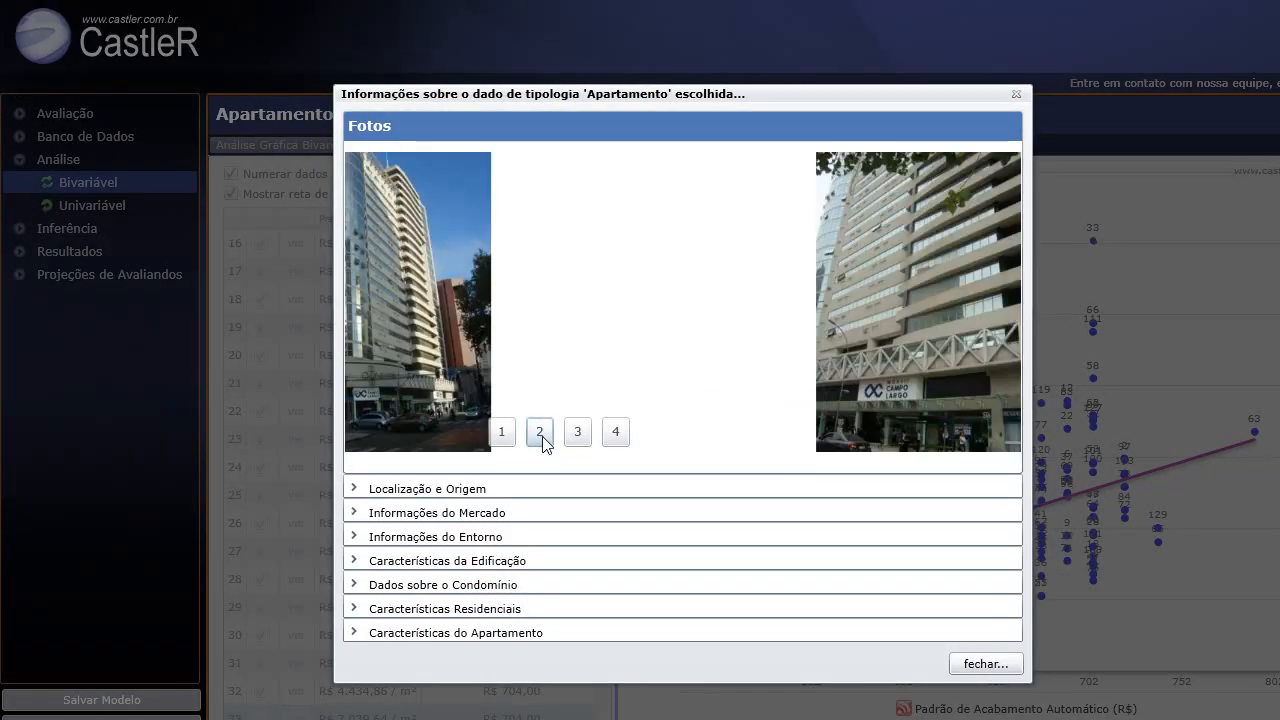
{"action": "left_click", "coordinate": [575, 437]}
{"action": "left_click", "coordinate": [612, 431]}
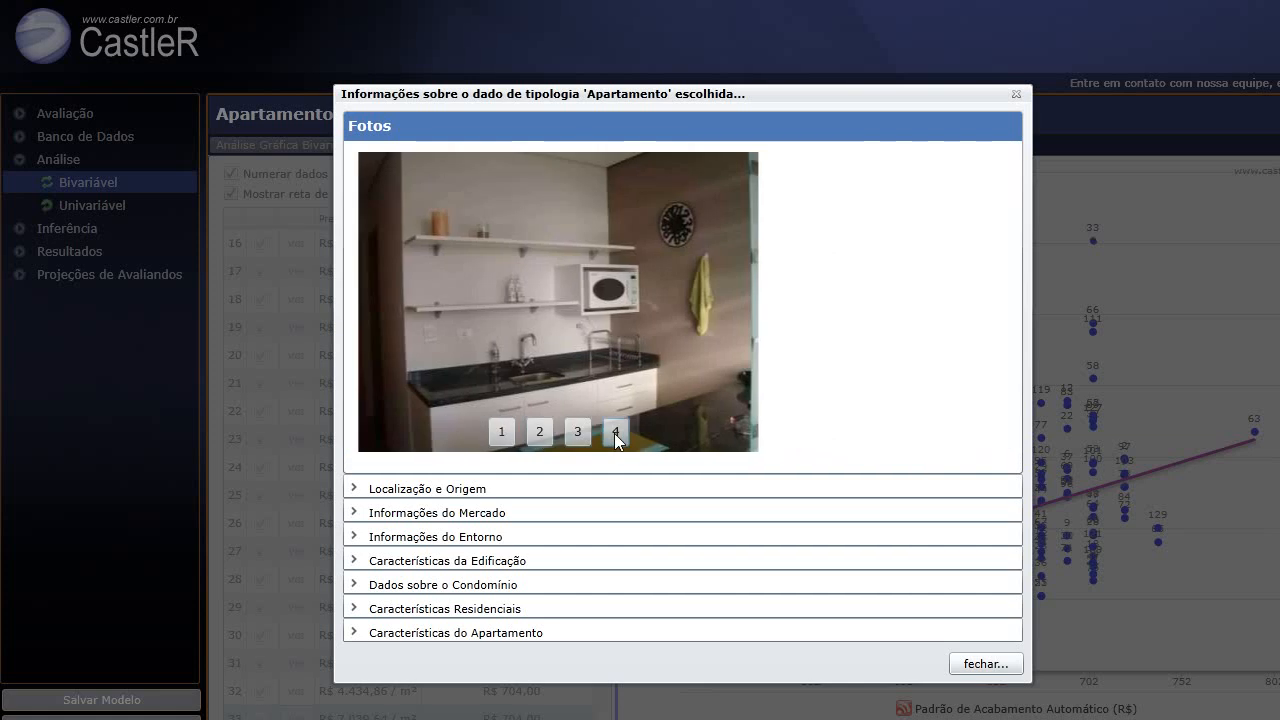
Expand data 33's location, market, surroundings, building, condominium, residential and apartment sections, then close the record.
{"action": "left_click", "coordinate": [497, 486]}
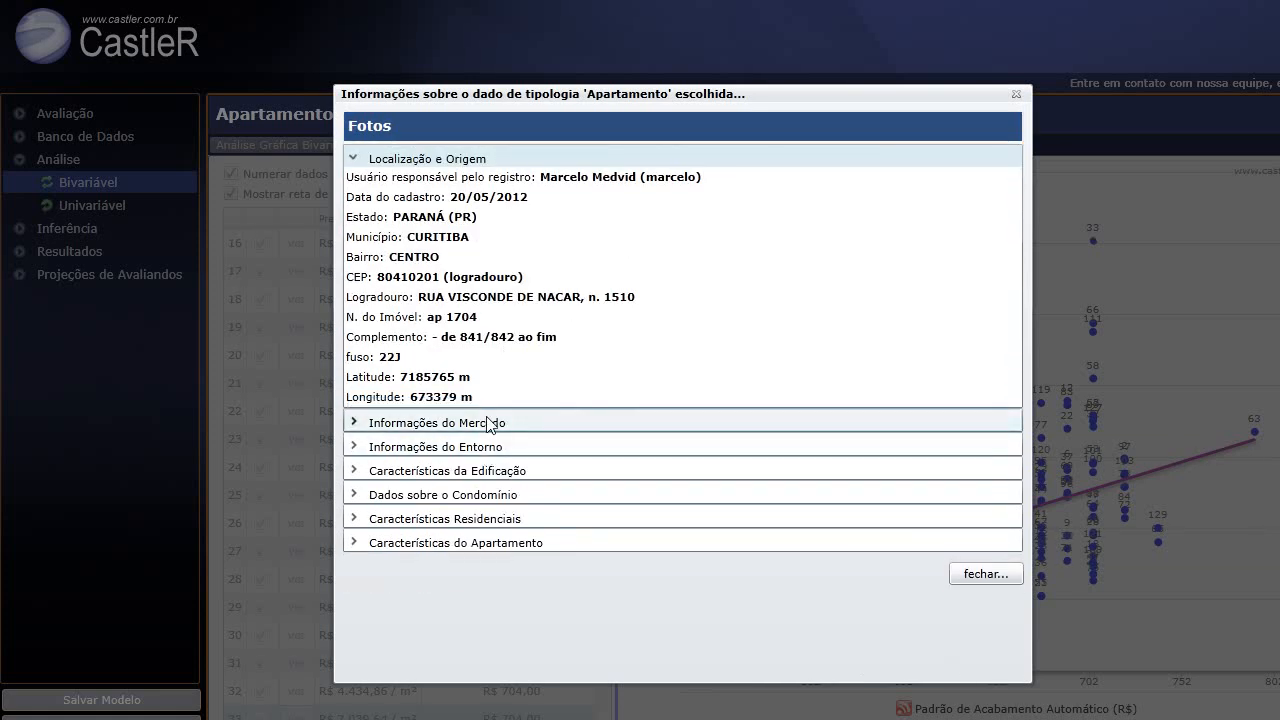
{"action": "left_click", "coordinate": [494, 424]}
{"action": "left_click", "coordinate": [508, 330]}
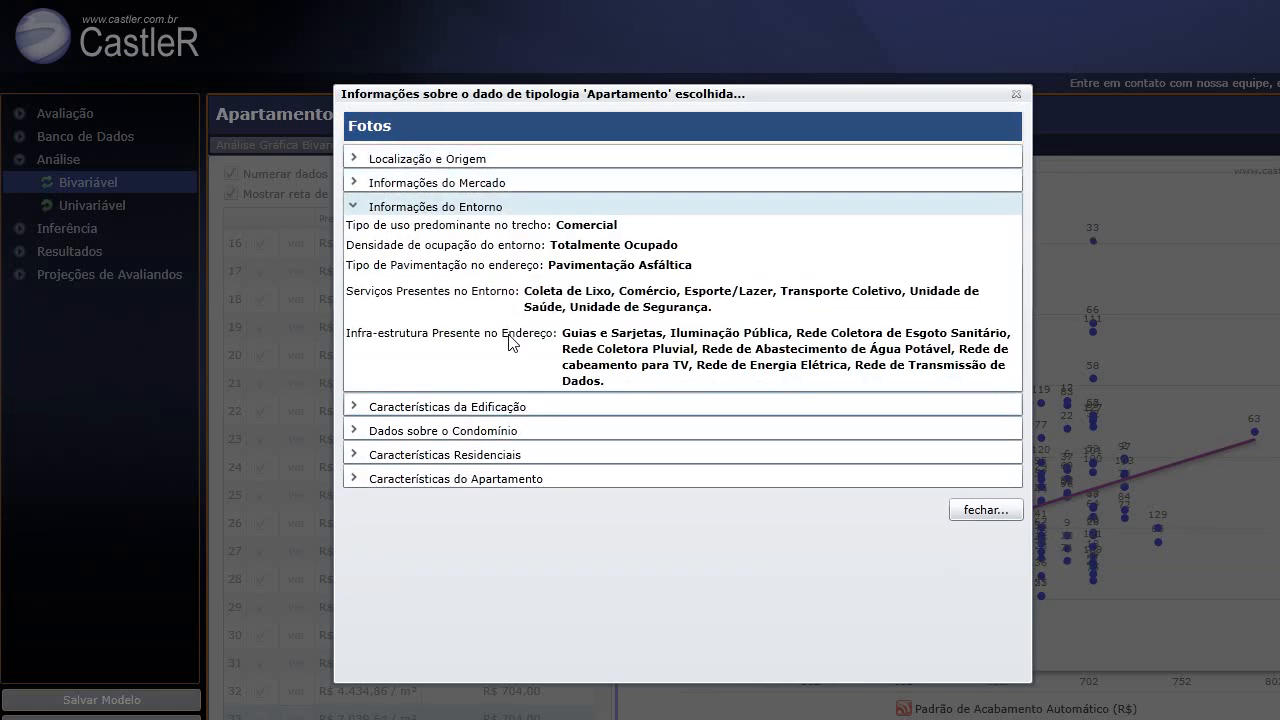
{"action": "left_click", "coordinate": [505, 410]}
{"action": "left_click", "coordinate": [504, 455]}
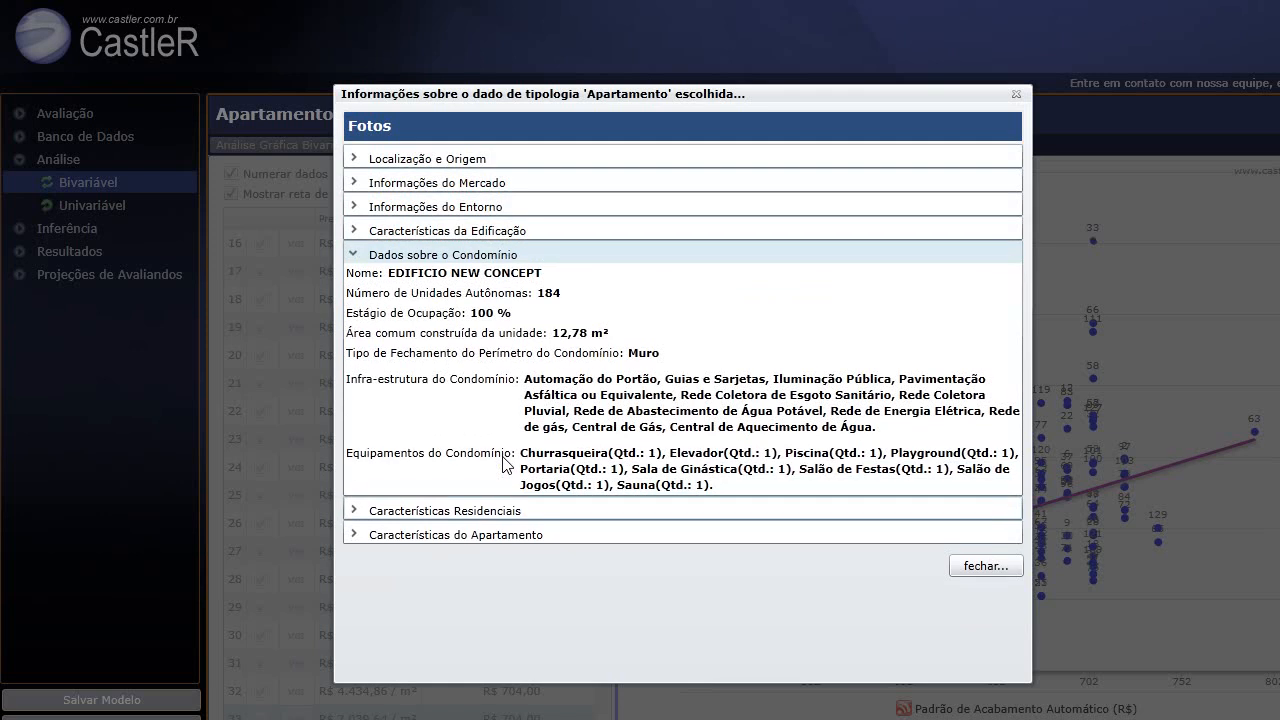
{"action": "left_click", "coordinate": [504, 511]}
{"action": "left_click", "coordinate": [503, 424]}
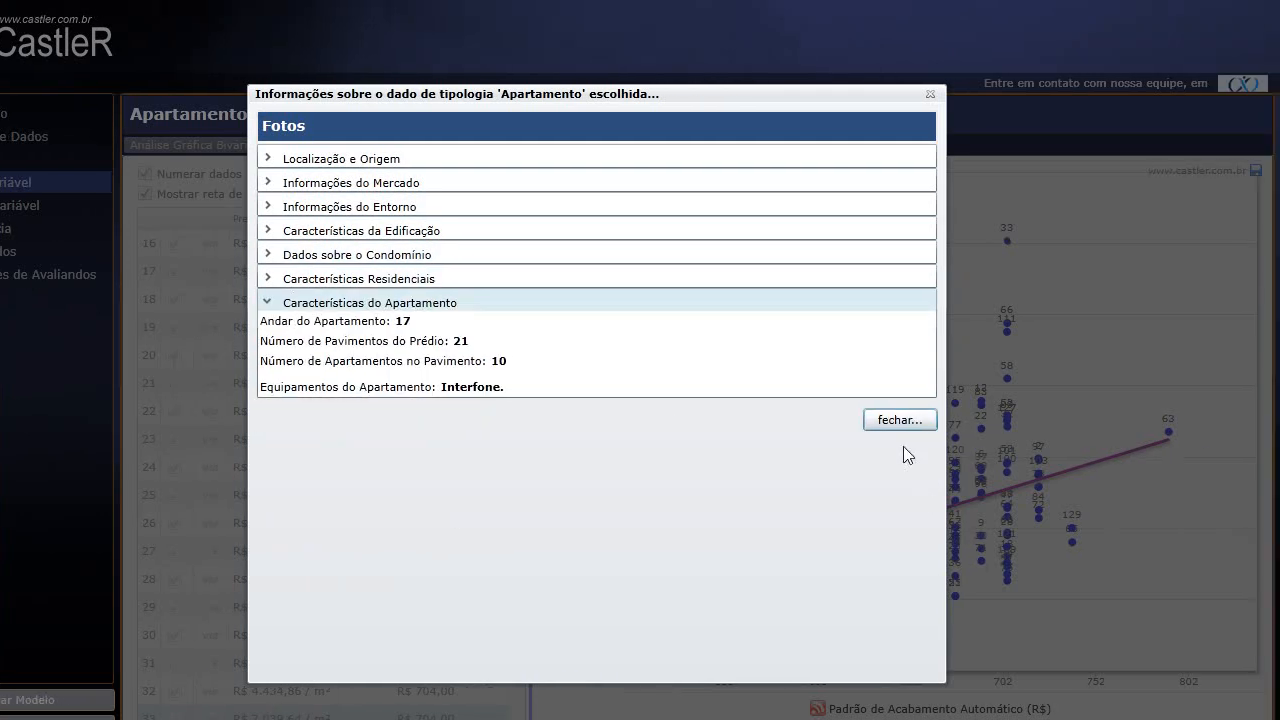
{"action": "left_click", "coordinate": [897, 419]}
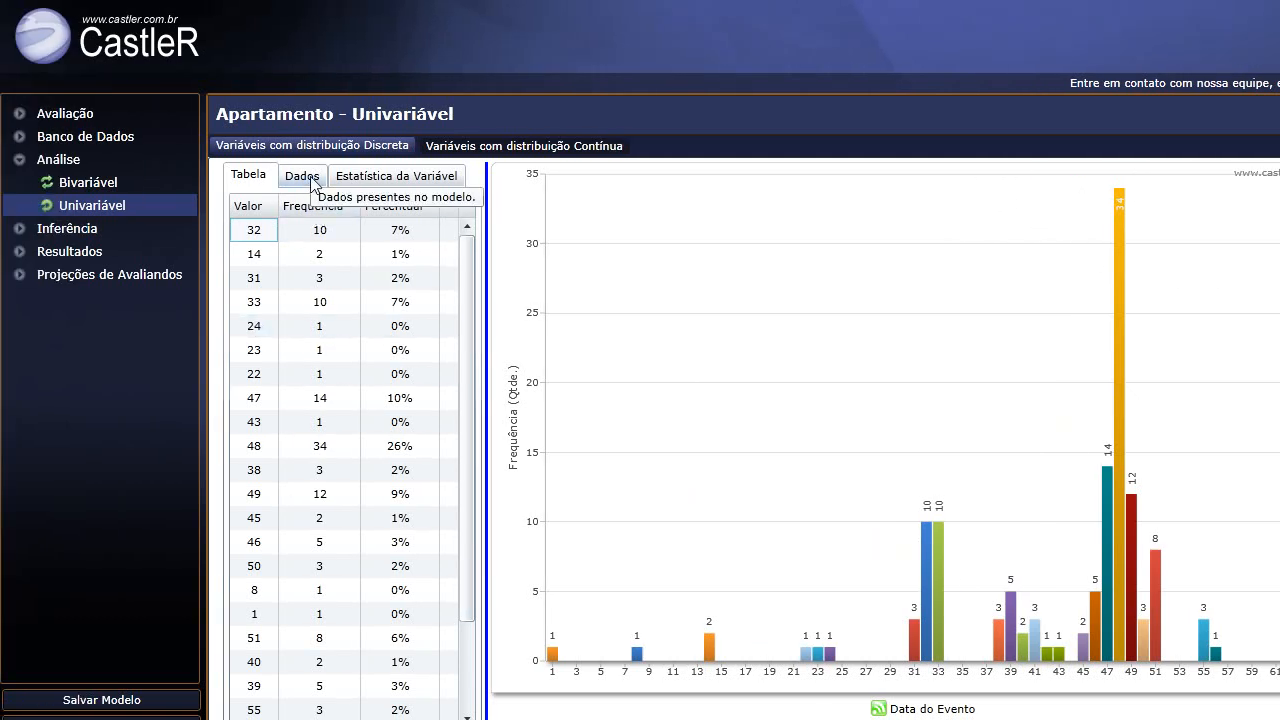
Switch to the Dados list of Data do Evento records and open data 1's details.
{"action": "left_click", "coordinate": [303, 178]}
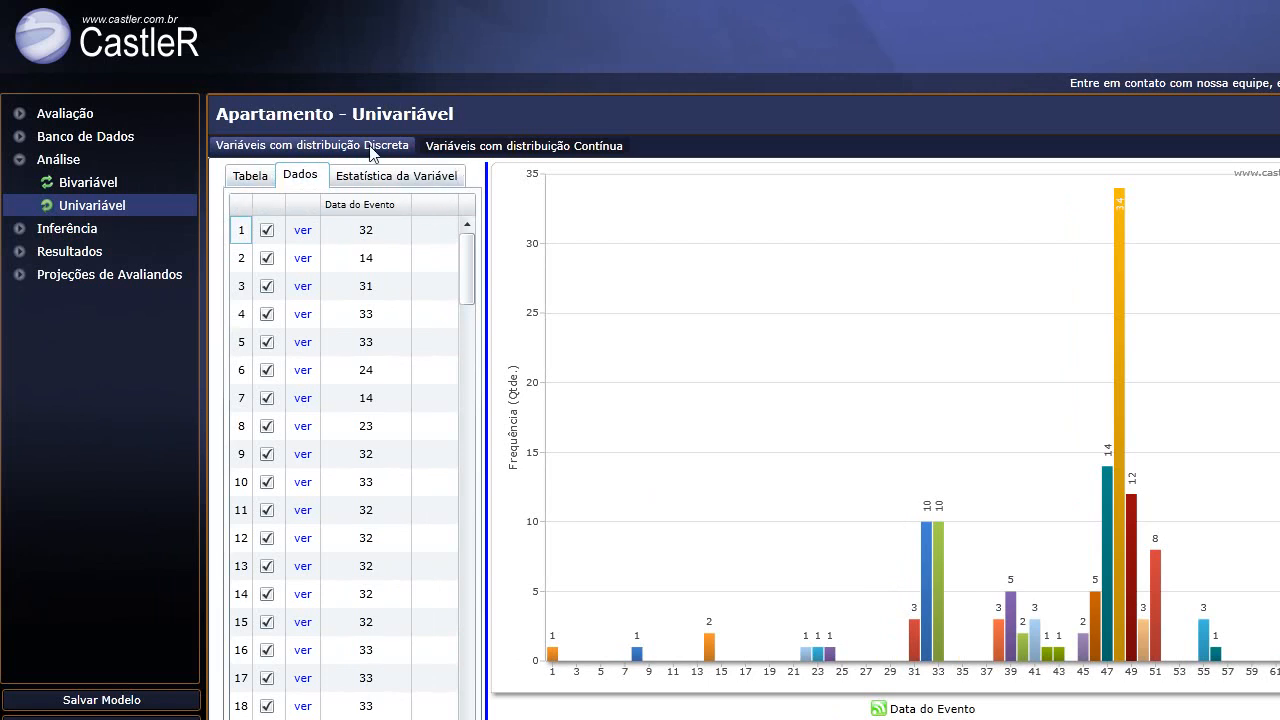
{"action": "left_click", "coordinate": [266, 180]}
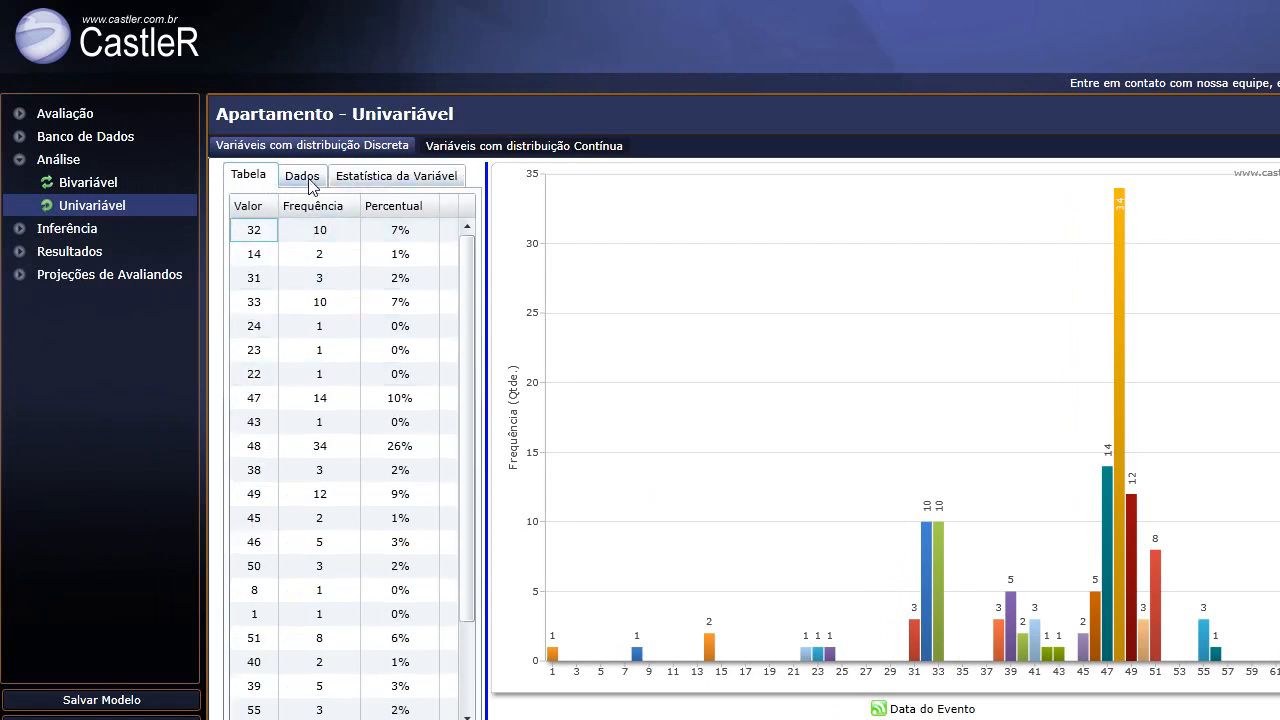
{"action": "left_click", "coordinate": [311, 182]}
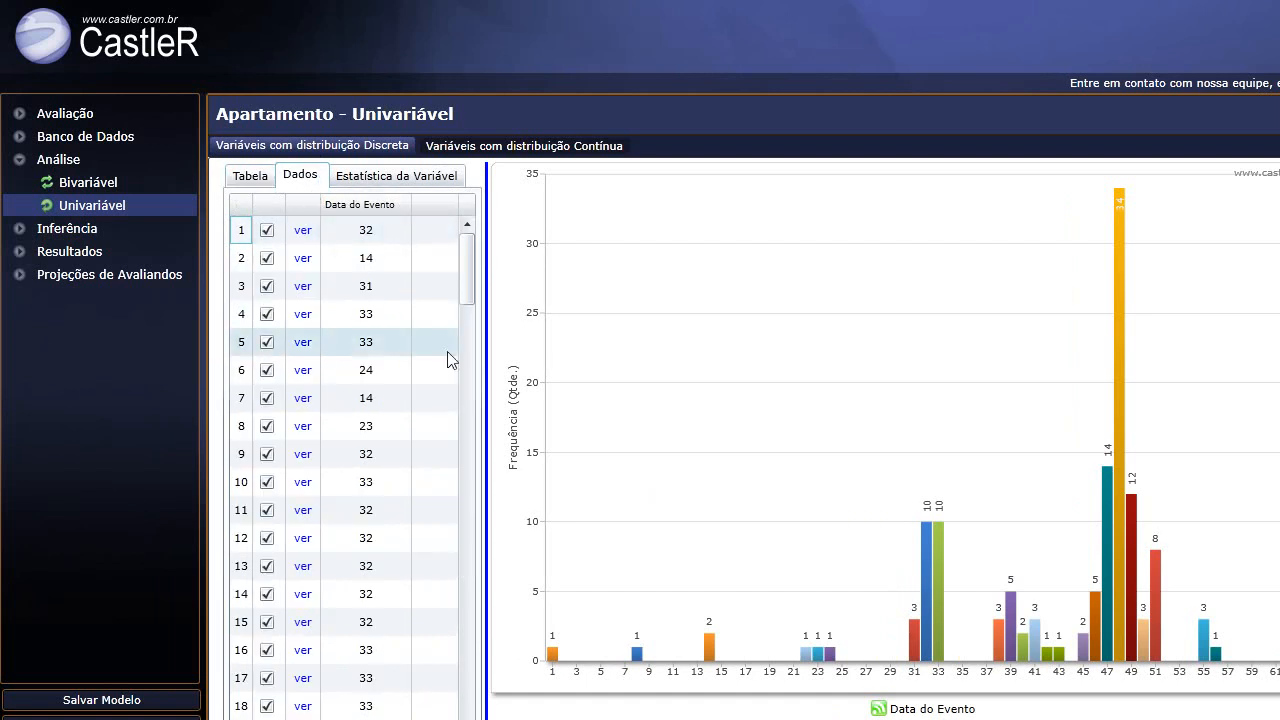
{"action": "left_click", "coordinate": [303, 231]}
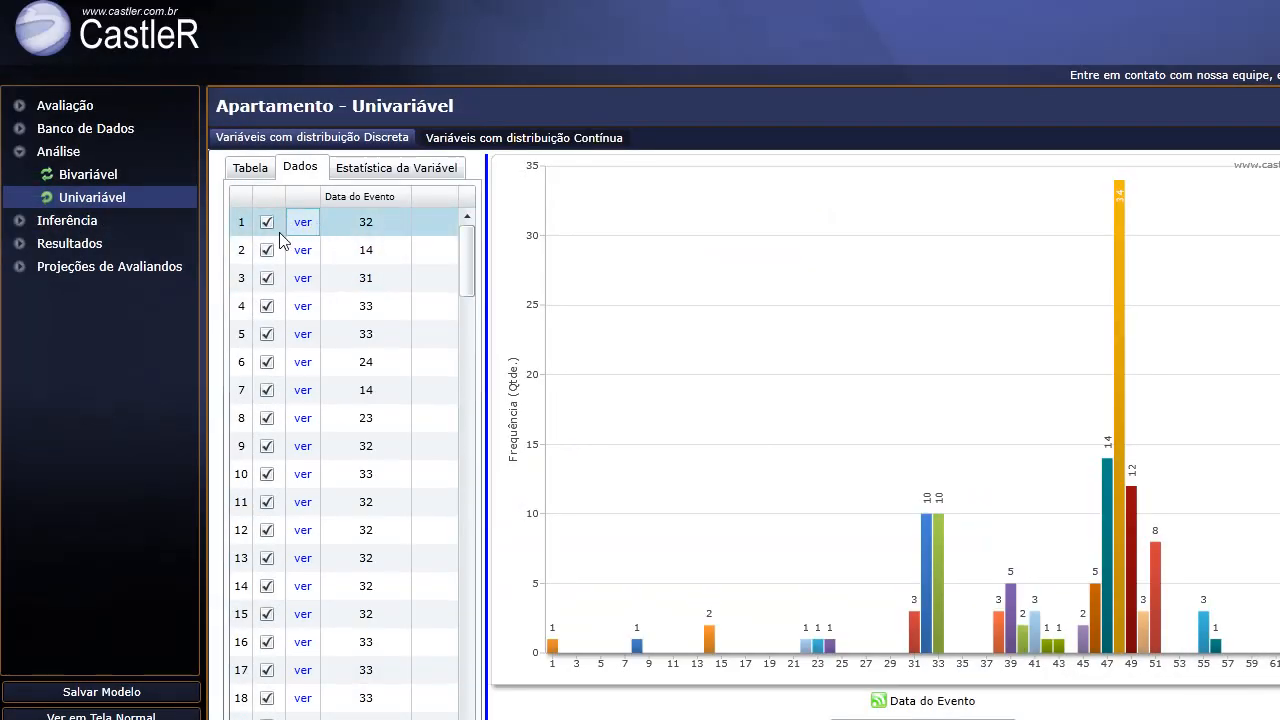
{"action": "left_click", "coordinate": [304, 228]}
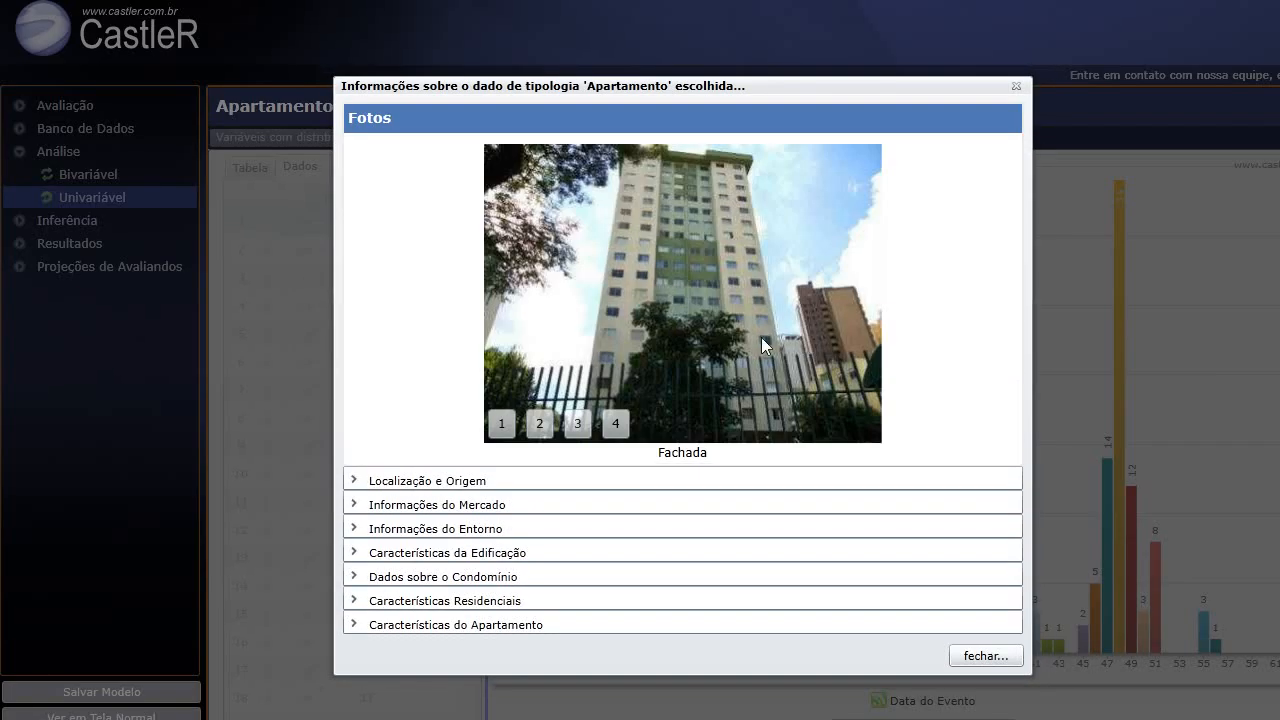
{"action": "left_click", "coordinate": [537, 424]}
{"action": "left_click", "coordinate": [575, 424]}
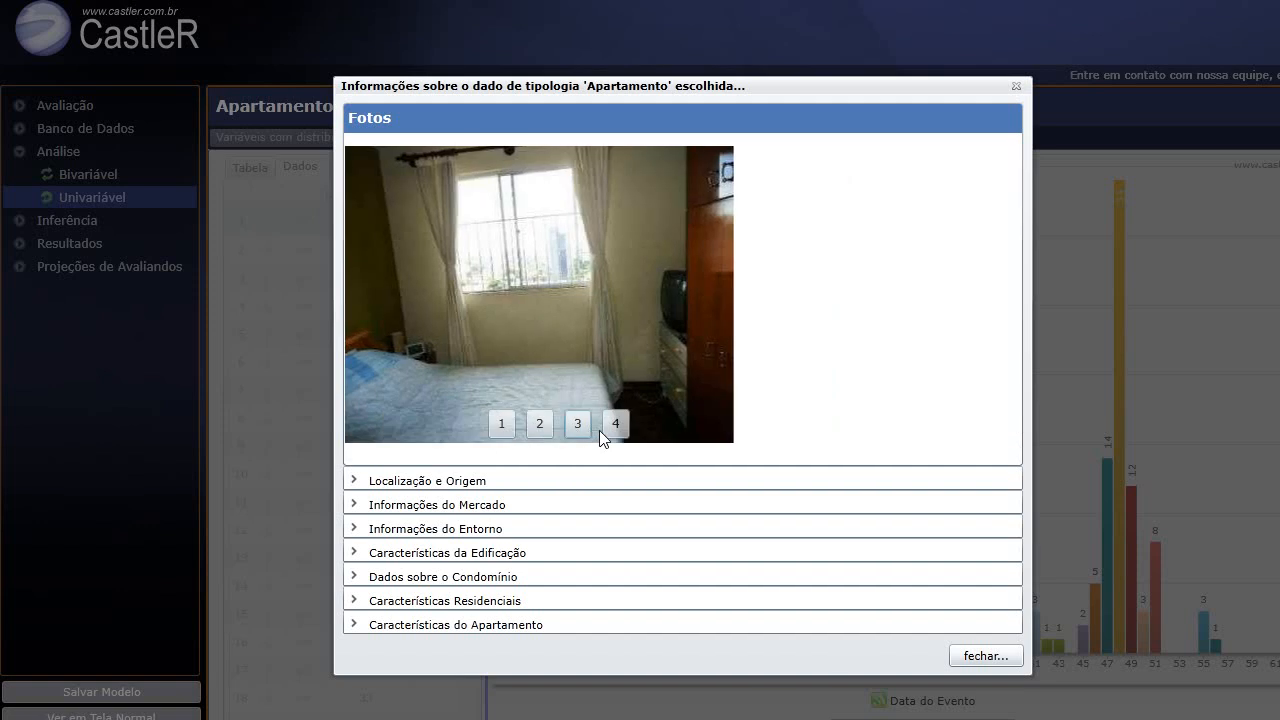
{"action": "left_click", "coordinate": [613, 424]}
{"action": "left_click", "coordinate": [495, 483]}
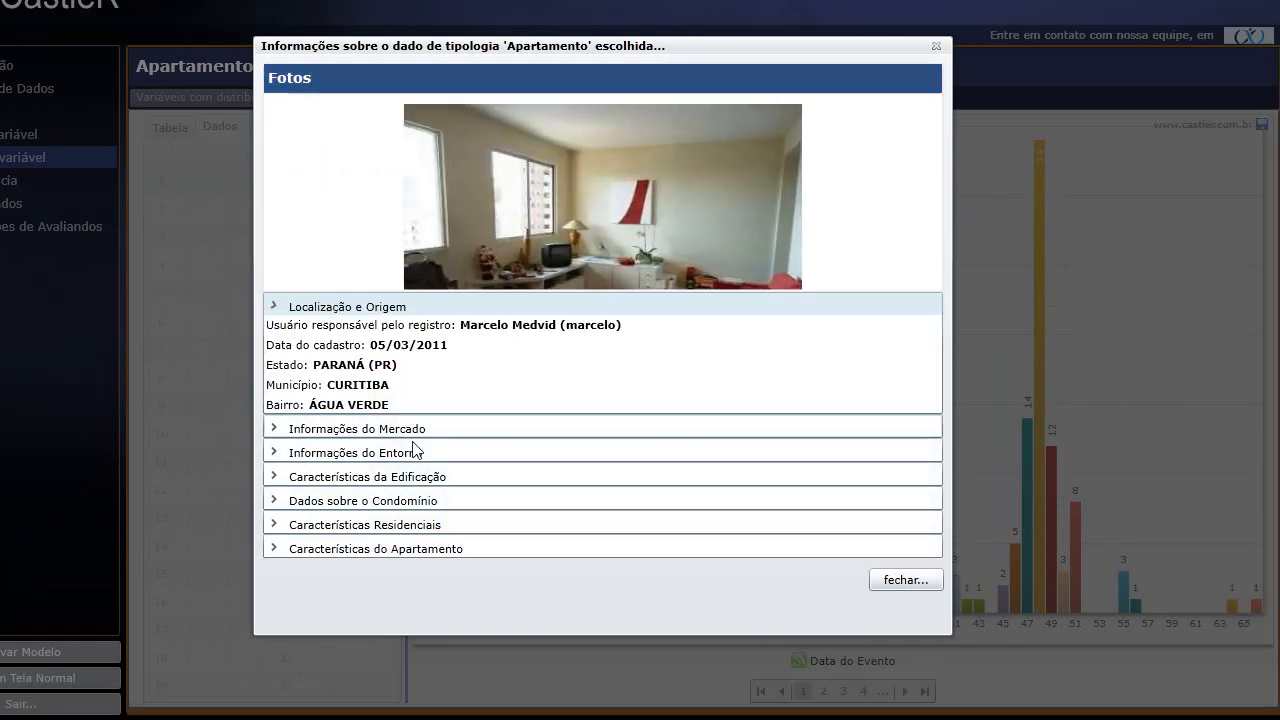
{"action": "left_click", "coordinate": [414, 374]}
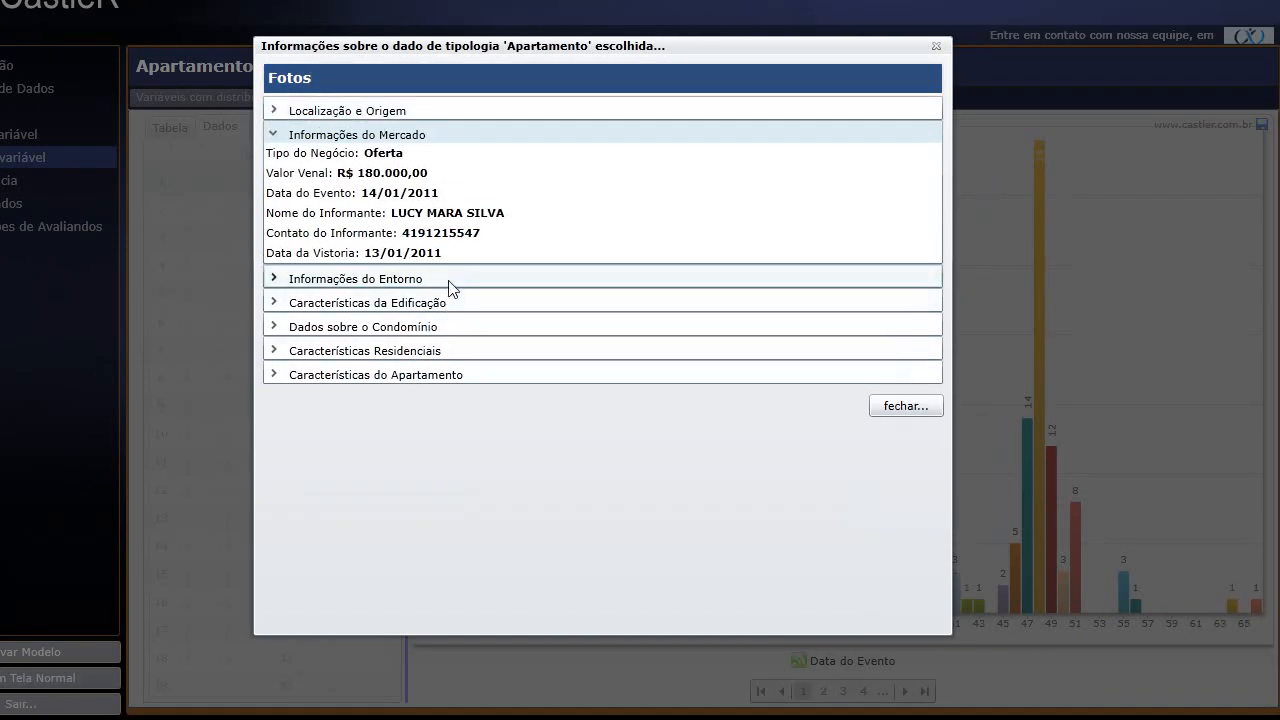
{"action": "left_click", "coordinate": [447, 282]}
{"action": "left_click", "coordinate": [905, 462]}
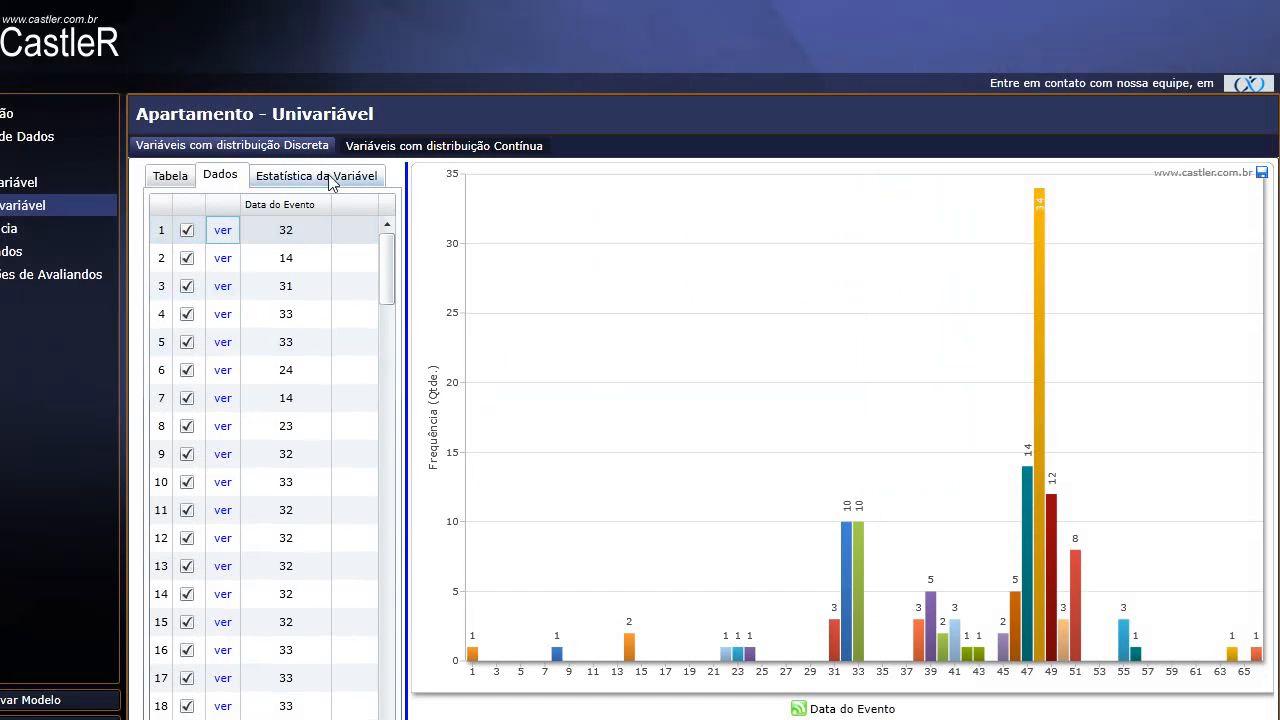
Show Data do Evento's summary statistics (mean 43,047, SD 9,878), page through other variables, and return.
{"action": "left_click", "coordinate": [335, 128]}
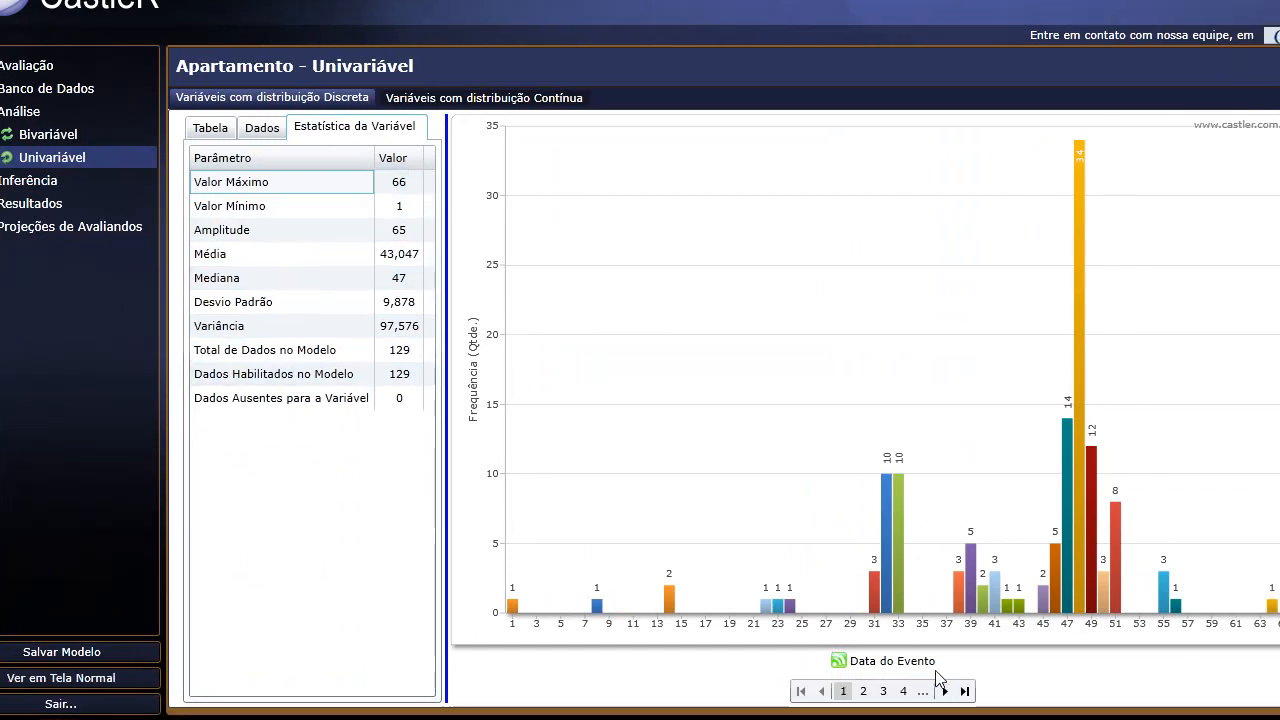
{"action": "left_click", "coordinate": [945, 691]}
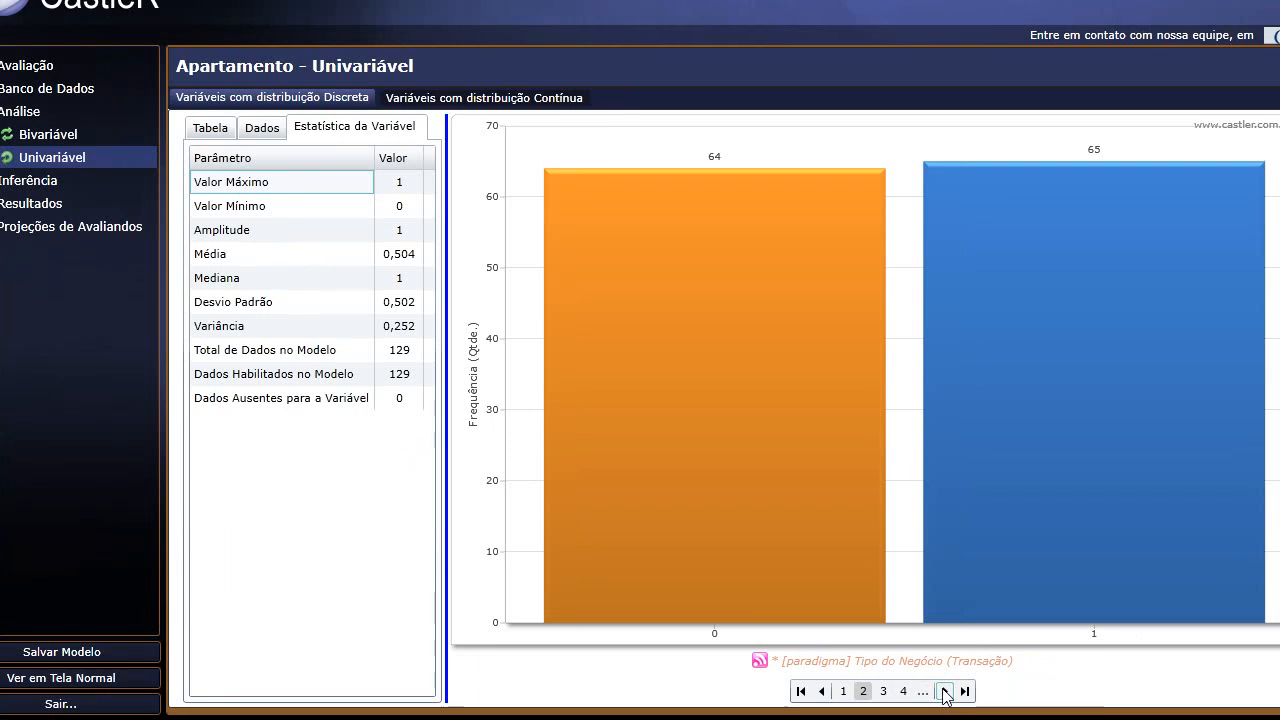
{"action": "left_click", "coordinate": [945, 691]}
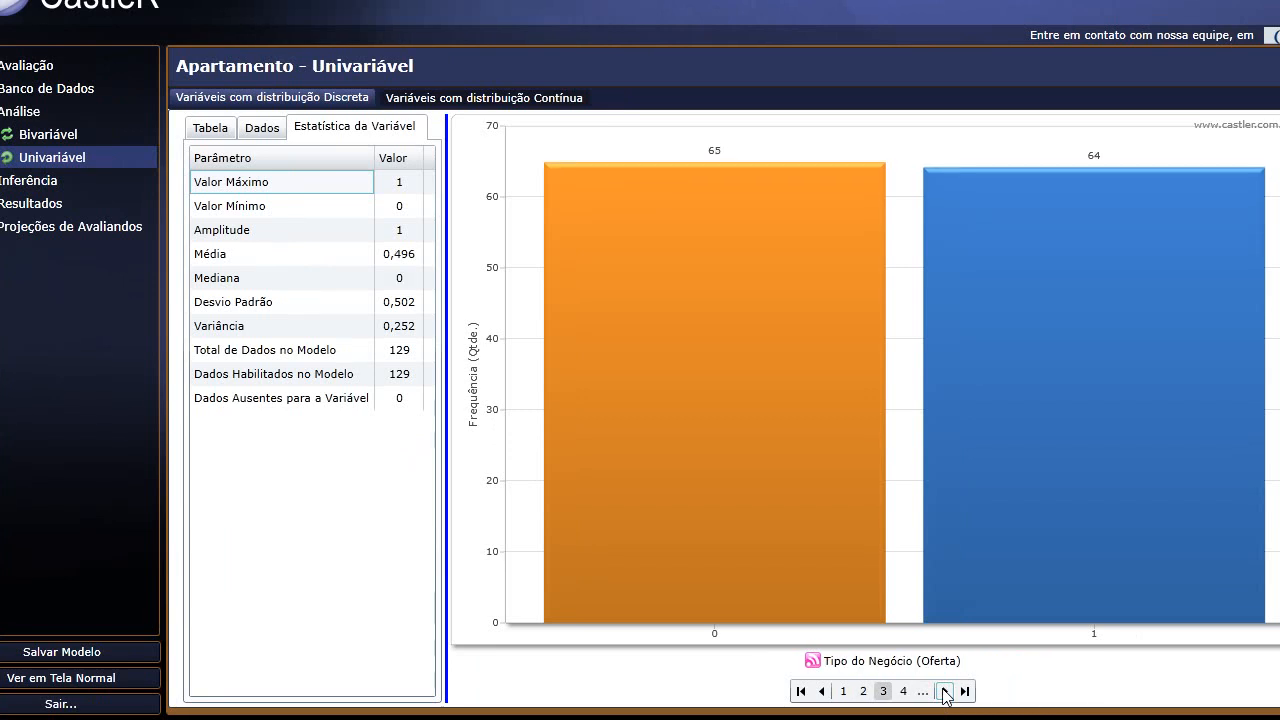
{"action": "left_click", "coordinate": [945, 691]}
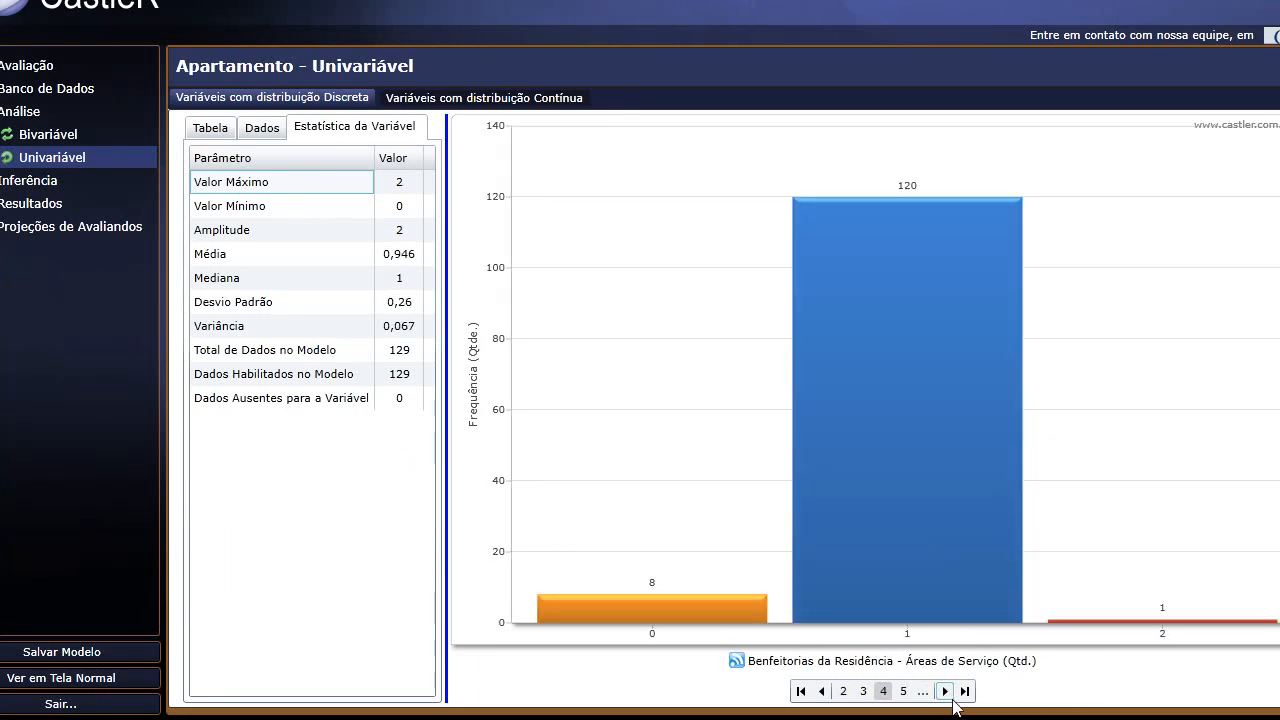
{"action": "left_click", "coordinate": [822, 691]}
{"action": "left_click", "coordinate": [822, 691]}
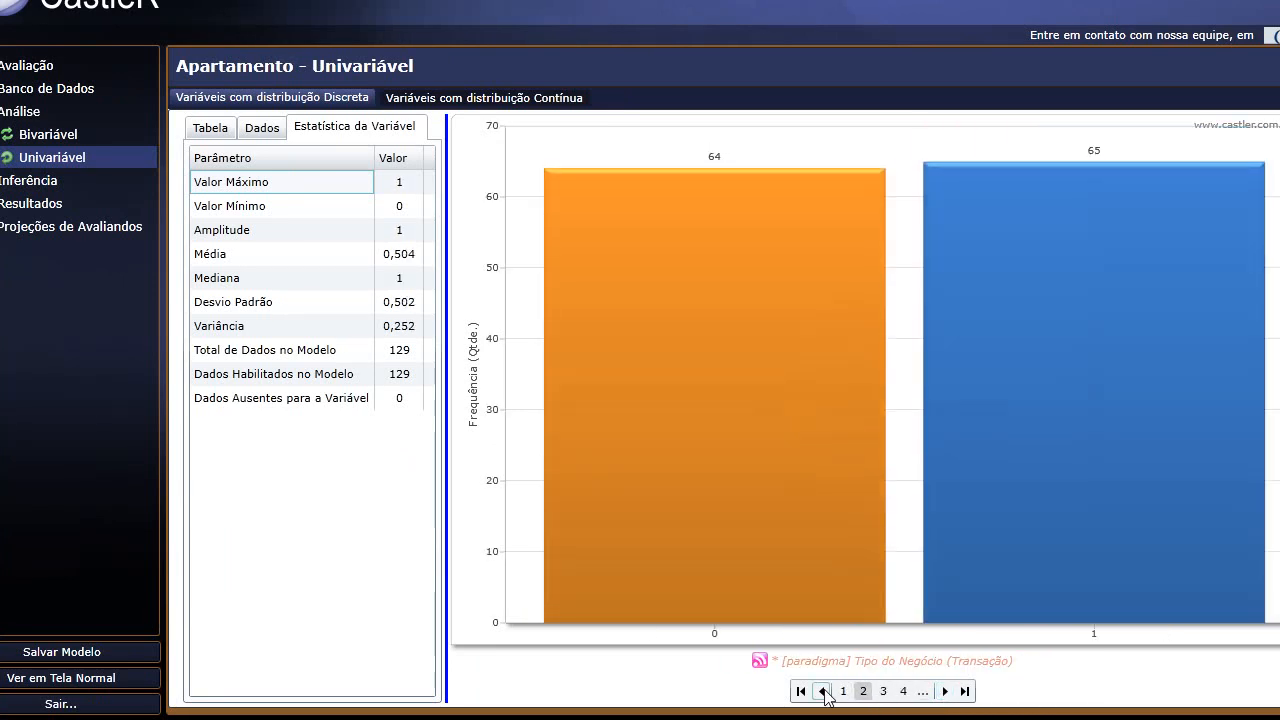
{"action": "left_click", "coordinate": [822, 691]}
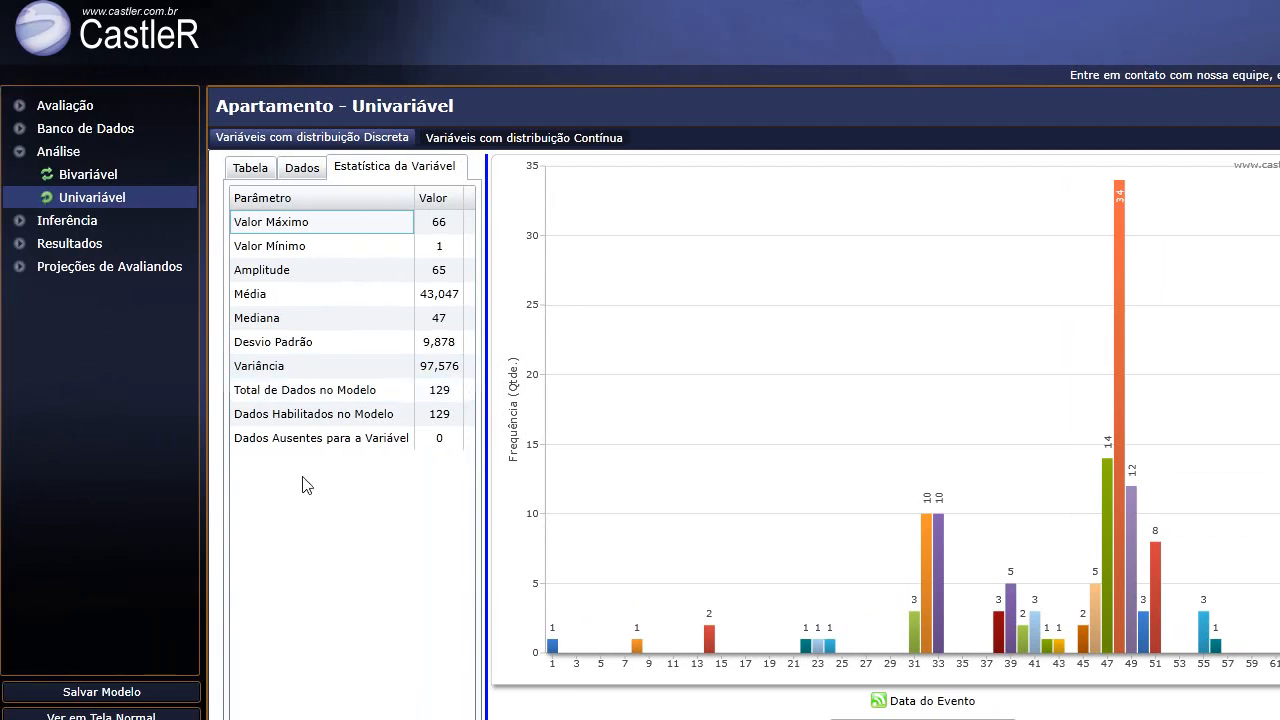
Open the Inferência > Cálculo page listing each variable's transformations.
{"action": "left_click", "coordinate": [21, 162]}
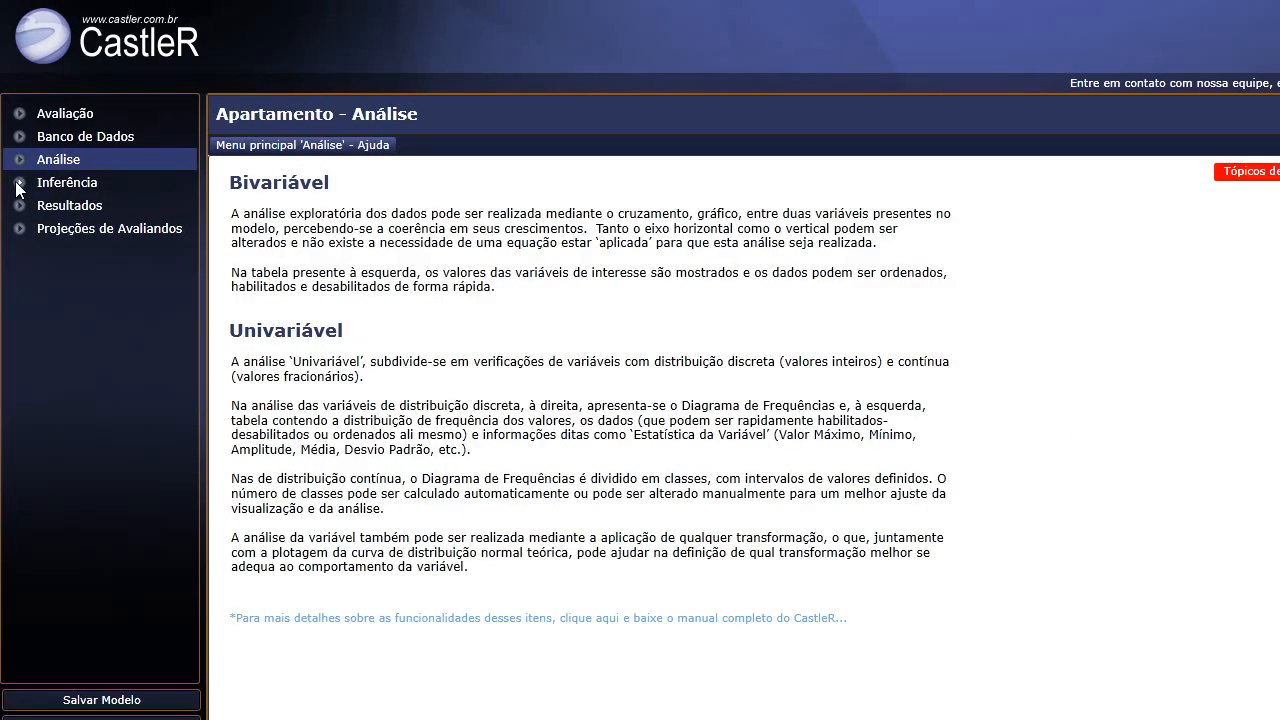
{"action": "left_click", "coordinate": [19, 184]}
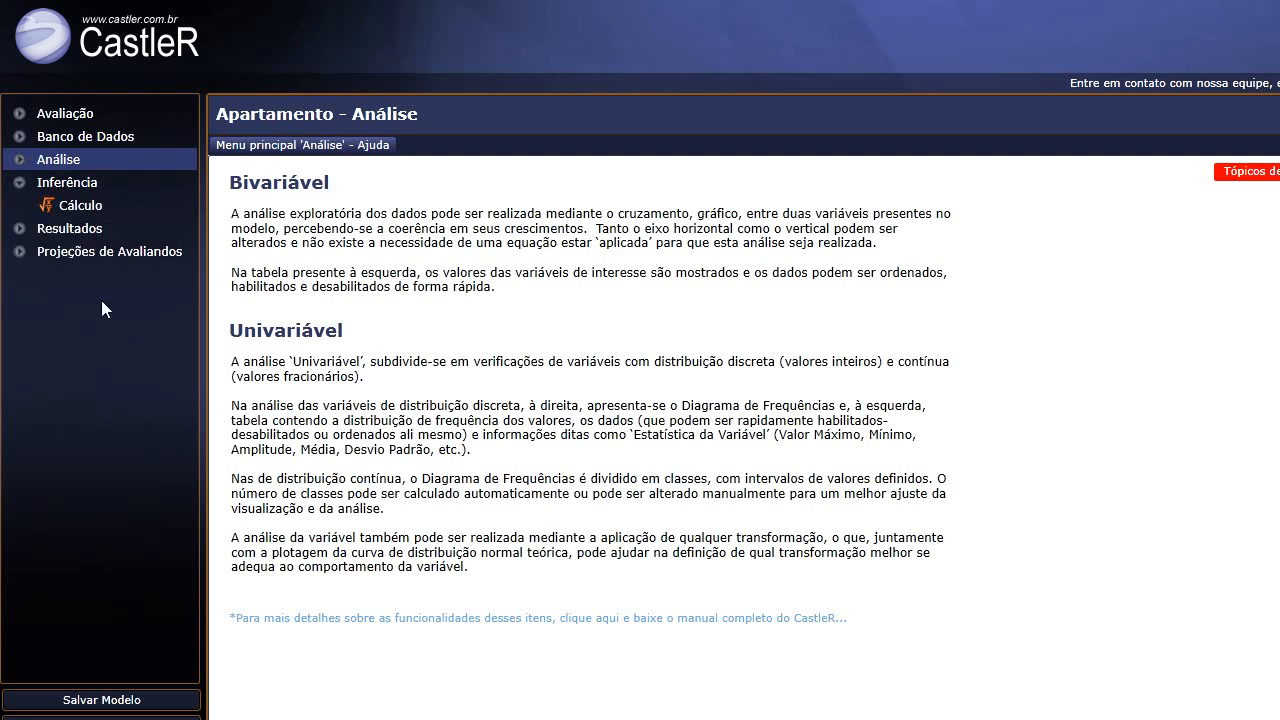
{"action": "left_click", "coordinate": [82, 207]}
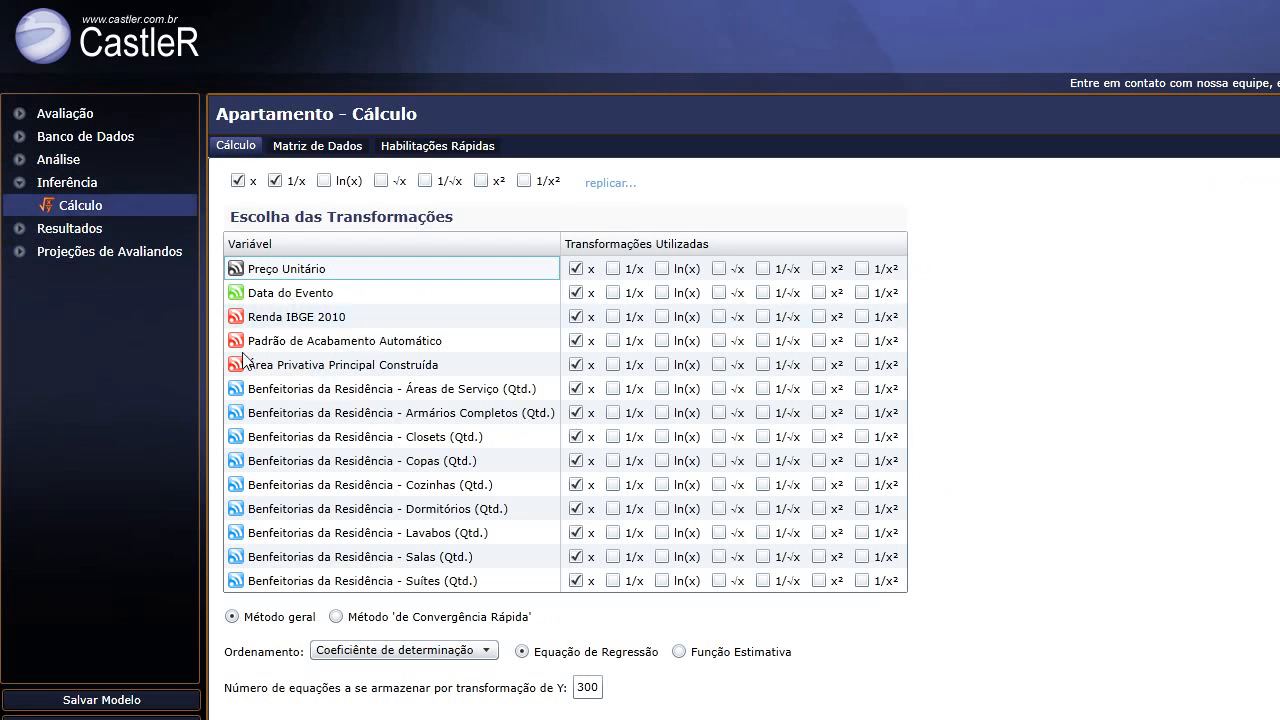
Tick x, 1/x and ln(x) as default transformations and replicate them to every variable.
{"action": "scroll", "coordinate": [300, 550], "scroll_direction": "down", "scroll_amount": 1}
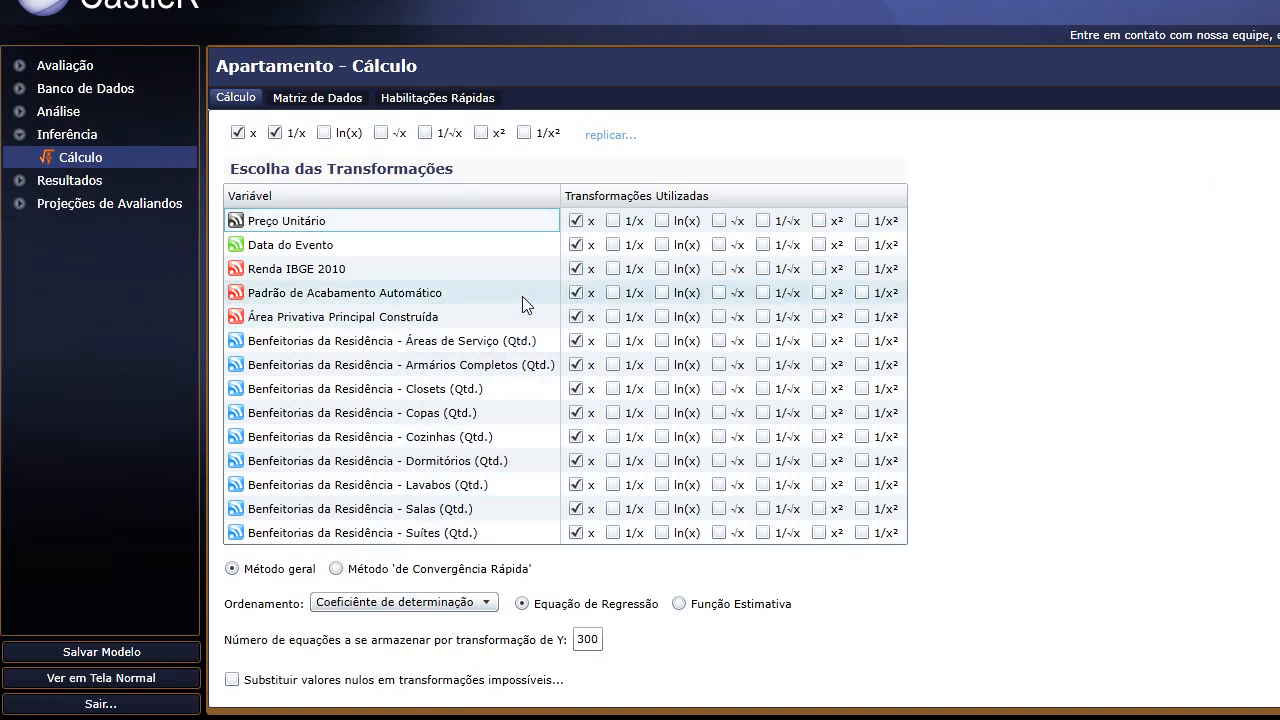
{"action": "scroll", "coordinate": [446, 268], "scroll_direction": "up", "scroll_amount": 1}
{"action": "left_click", "coordinate": [238, 181]}
{"action": "left_click", "coordinate": [275, 181]}
{"action": "left_click", "coordinate": [238, 181]}
{"action": "left_click", "coordinate": [275, 181]}
{"action": "left_click", "coordinate": [324, 181]}
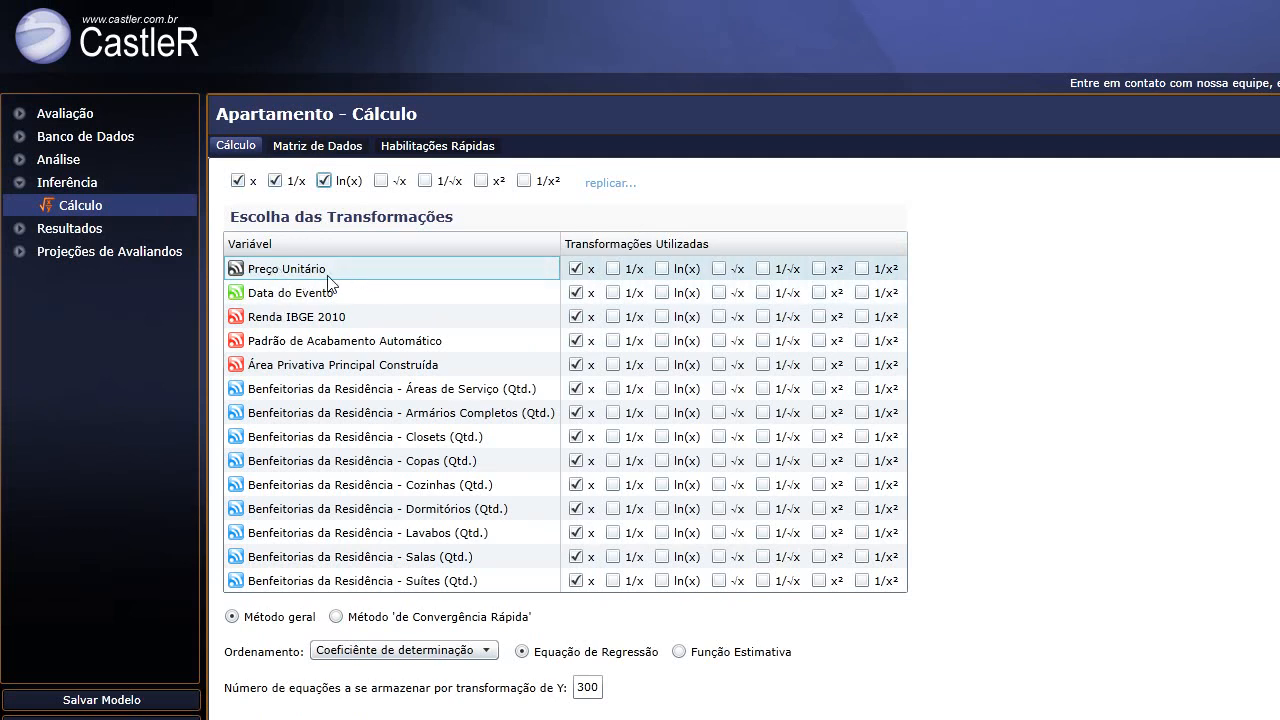
{"action": "left_click", "coordinate": [612, 185]}
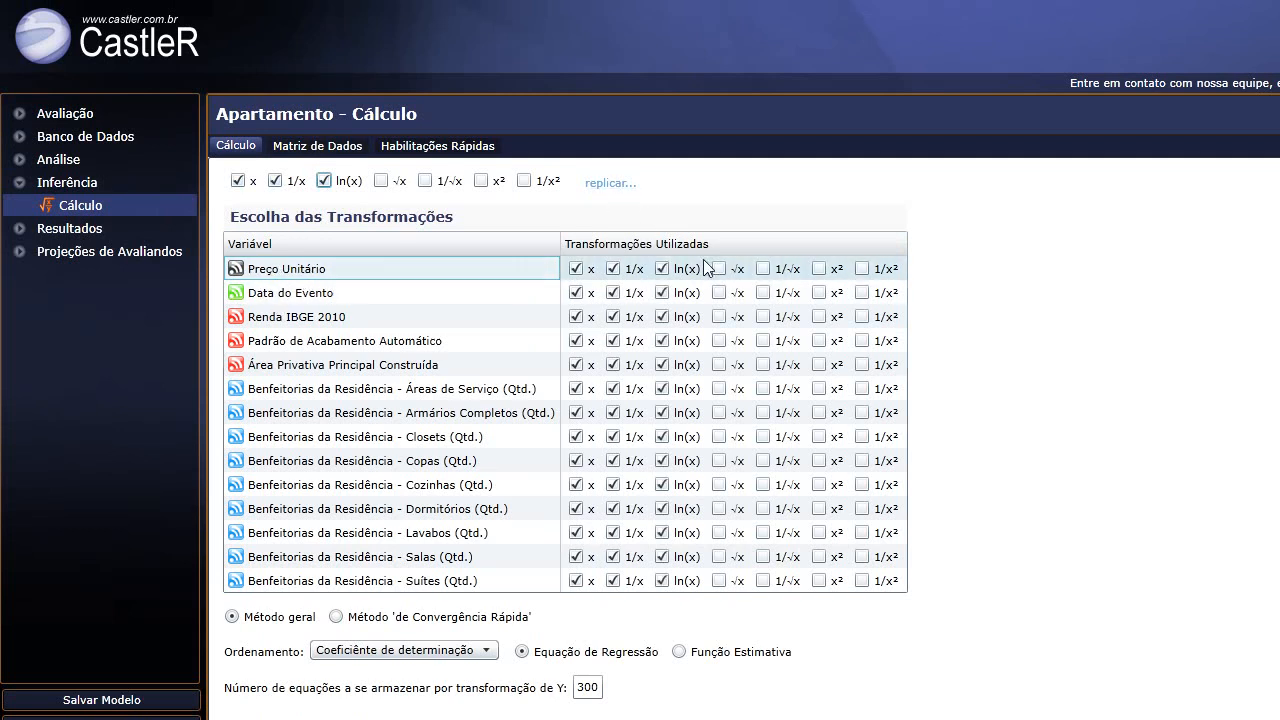
Try √x and 1/√x on several variables, then untick them to keep only x, 1/x and ln(x).
{"action": "scroll", "coordinate": [543, 520], "scroll_direction": "down", "scroll_amount": 1}
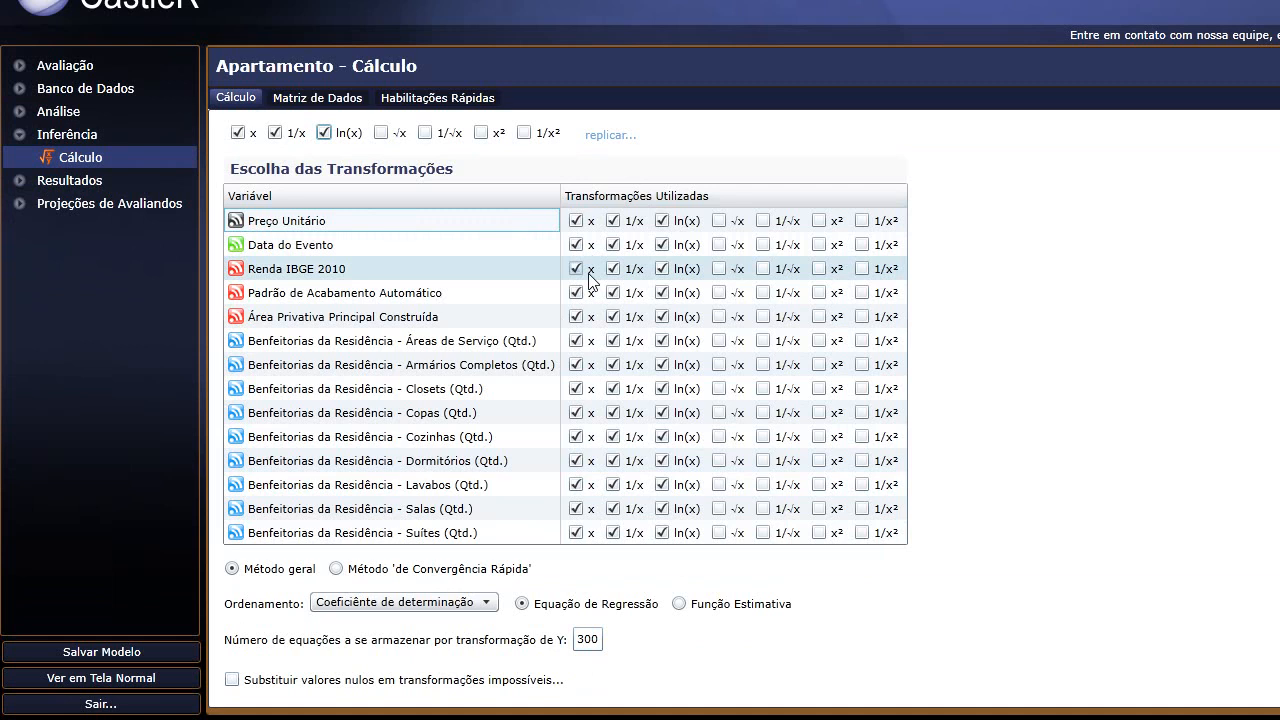
{"action": "scroll", "coordinate": [529, 266], "scroll_direction": "down", "scroll_amount": 1}
{"action": "scroll", "coordinate": [484, 270], "scroll_direction": "up", "scroll_amount": 1}
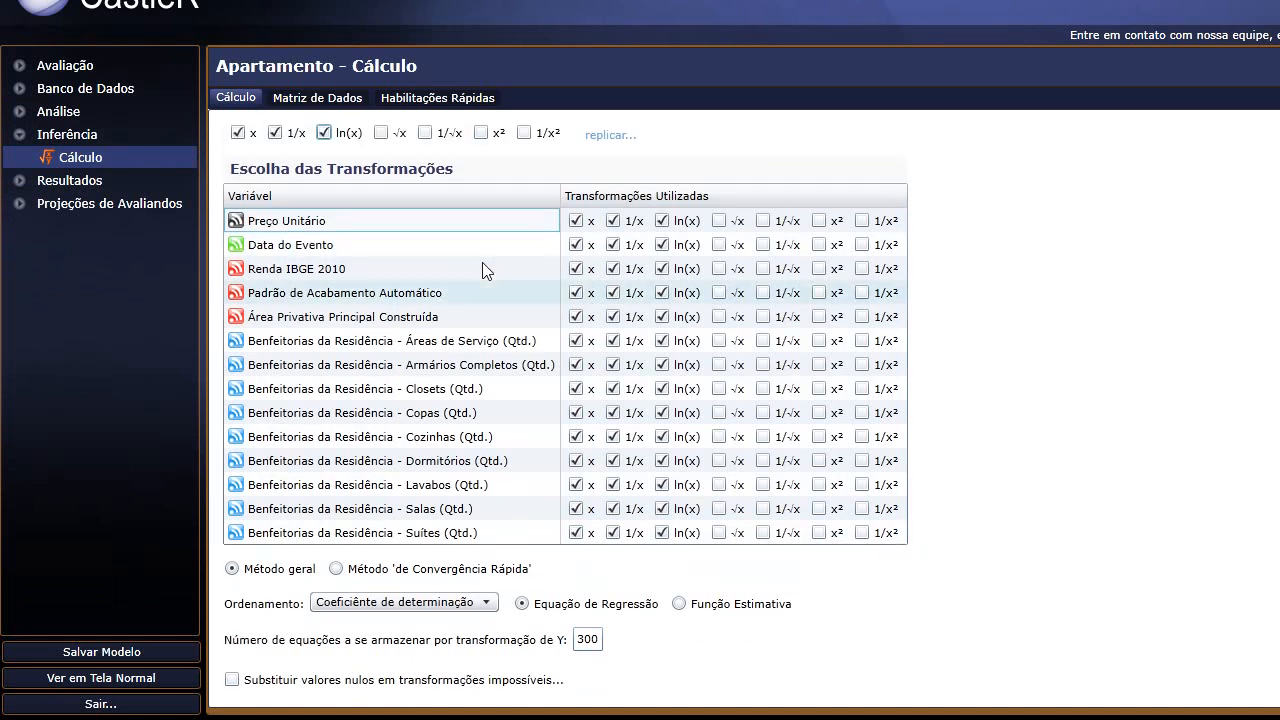
{"action": "left_click", "coordinate": [763, 244]}
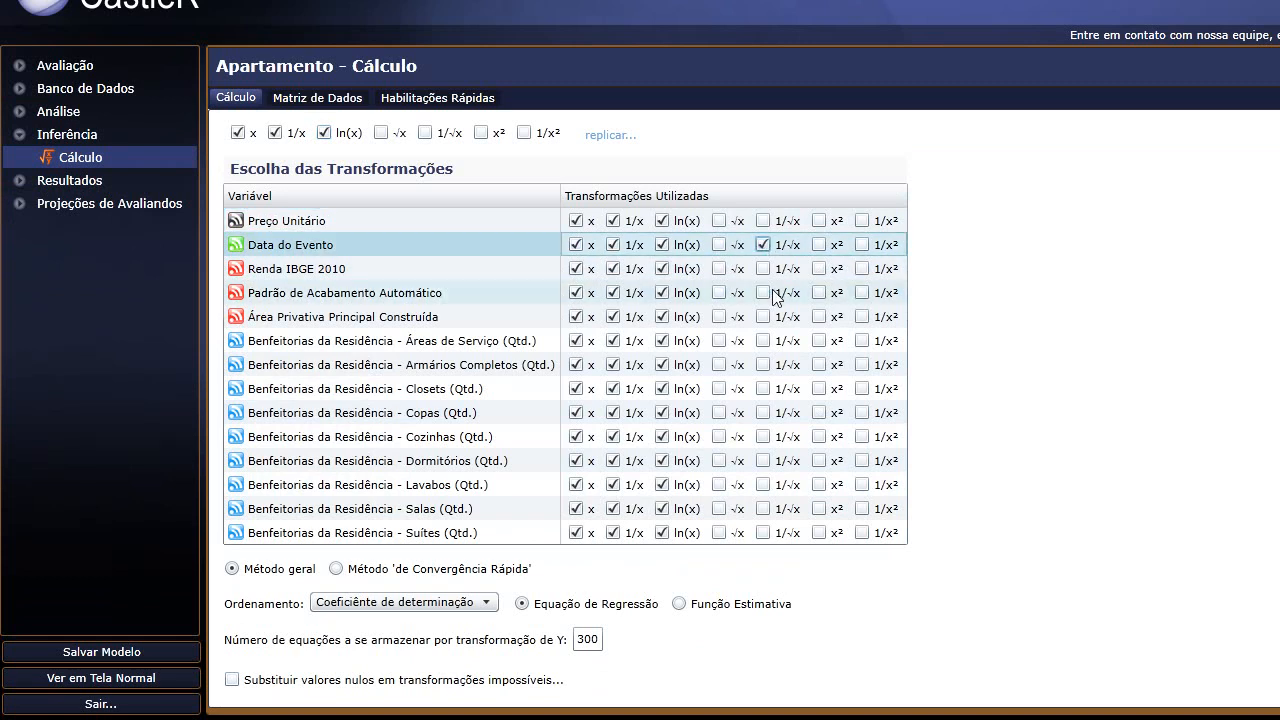
{"action": "left_click", "coordinate": [763, 268]}
{"action": "left_click", "coordinate": [718, 292]}
{"action": "left_click", "coordinate": [763, 316]}
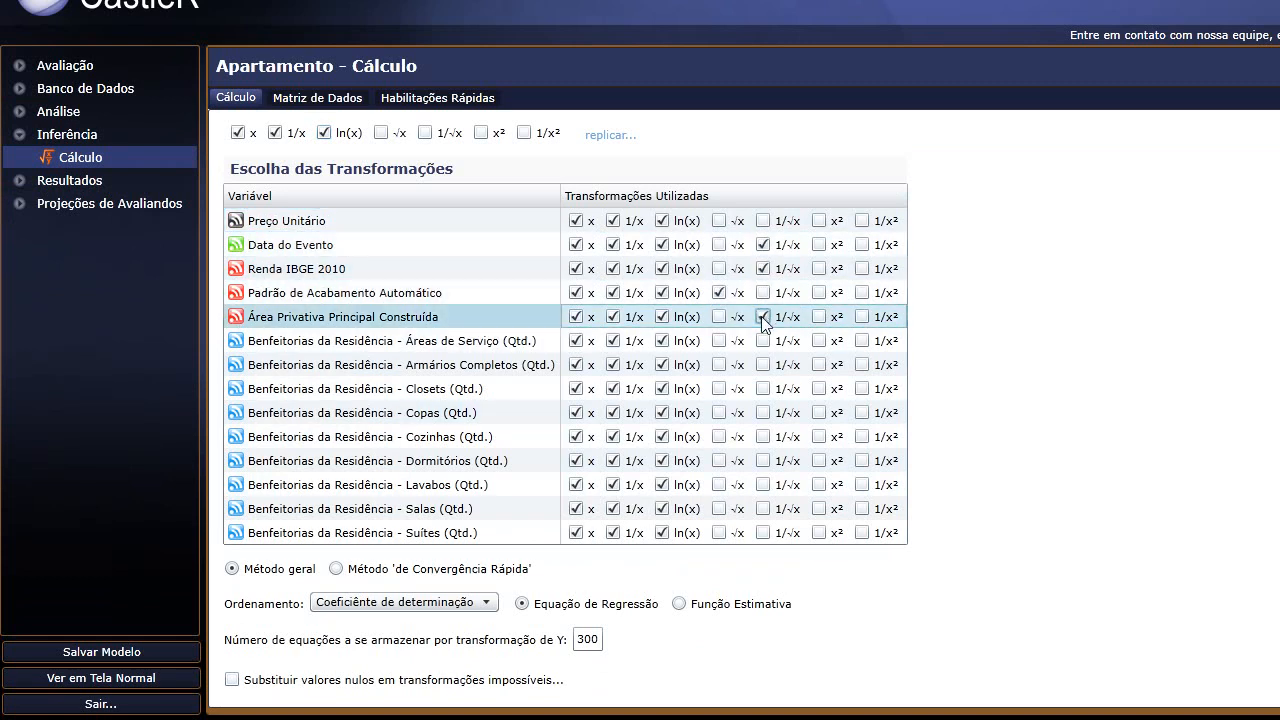
{"action": "left_click", "coordinate": [728, 293]}
{"action": "left_click", "coordinate": [763, 268]}
{"action": "left_click", "coordinate": [763, 244]}
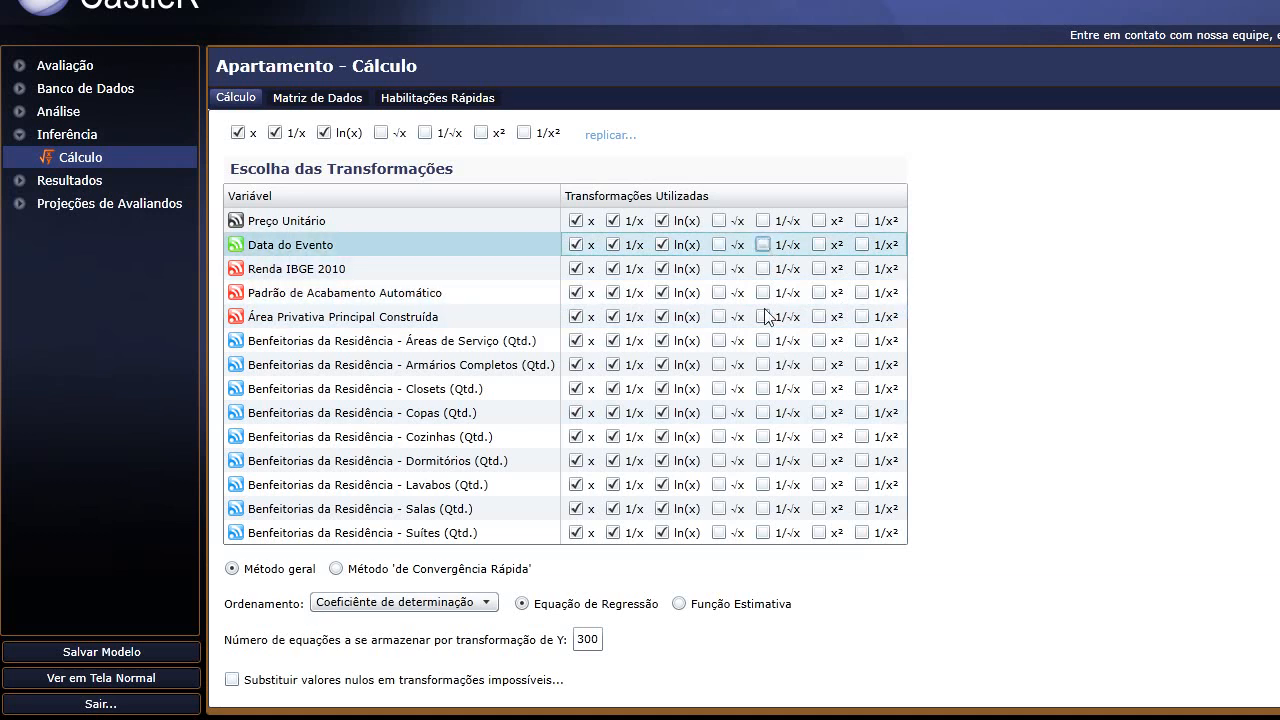
{"action": "scroll", "coordinate": [557, 343], "scroll_direction": "down", "scroll_amount": 1}
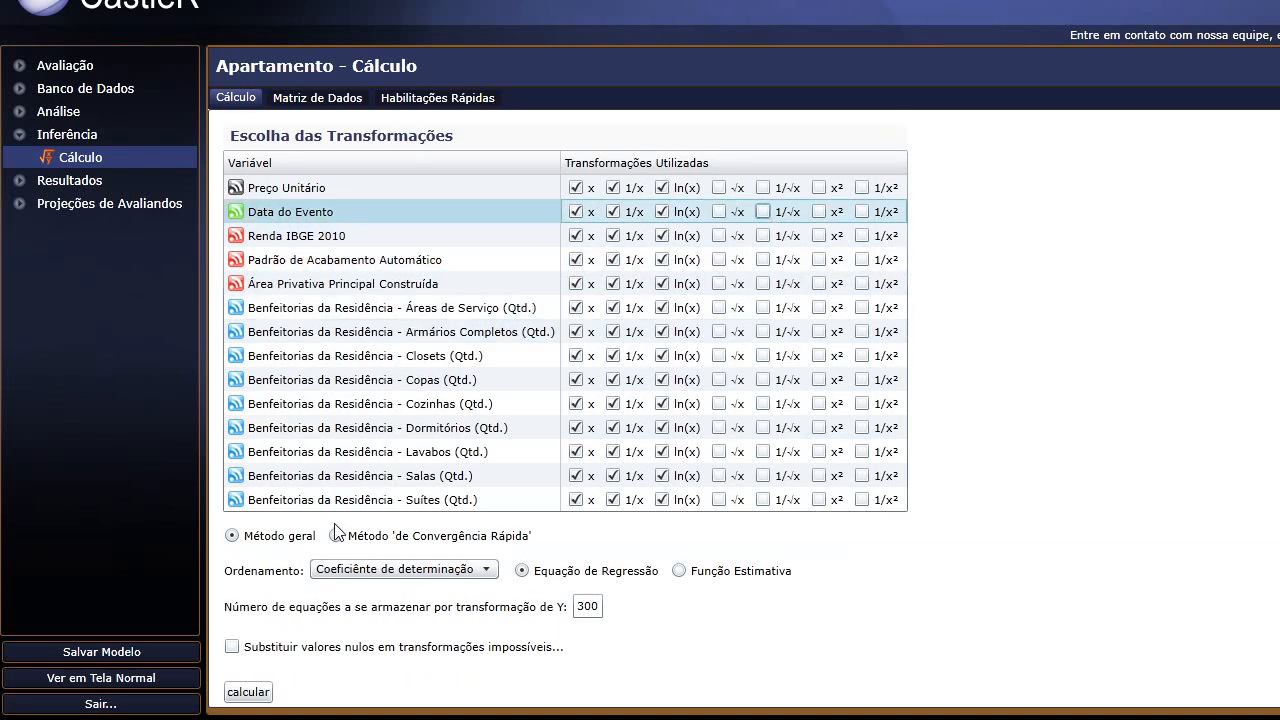
{"action": "scroll", "coordinate": [350, 400], "scroll_direction": "up", "scroll_amount": 1}
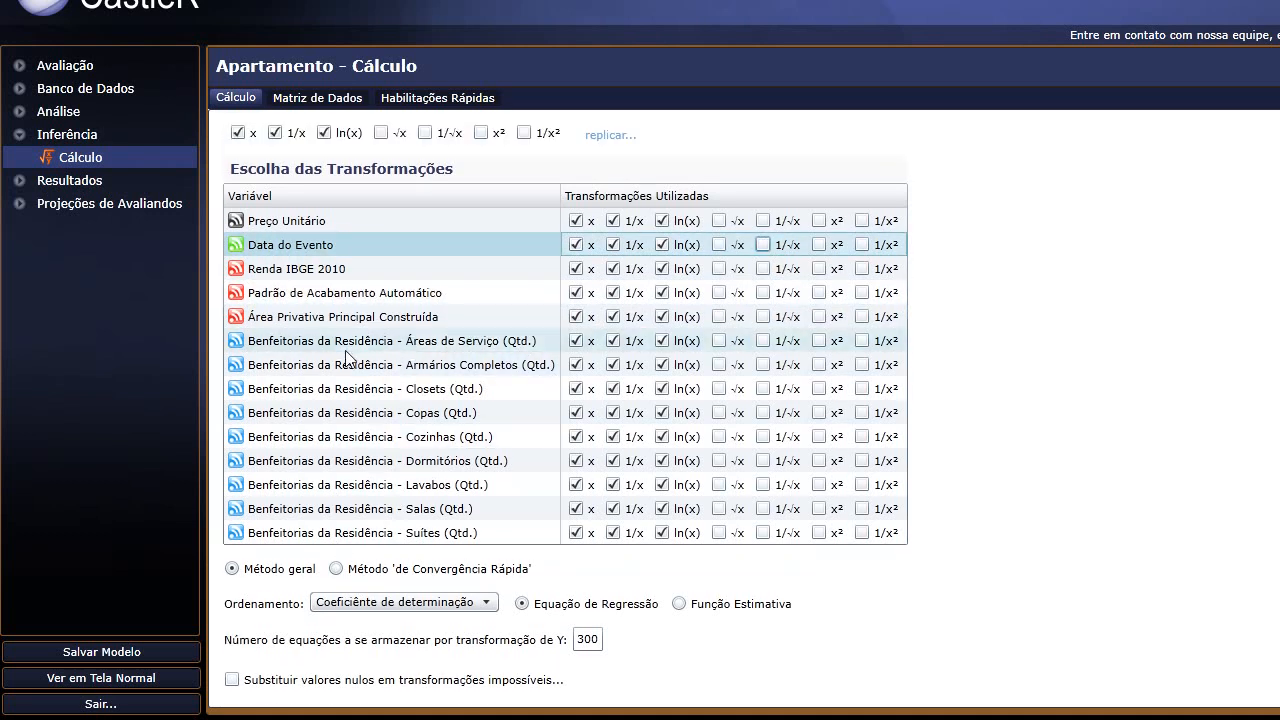
{"action": "scroll", "coordinate": [347, 357], "scroll_direction": "down", "scroll_amount": 1}
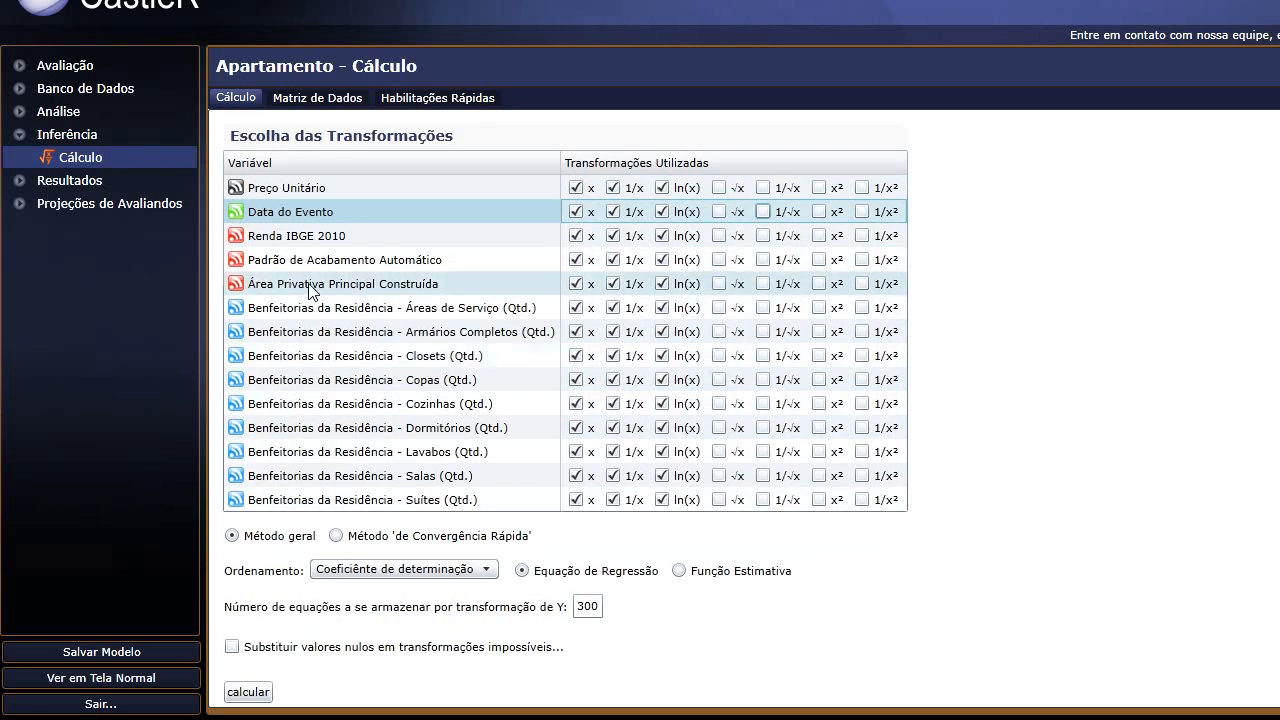
{"action": "scroll", "coordinate": [270, 200], "scroll_direction": "up", "scroll_amount": 2}
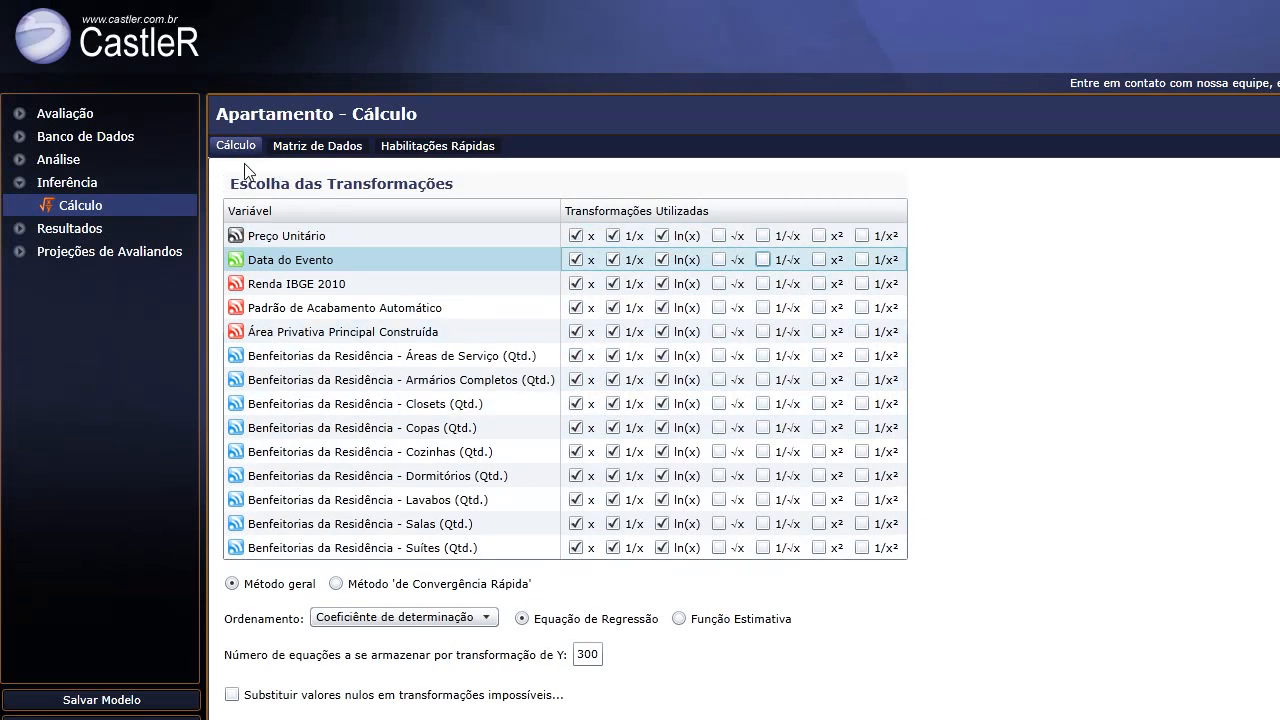
{"action": "left_click", "coordinate": [311, 150]}
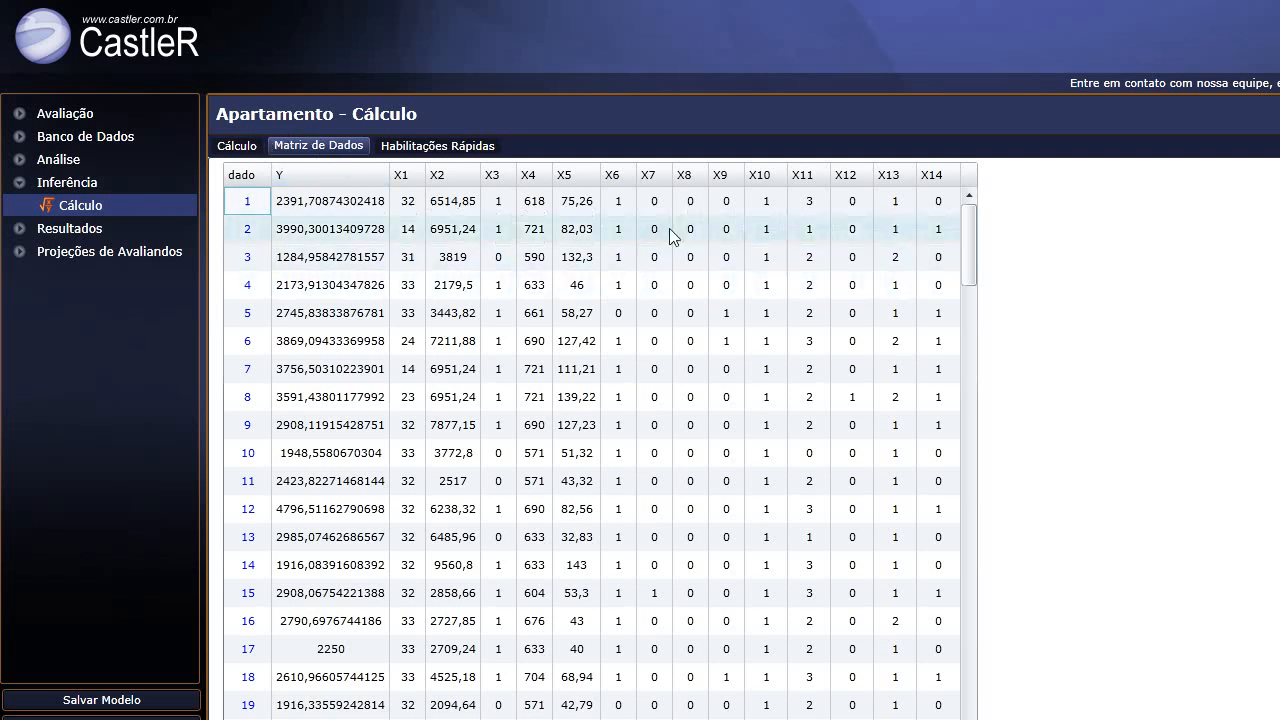
{"action": "left_click_drag", "start_coordinate": [931, 229], "coordinate": [937, 203]}
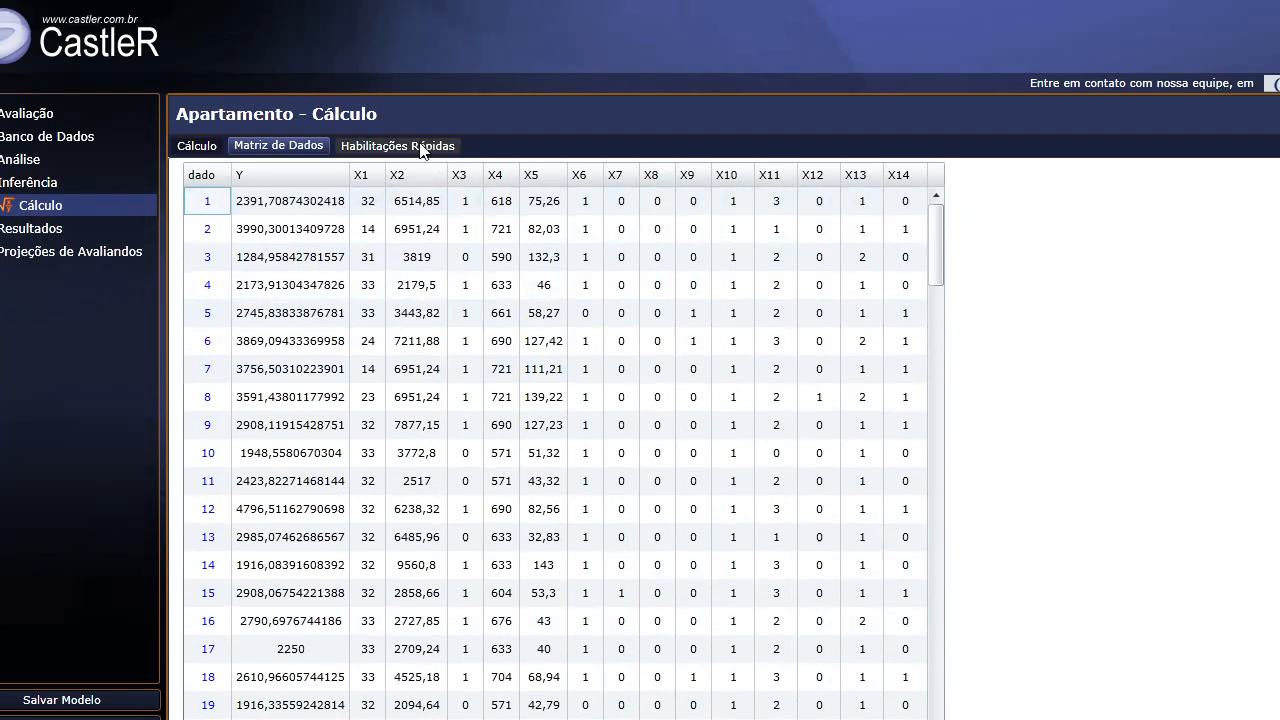
Disable Áreas de Serviço in Habilitações Rápidas, keeping other variables enabled, and return to Cálculo.
{"action": "left_click", "coordinate": [420, 107]}
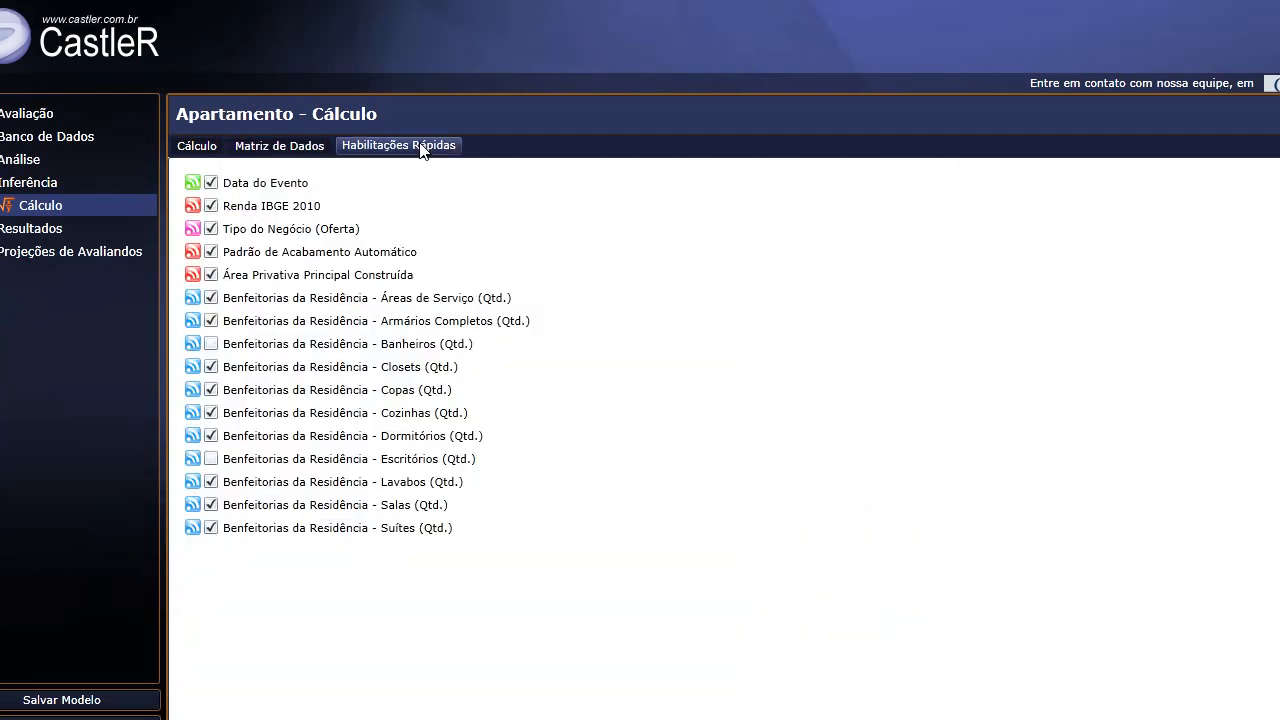
{"action": "left_click", "coordinate": [212, 299]}
{"action": "left_click", "coordinate": [252, 322]}
{"action": "left_click", "coordinate": [252, 322]}
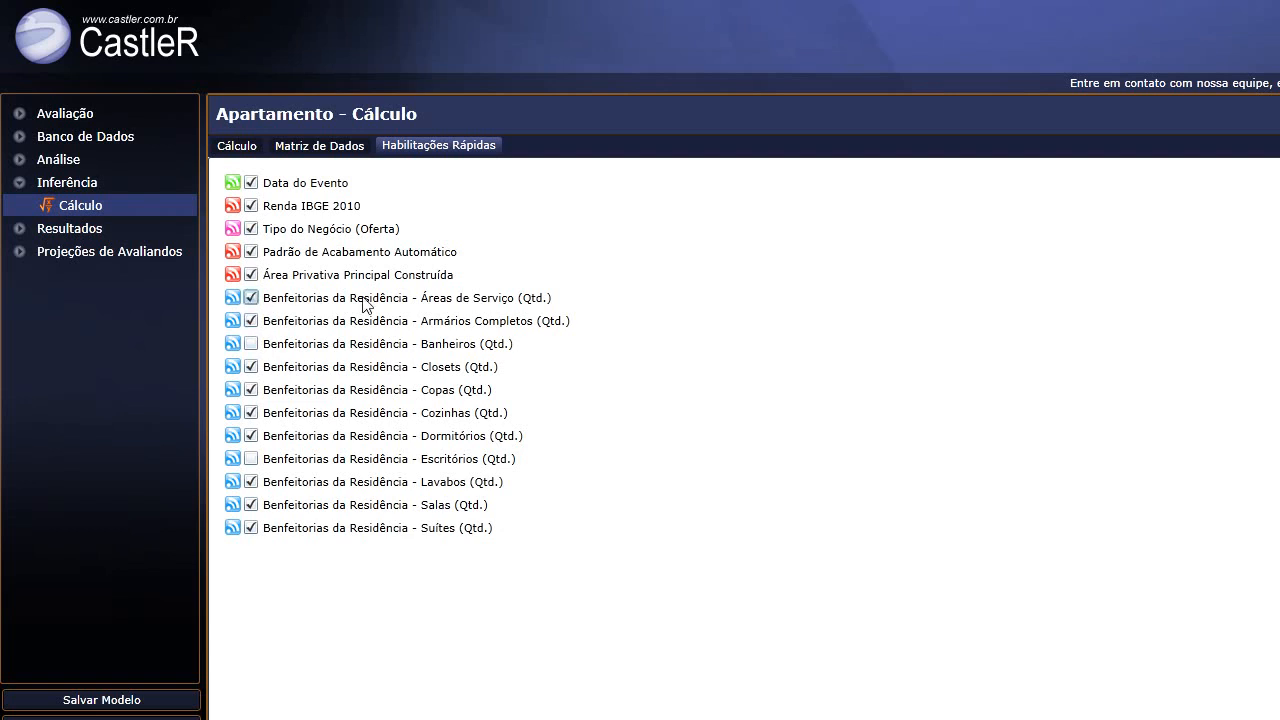
{"action": "left_click", "coordinate": [272, 300]}
{"action": "left_click", "coordinate": [357, 277]}
{"action": "left_click", "coordinate": [278, 280]}
{"action": "left_click", "coordinate": [237, 146]}
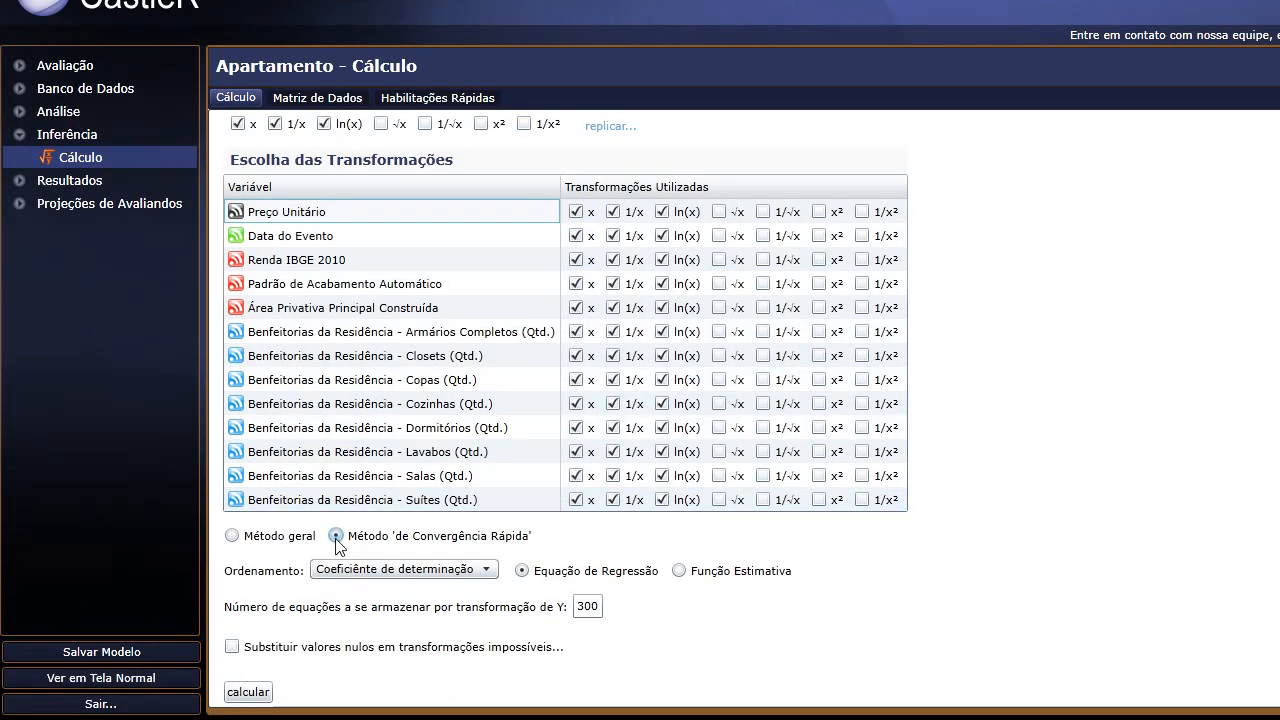
Choose Método geral, rank by Significância dos regressores, and store 250 equations.
{"action": "left_click", "coordinate": [232, 536]}
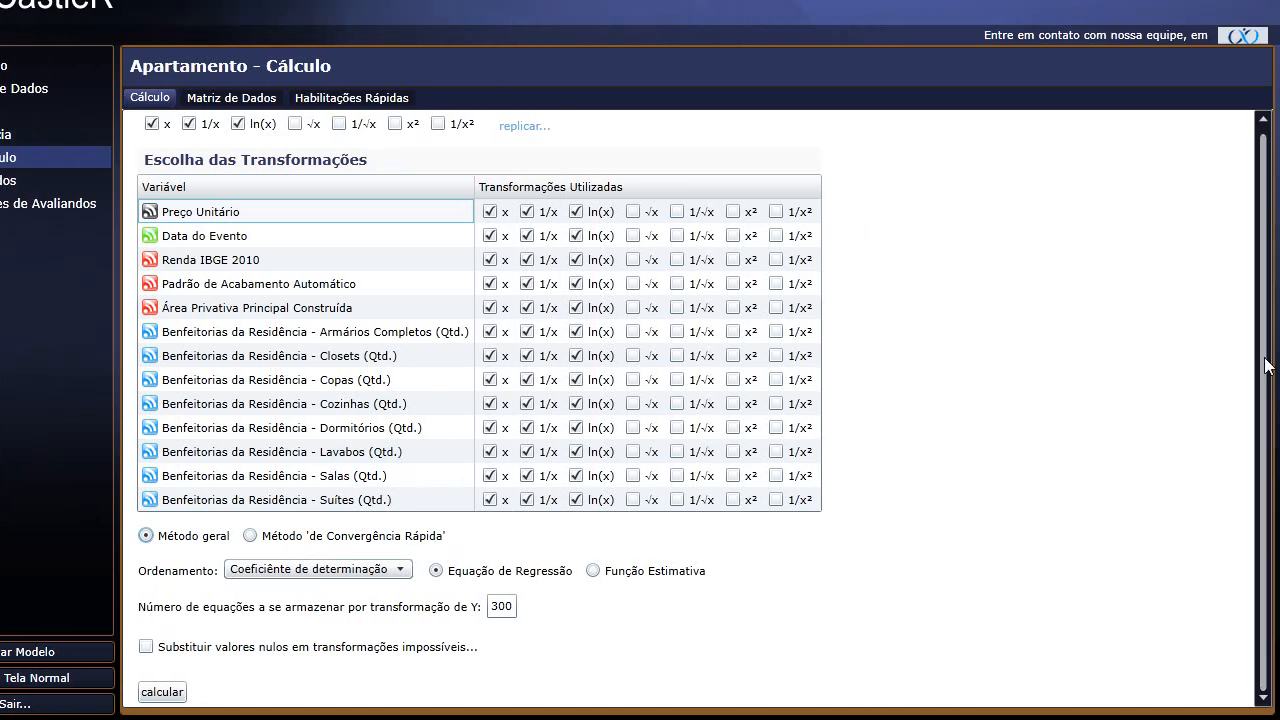
{"action": "left_click", "coordinate": [334, 572]}
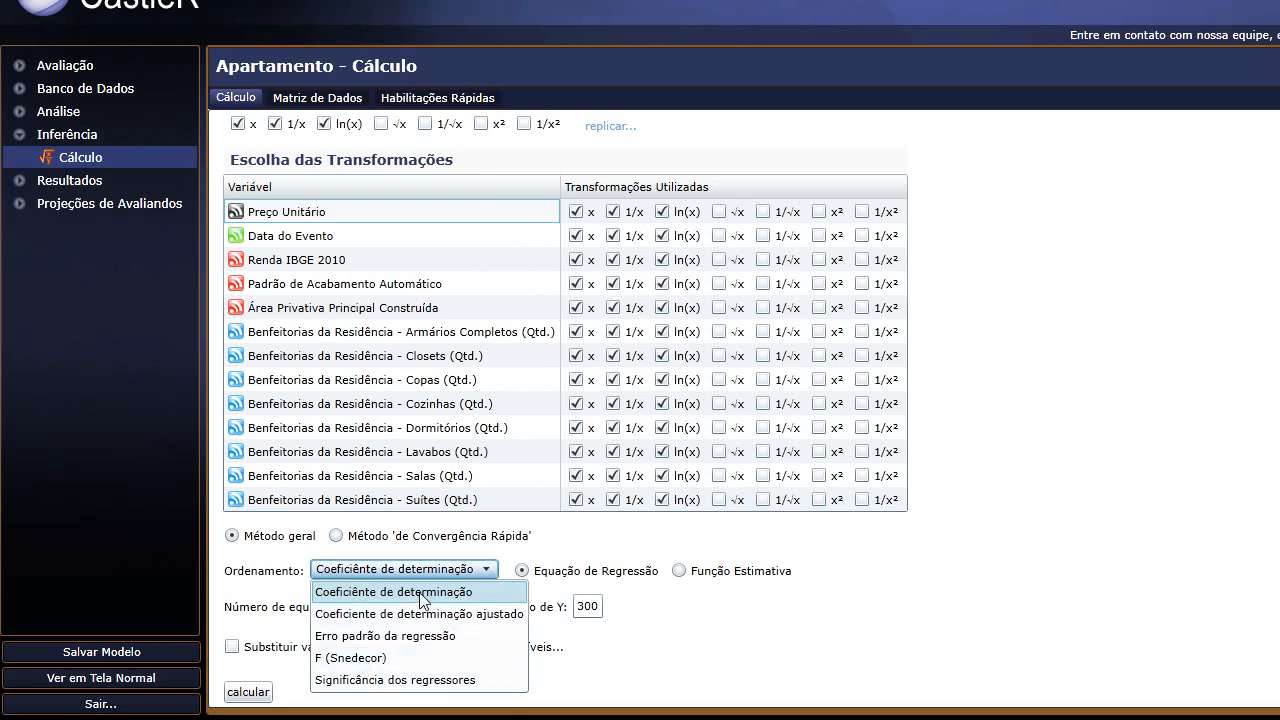
{"action": "left_click", "coordinate": [395, 680]}
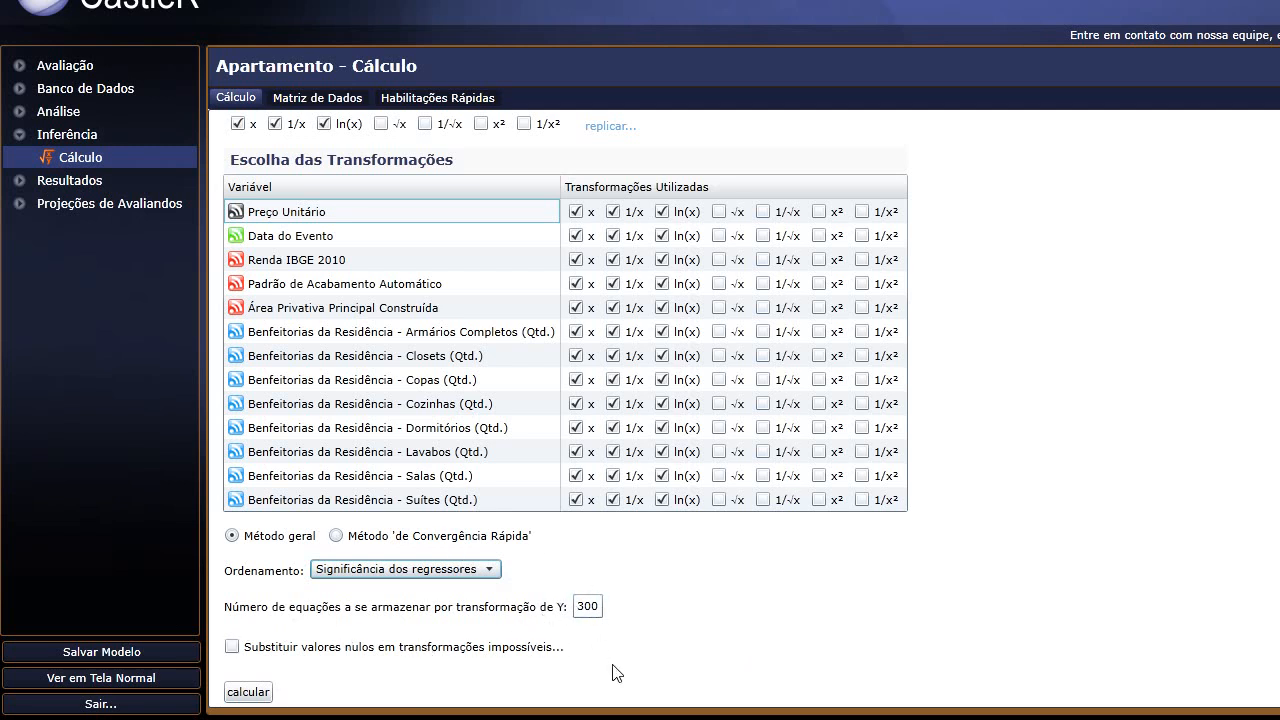
{"action": "left_click", "coordinate": [598, 609]}
{"action": "key", "text": "BackSpace"}
{"action": "key", "text": "BackSpace"}
{"action": "key", "text": "BackSpace"}
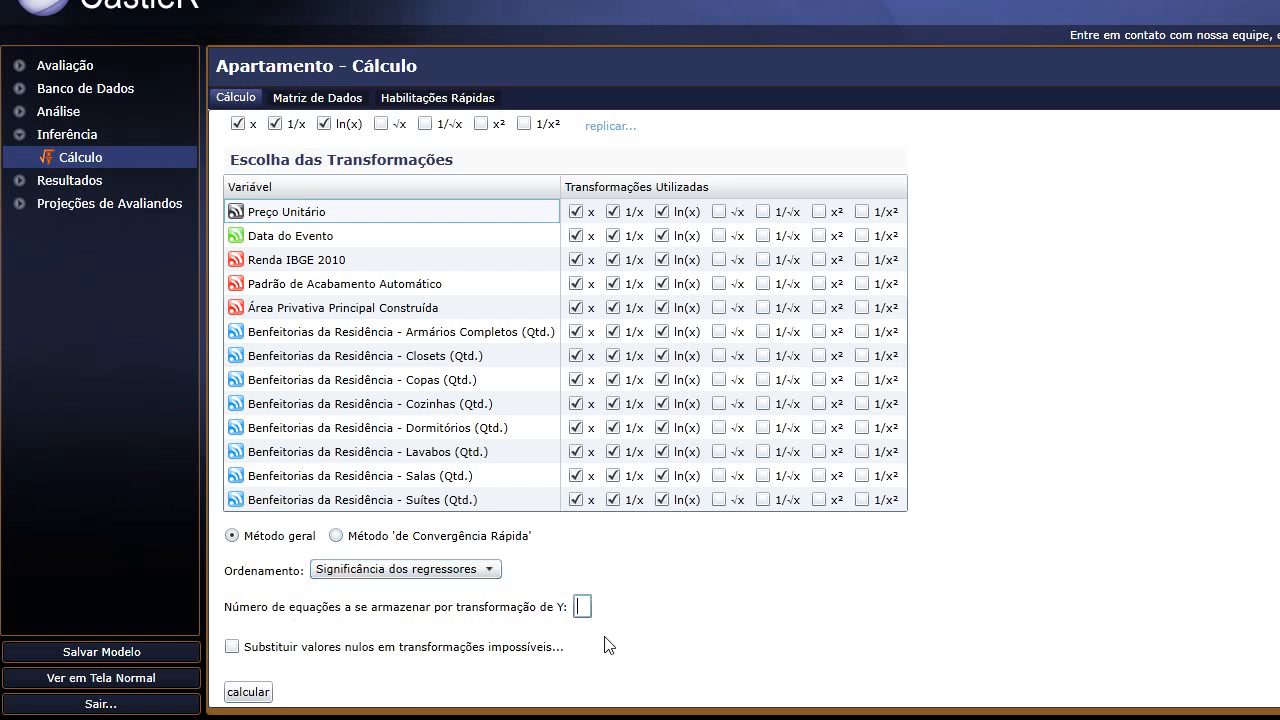
{"action": "type", "text": "250"}
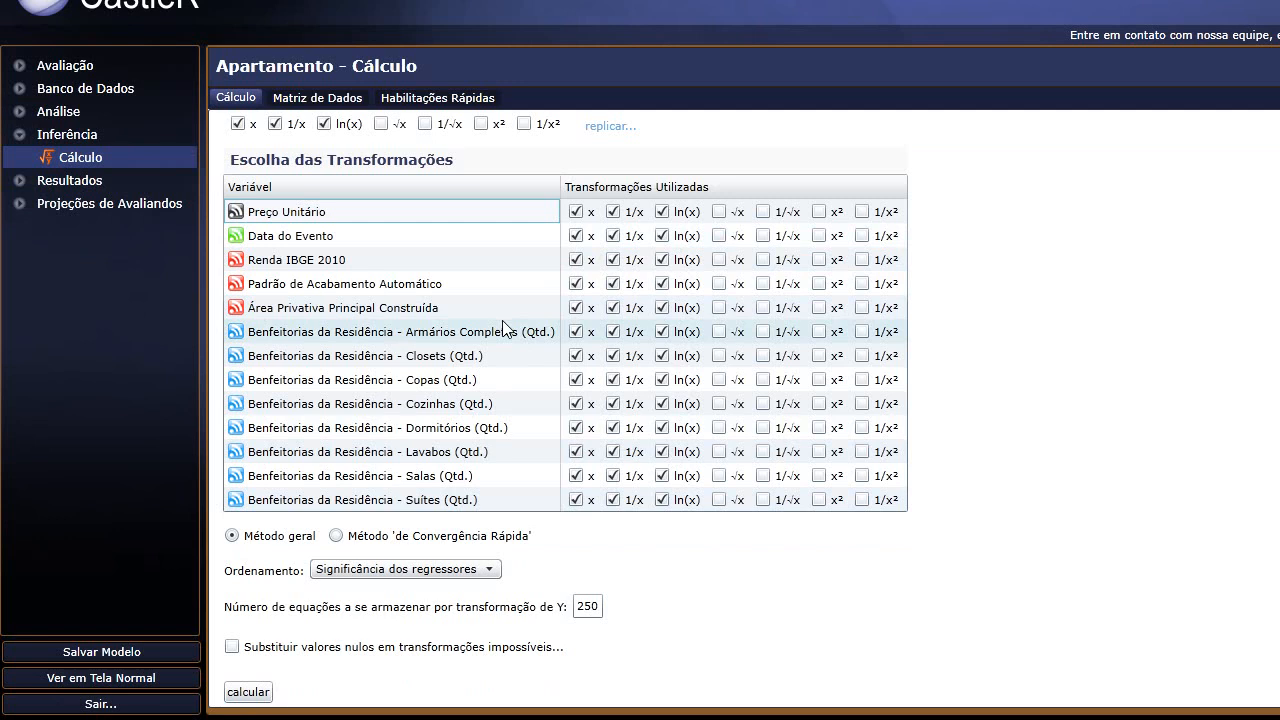
Replace null values with 0,1 and start the equation calculation.
{"action": "left_click", "coordinate": [232, 647]}
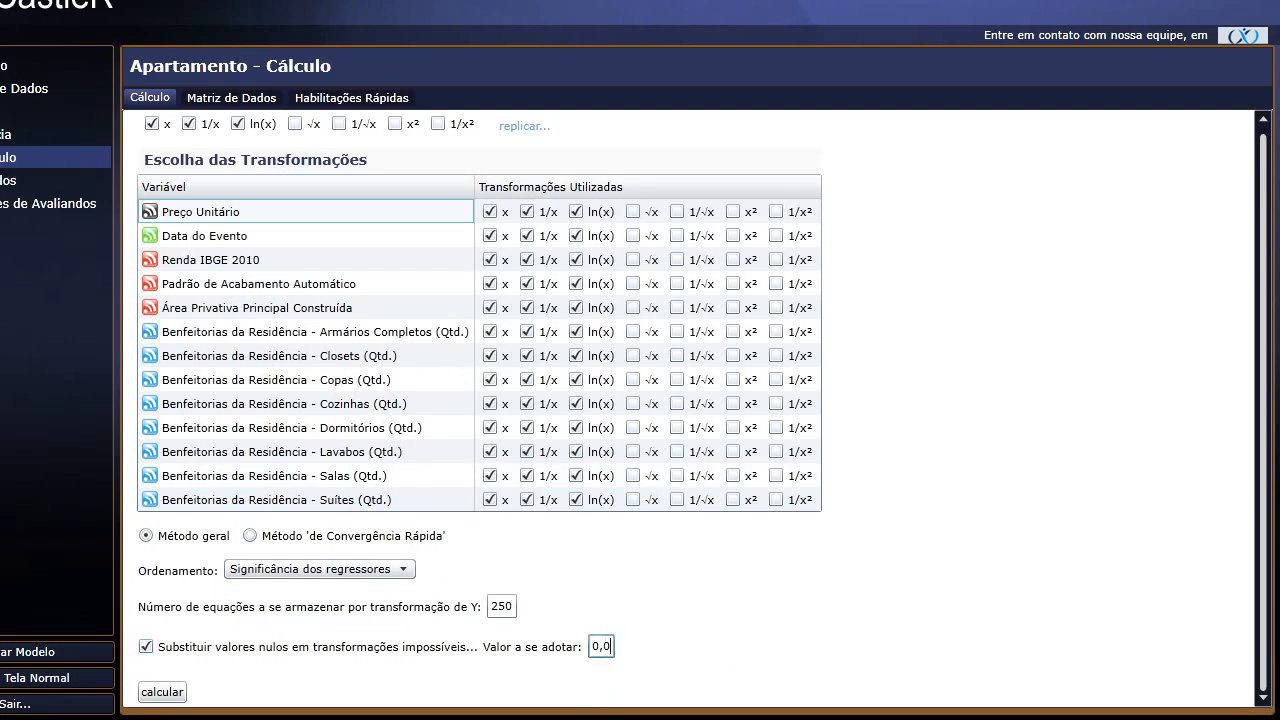
{"action": "key", "text": "BackSpace"}
{"action": "left_click", "coordinate": [766, 649]}
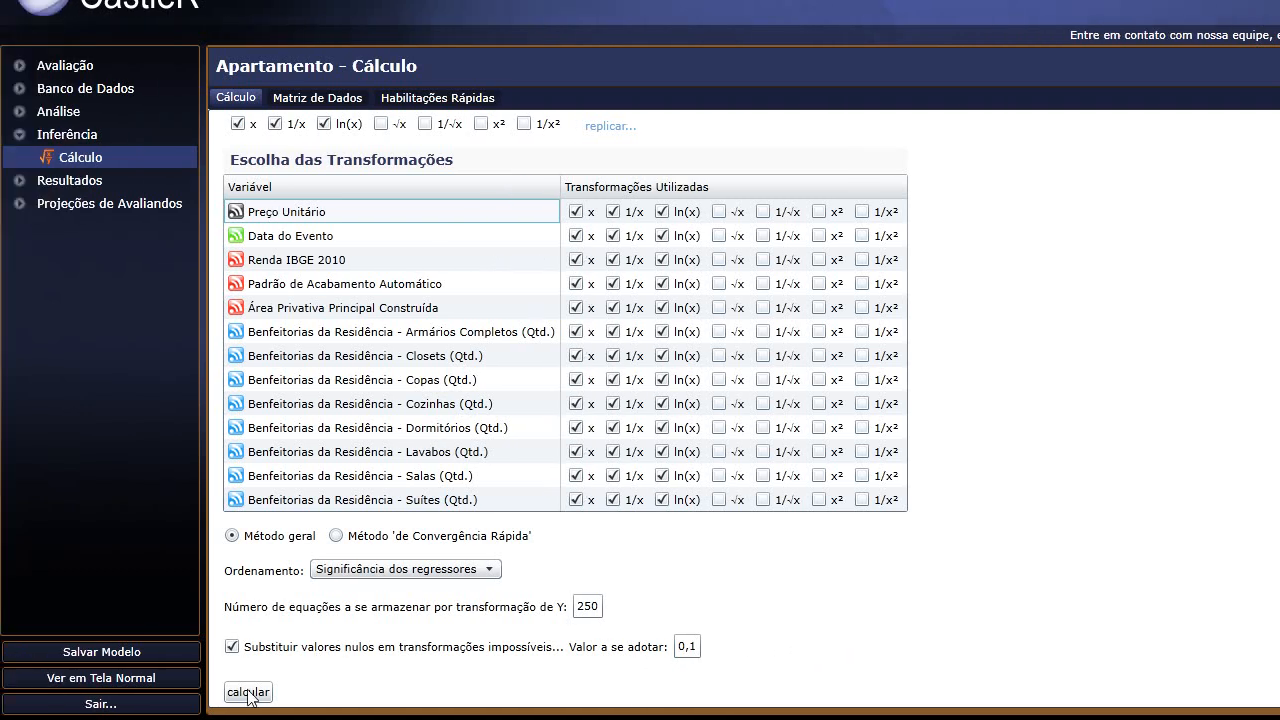
{"action": "left_click", "coordinate": [161, 692]}
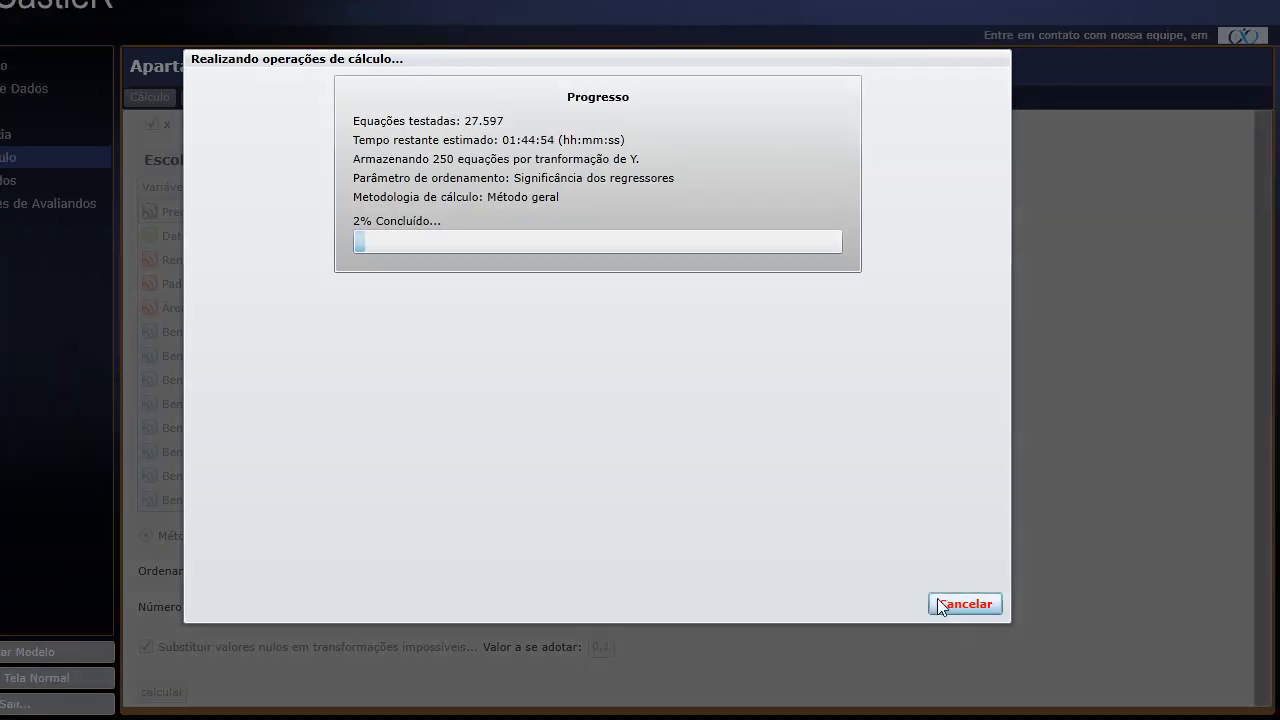
Cancel the running calculation at 32.406 tested equations and bring up the stored equations.
{"action": "left_click", "coordinate": [940, 605]}
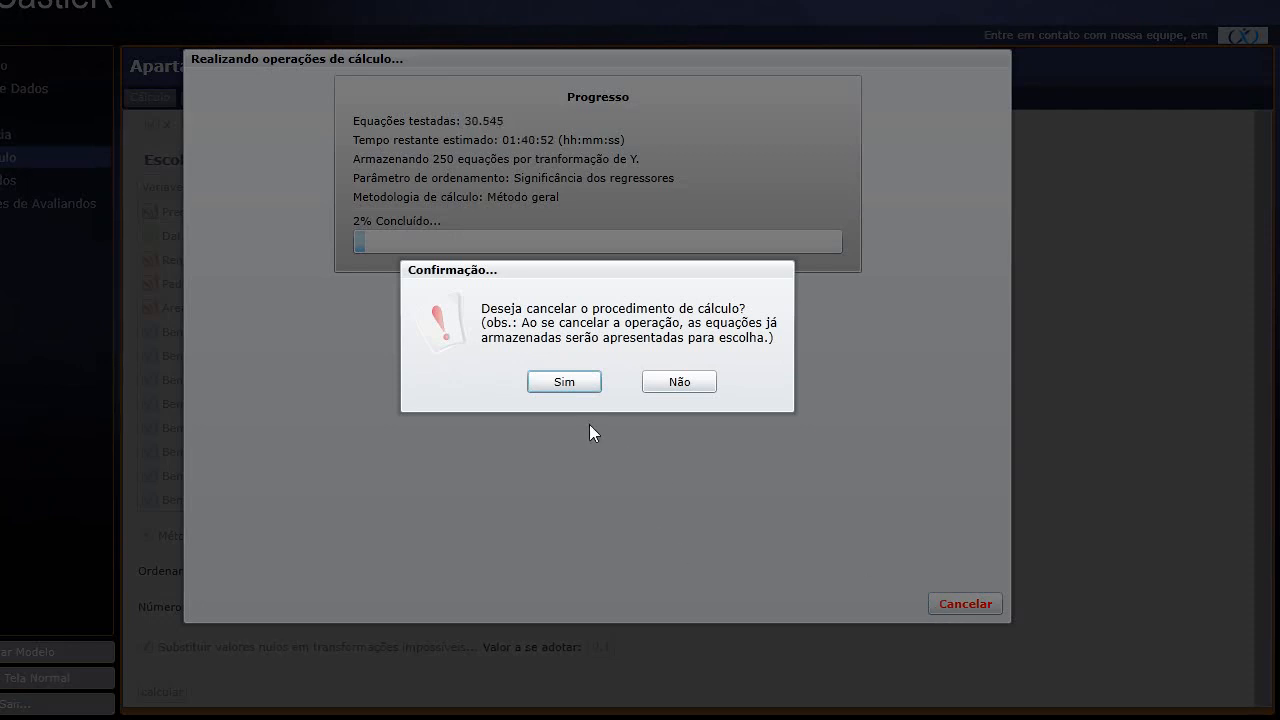
{"action": "left_click", "coordinate": [593, 386]}
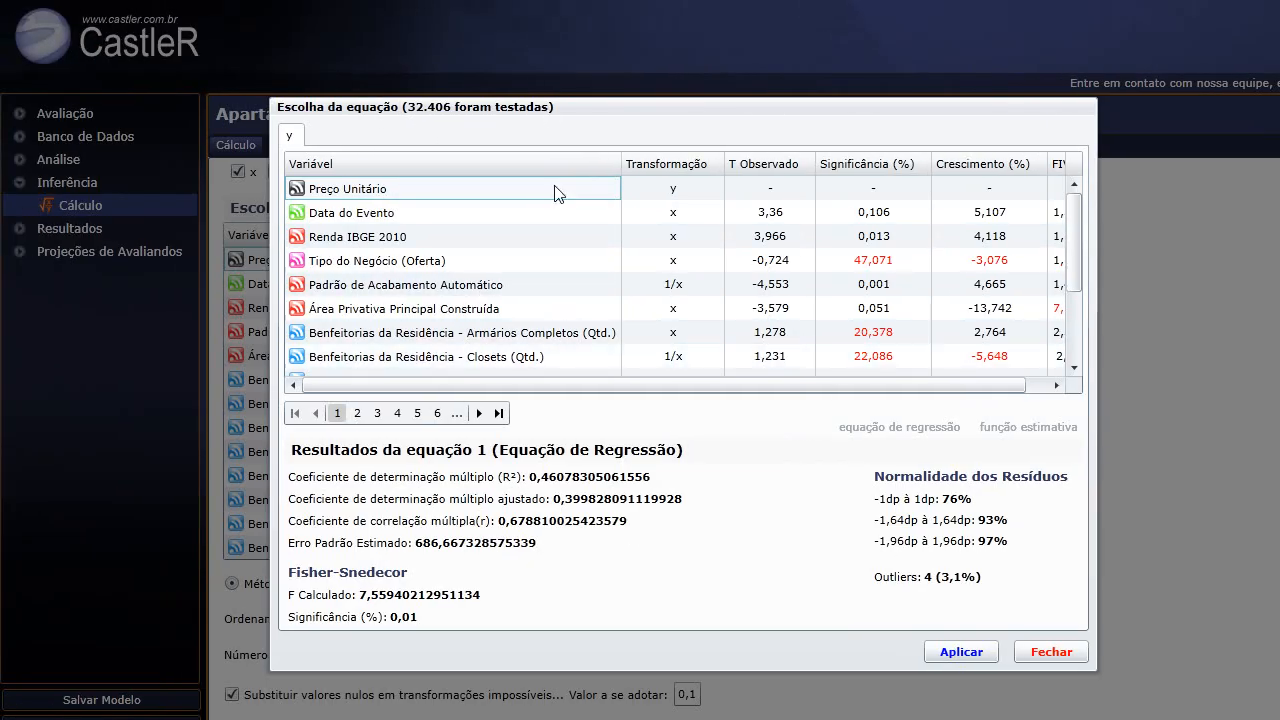
Apply equation 1 (R² 0,4608) to the apartment model and dismiss the success notice.
{"action": "left_click_drag", "start_coordinate": [1073, 227], "coordinate": [1073, 257]}
{"action": "left_click_drag", "start_coordinate": [987, 256], "coordinate": [990, 187]}
{"action": "scroll", "coordinate": [990, 340], "scroll_direction": "right", "scroll_amount": 1}
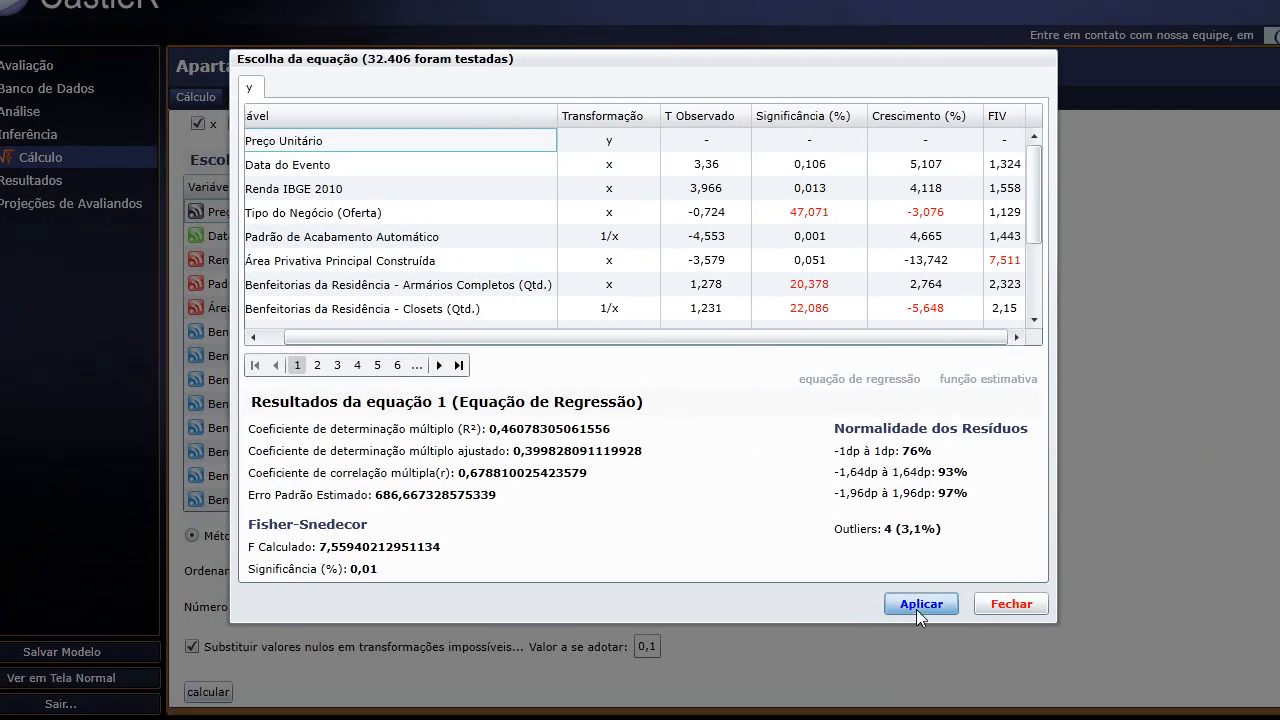
{"action": "left_click", "coordinate": [958, 651]}
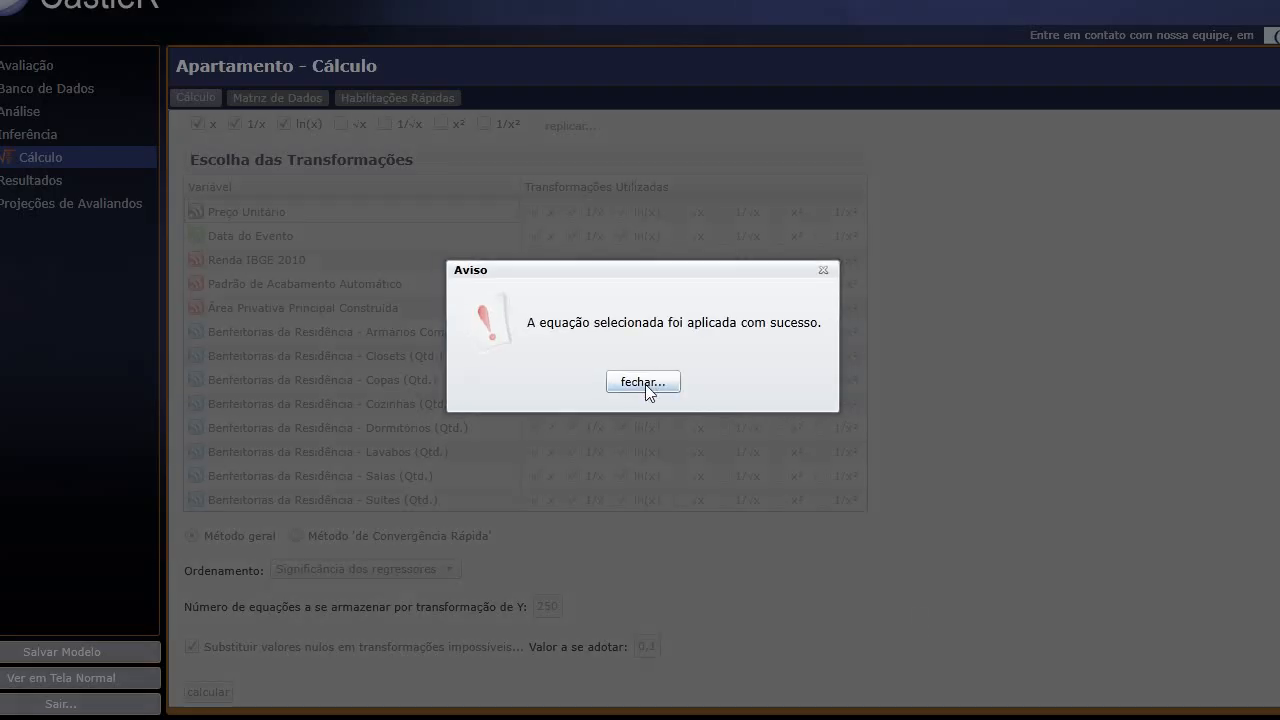
{"action": "left_click", "coordinate": [645, 383]}
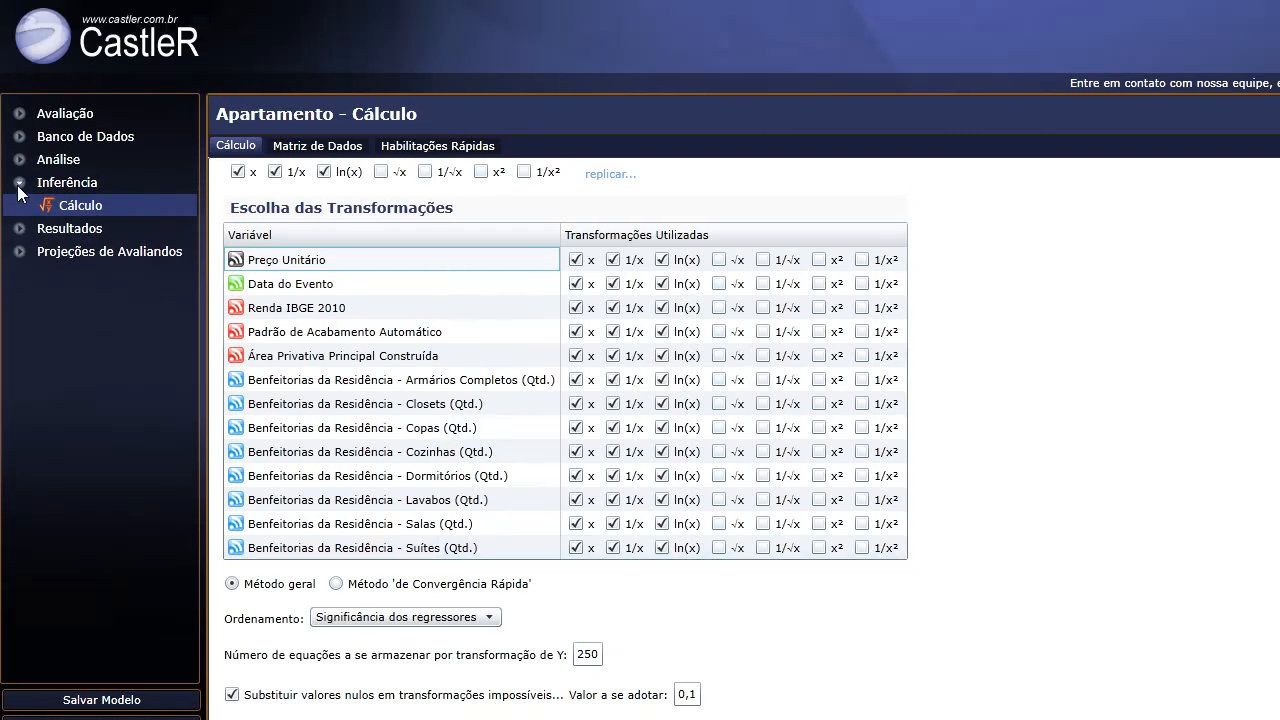
Under Resultados > Modelo, view the applied variables and the effective calculation matrix.
{"action": "left_click", "coordinate": [17, 144]}
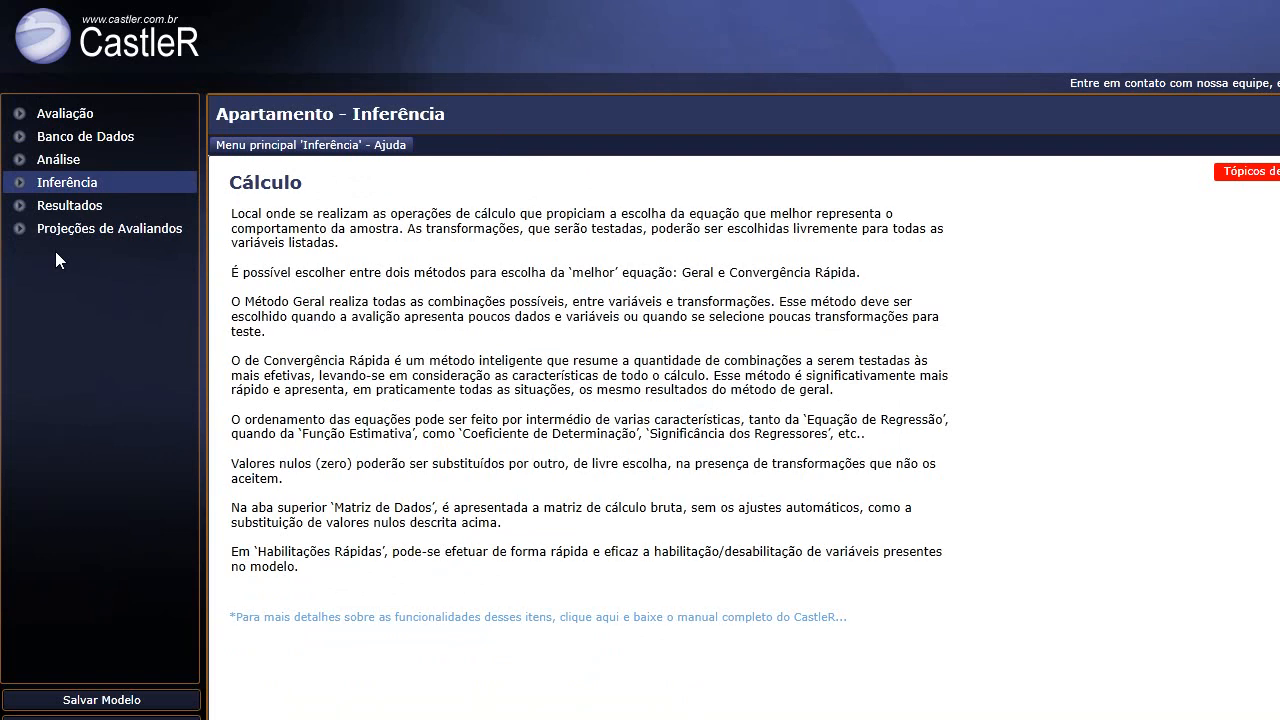
{"action": "left_click", "coordinate": [19, 206]}
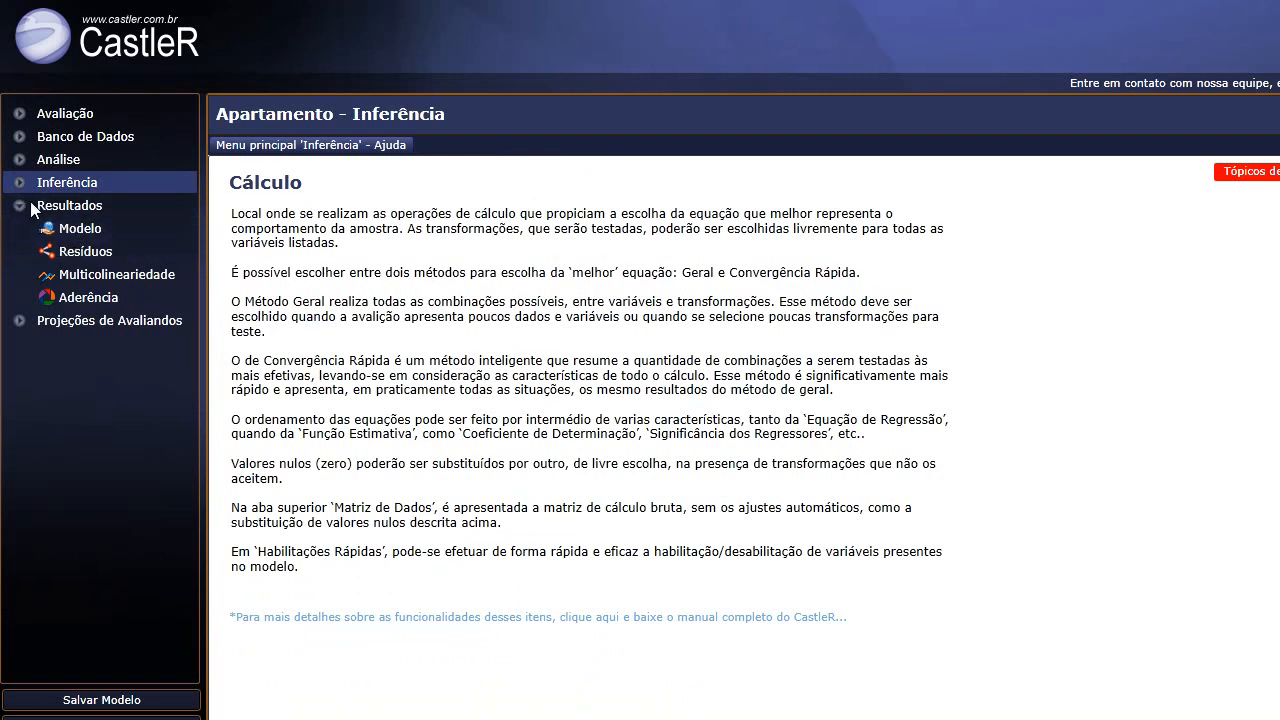
{"action": "left_click", "coordinate": [81, 230]}
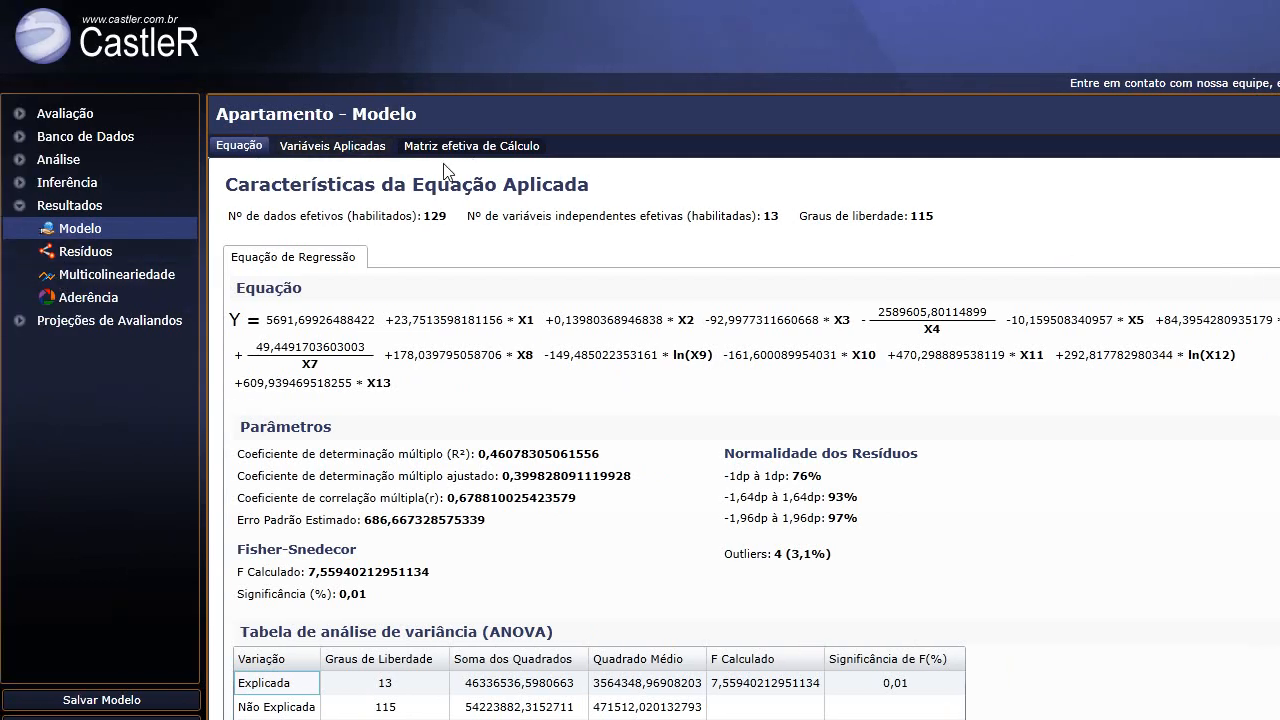
{"action": "left_click", "coordinate": [330, 147]}
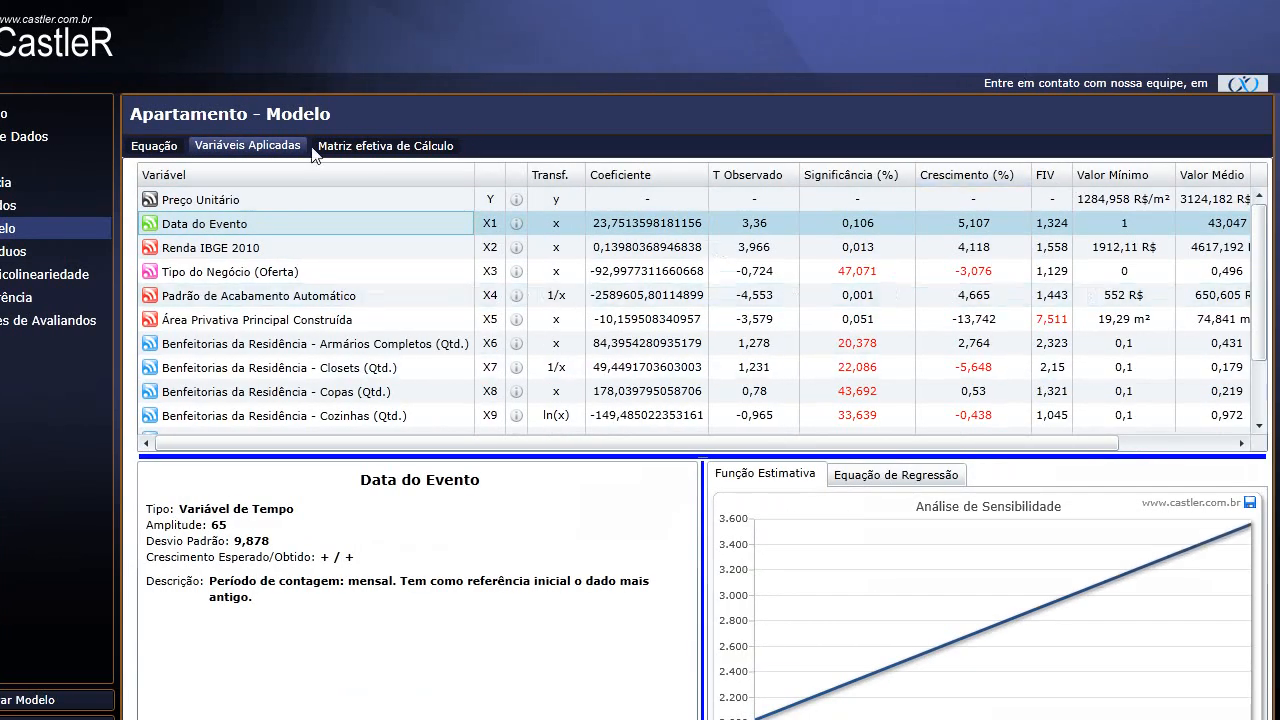
{"action": "left_click", "coordinate": [357, 147]}
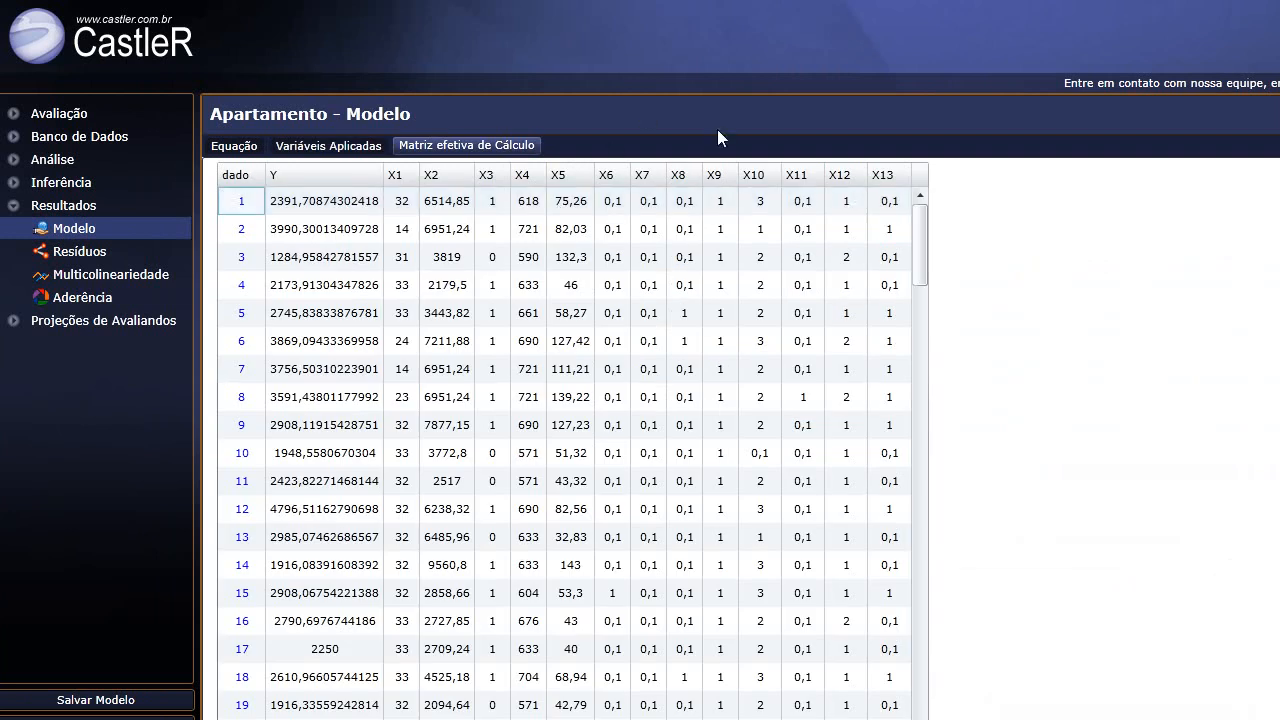
Review data point 6's record: second photo, location, market and neighbourhood details.
{"action": "left_click_drag", "start_coordinate": [922, 237], "coordinate": [936, 505]}
{"action": "left_click_drag", "start_coordinate": [857, 507], "coordinate": [862, 163]}
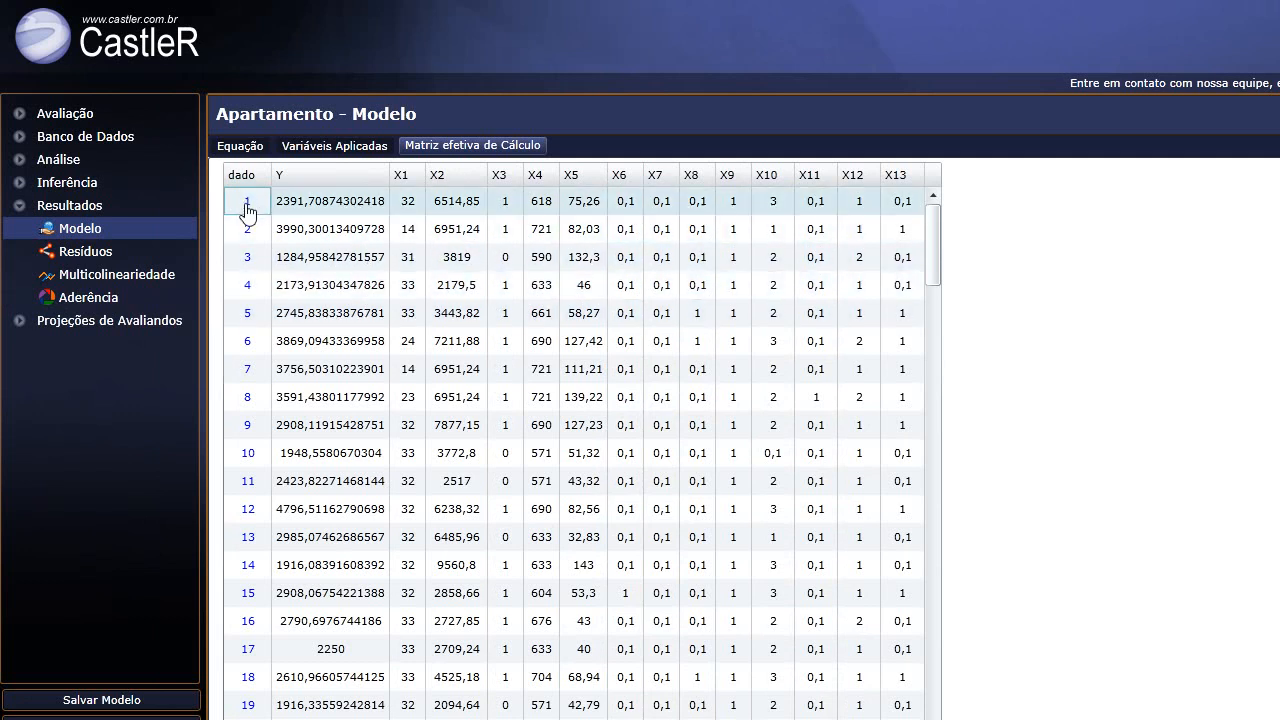
{"action": "double_click", "coordinate": [252, 350]}
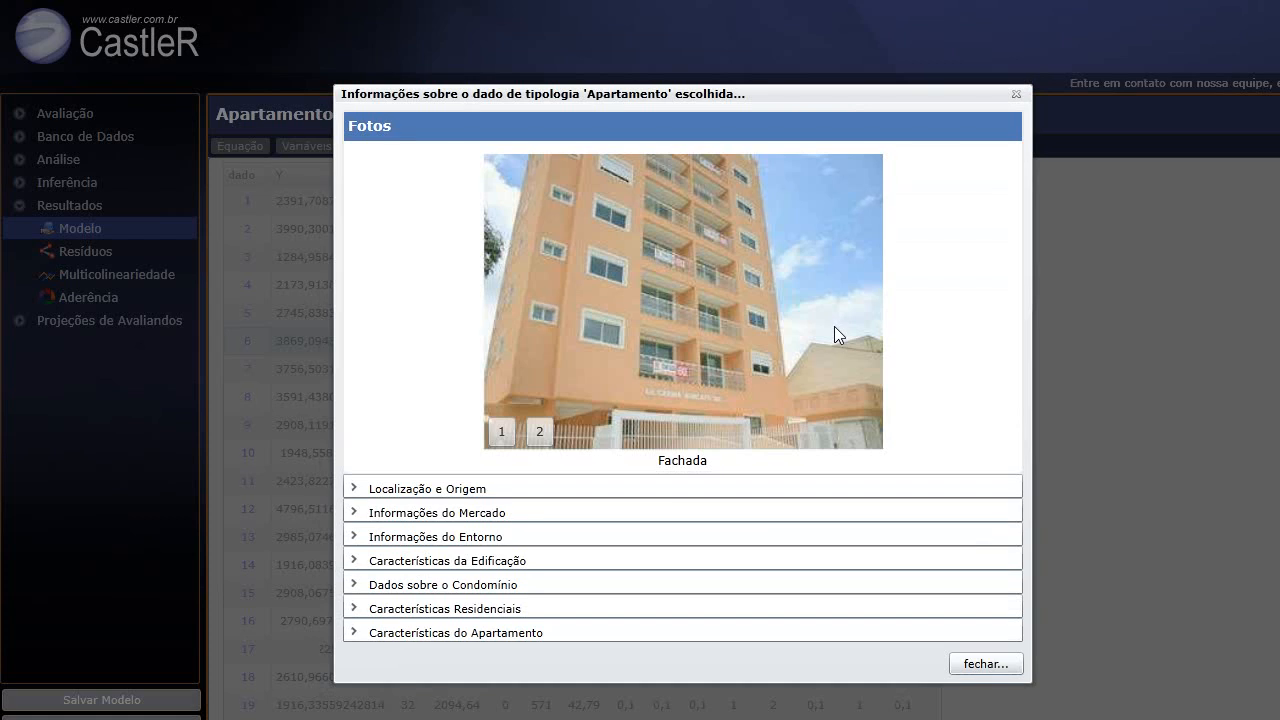
{"action": "left_click", "coordinate": [540, 432]}
{"action": "left_click", "coordinate": [447, 488]}
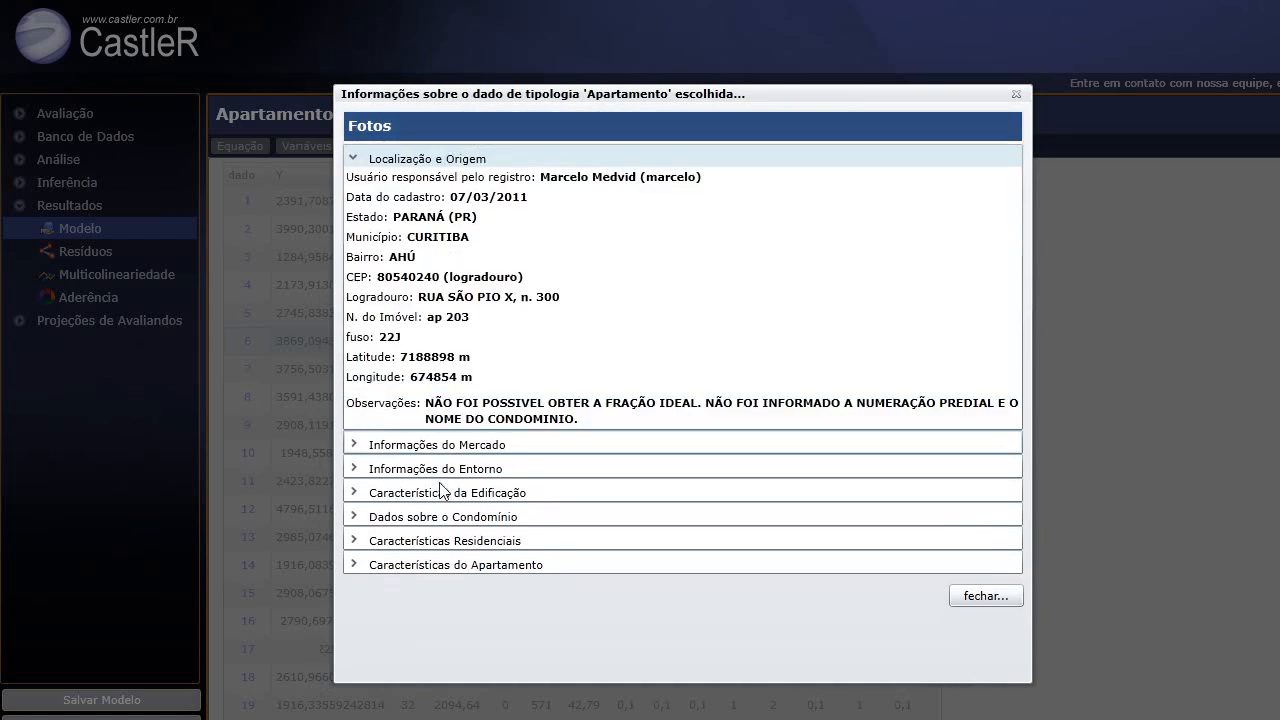
{"action": "left_click", "coordinate": [427, 446]}
{"action": "left_click", "coordinate": [438, 340]}
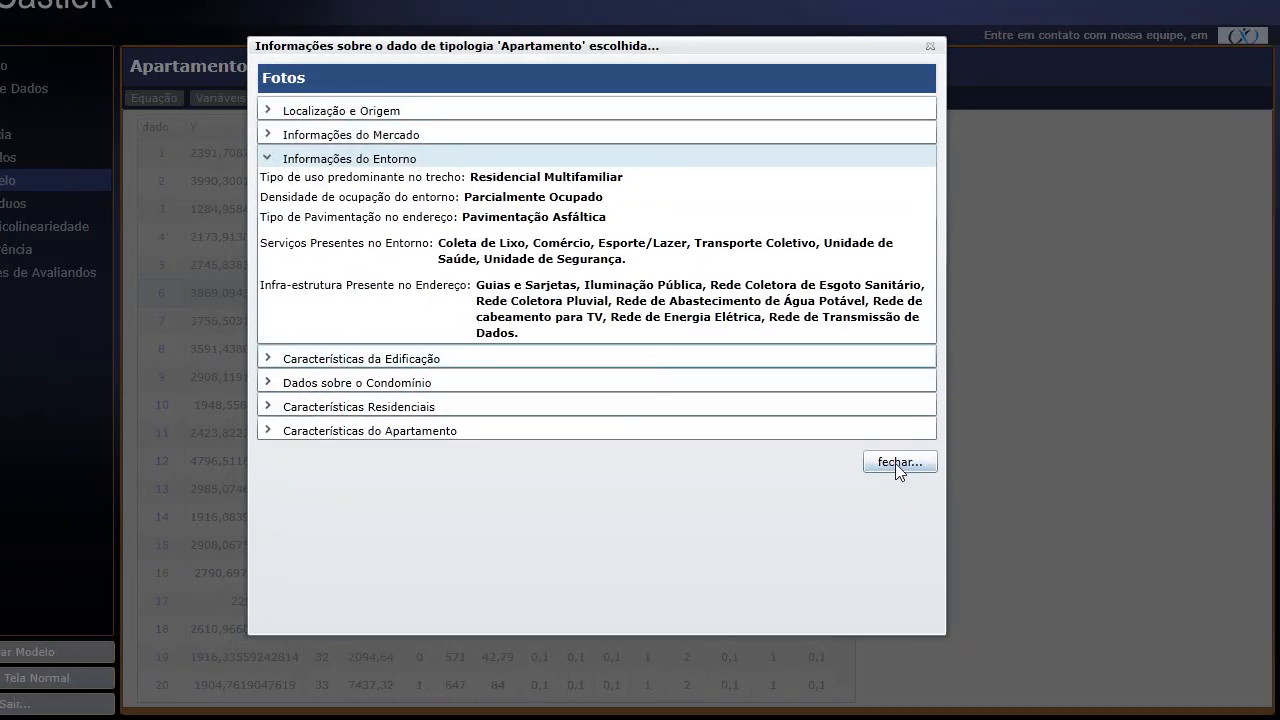
{"action": "left_click", "coordinate": [986, 510]}
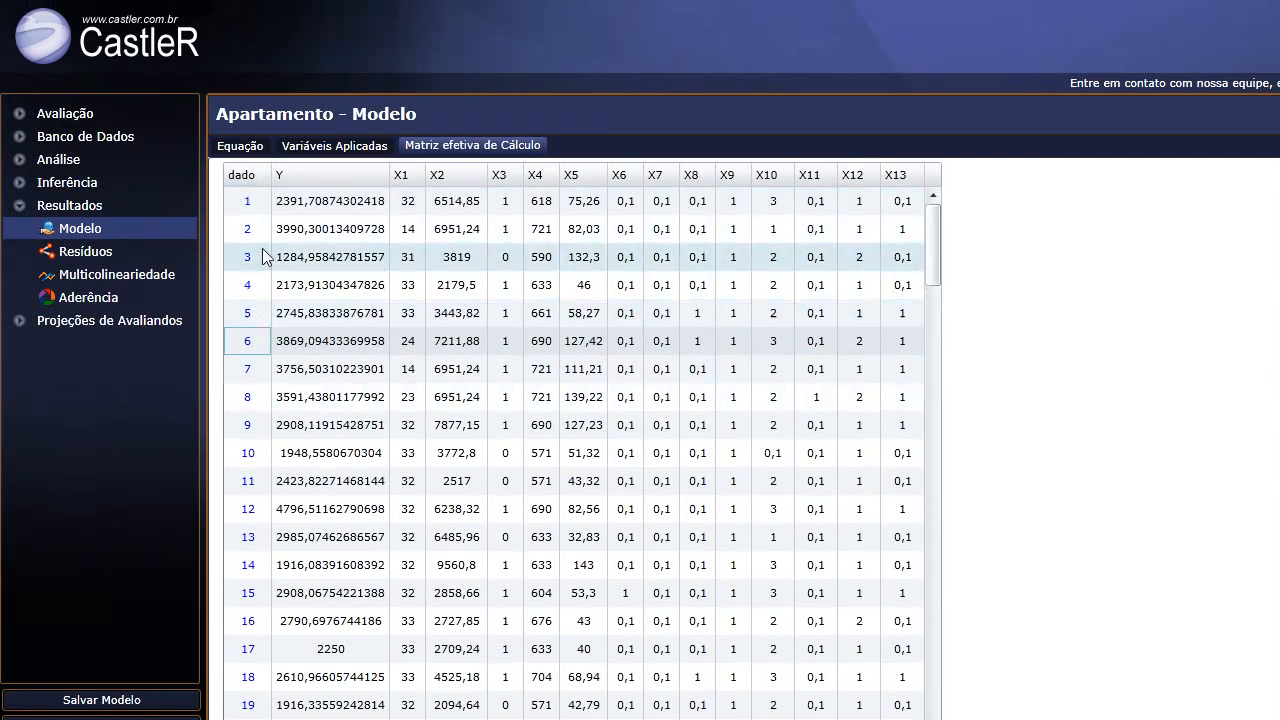
{"action": "left_click", "coordinate": [240, 146]}
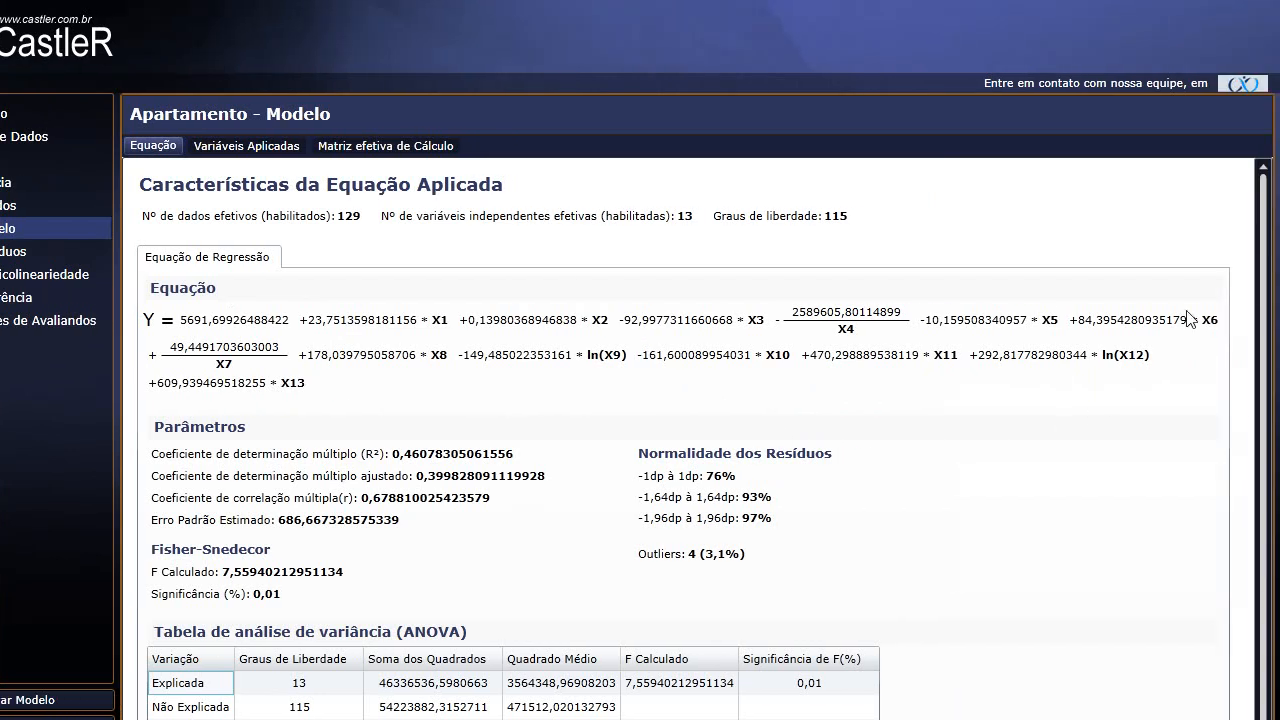
Scroll through the applied equation's parameters and ANOVA table, then open the residuals analysis.
{"action": "scroll", "coordinate": [395, 348], "scroll_direction": "down", "scroll_amount": 1}
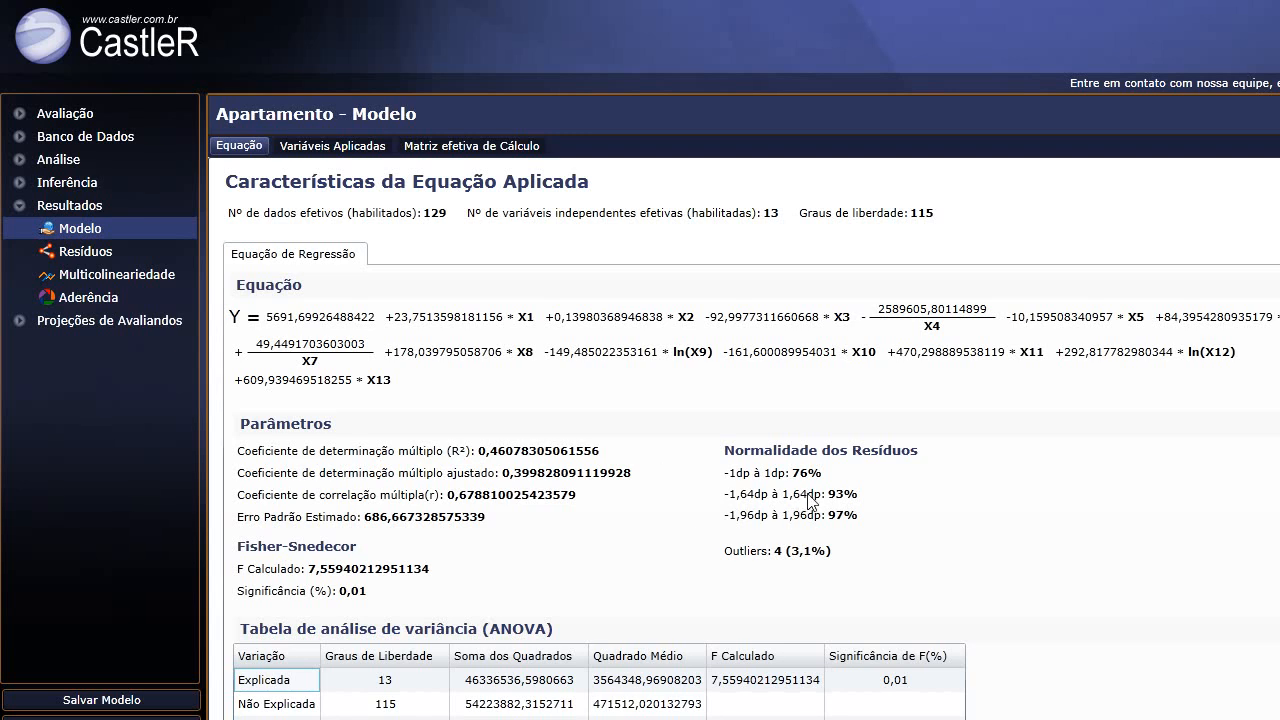
{"action": "scroll", "coordinate": [692, 544], "scroll_direction": "down", "scroll_amount": 1}
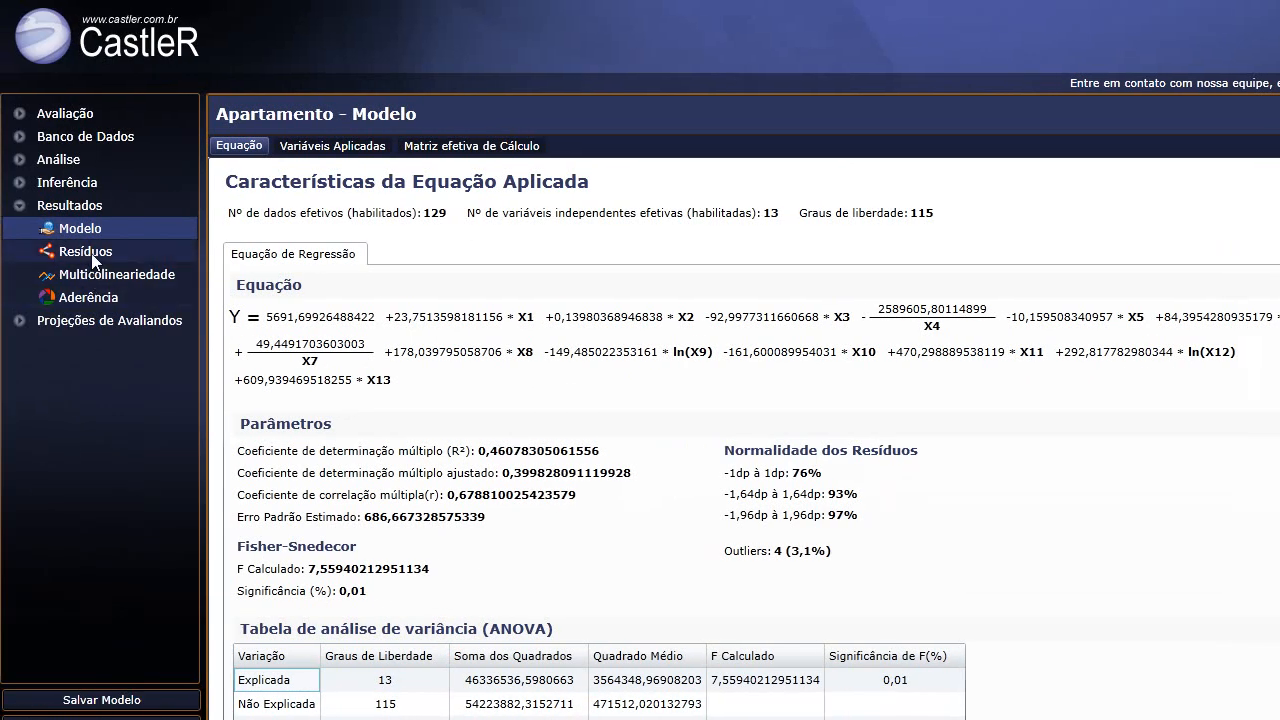
{"action": "left_click", "coordinate": [90, 252]}
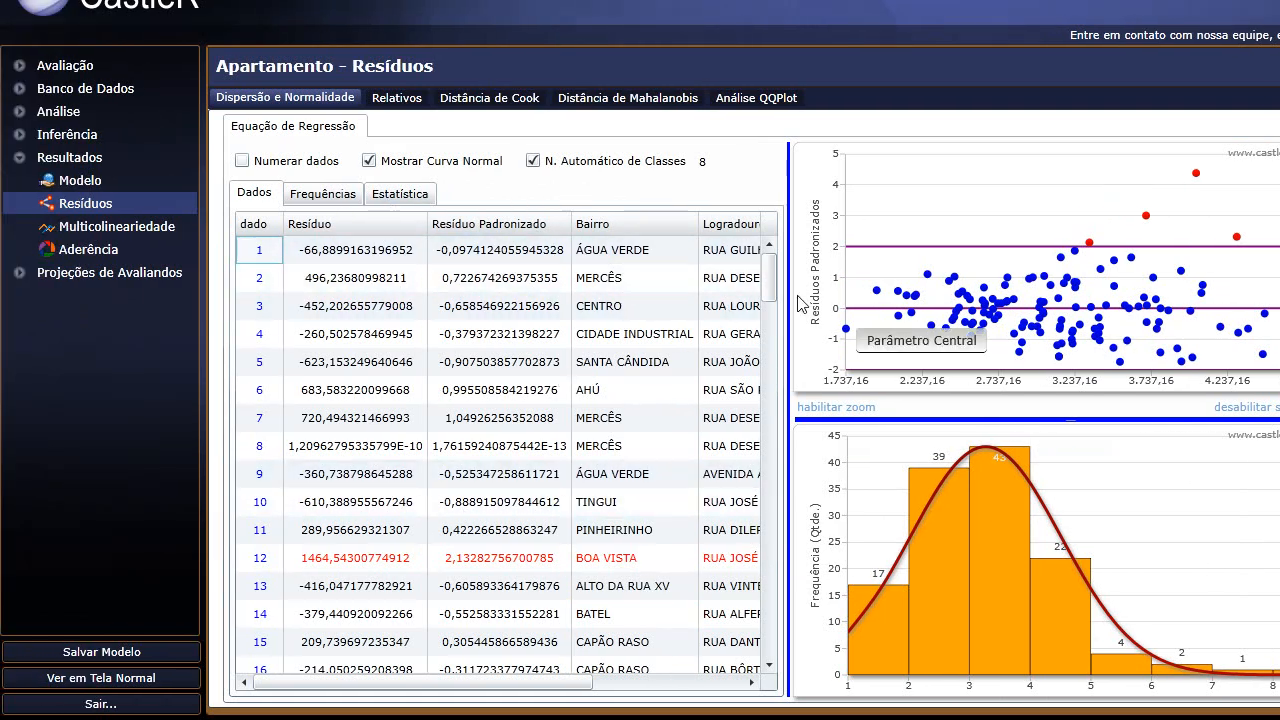
{"action": "left_click_drag", "start_coordinate": [773, 268], "coordinate": [771, 275]}
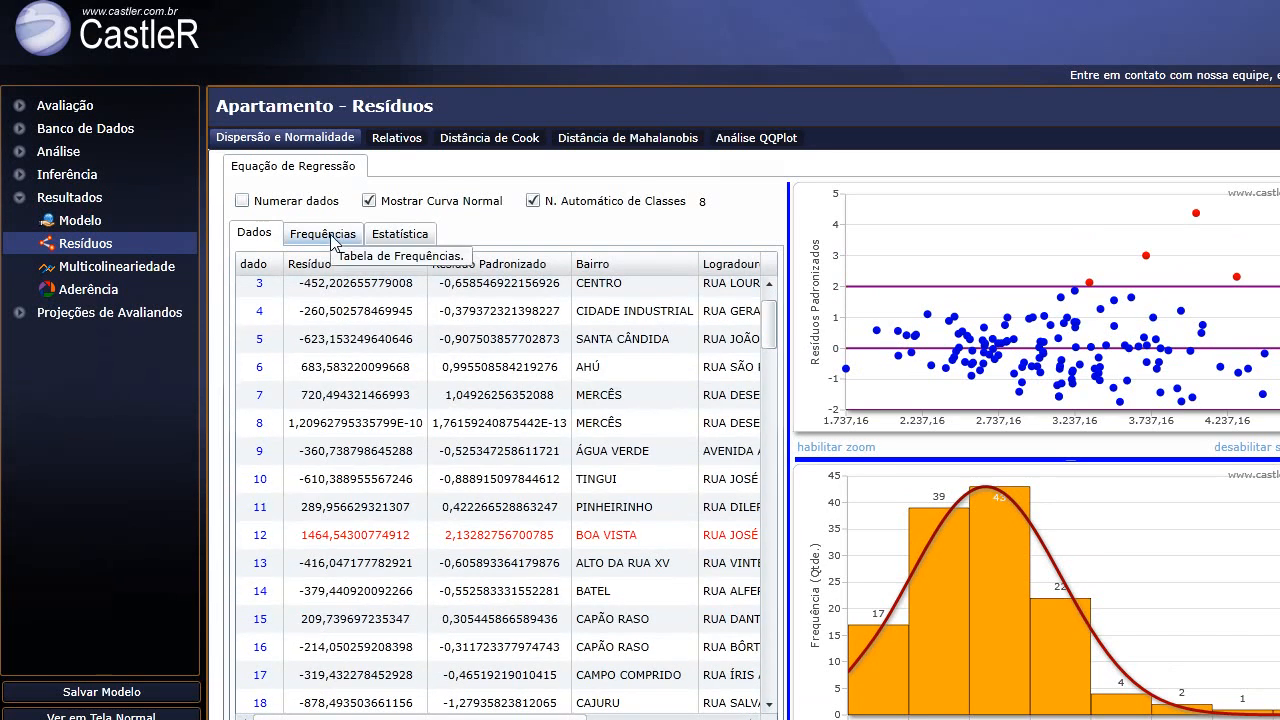
{"action": "left_click", "coordinate": [343, 234]}
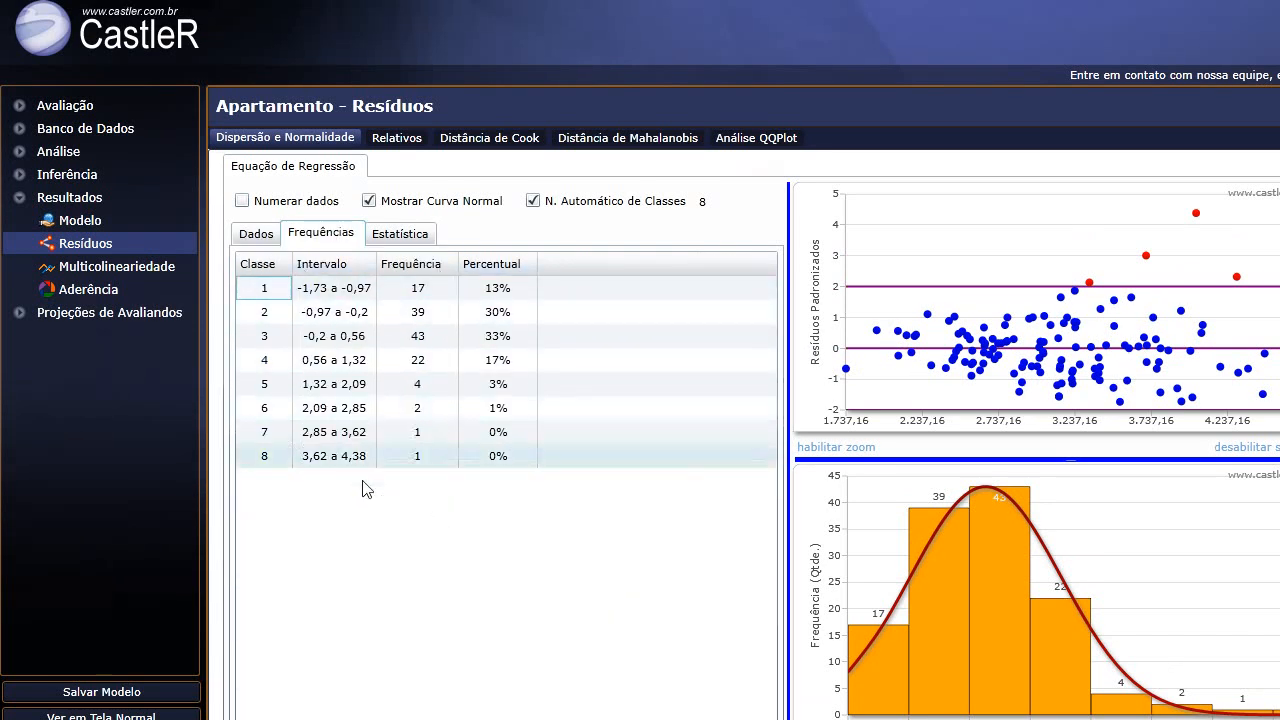
{"action": "left_click", "coordinate": [410, 234]}
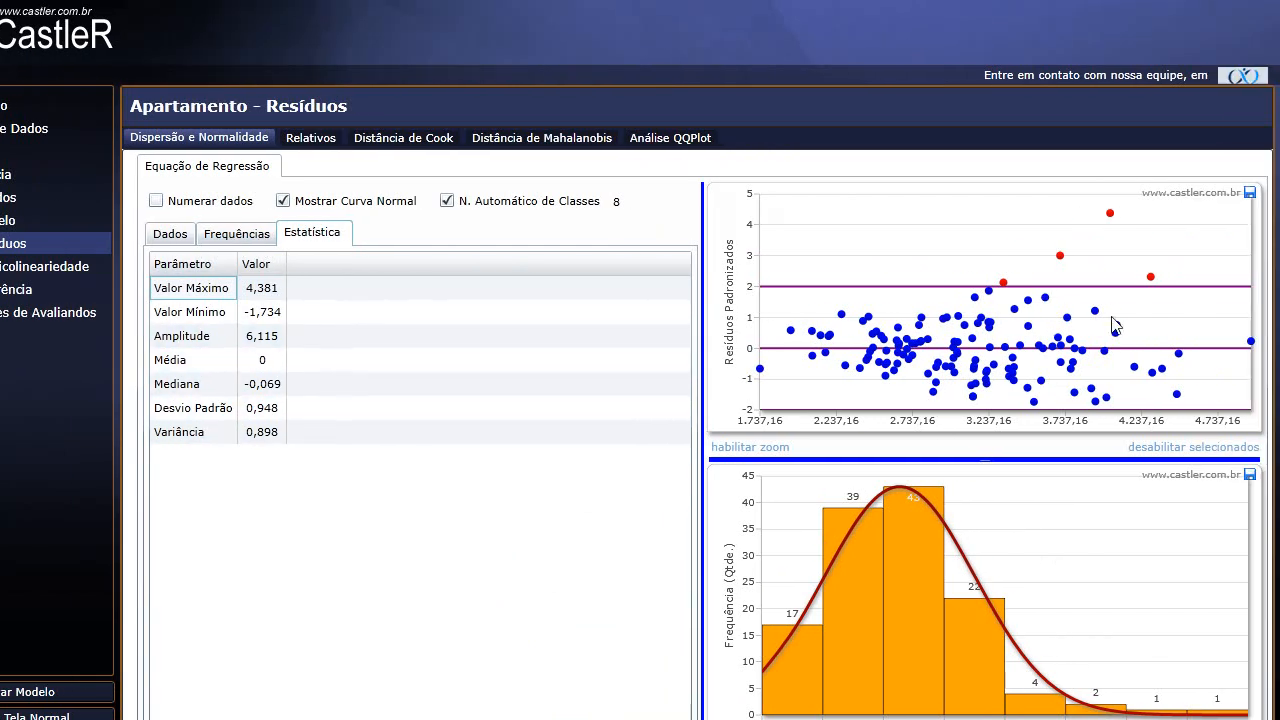
Toggle point numbering and the normal curve, try 6 histogram classes, then restore automatic 8 classes.
{"action": "left_click", "coordinate": [245, 202]}
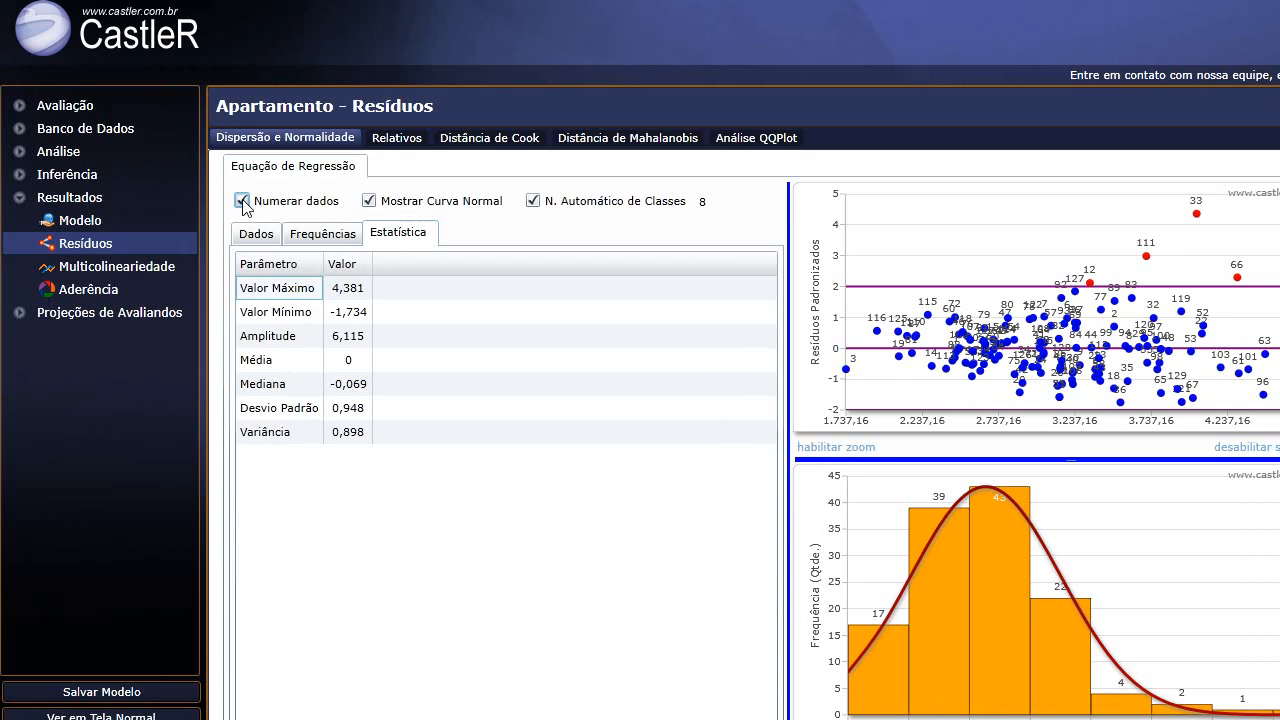
{"action": "left_click", "coordinate": [243, 201]}
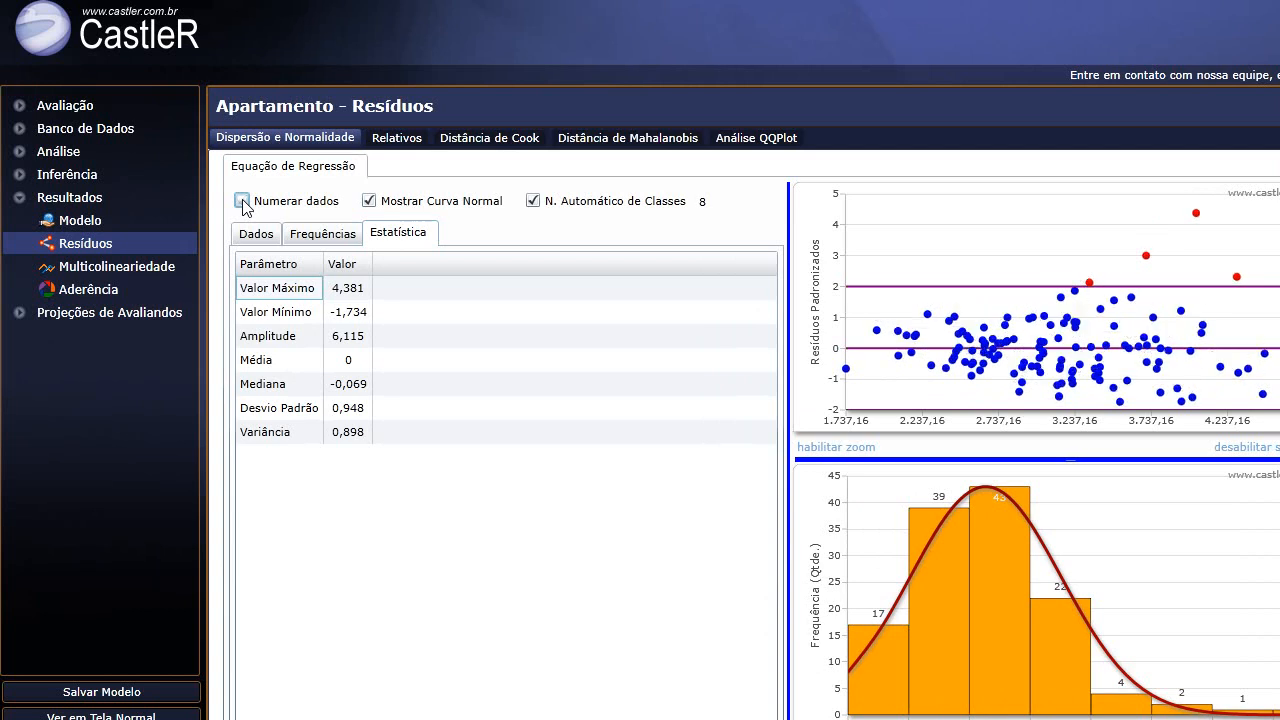
{"action": "left_click", "coordinate": [369, 202]}
{"action": "left_click", "coordinate": [369, 202]}
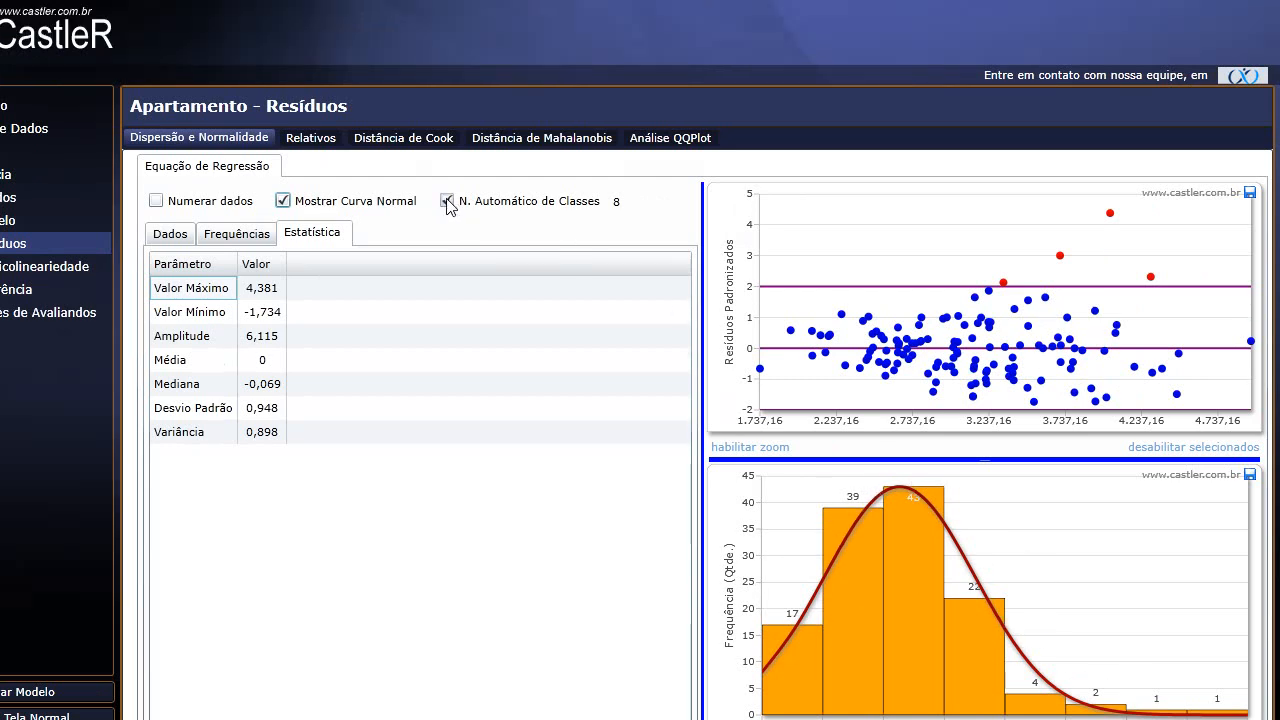
{"action": "left_click", "coordinate": [447, 202]}
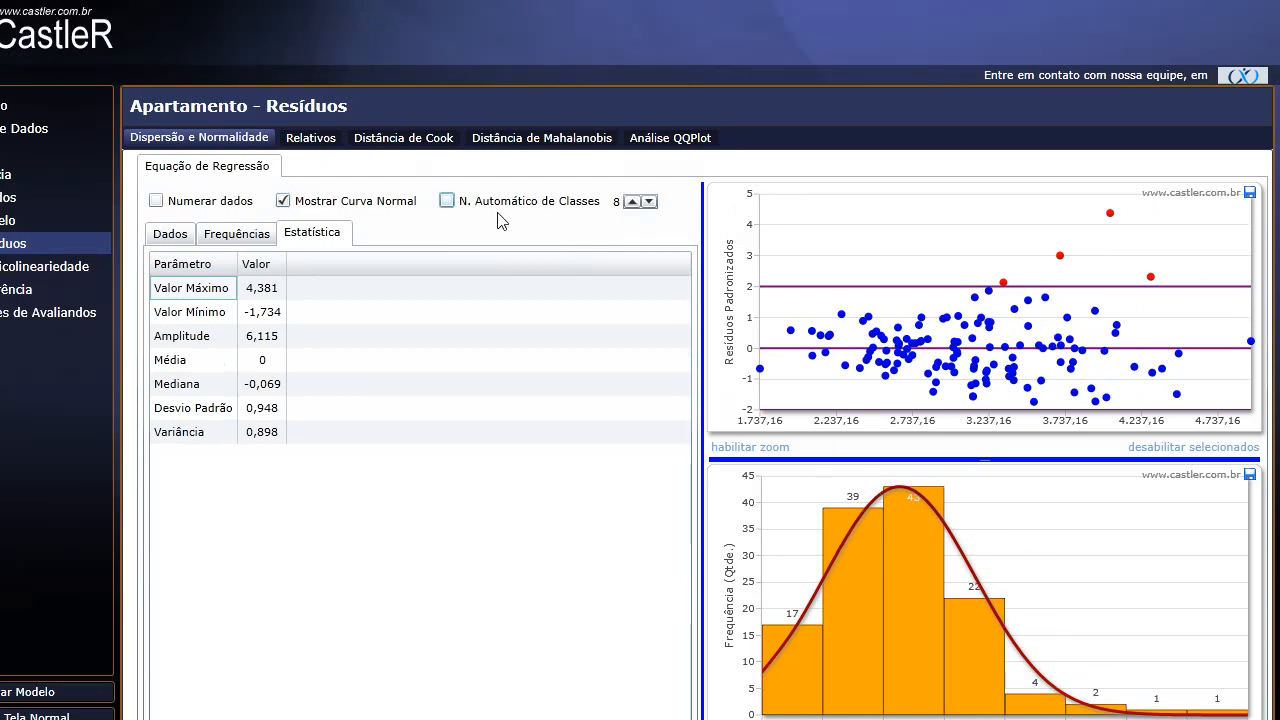
{"action": "left_click", "coordinate": [449, 202]}
{"action": "left_click", "coordinate": [447, 202]}
{"action": "left_click", "coordinate": [649, 202]}
{"action": "left_click", "coordinate": [649, 202]}
{"action": "left_click", "coordinate": [447, 201]}
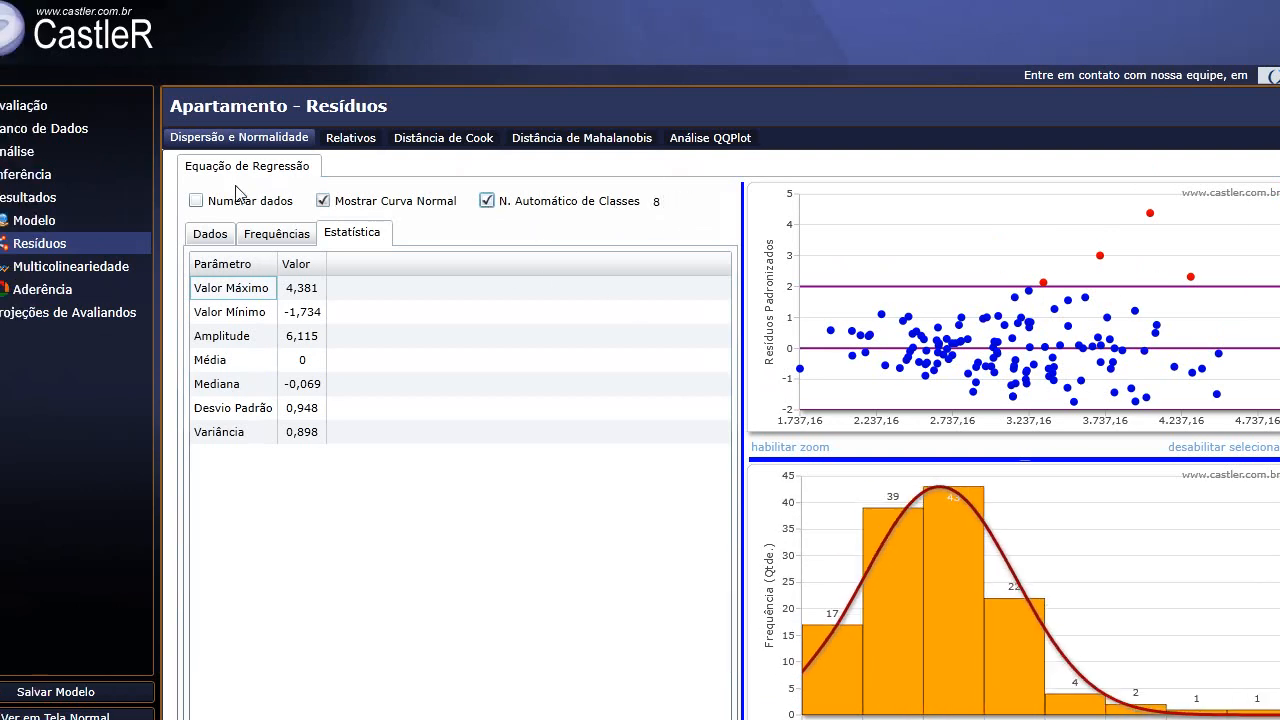
Number the residual scatter points and decline disabling data point 33.
{"action": "left_click", "coordinate": [197, 201]}
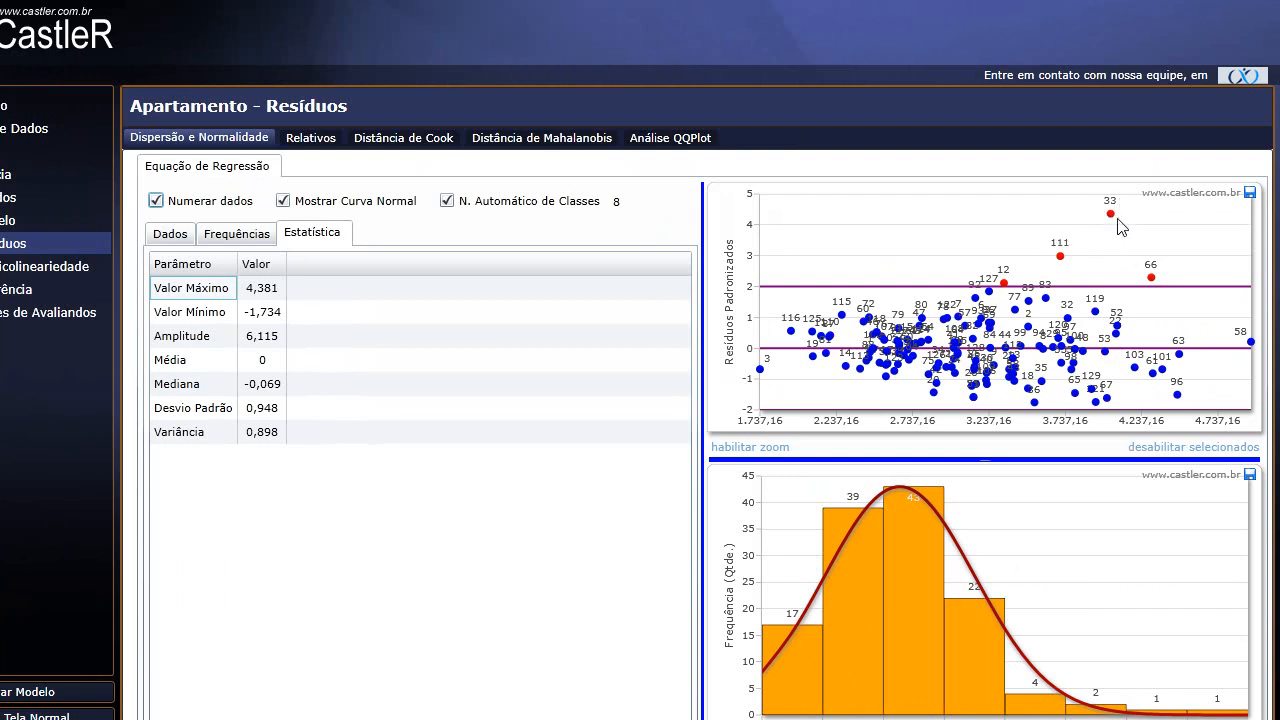
{"action": "mouse_move", "coordinate": [1112, 216]}
{"action": "left_click", "coordinate": [1182, 449]}
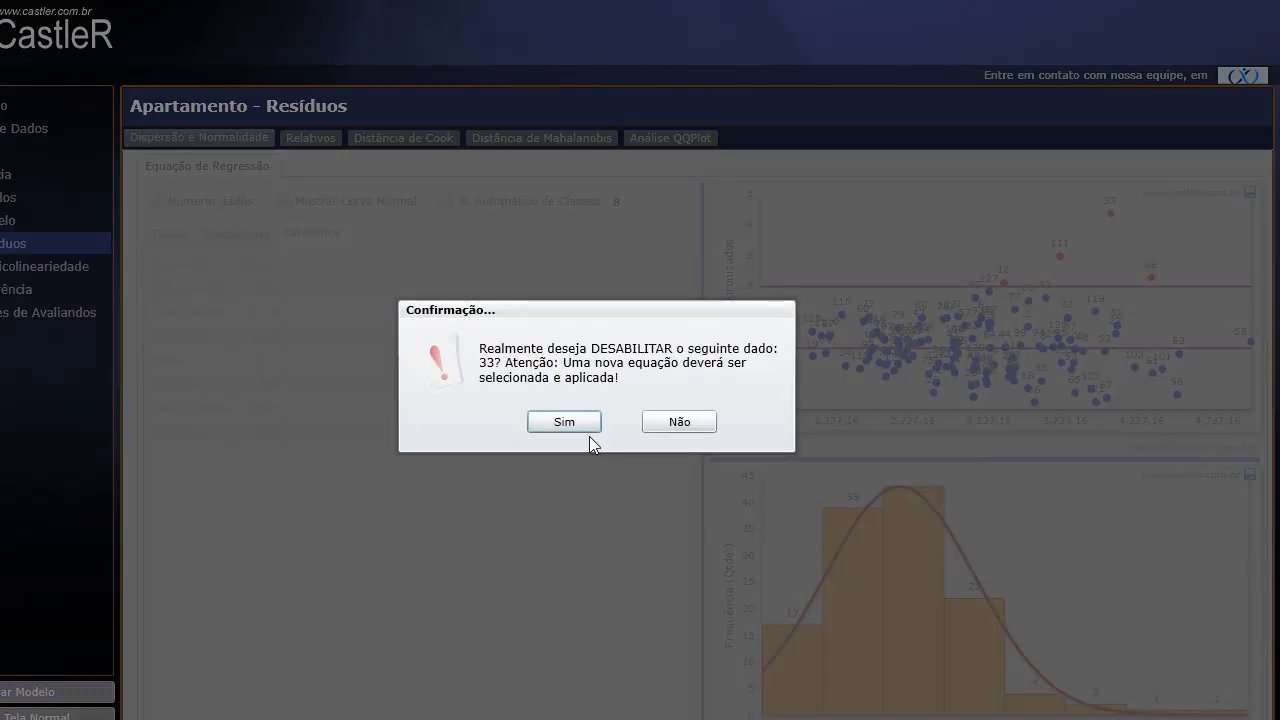
{"action": "left_click", "coordinate": [690, 425]}
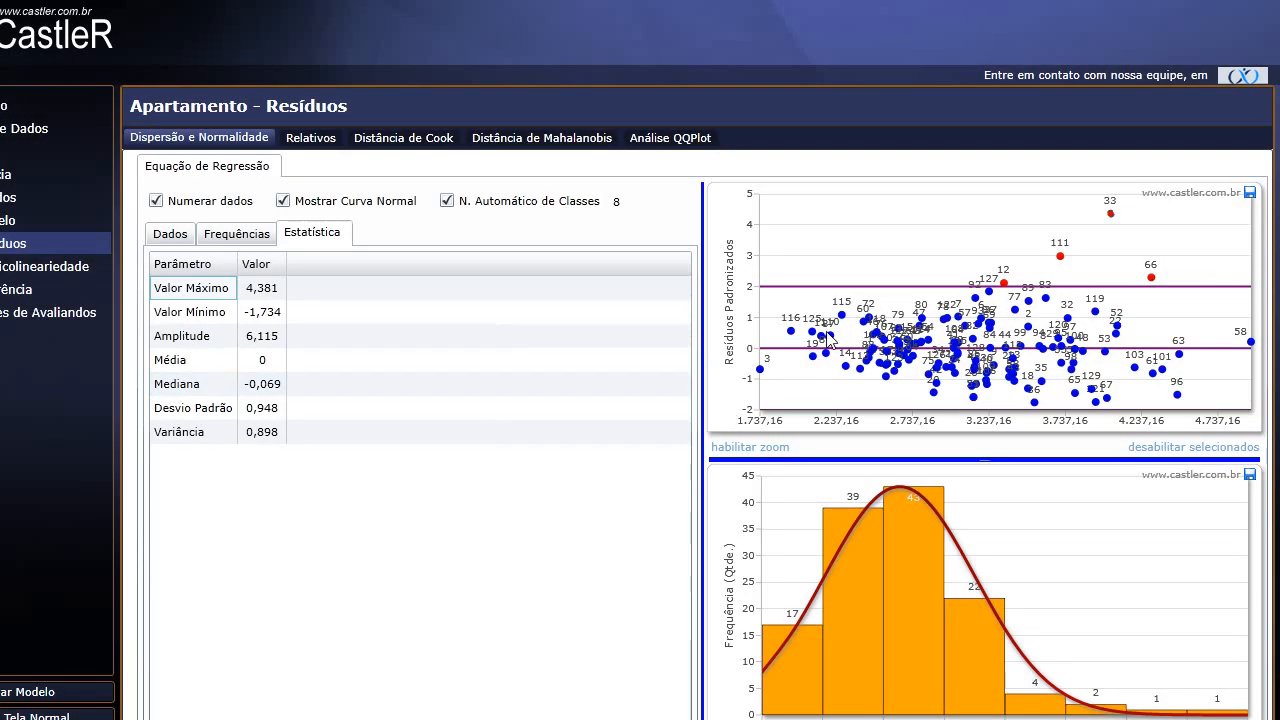
Review the multicollinearity multiple-correlation results, then open the Aderência analysis.
{"action": "left_click", "coordinate": [93, 270]}
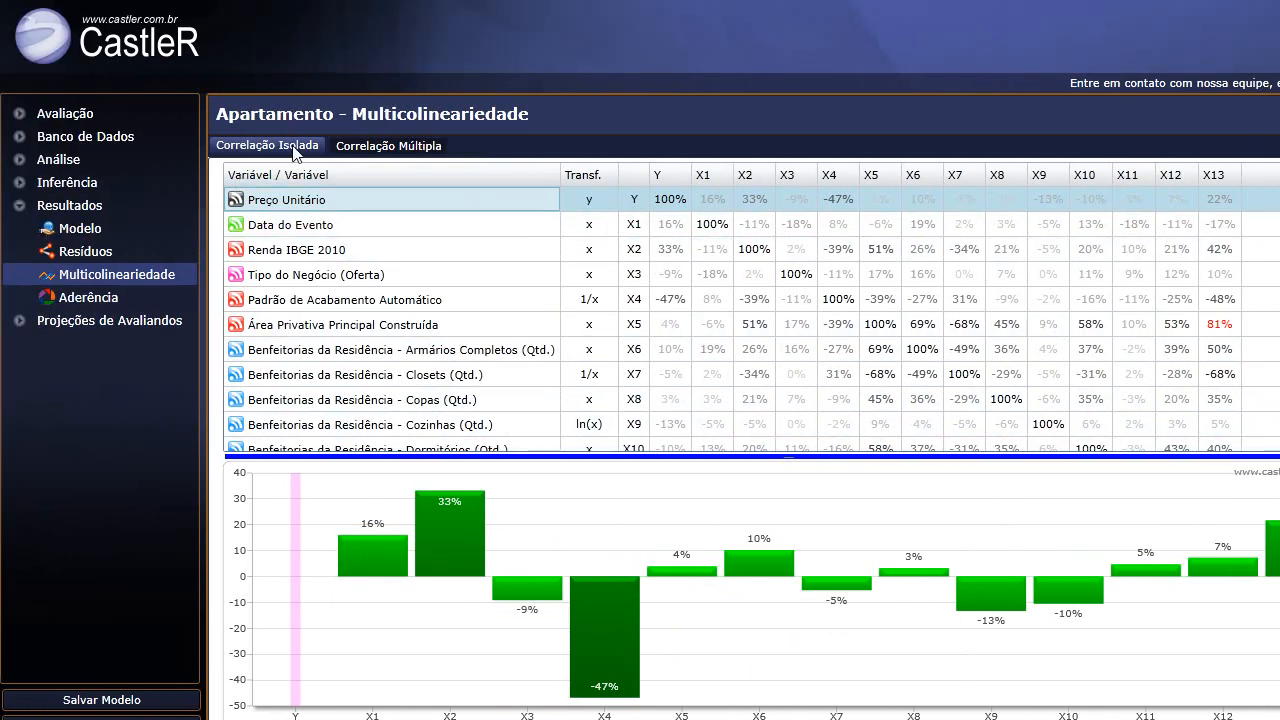
{"action": "left_click", "coordinate": [373, 150]}
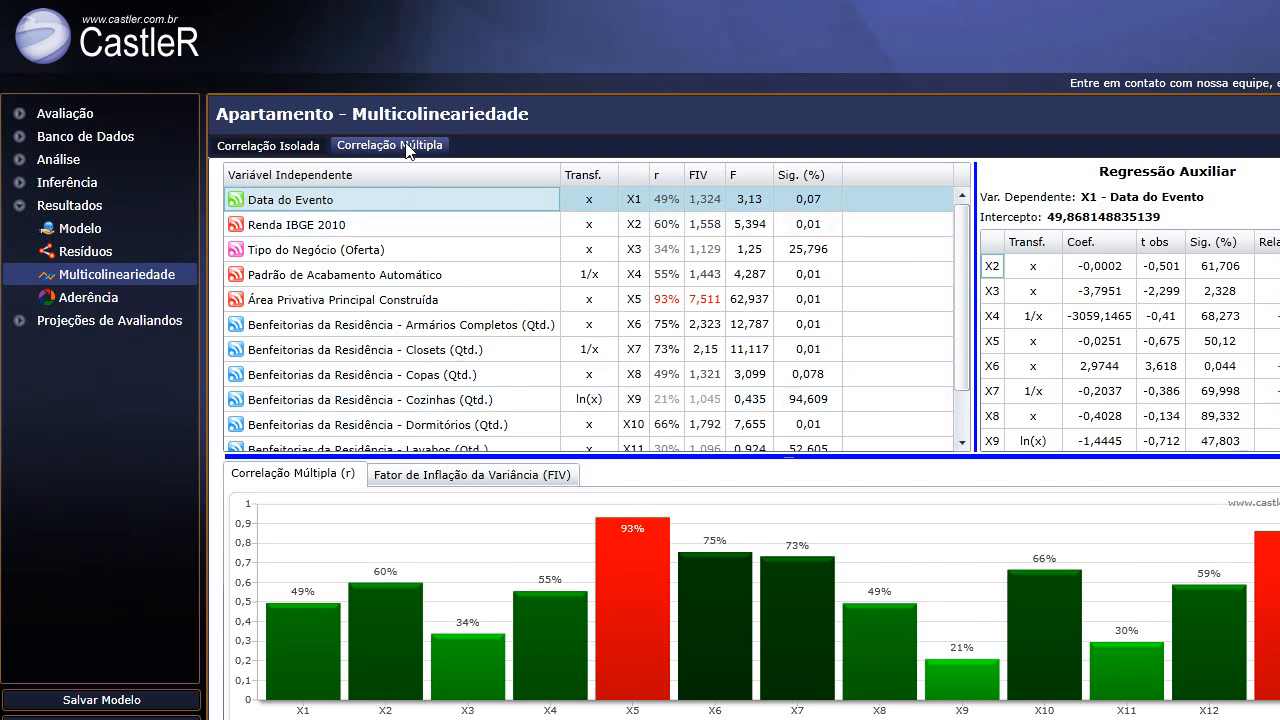
{"action": "left_click", "coordinate": [64, 298]}
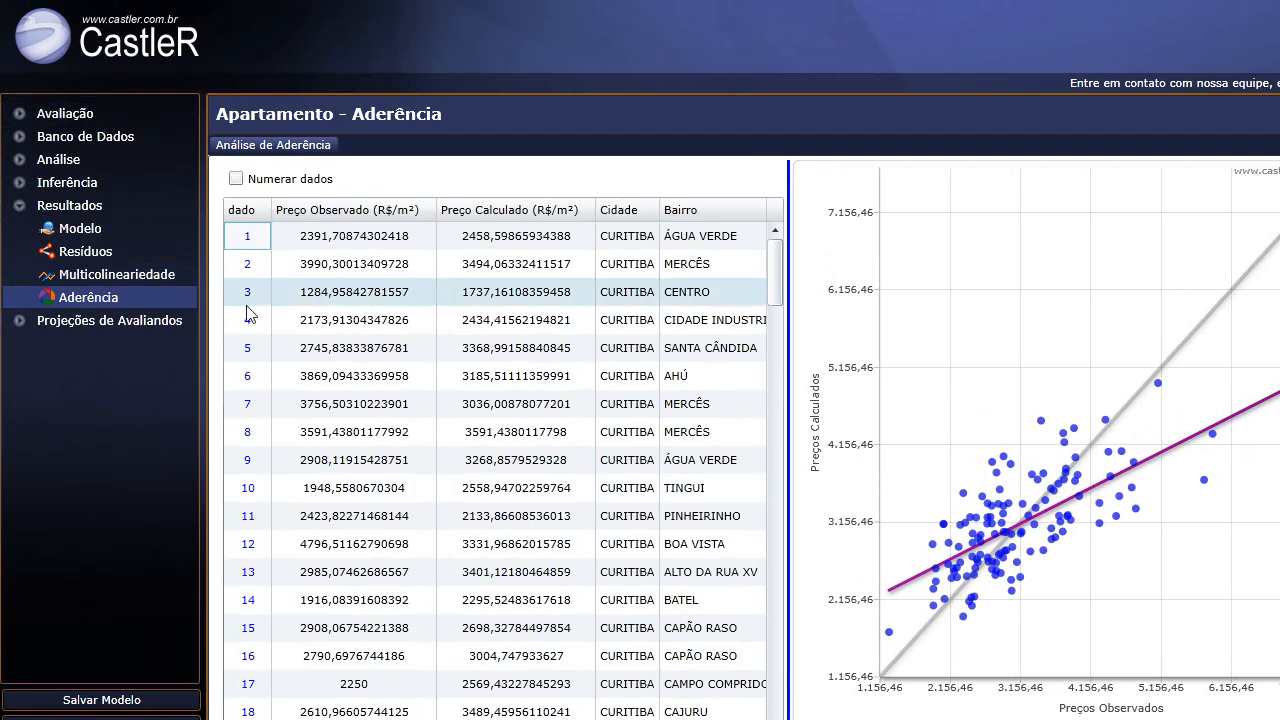
Number the adherence chart points and inspect point 33's observed and calculated values.
{"action": "left_click", "coordinate": [236, 179]}
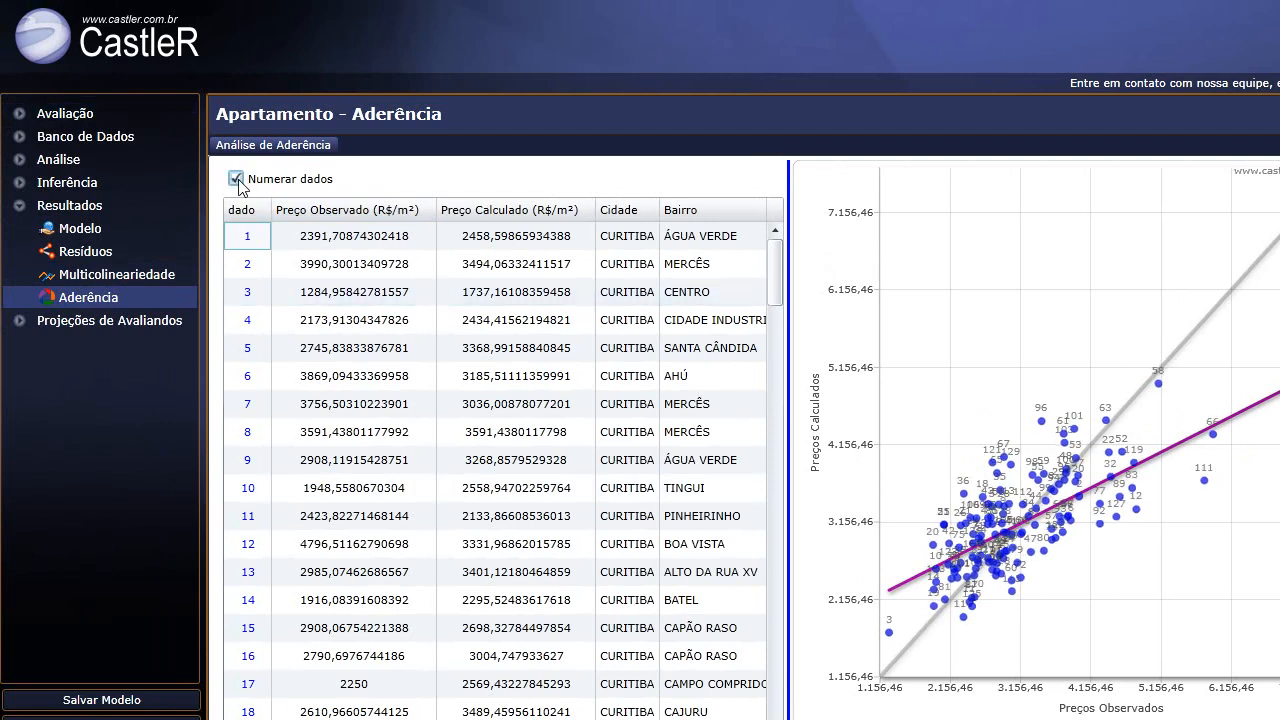
{"action": "left_click", "coordinate": [237, 180]}
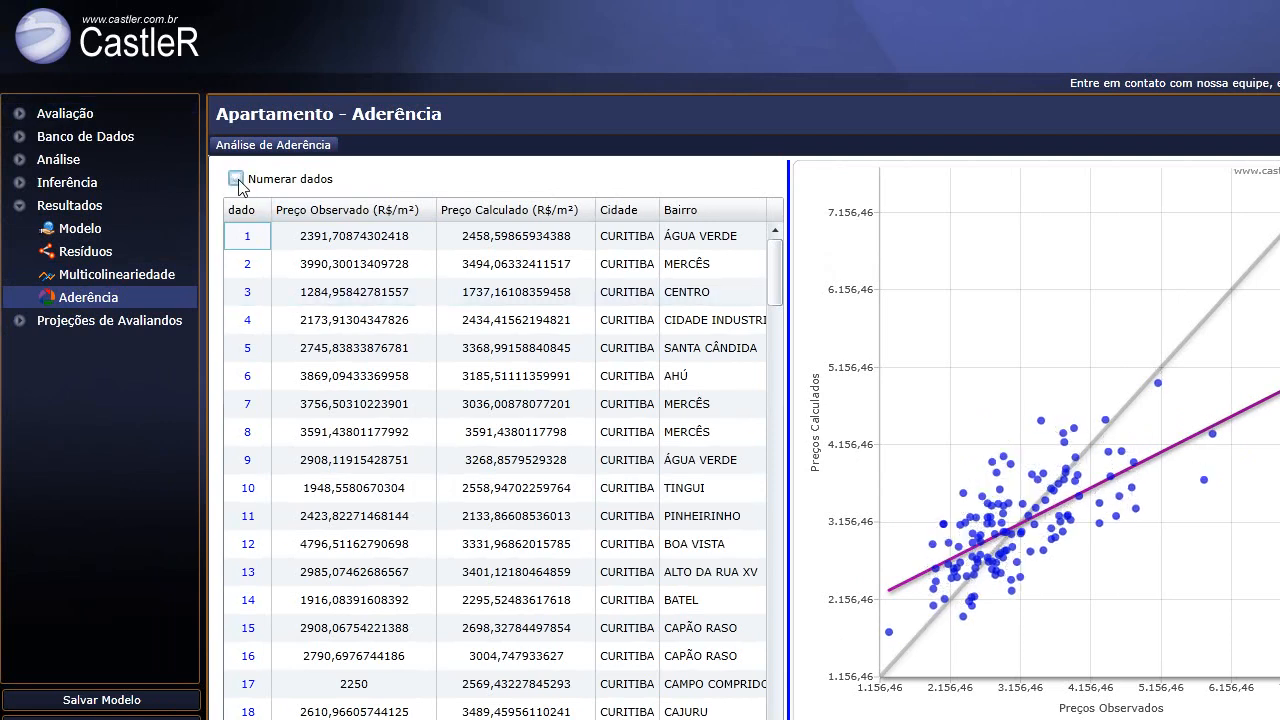
{"action": "left_click", "coordinate": [237, 180]}
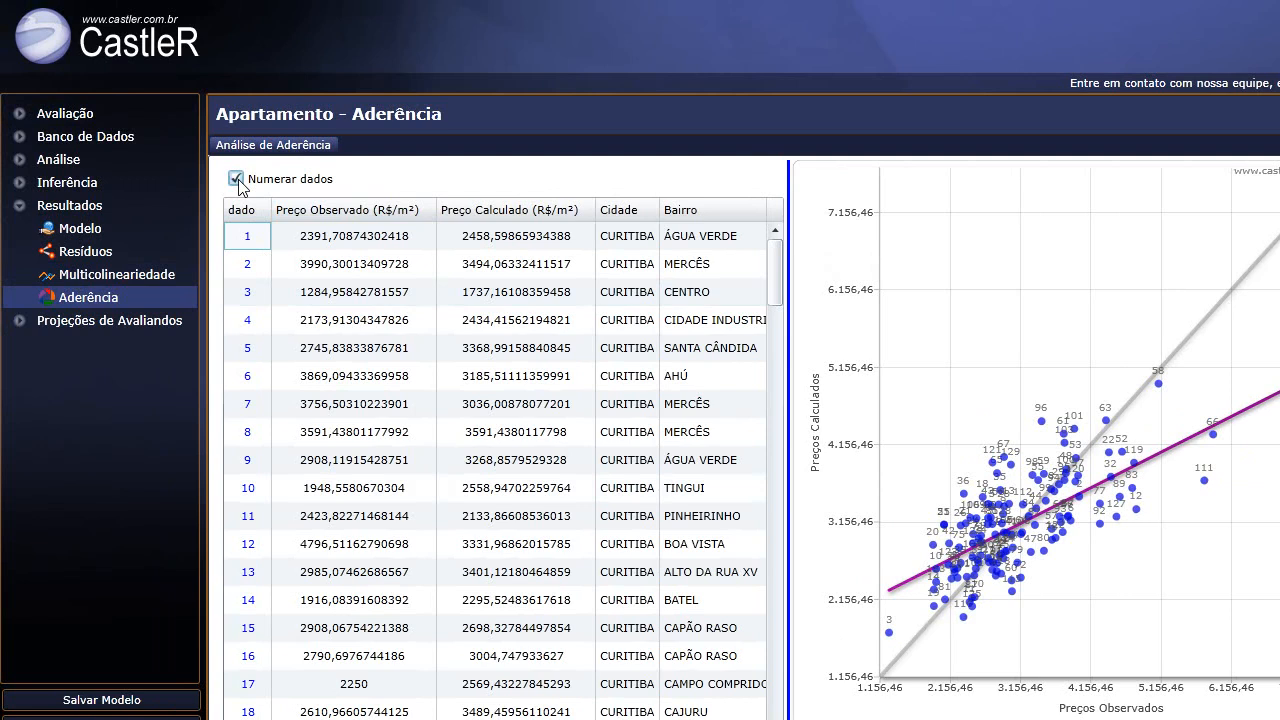
{"action": "left_click", "coordinate": [1210, 459]}
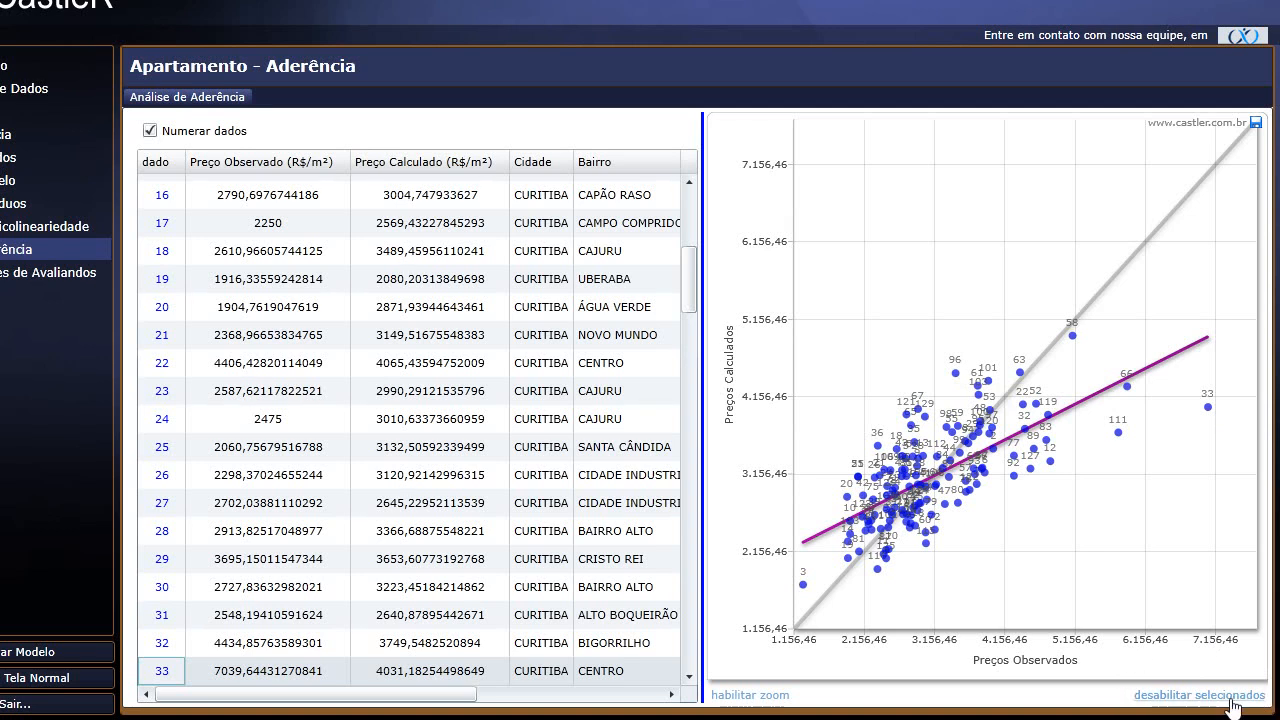
{"action": "mouse_move", "coordinate": [955, 369]}
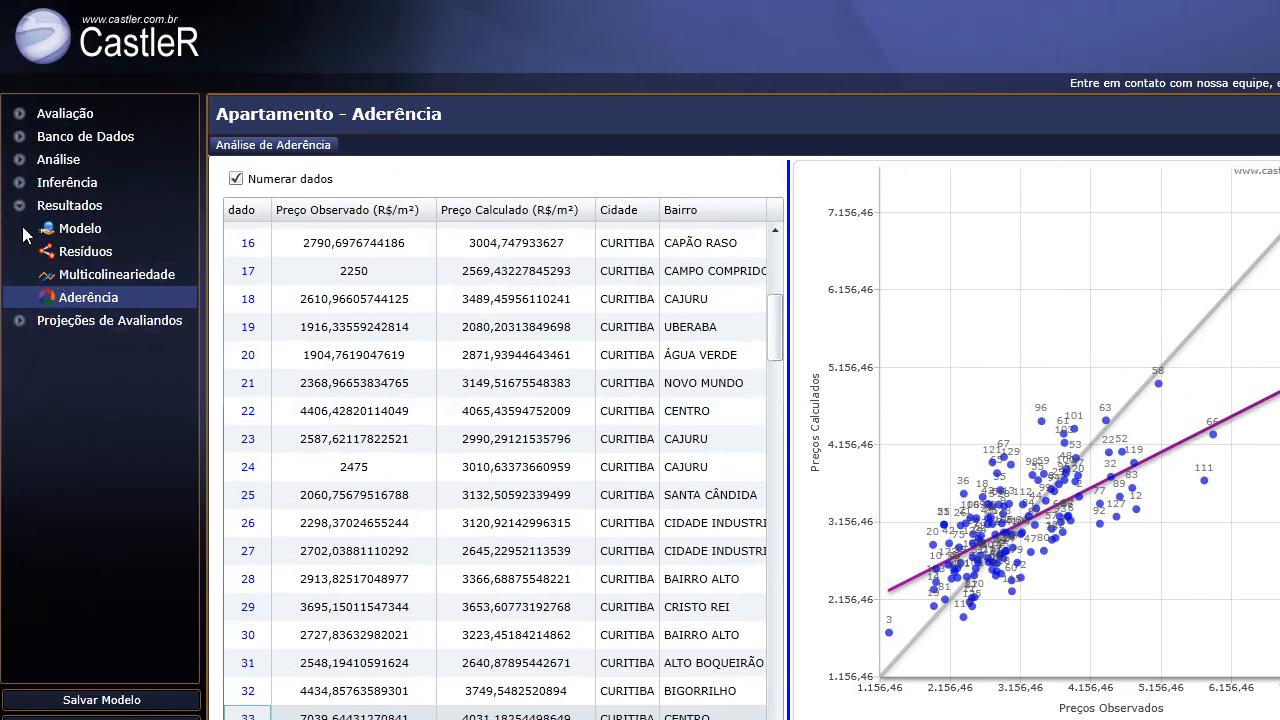
{"action": "left_click", "coordinate": [21, 207]}
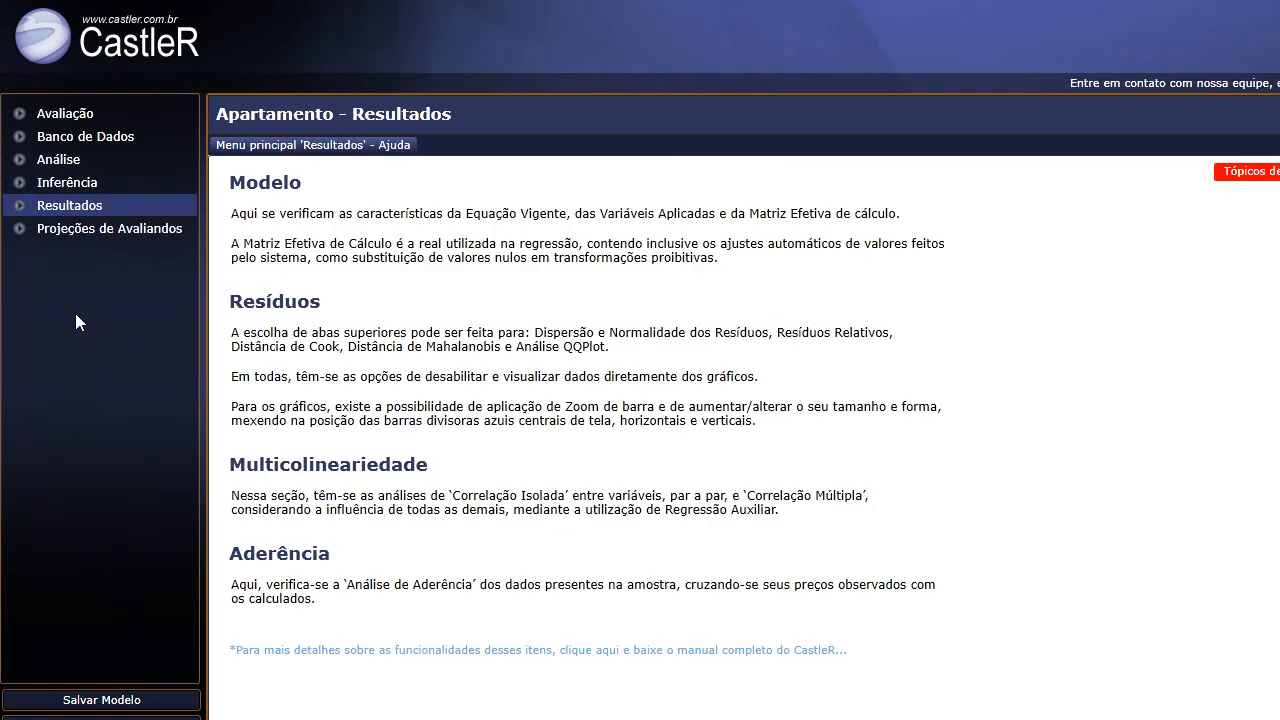
Go to Projeções de Avaliandos > Avaliar and start adding a new property to appraise.
{"action": "left_click", "coordinate": [14, 230]}
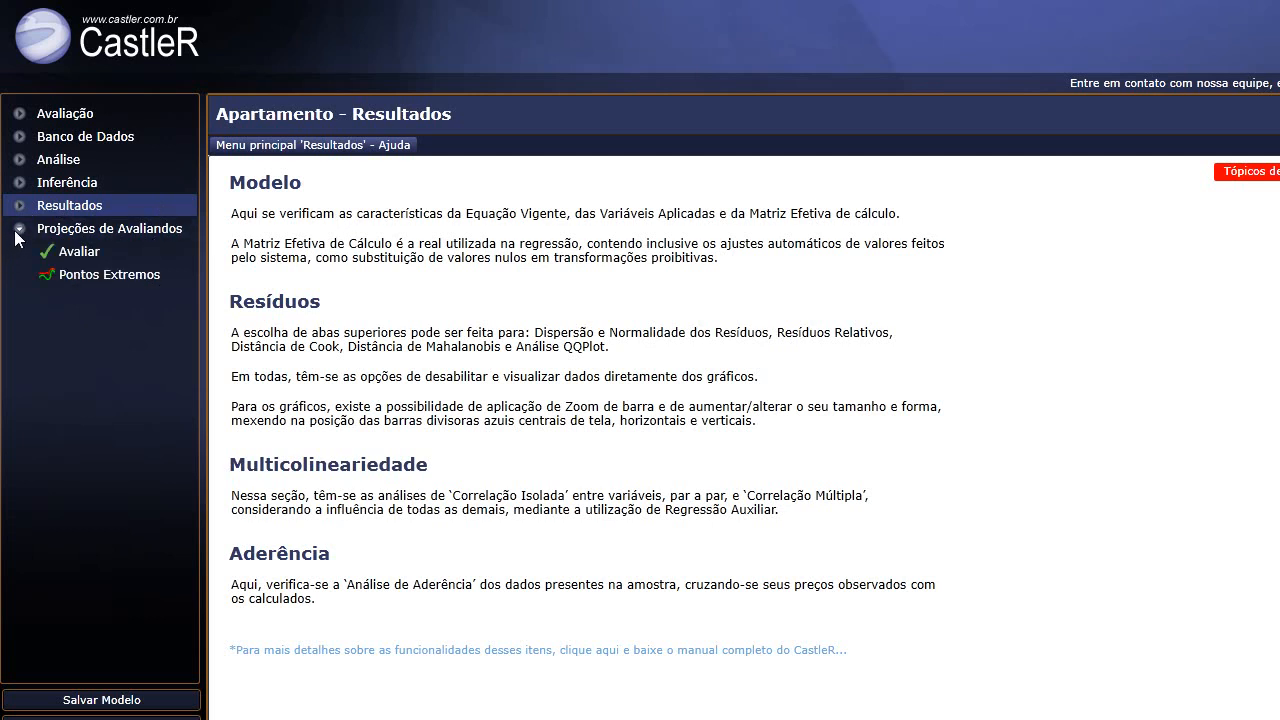
{"action": "left_click", "coordinate": [96, 253]}
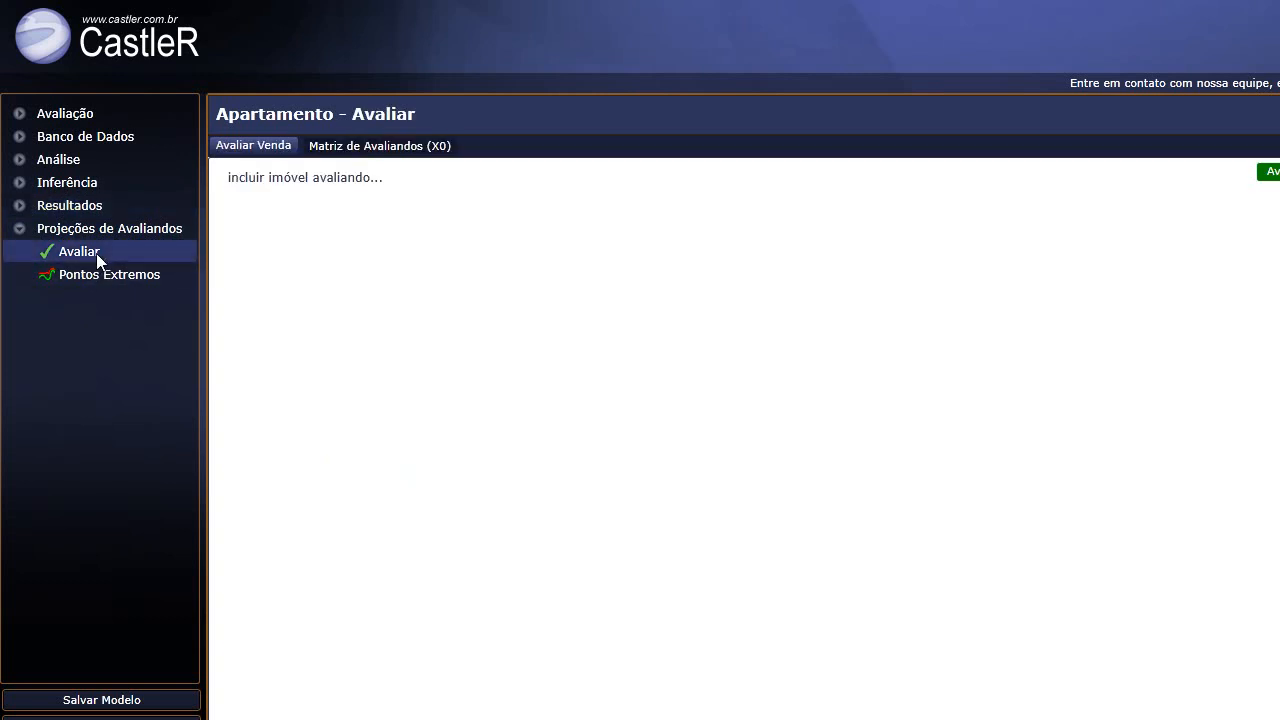
{"action": "left_click", "coordinate": [307, 187]}
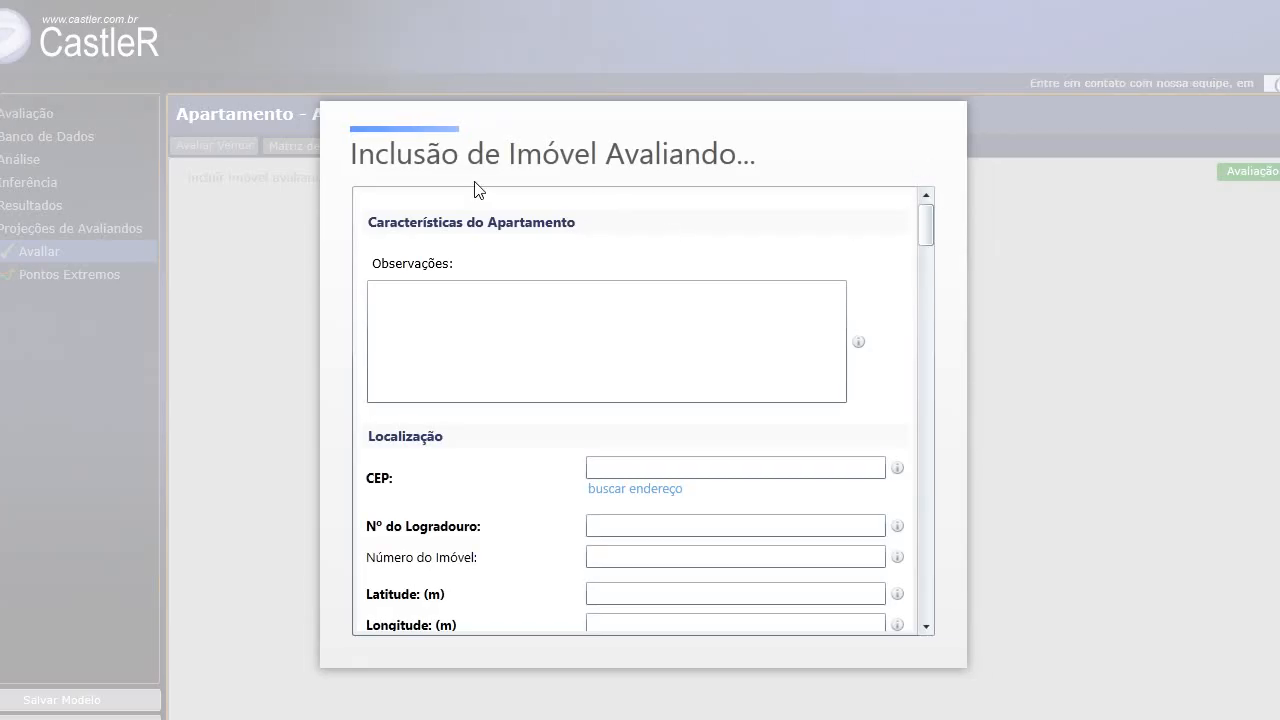
{"action": "scroll", "coordinate": [880, 229], "scroll_direction": "down", "scroll_amount": 3}
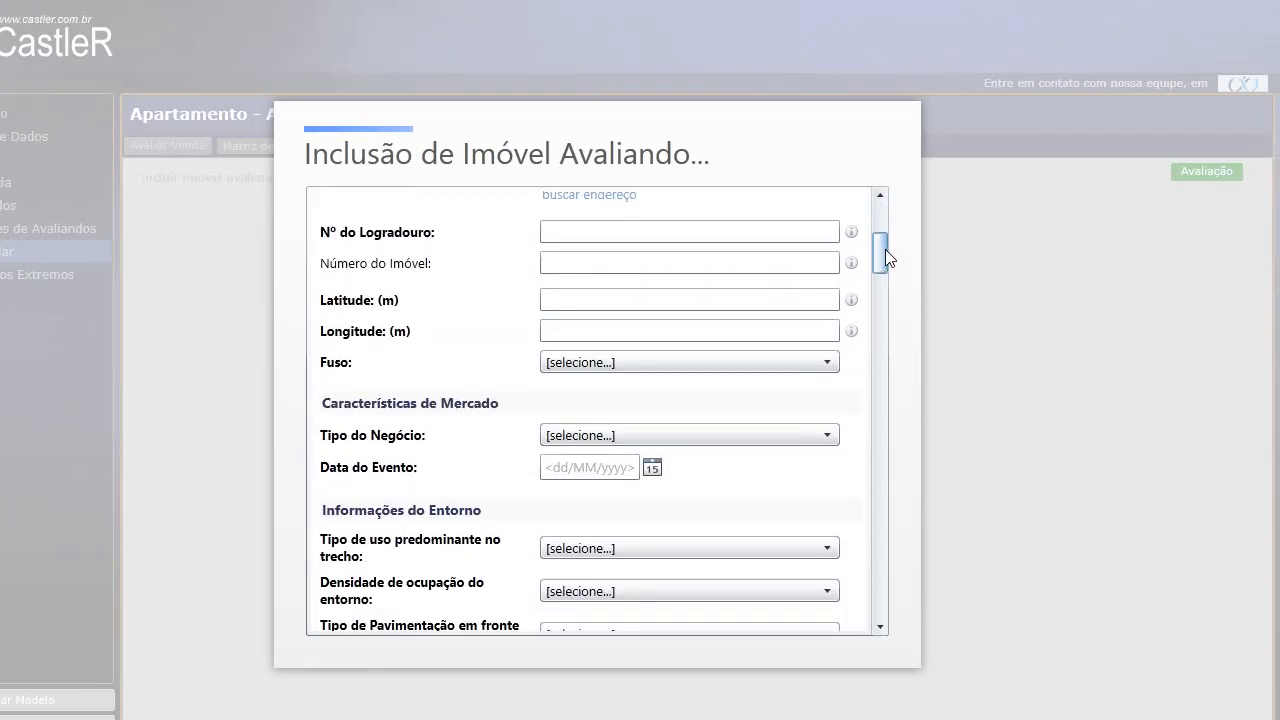
{"action": "scroll", "coordinate": [885, 249], "scroll_direction": "up", "scroll_amount": 3}
{"action": "scroll", "coordinate": [883, 232], "scroll_direction": "down", "scroll_amount": 3}
{"action": "scroll", "coordinate": [880, 210], "scroll_direction": "up", "scroll_amount": 3}
{"action": "scroll", "coordinate": [880, 227], "scroll_direction": "down", "scroll_amount": 3}
{"action": "left_click_drag", "start_coordinate": [880, 237], "coordinate": [882, 270]}
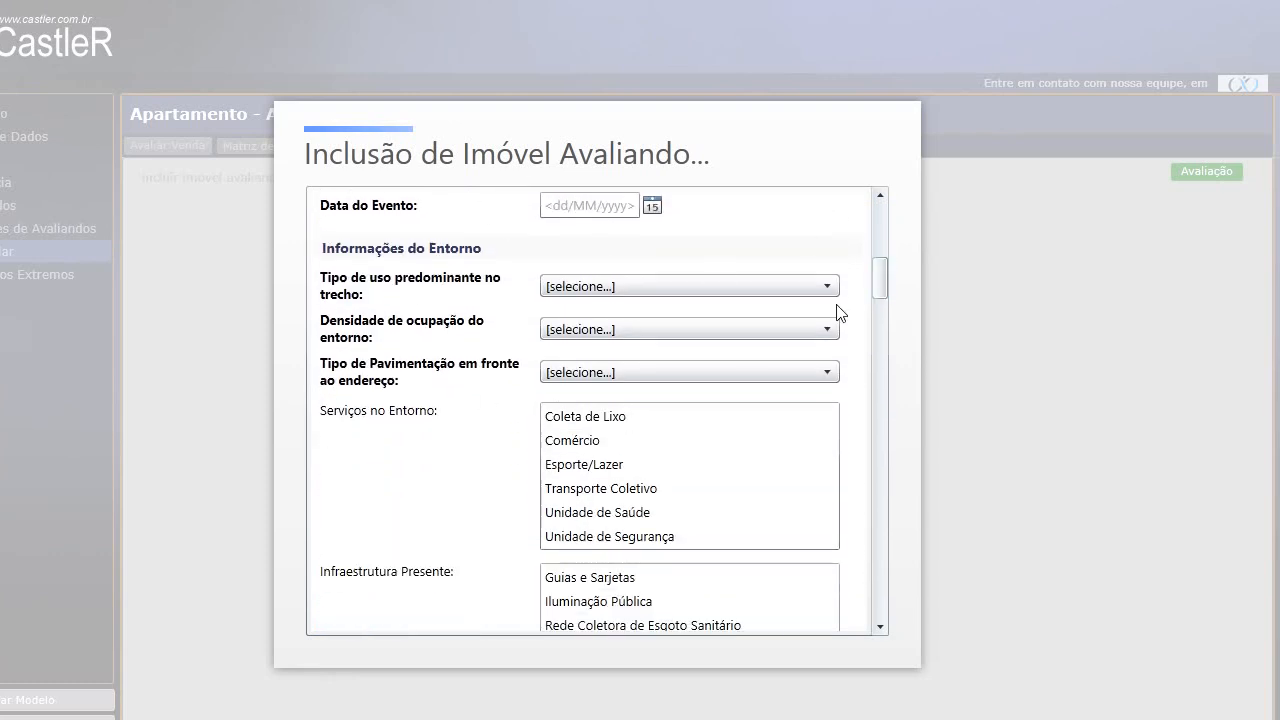
{"action": "scroll", "coordinate": [880, 296], "scroll_direction": "down", "scroll_amount": 3}
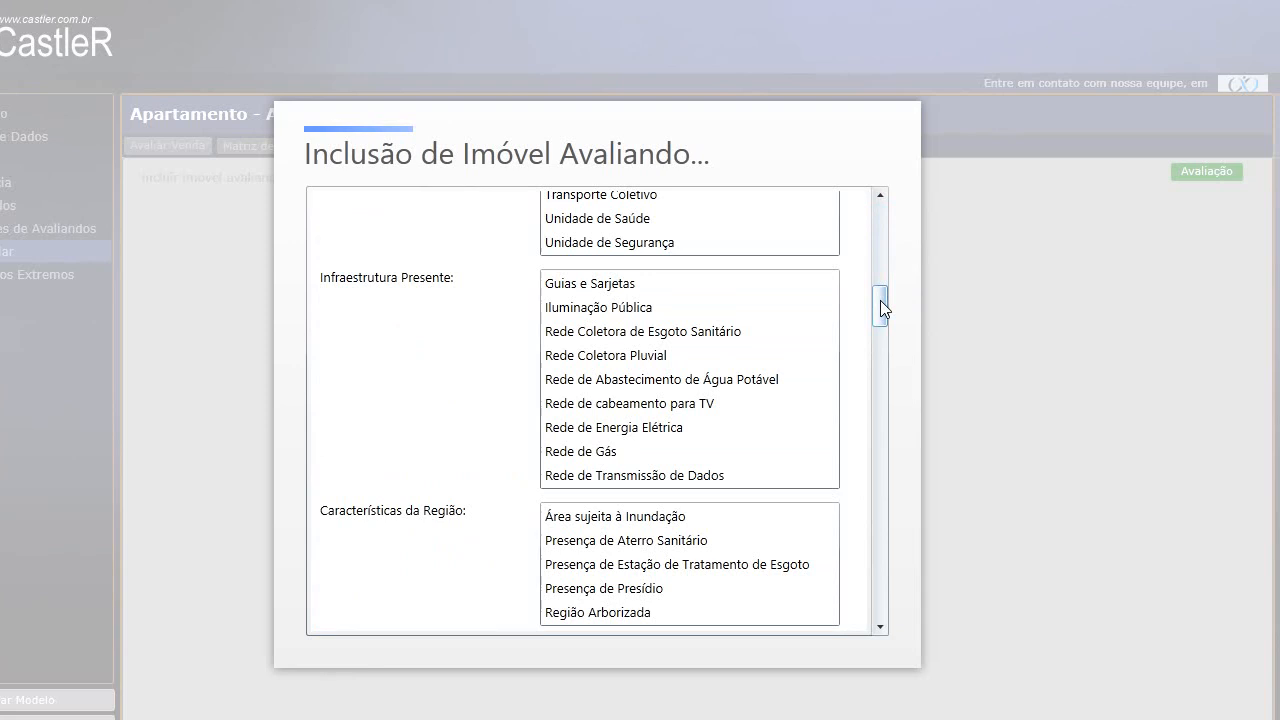
{"action": "left_click_drag", "start_coordinate": [881, 309], "coordinate": [876, 619]}
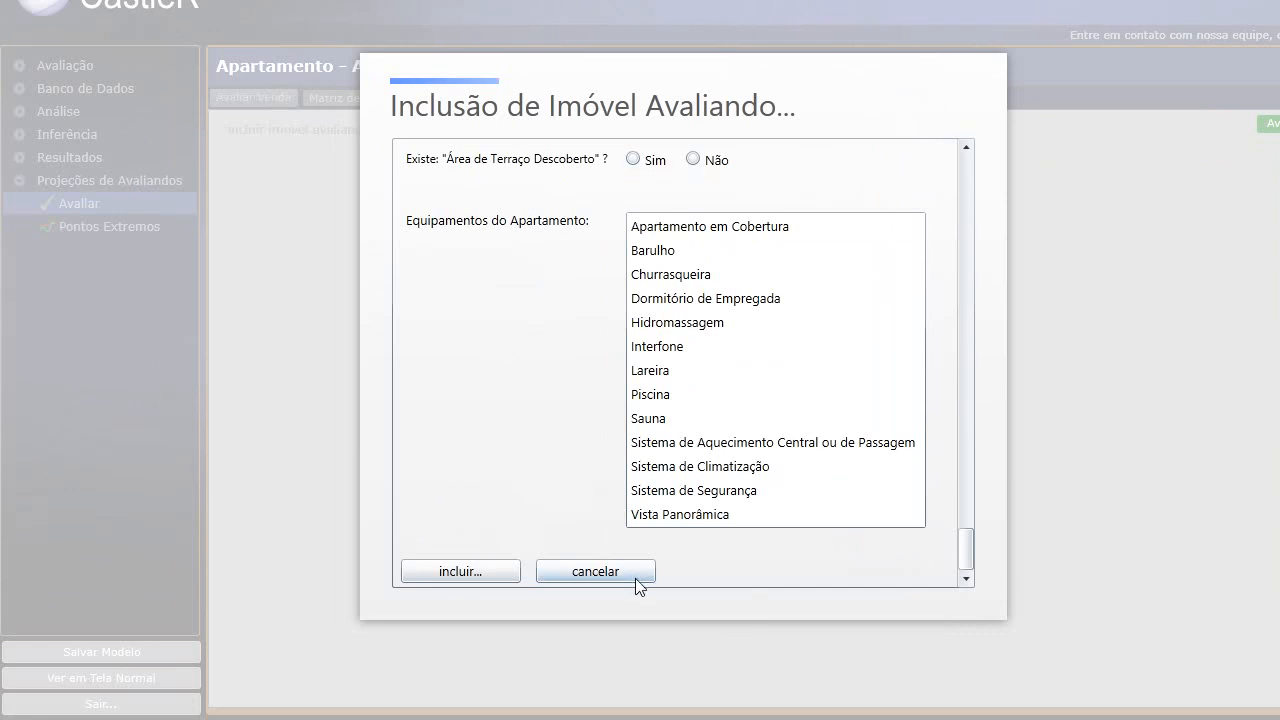
{"action": "left_click", "coordinate": [550, 574]}
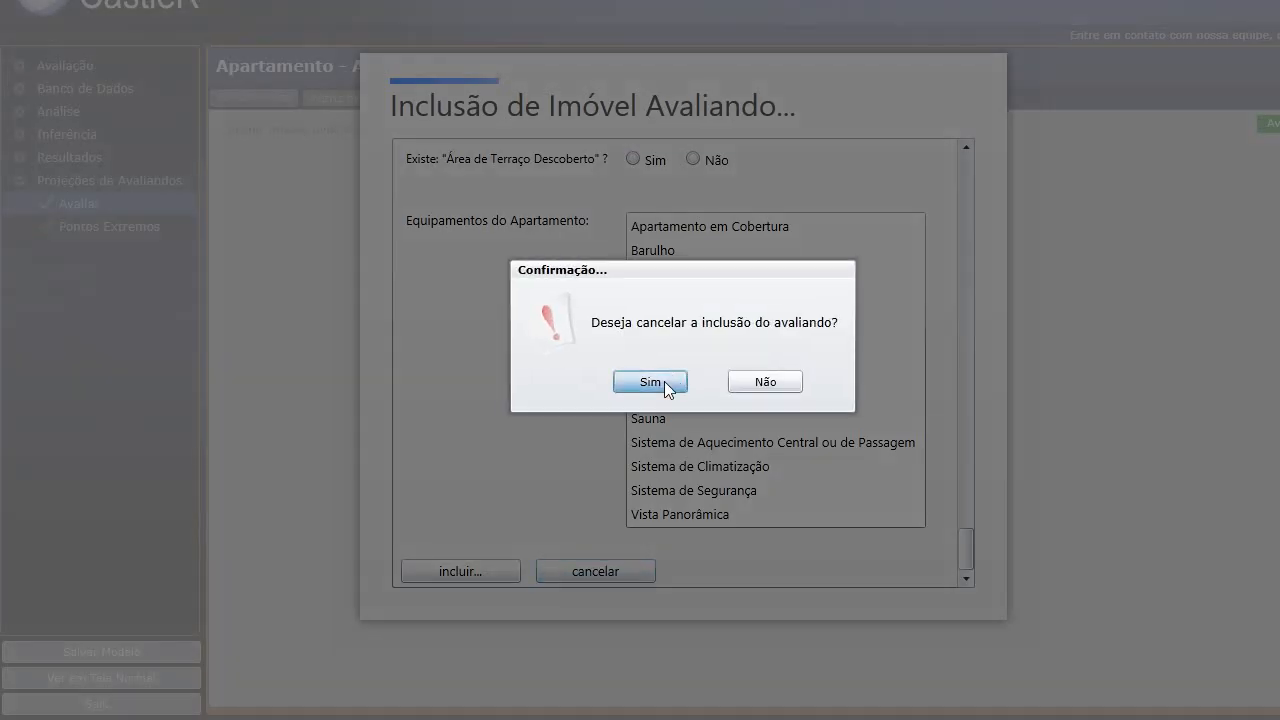
{"action": "left_click", "coordinate": [663, 381]}
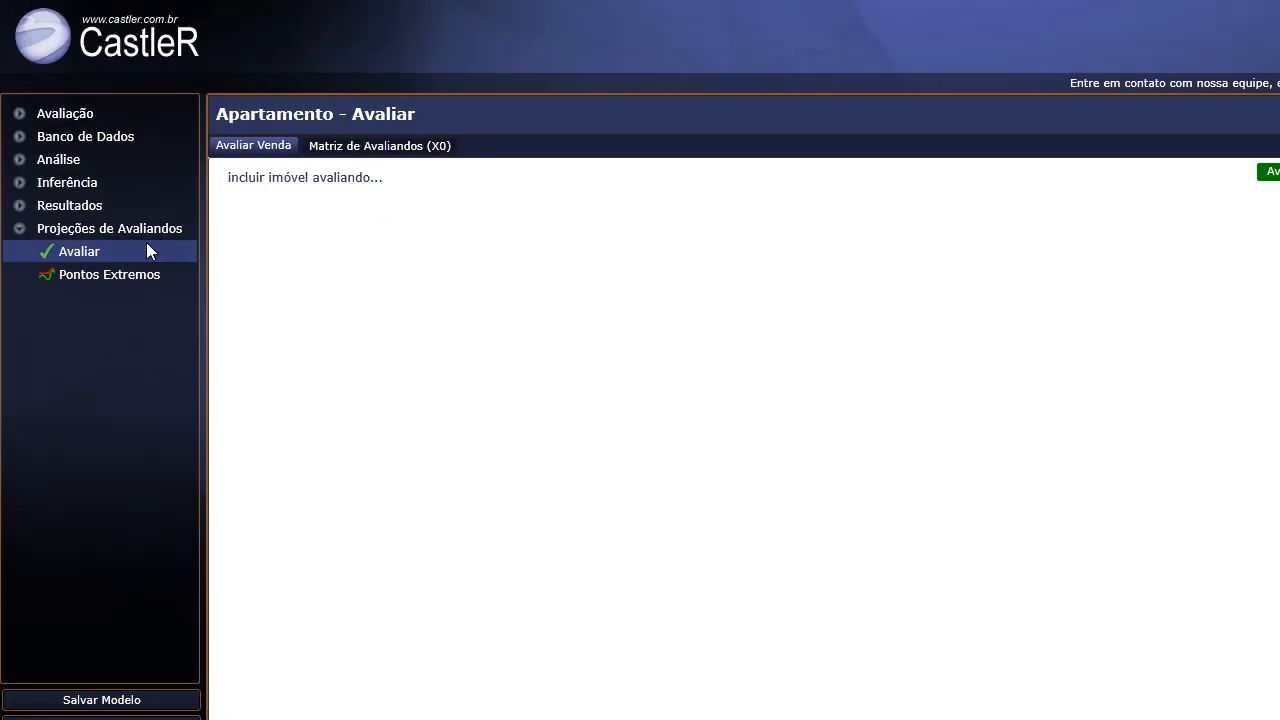
{"action": "left_click", "coordinate": [85, 280]}
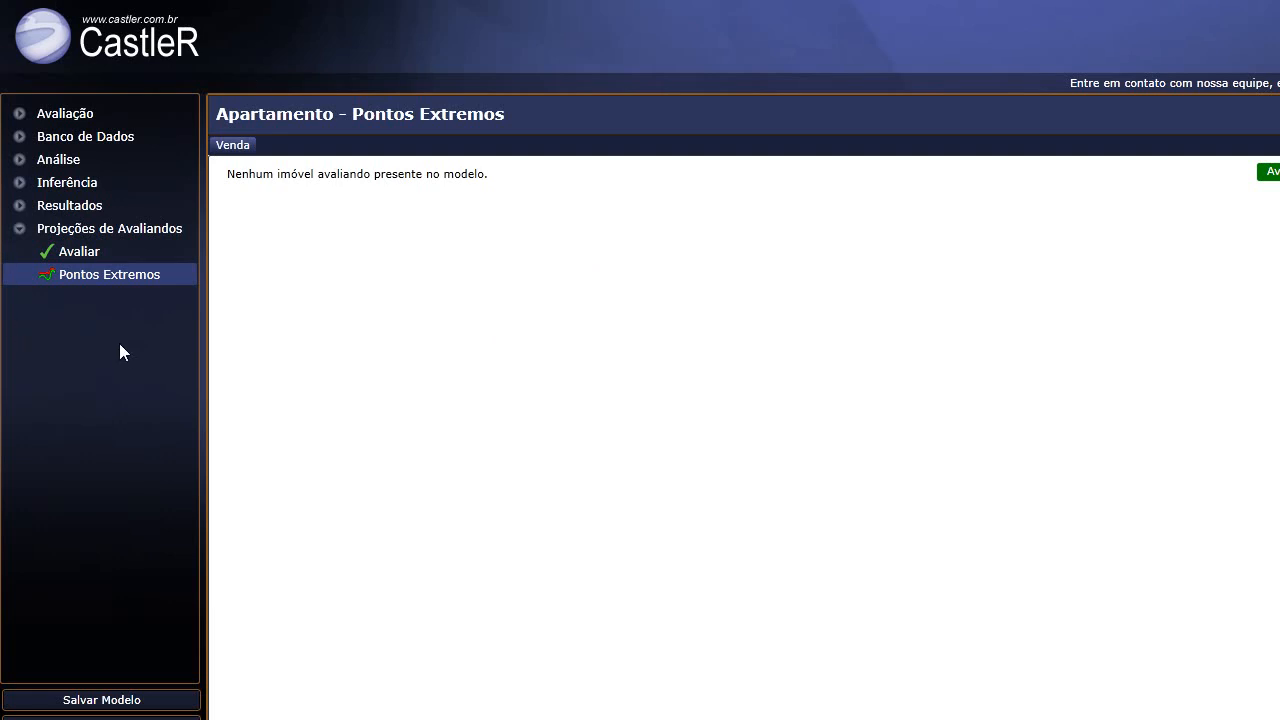
Display the Projeções de Avaliandos help page covering Avaliar and Pontos Extremos.
{"action": "left_click", "coordinate": [17, 233]}
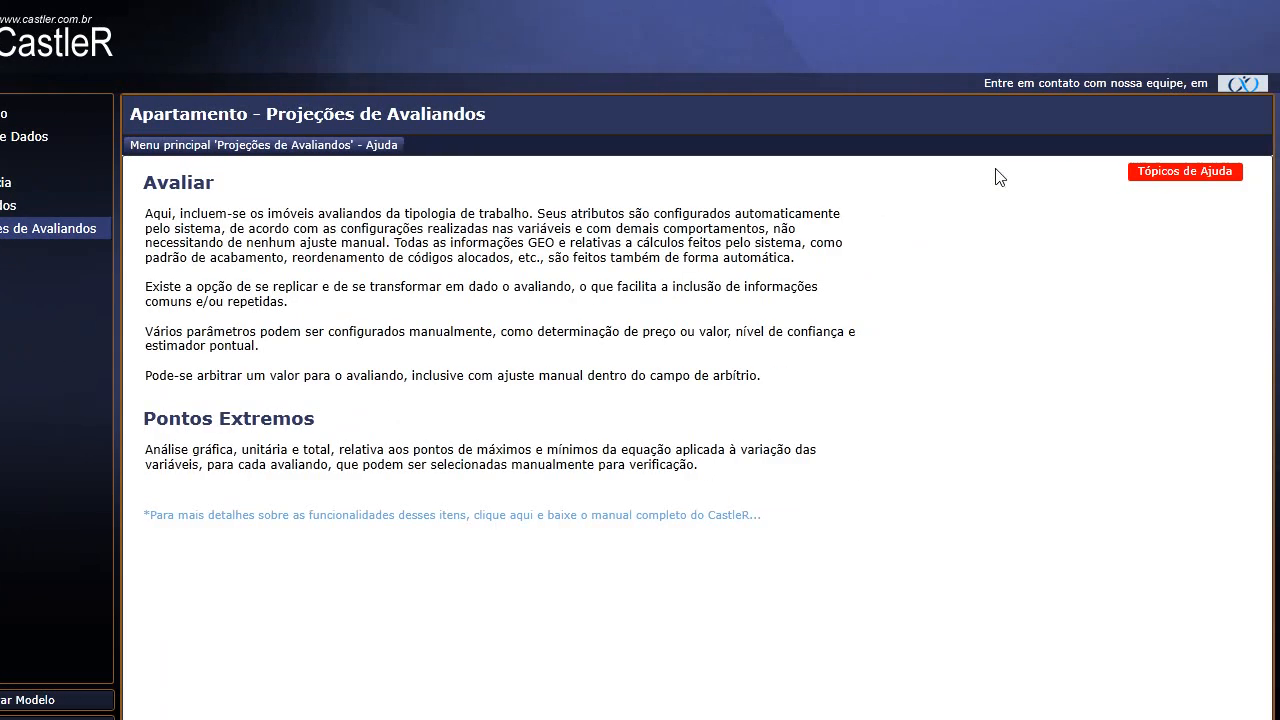